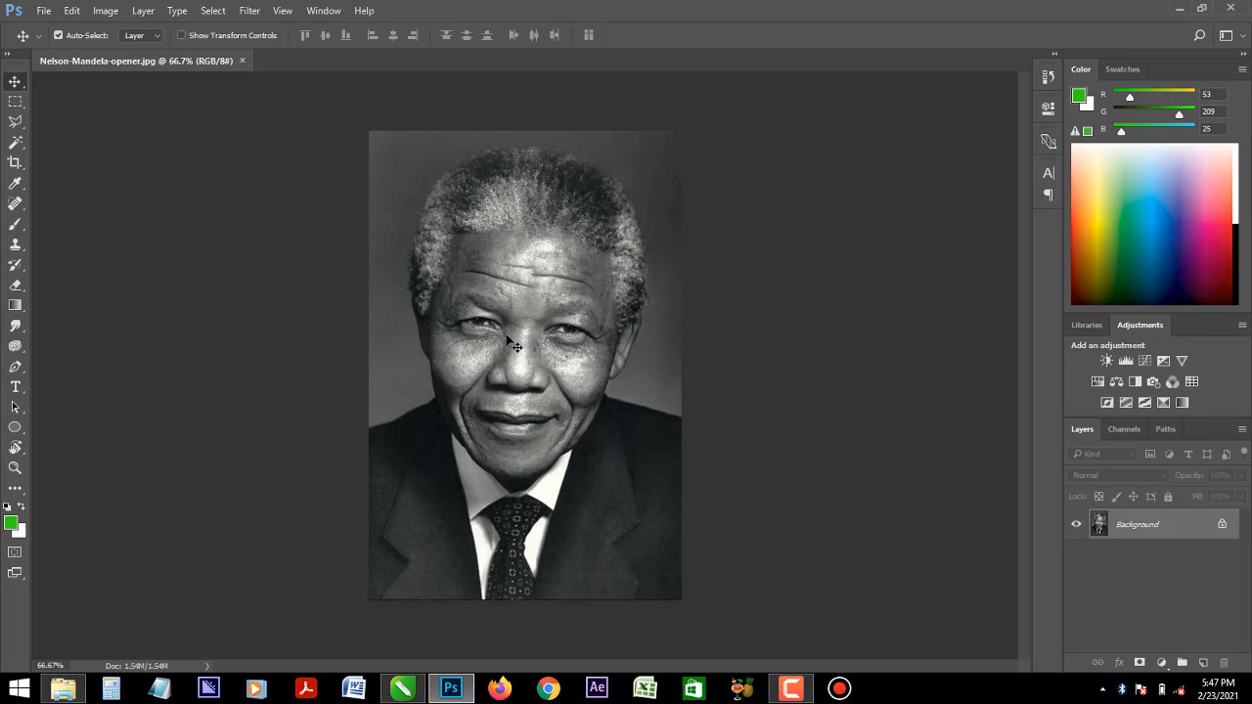
scroll(514, 344, up, 5)
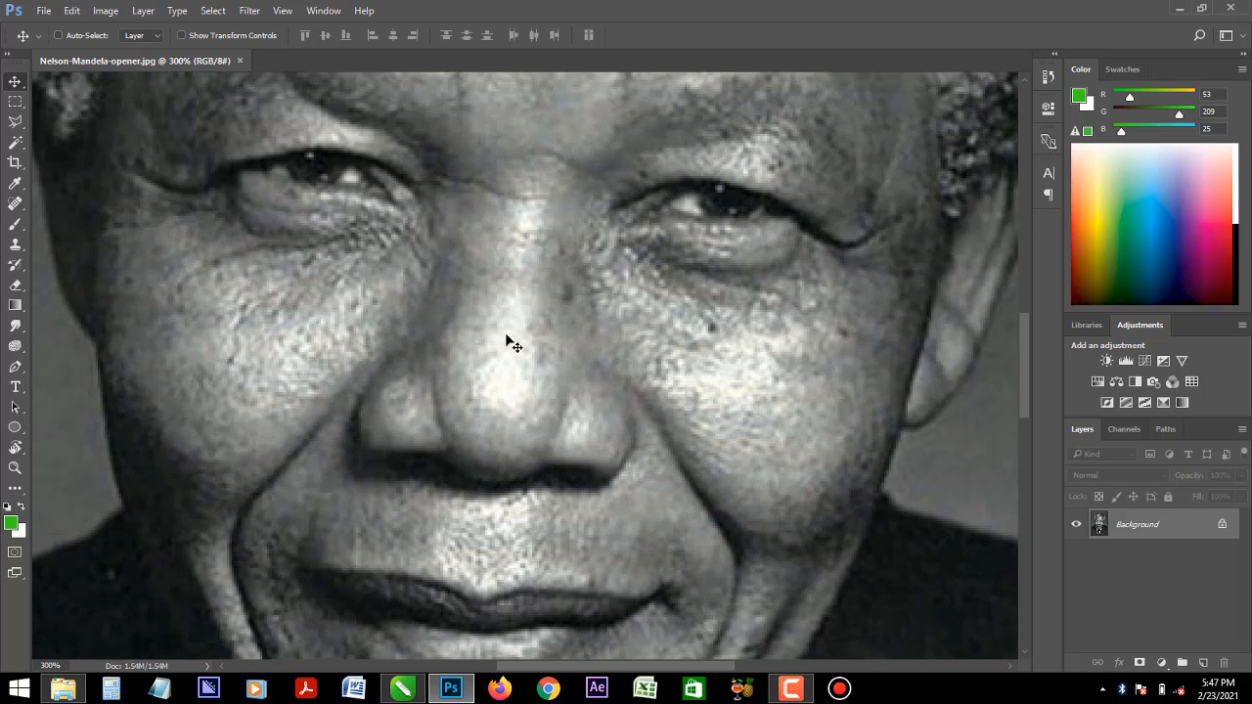
scroll(514, 344, down, 5)
scroll(514, 344, up, 2)
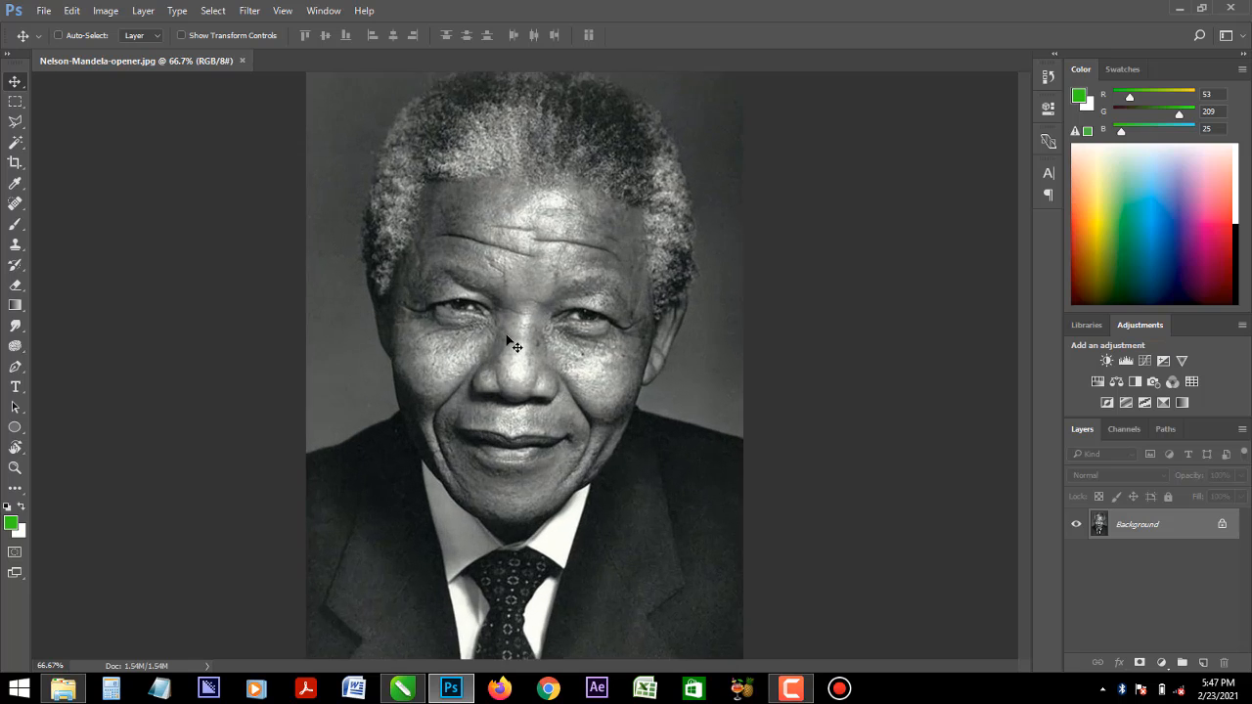
scroll(514, 344, down, 2)
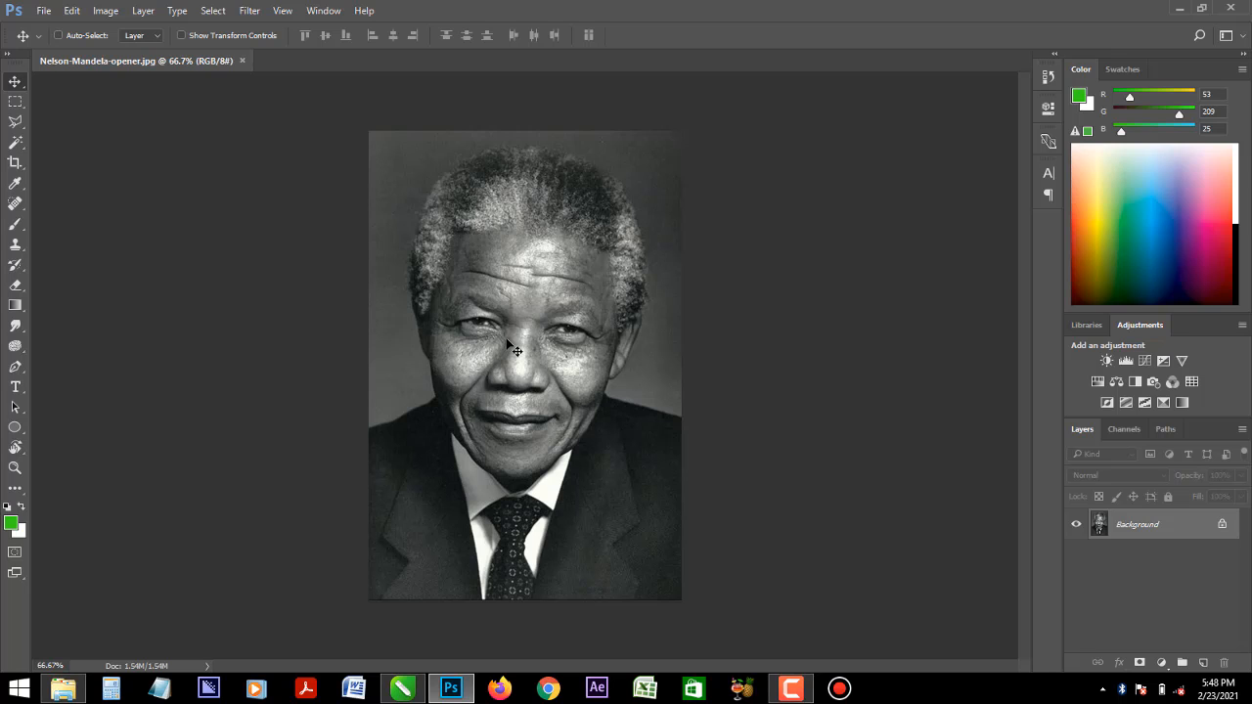
- Open the portrait in the Camera Raw filter and set Clarity to +100 and the Sharpening Amount to 150
key(ctrl+shift+a)
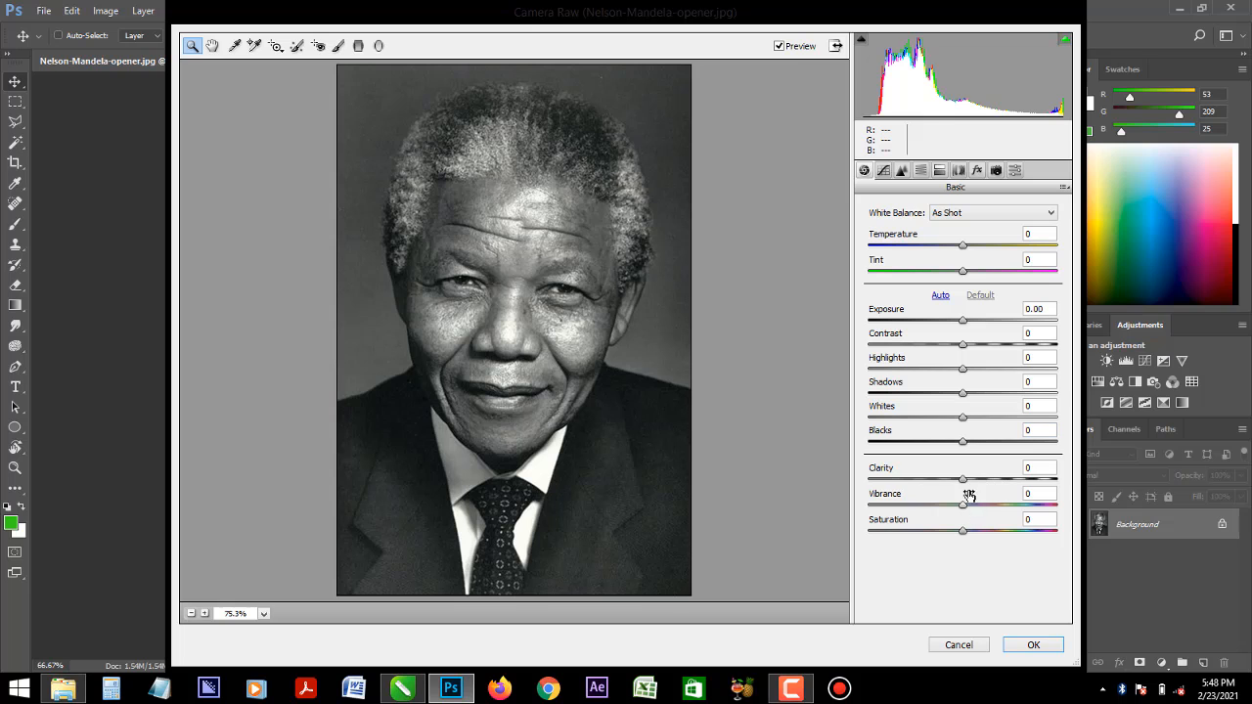
drag(965, 485, 1113, 489)
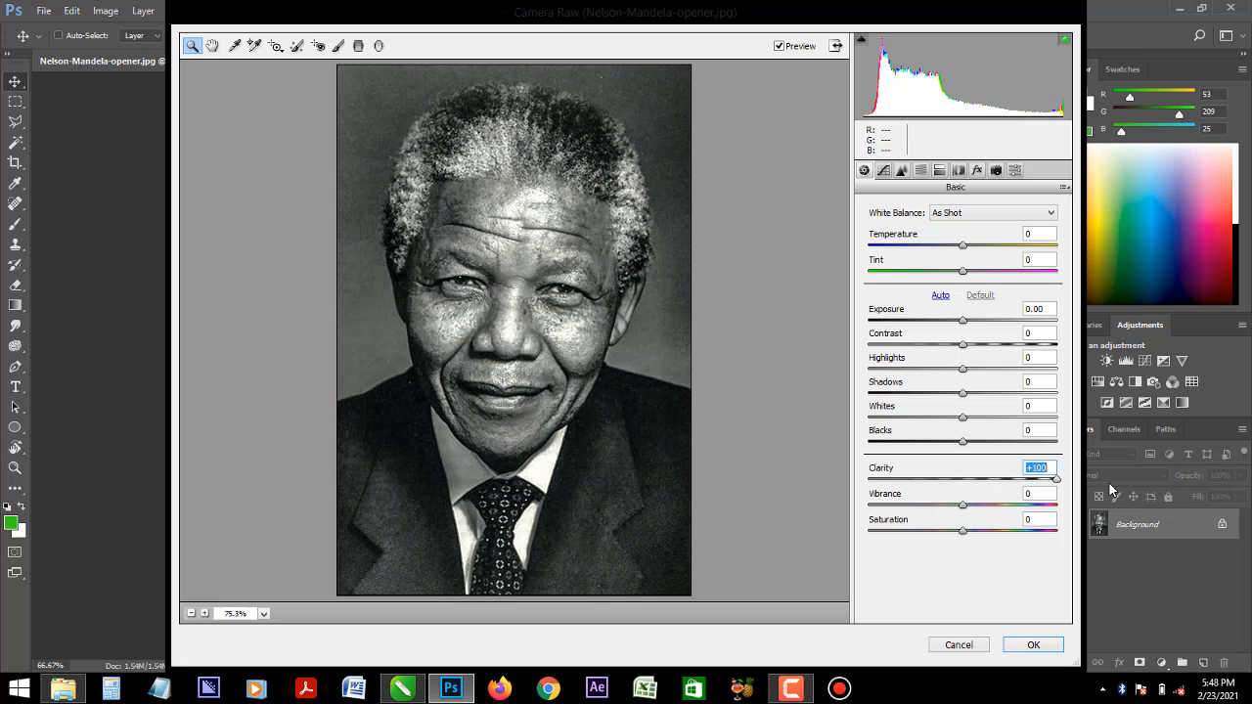
click(902, 172)
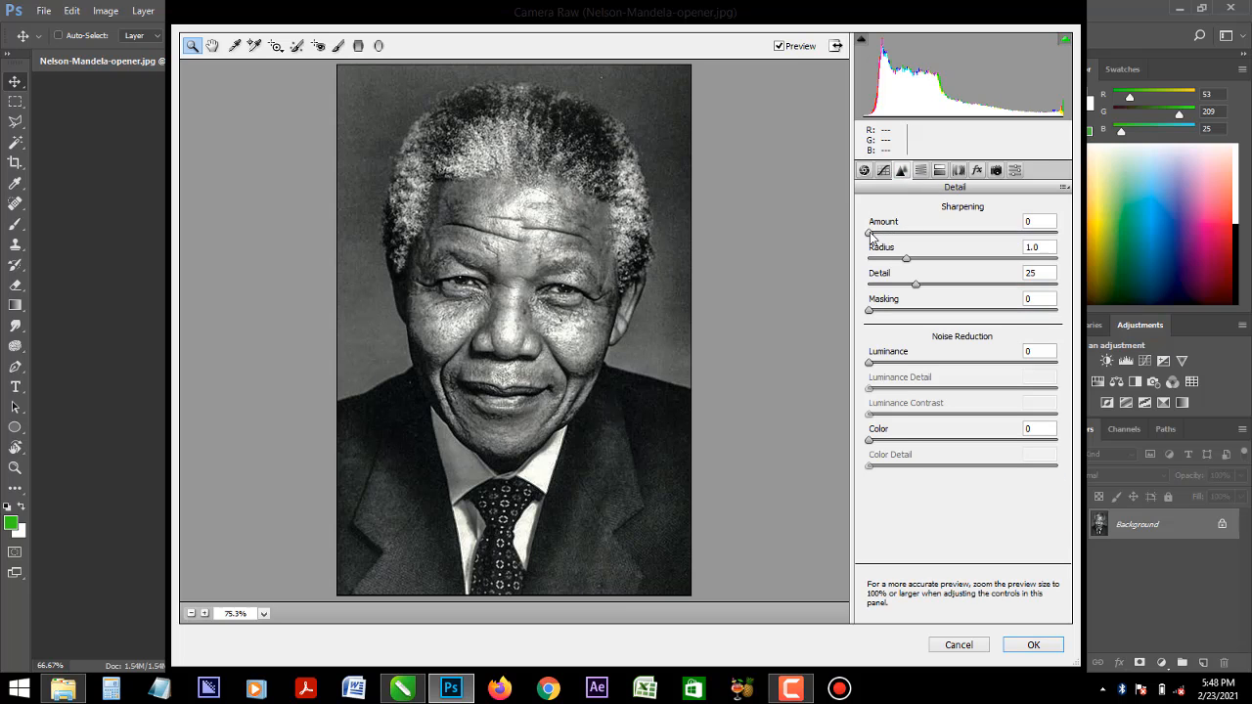
drag(870, 236, 1070, 246)
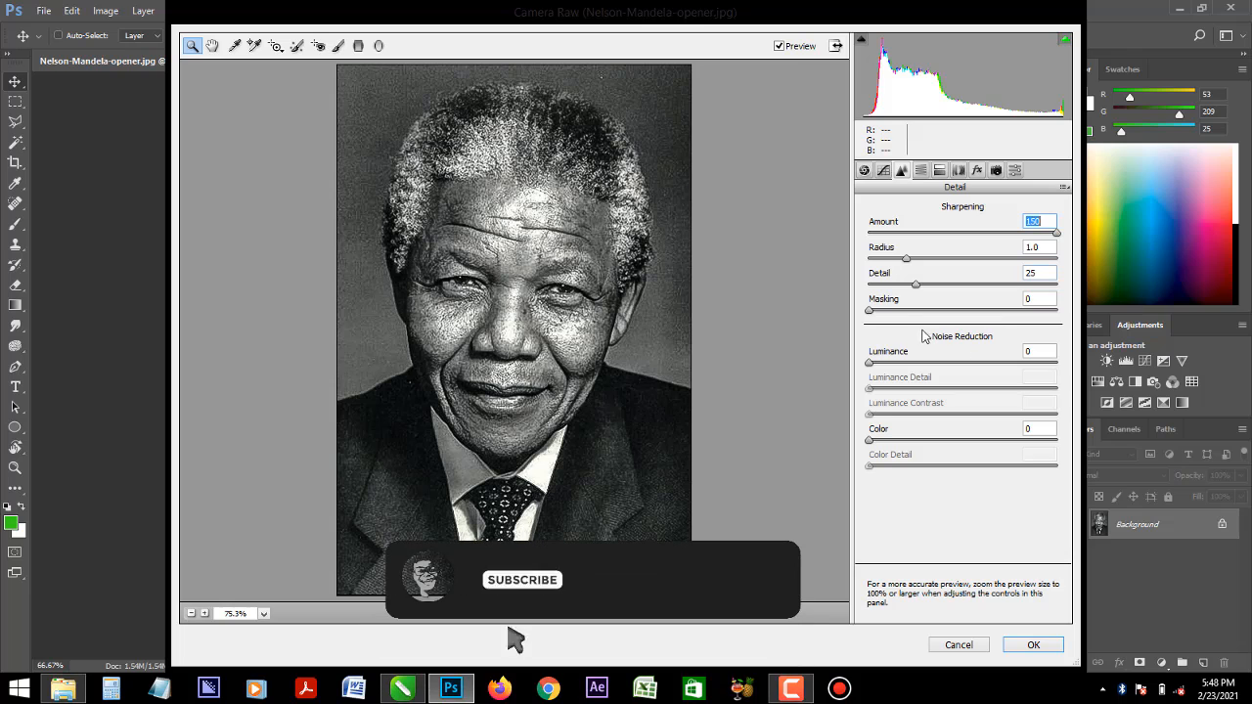
- Compare low and maximum Clarity on the portrait and settle on a moderate positive Clarity value
click(864, 171)
drag(1056, 479, 870, 486)
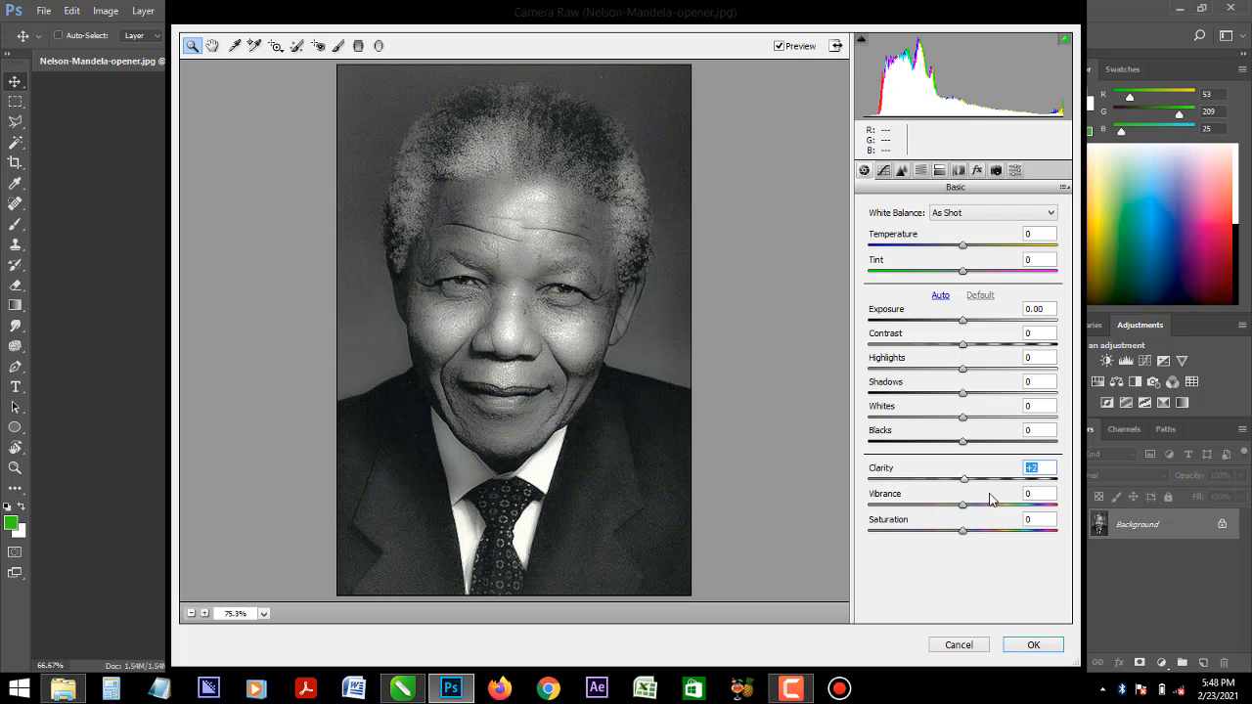
click(1054, 479)
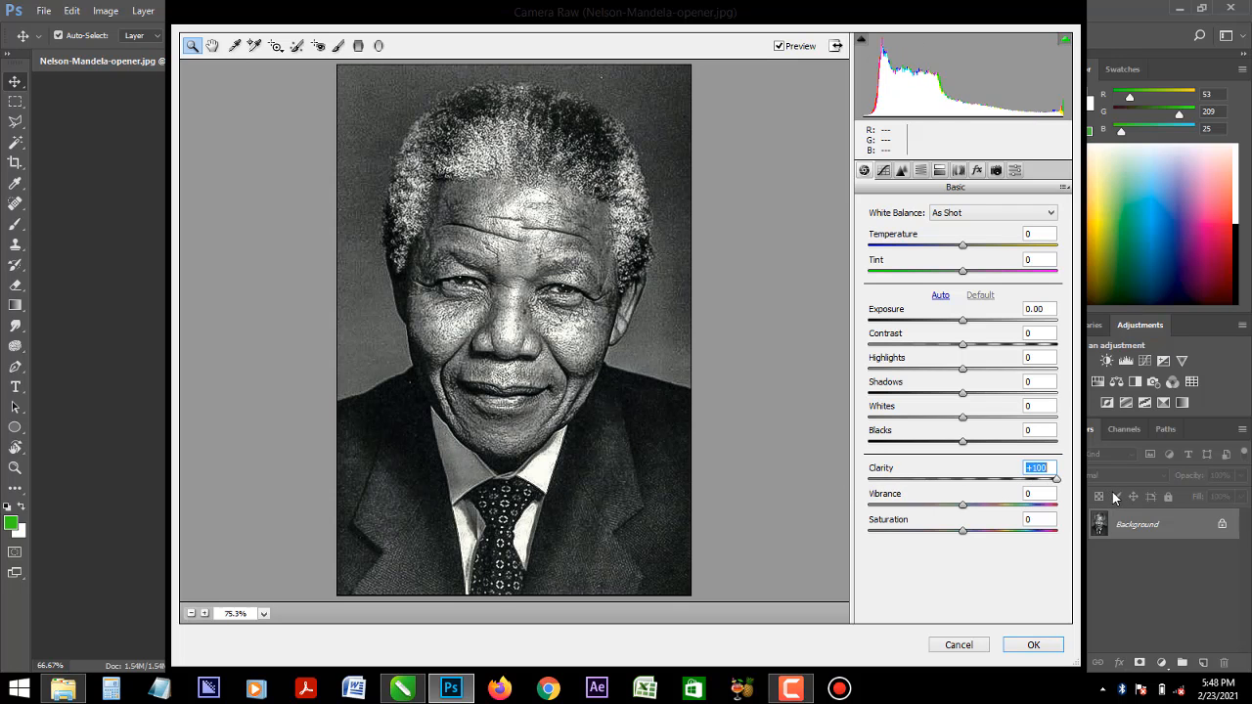
drag(1096, 499, 1000, 504)
- Set noise reduction to Luminance 85, Luminance Detail 77, Luminance Contrast 83 and Color 78, and apply the Camera Raw filter
click(902, 170)
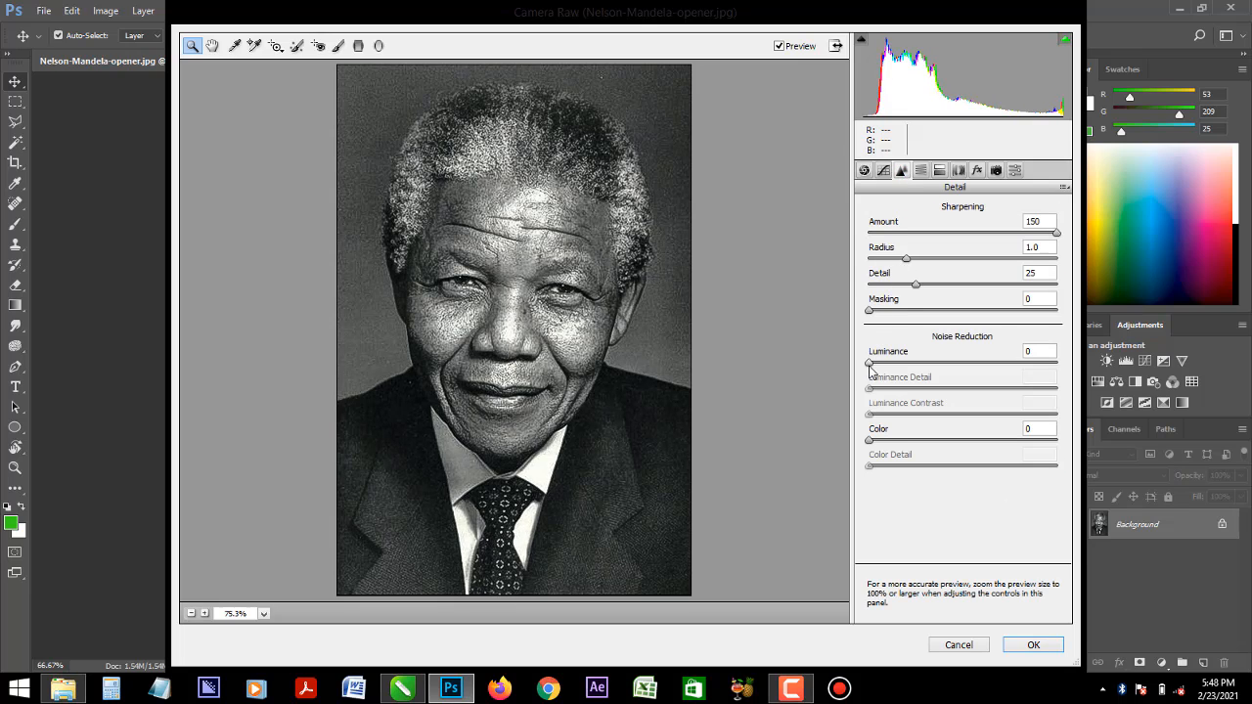
drag(873, 369, 1032, 374)
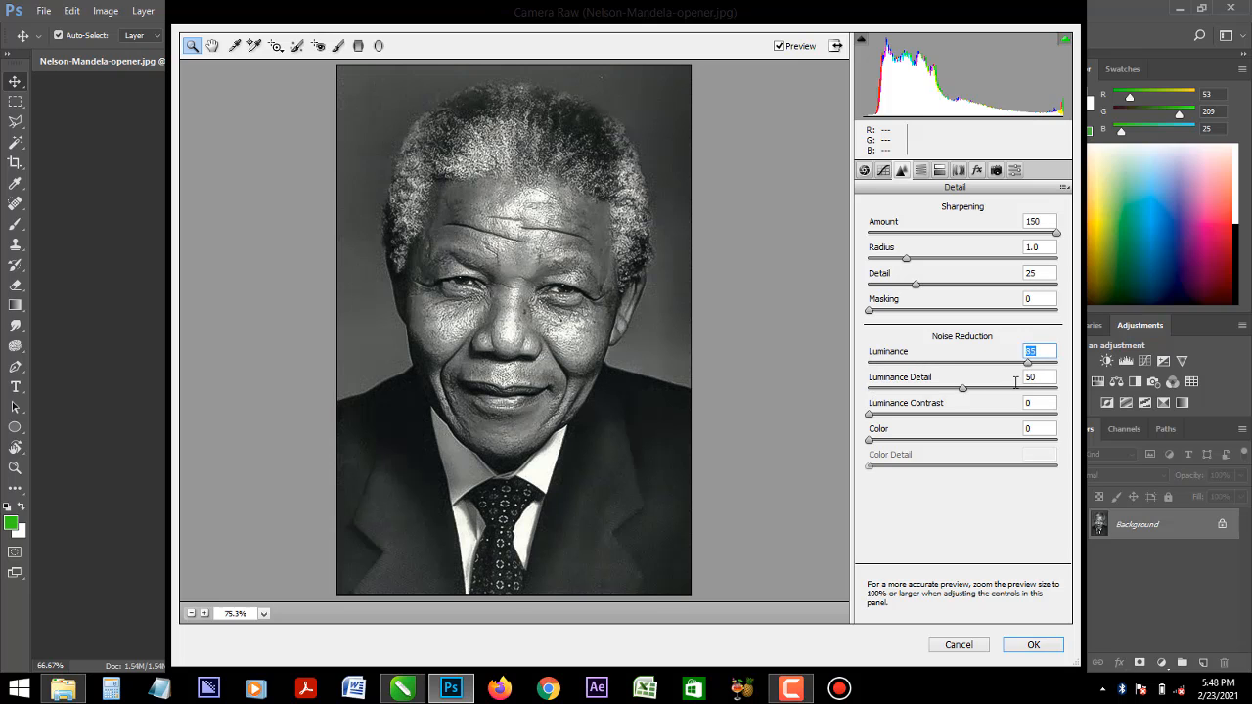
drag(869, 414, 991, 414)
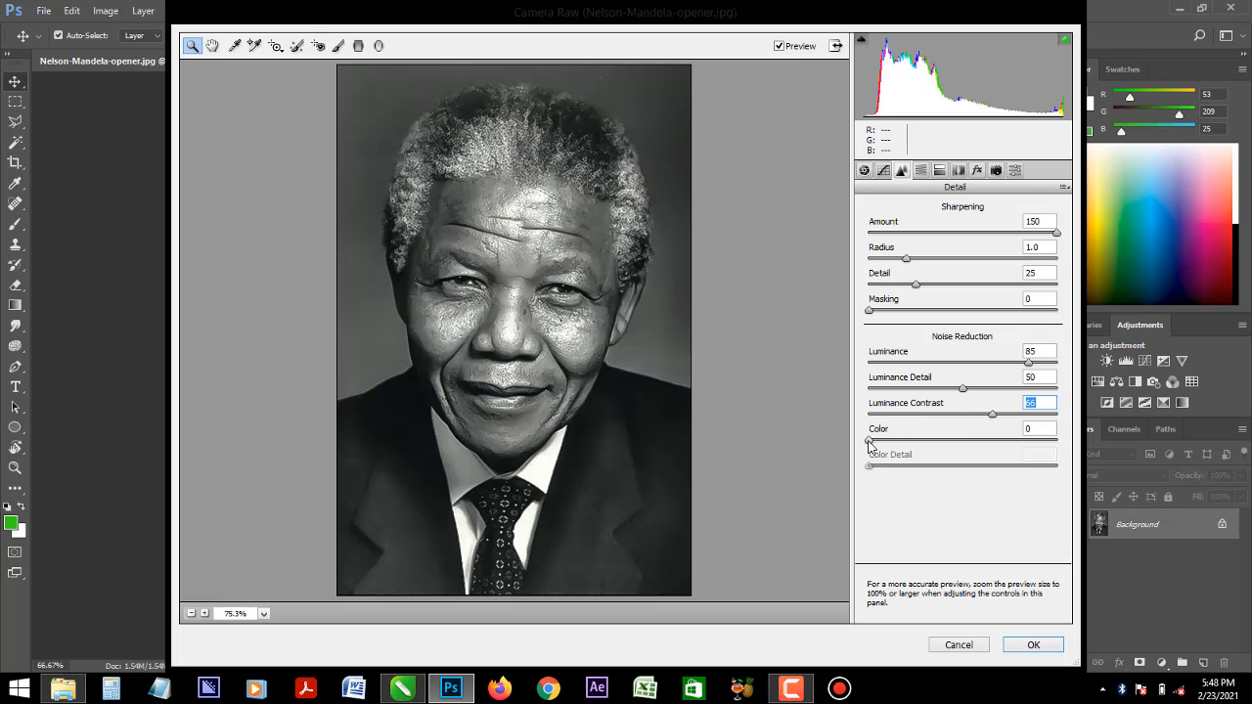
drag(868, 441, 1025, 416)
drag(962, 389, 1013, 388)
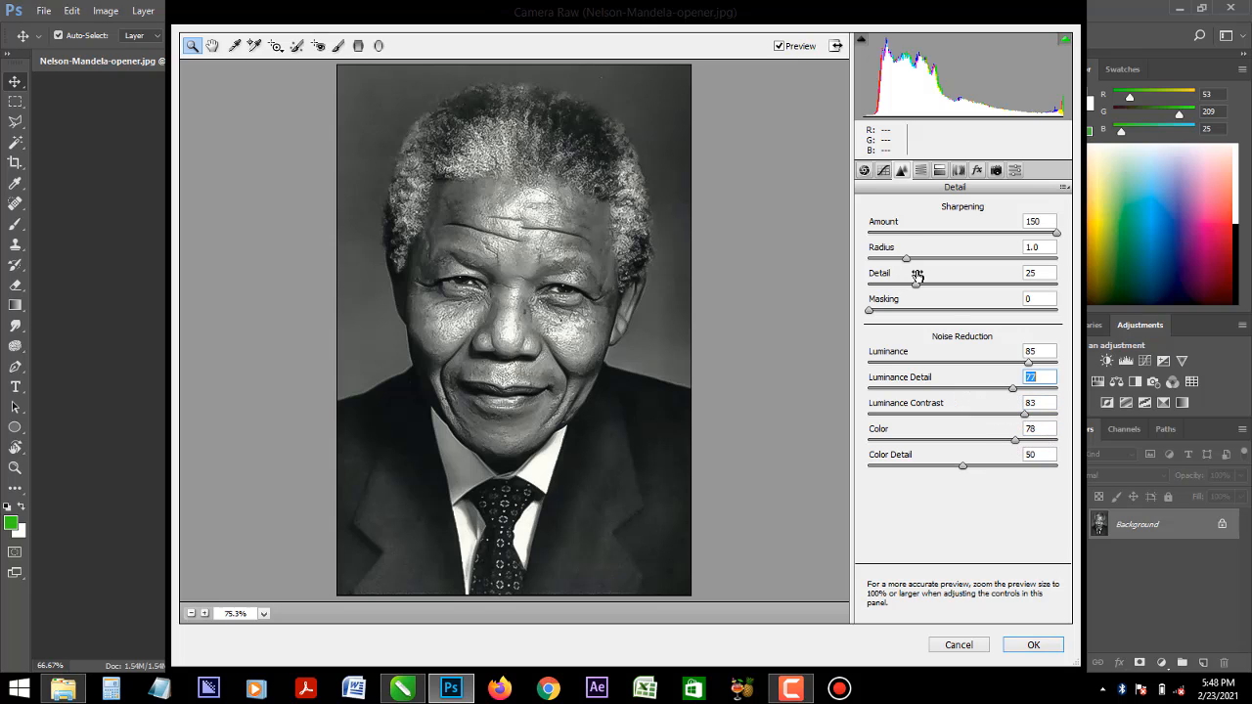
click(1034, 646)
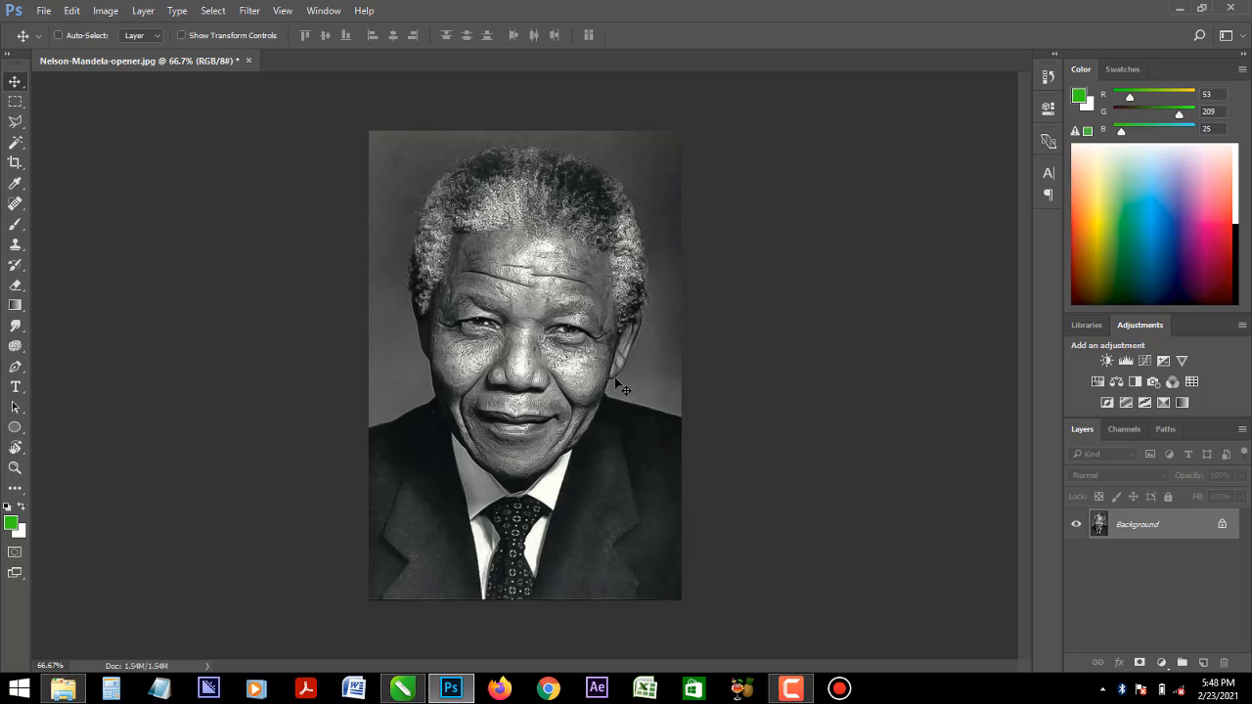
- Run the Camera Raw filter on the portrait again and set the Sharpening Amount to 150
key(ctrl+shift+a)
click(902, 170)
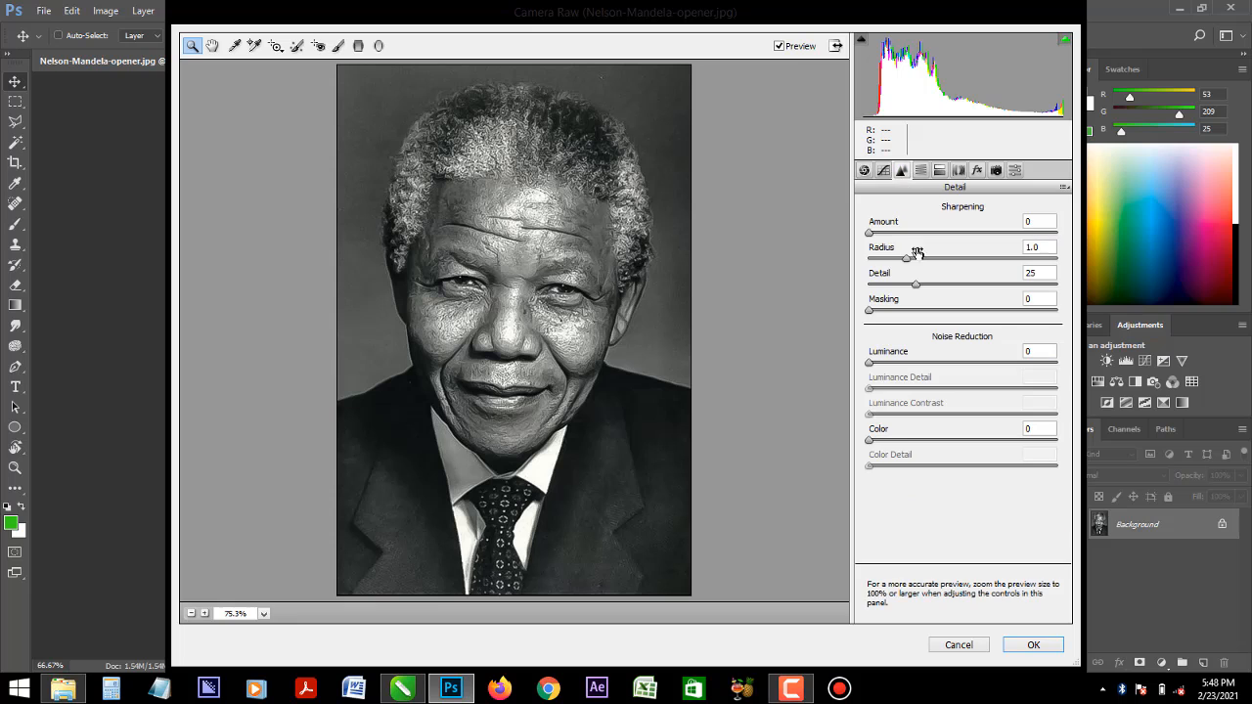
drag(869, 233, 1073, 243)
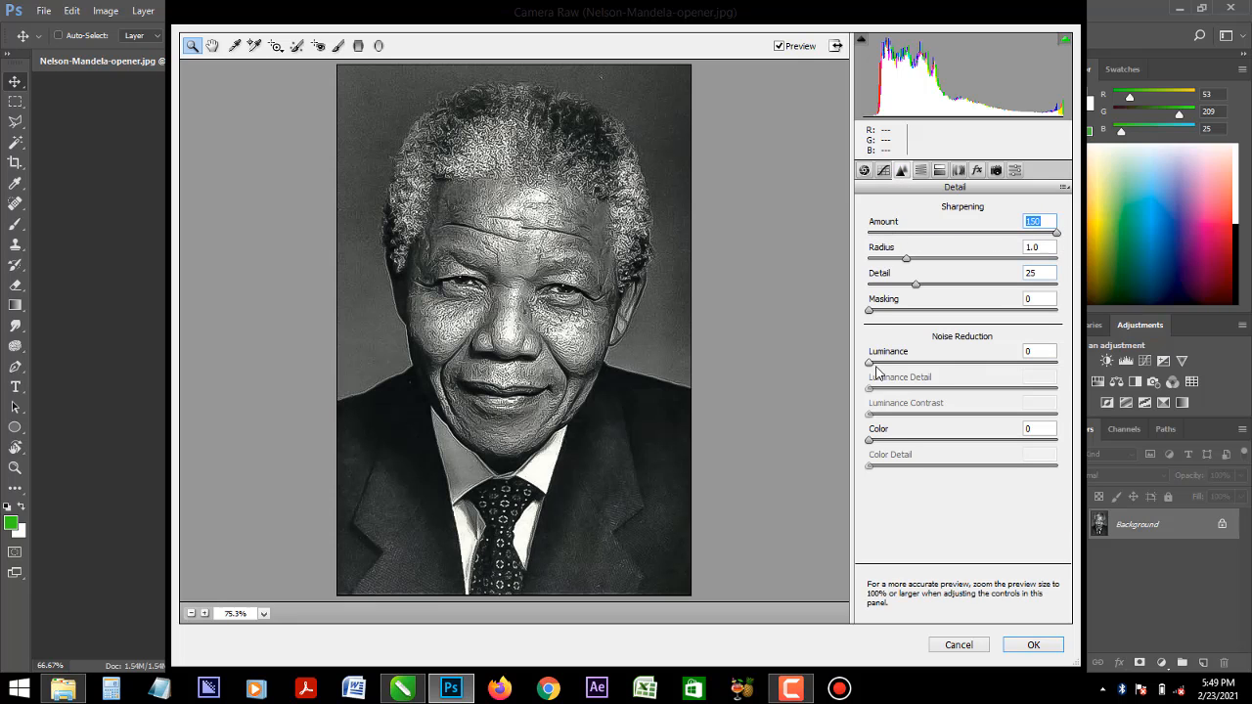
- Set noise reduction to Luminance 75, Luminance Detail 84, Luminance Contrast 59, Color 8 and Color Detail 95
drag(870, 367, 1016, 370)
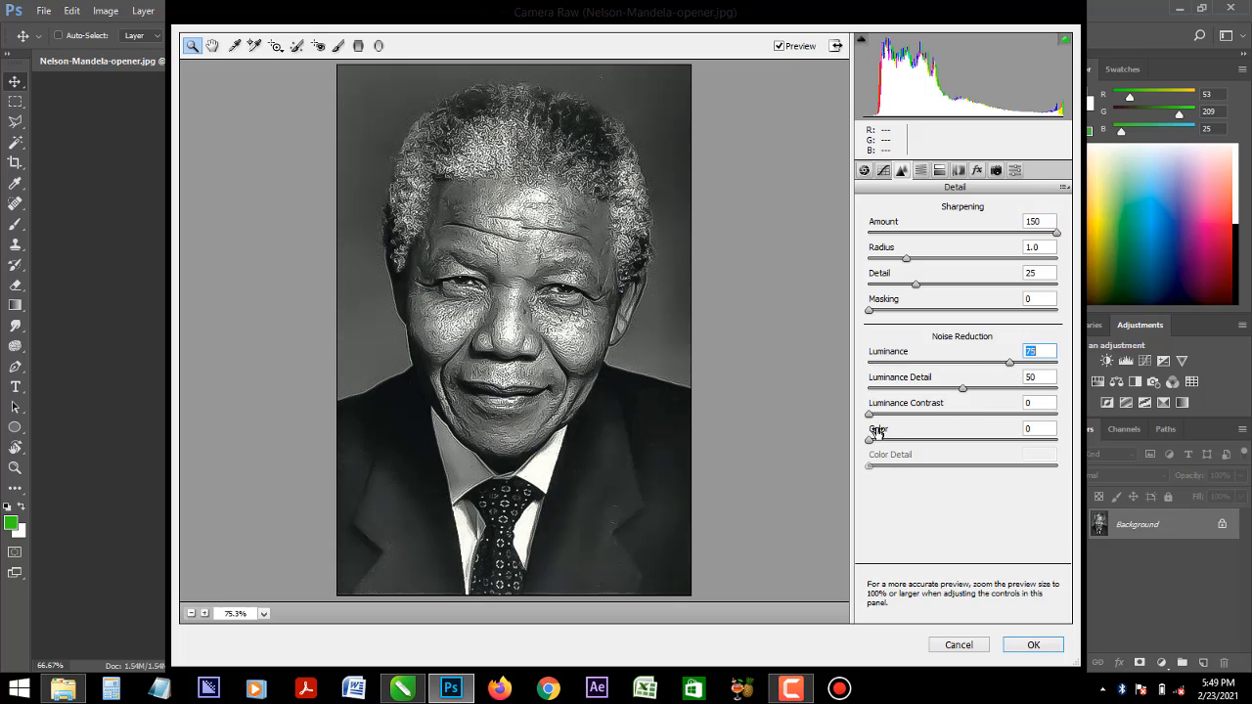
drag(870, 416, 983, 426)
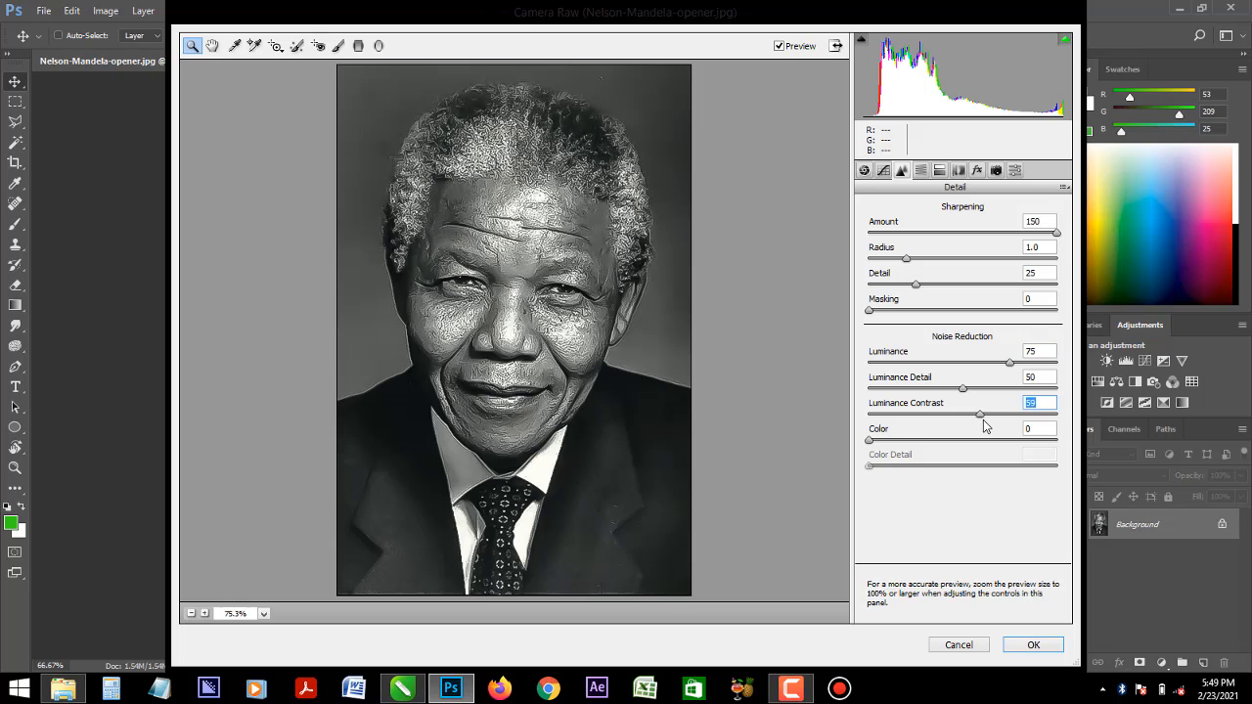
drag(963, 388, 1025, 392)
mouse_move(870, 441)
mouse_down()
mouse_move(1032, 445)
mouse_move(884, 442)
mouse_up()
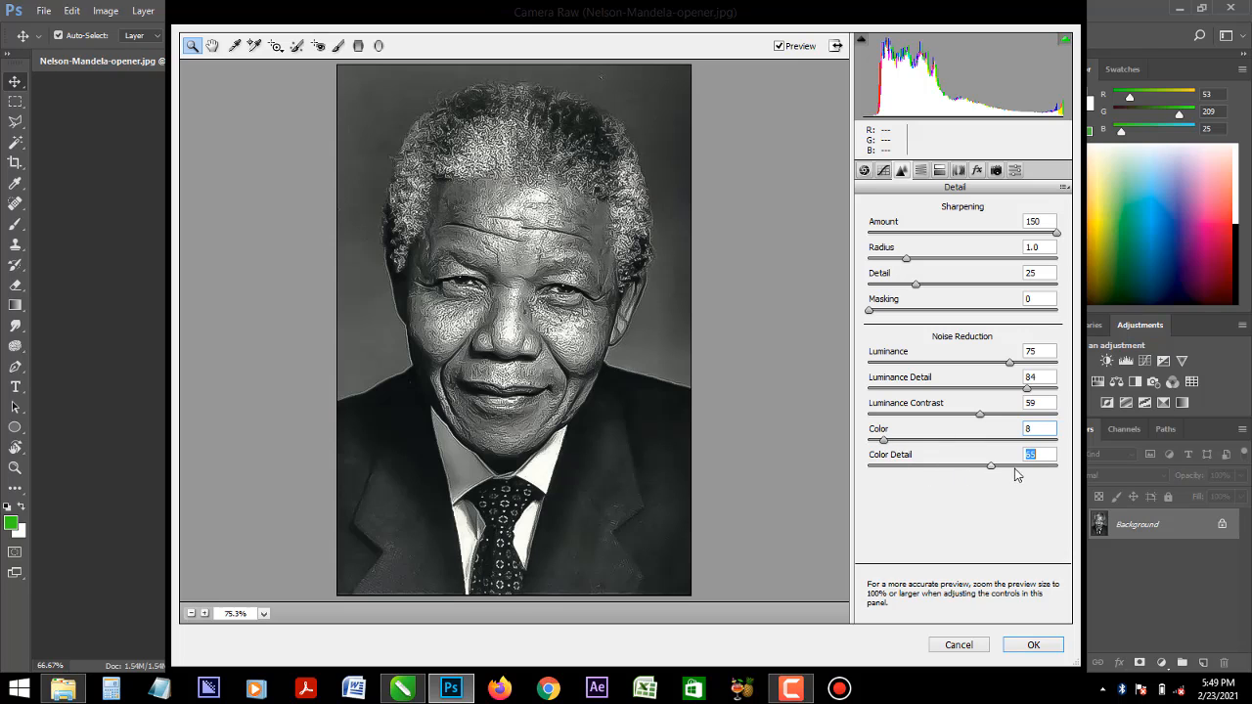
drag(1015, 469, 1049, 469)
- Set the basic adjustments to Clarity +100, Vibrance -8 and Saturation -10, inspecting the face up close
click(864, 171)
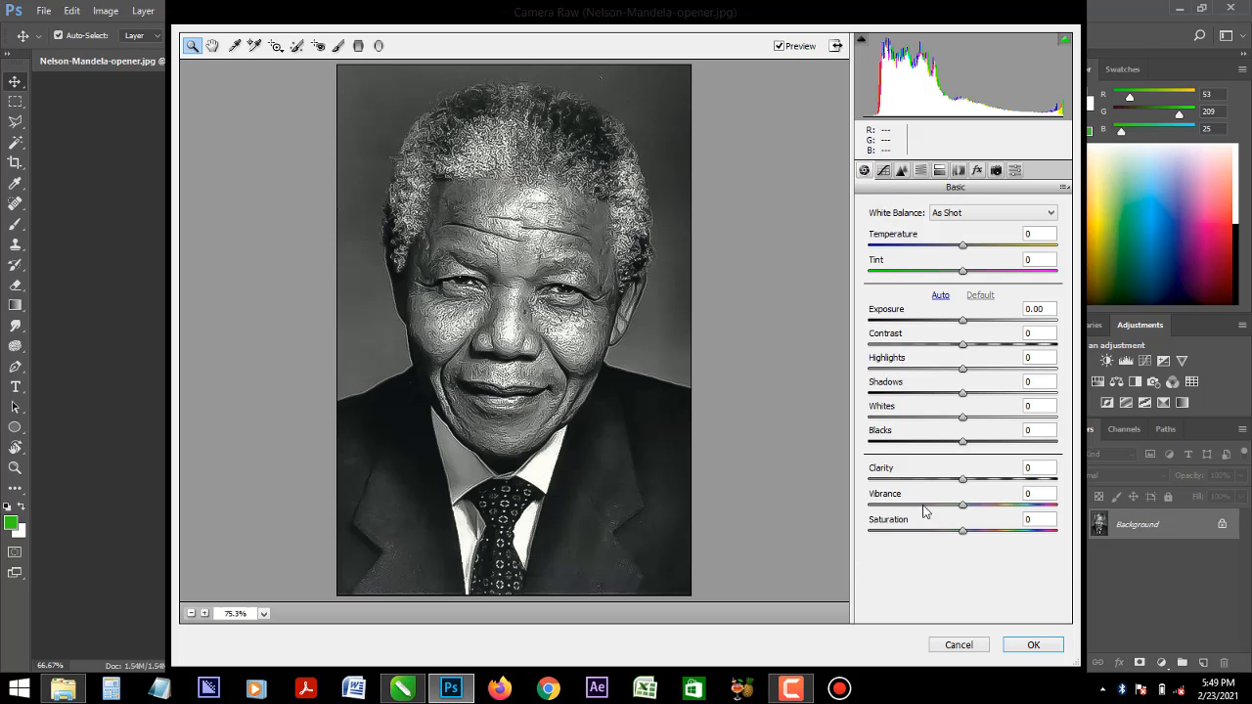
drag(965, 481, 1068, 486)
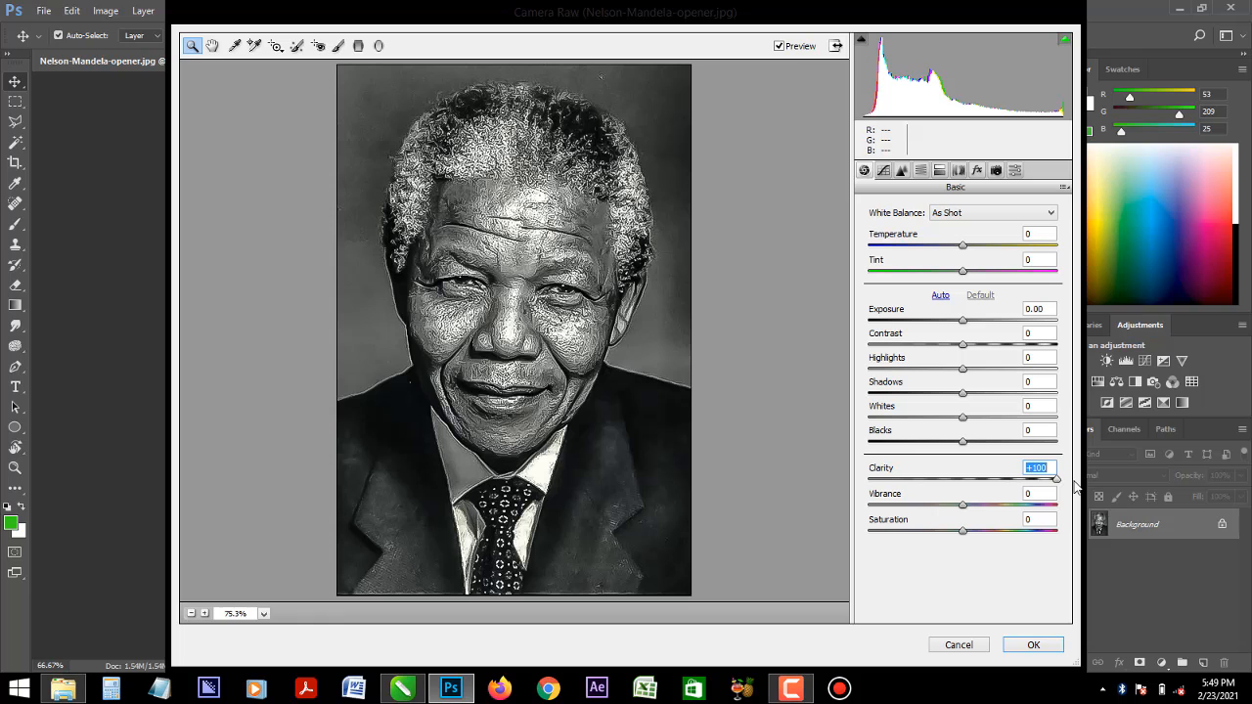
click(510, 282)
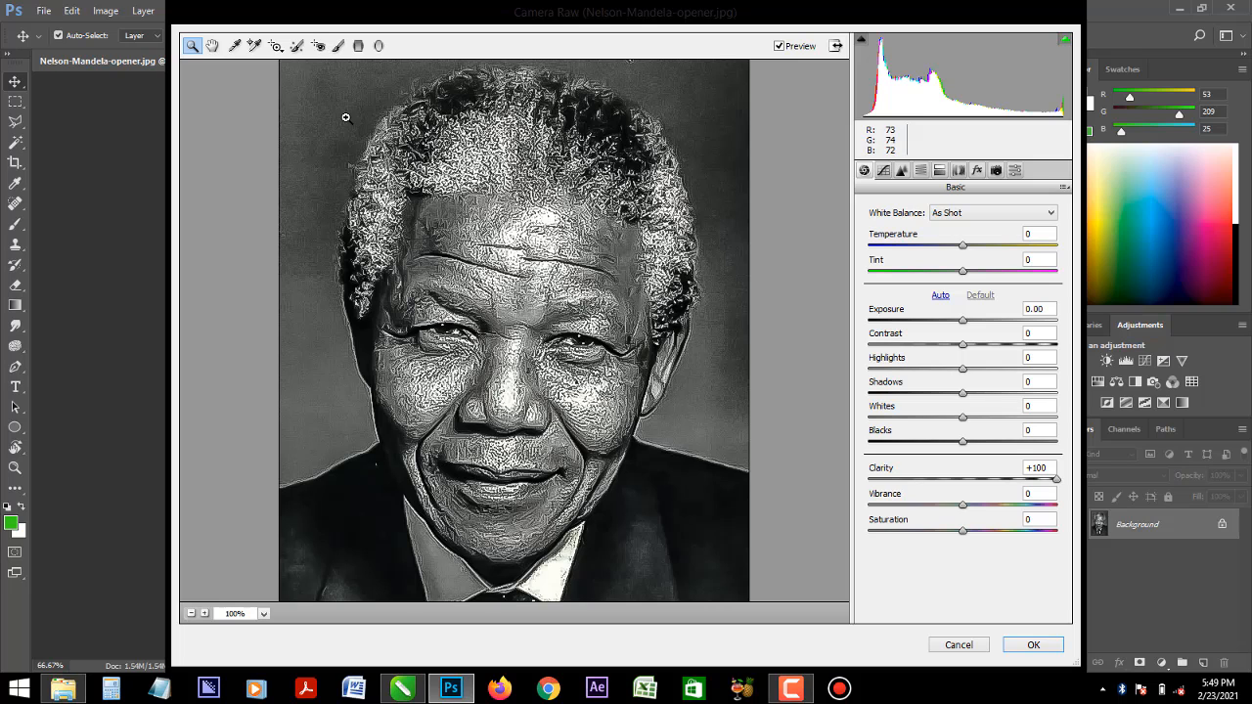
right_click(455, 237)
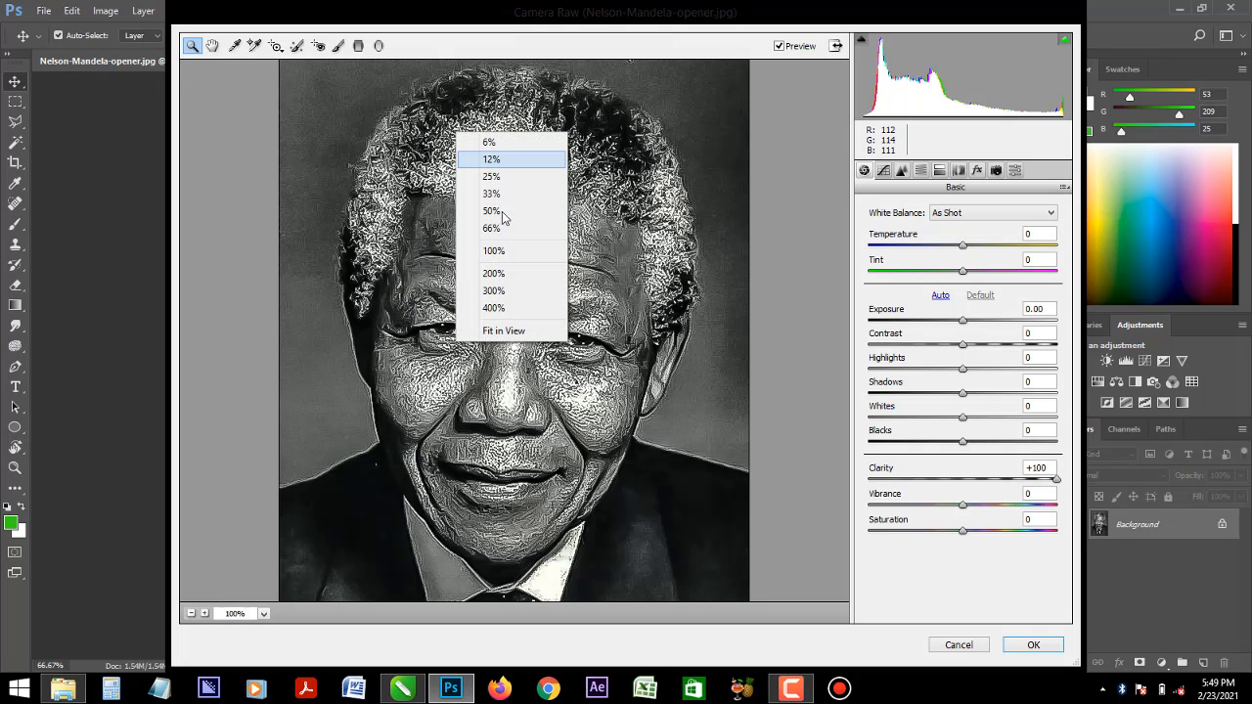
click(501, 331)
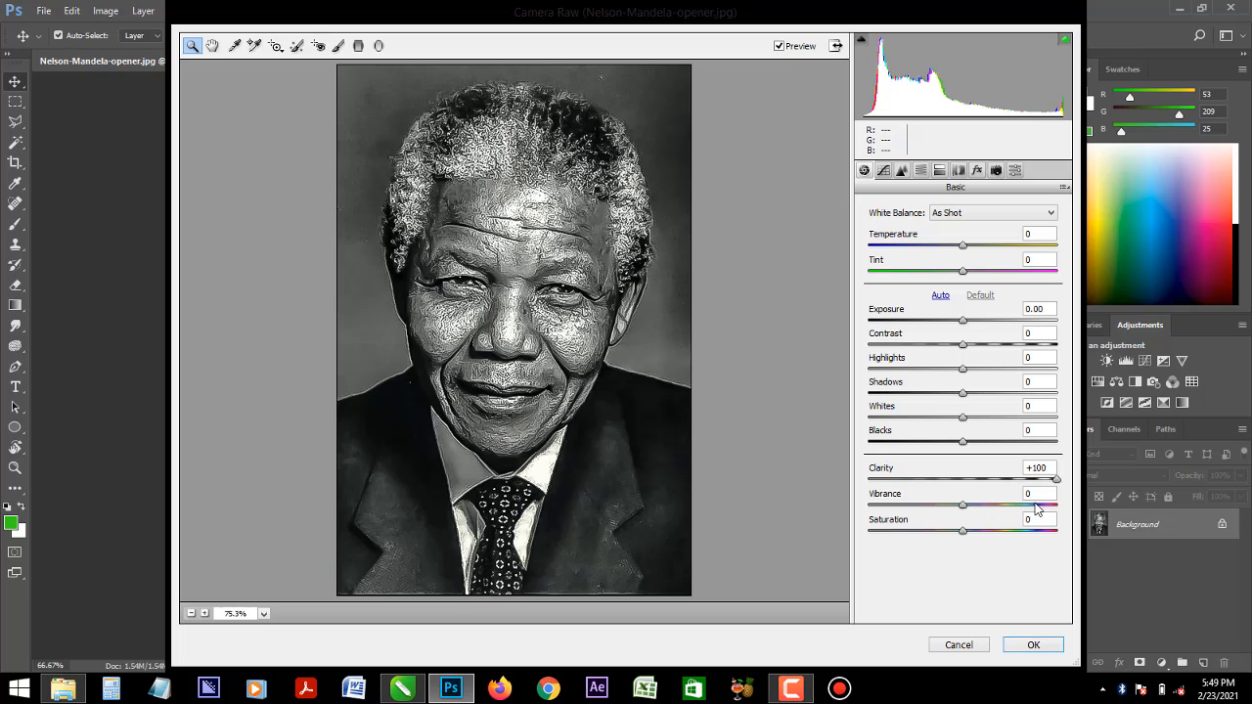
click(967, 506)
click(1057, 507)
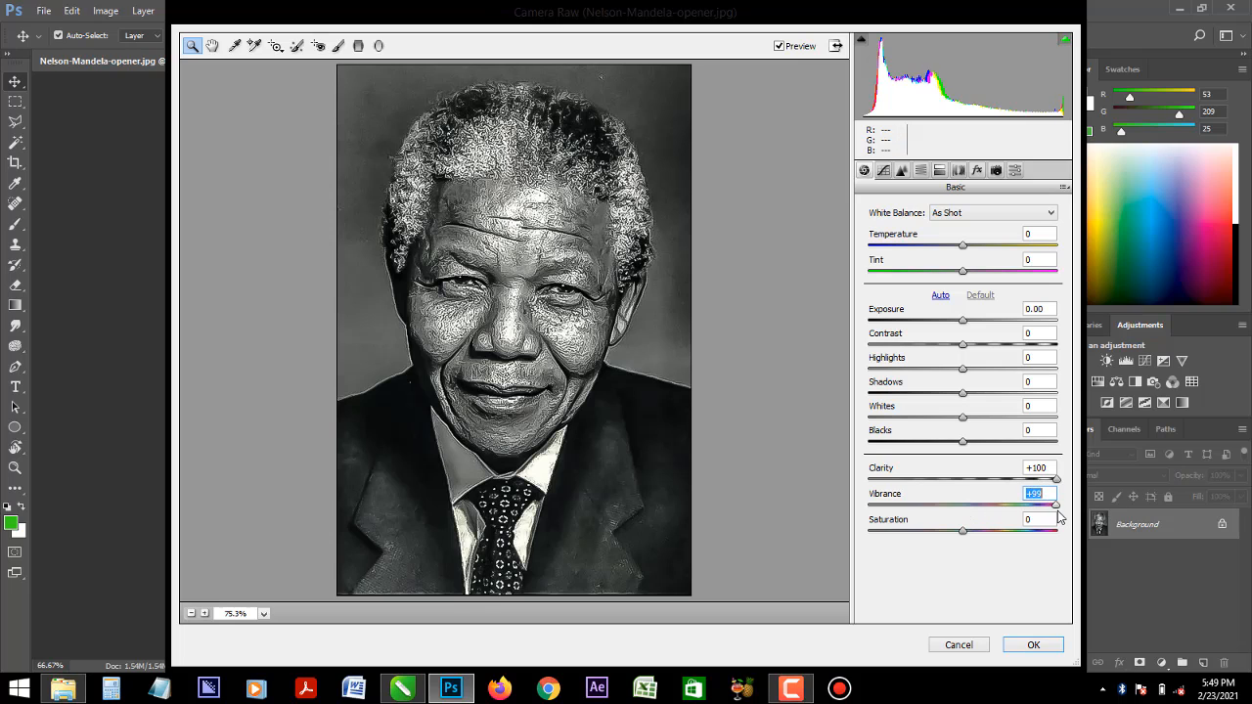
drag(1054, 513, 953, 536)
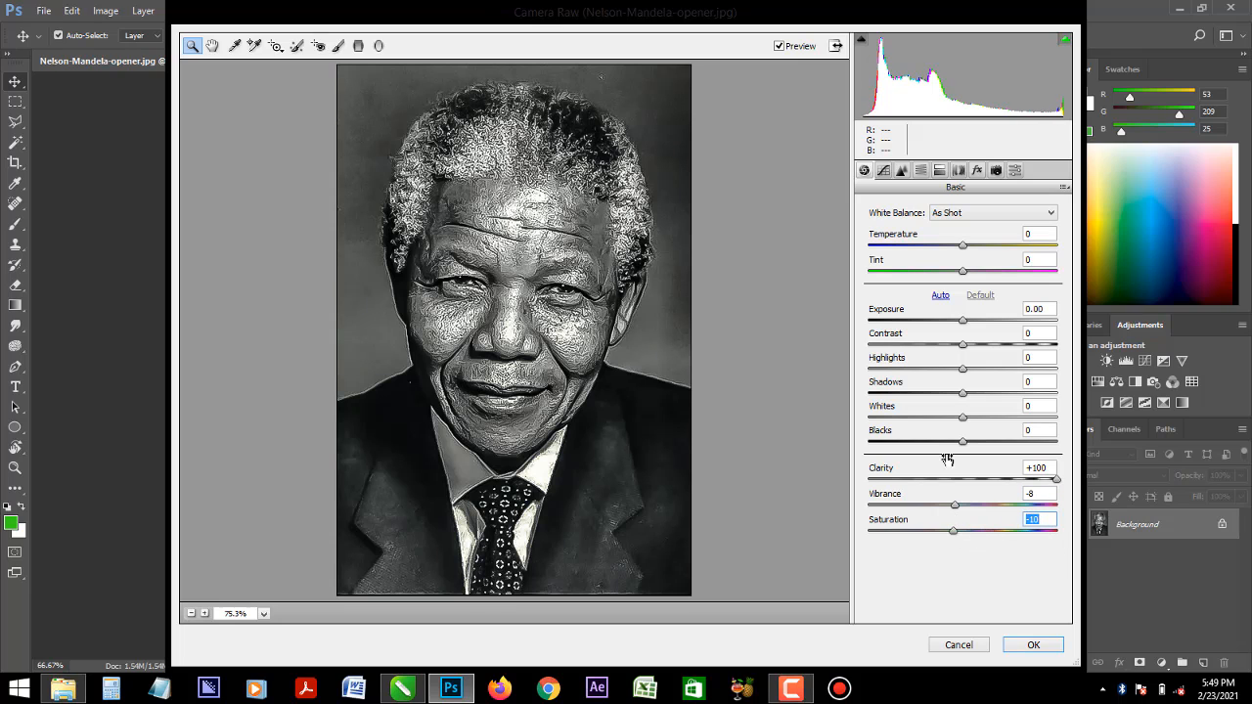
- Raise the Luminance Contrast of the noise reduction close to its maximum and apply the Camera Raw filter
click(902, 171)
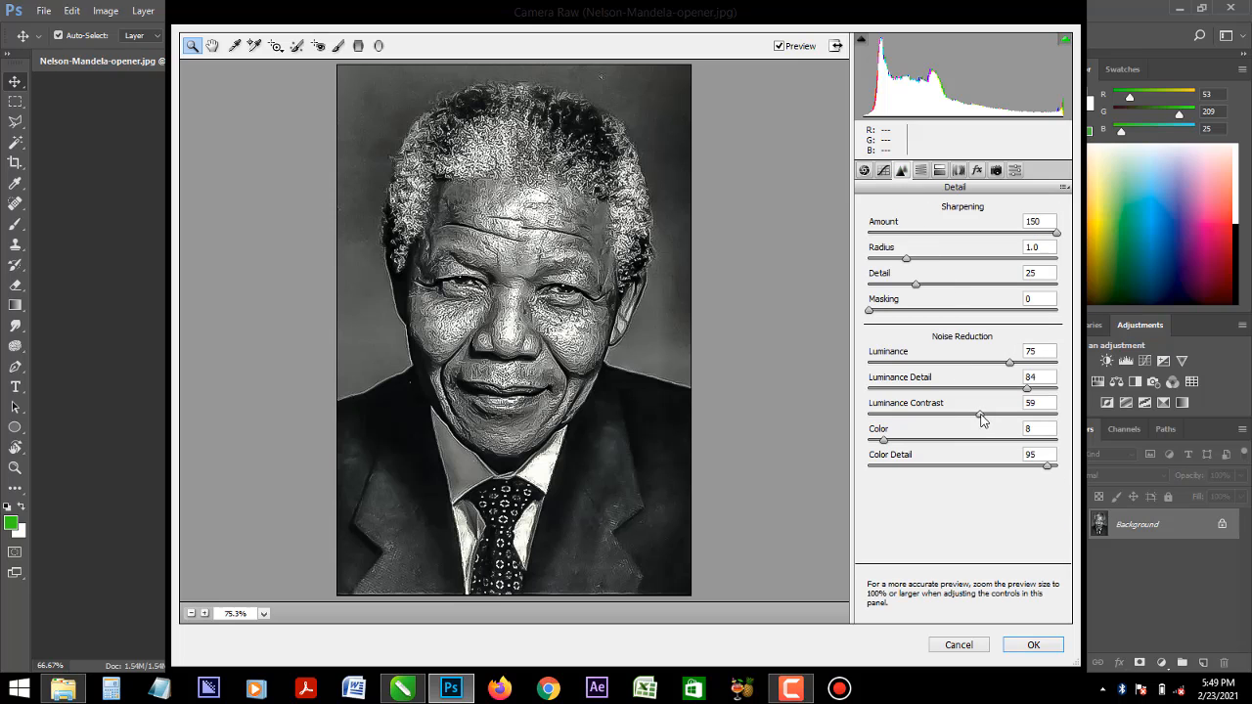
drag(1035, 421, 1054, 423)
click(1033, 644)
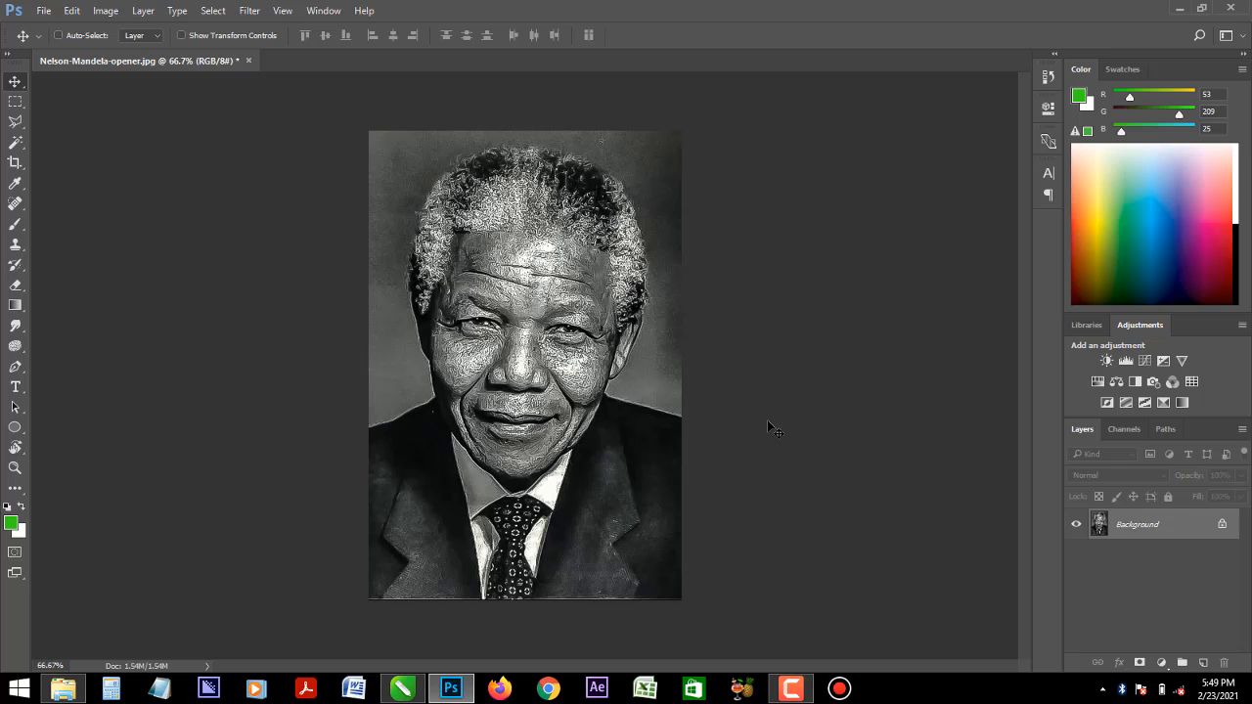
- Start a third Camera Raw pass, try a higher Contrast and reset it, and set the Sharpening Amount to 124
key(ctrl+shift+a)
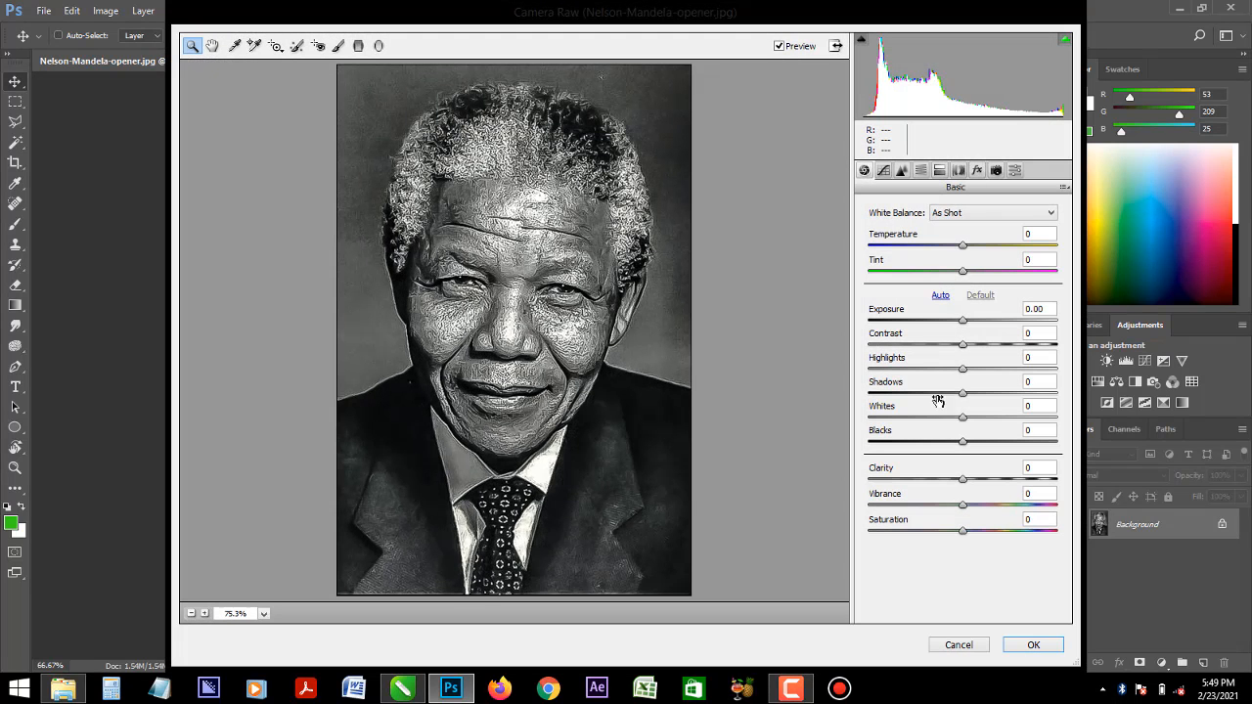
drag(963, 344, 1028, 353)
double_click(1026, 347)
click(902, 171)
drag(871, 235, 1029, 245)
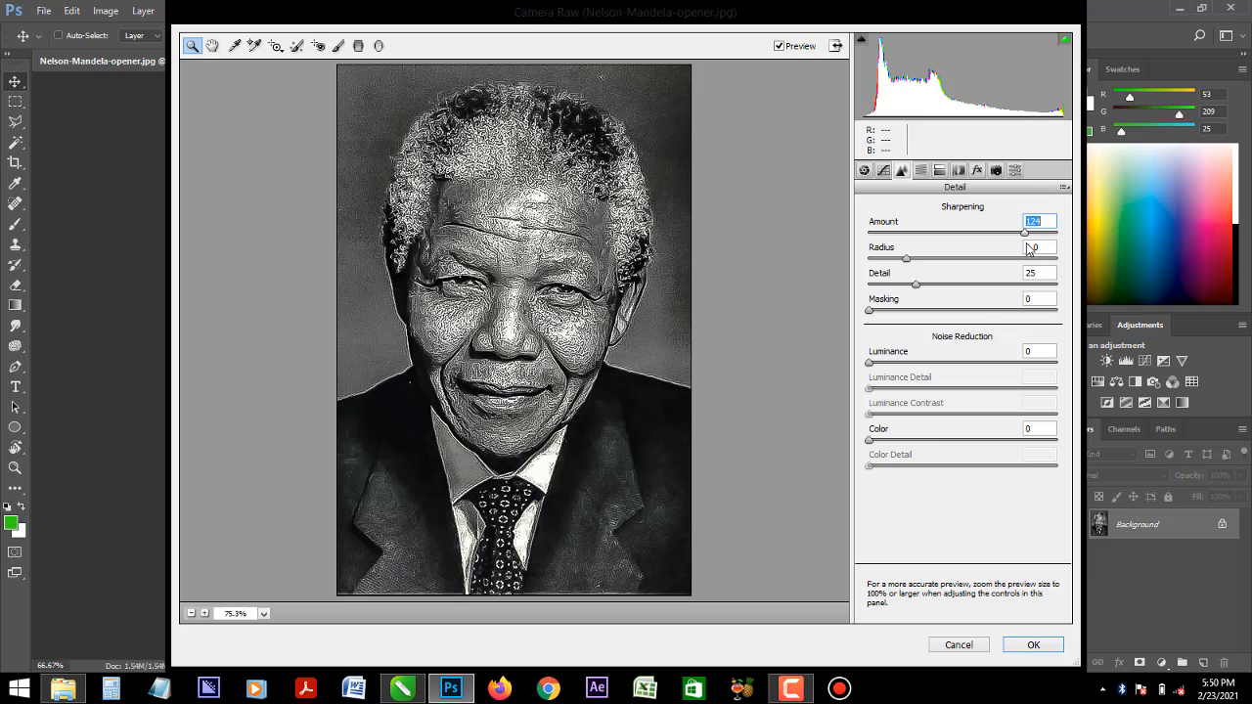
- Set noise reduction to Luminance 92, Luminance Contrast 94, Color 88 and Color Detail 81
drag(872, 366, 1044, 370)
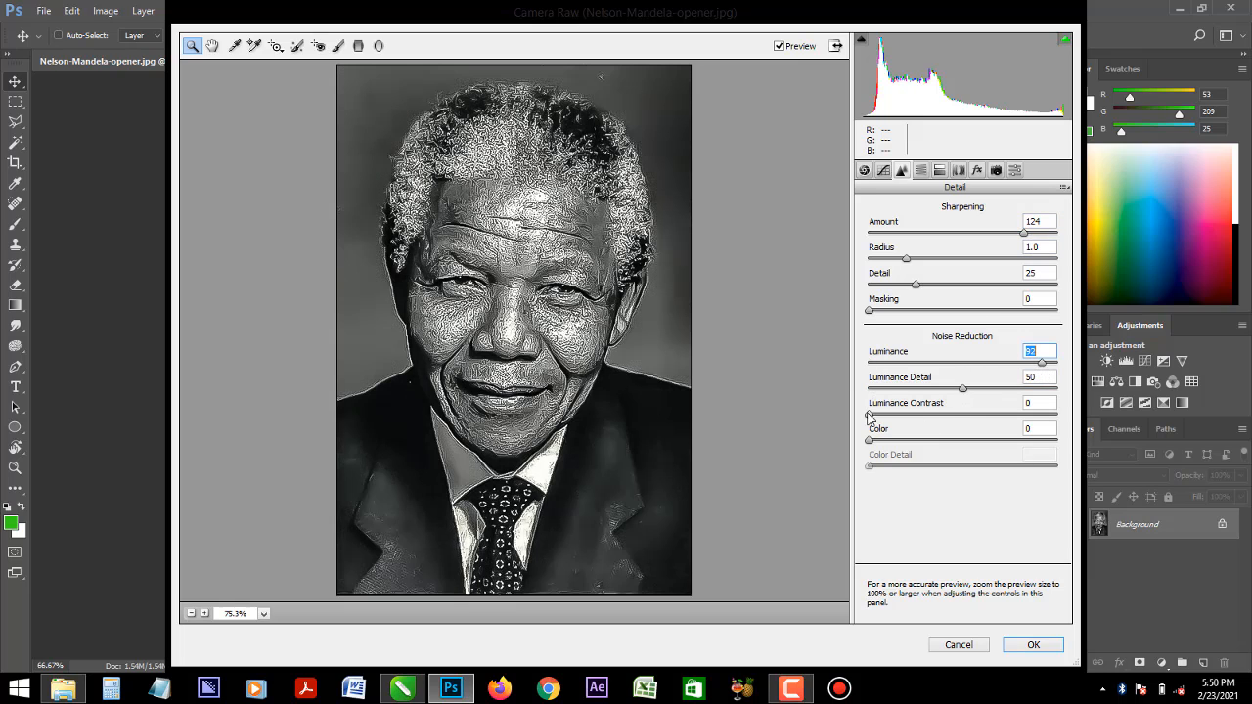
drag(868, 415, 1047, 419)
drag(869, 442, 1034, 448)
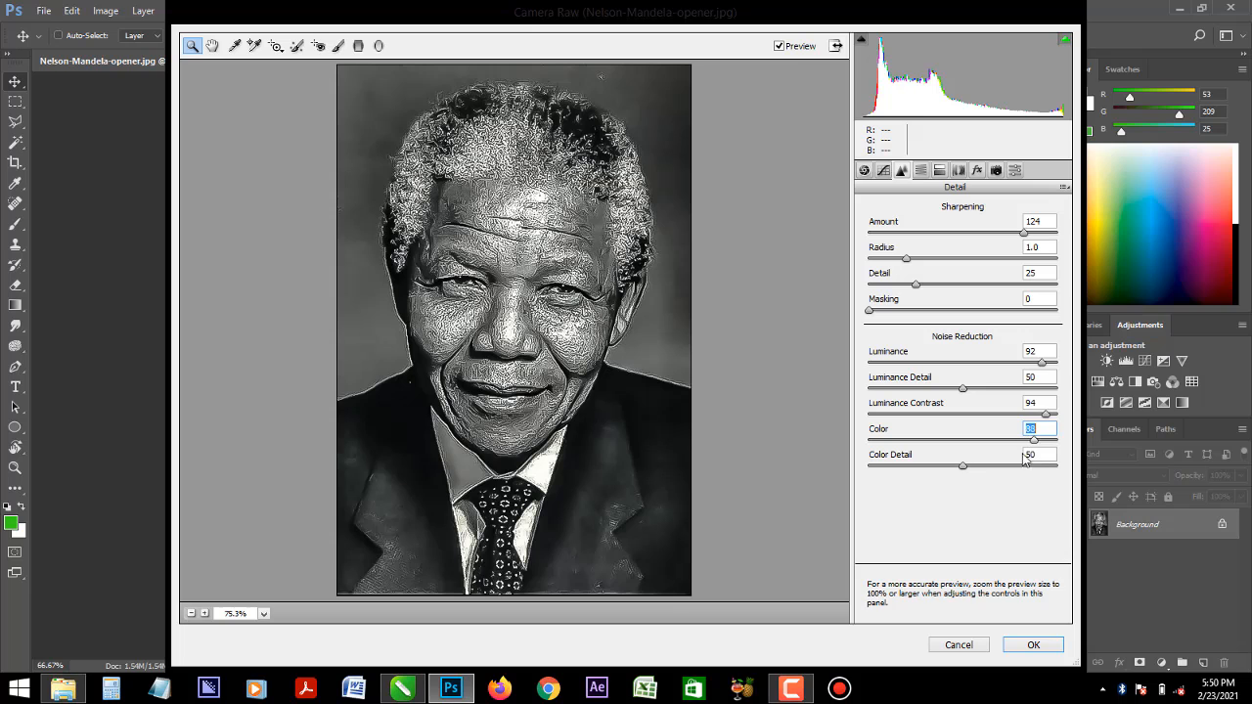
drag(963, 466, 1022, 469)
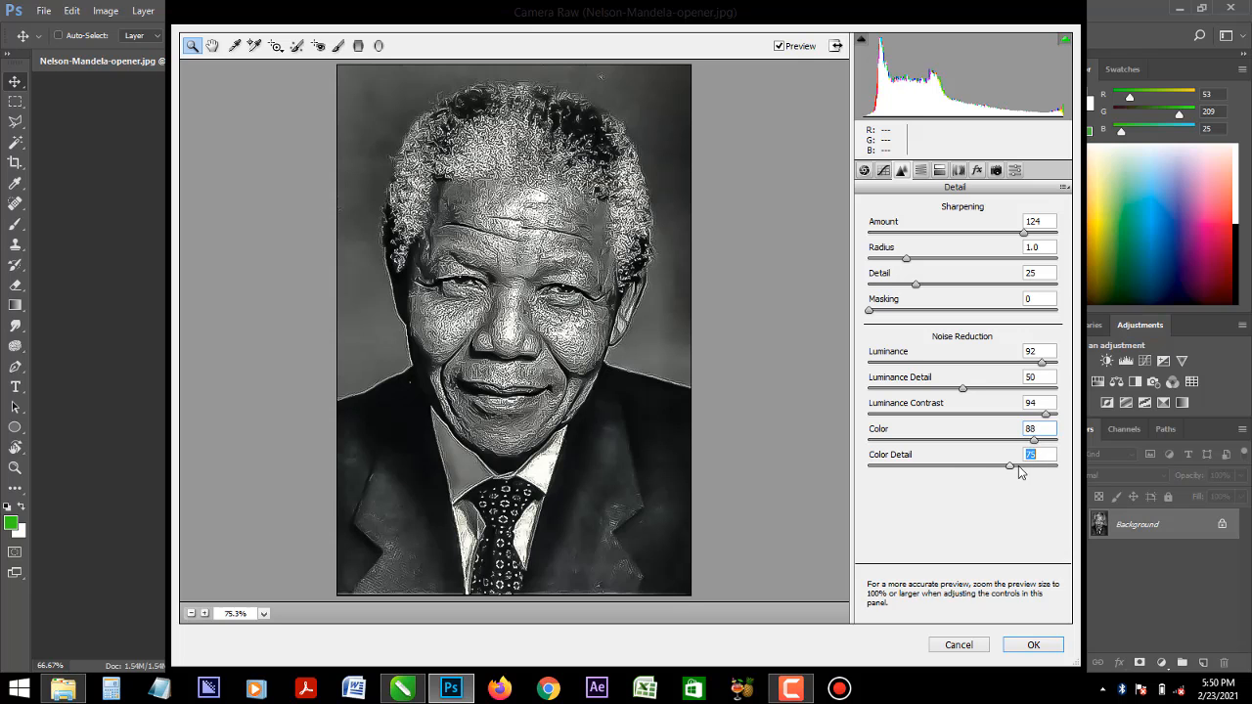
- Set the basic adjustments to Clarity +69, Blacks -59 and Whites +1
click(865, 169)
drag(963, 441, 908, 458)
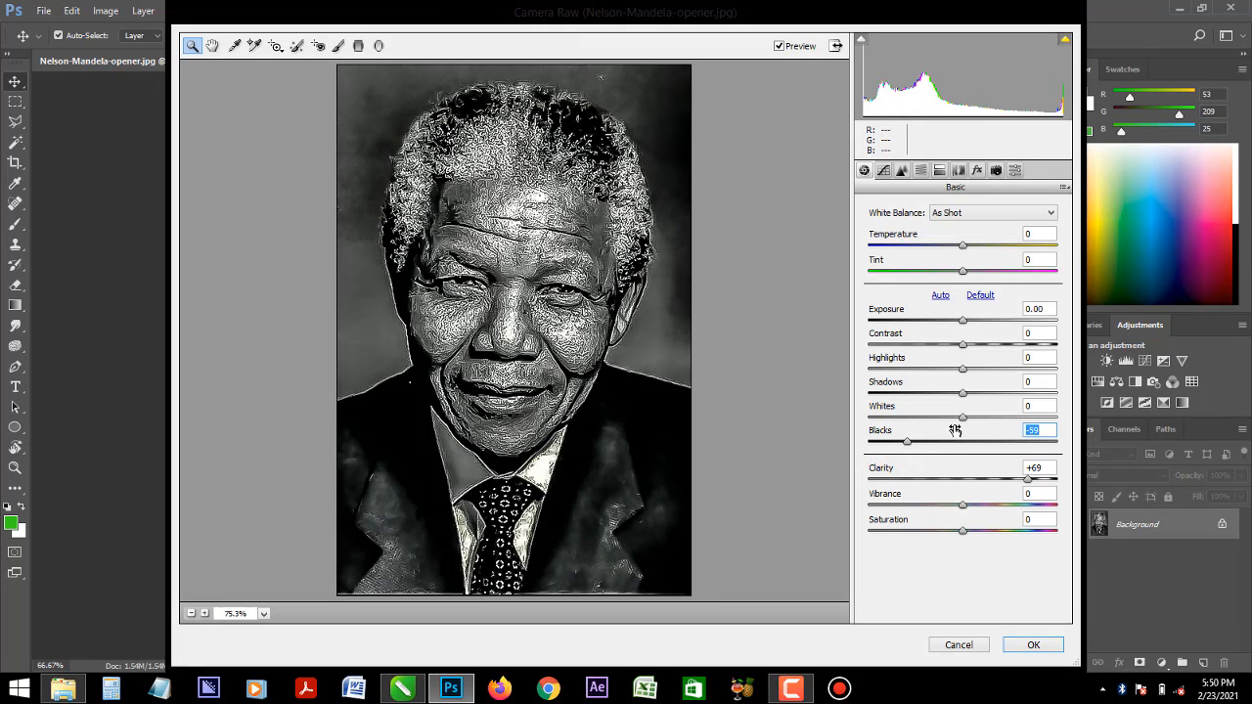
mouse_move(965, 421)
mouse_down()
mouse_move(939, 423)
mouse_move(1053, 431)
mouse_move(946, 439)
mouse_move(965, 437)
mouse_up()
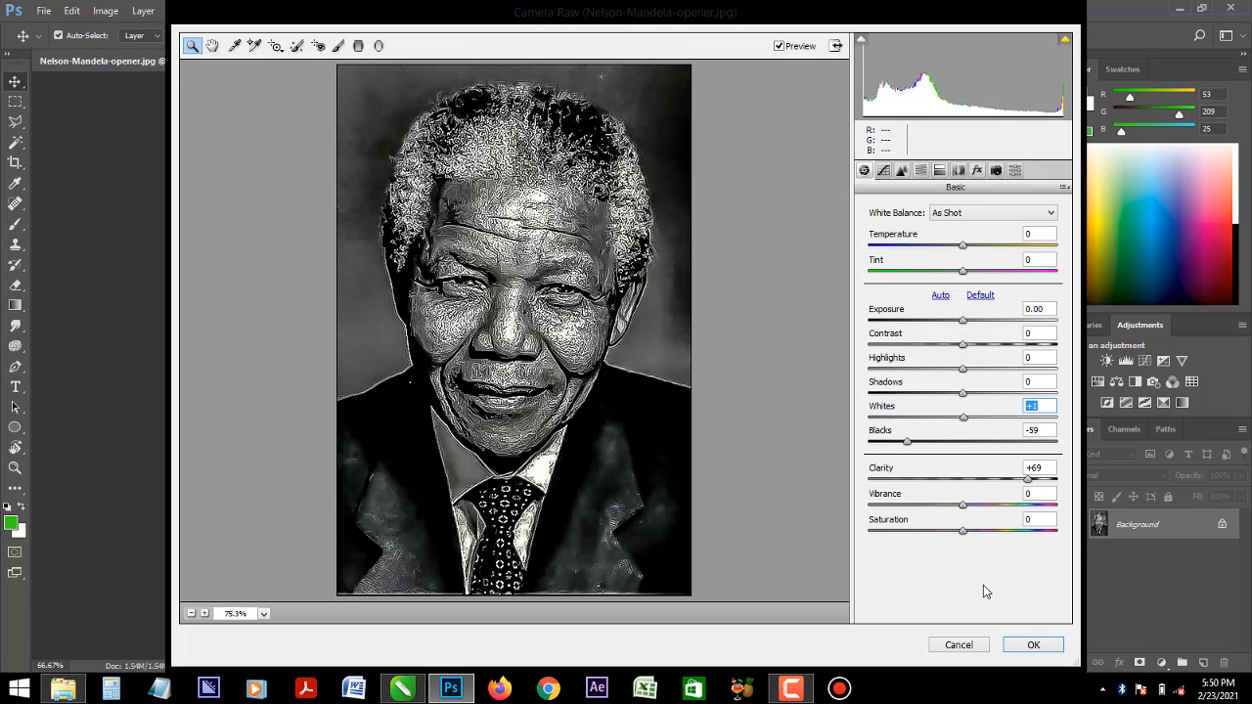
- Apply the third Camera Raw pass to the portrait and check the textured result
click(1019, 647)
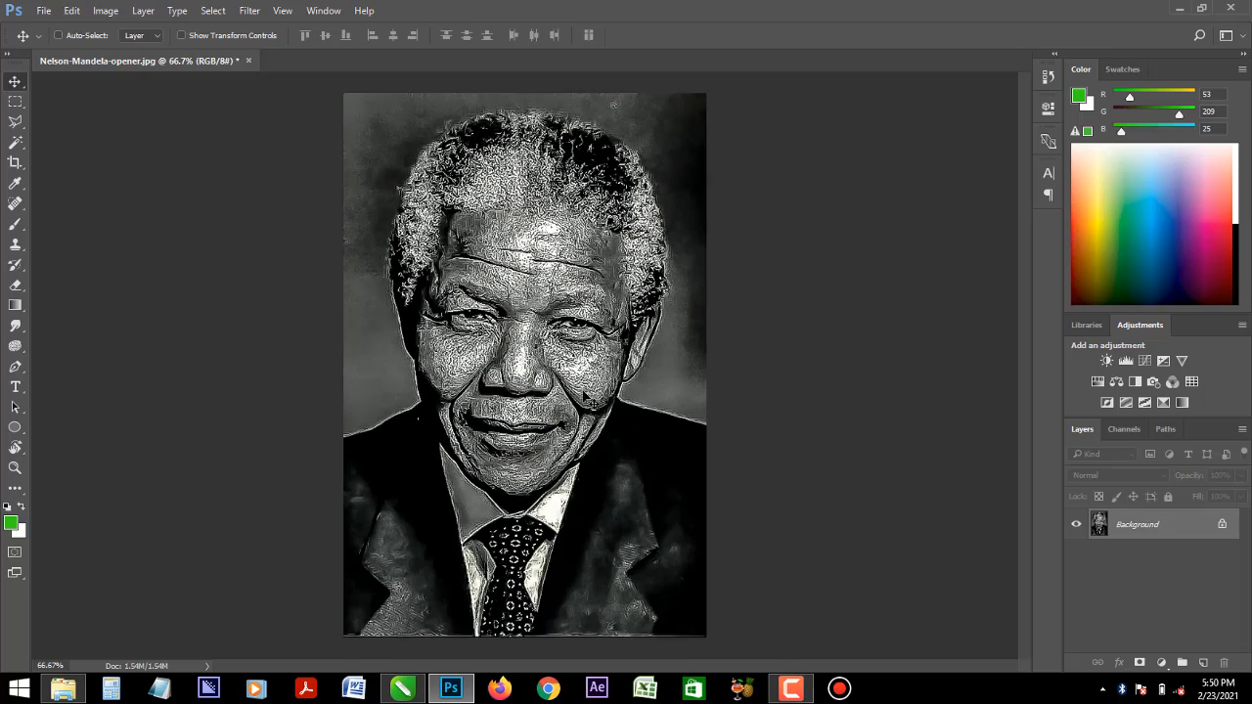
key(ctrl+plus)
key(ctrl+minus)
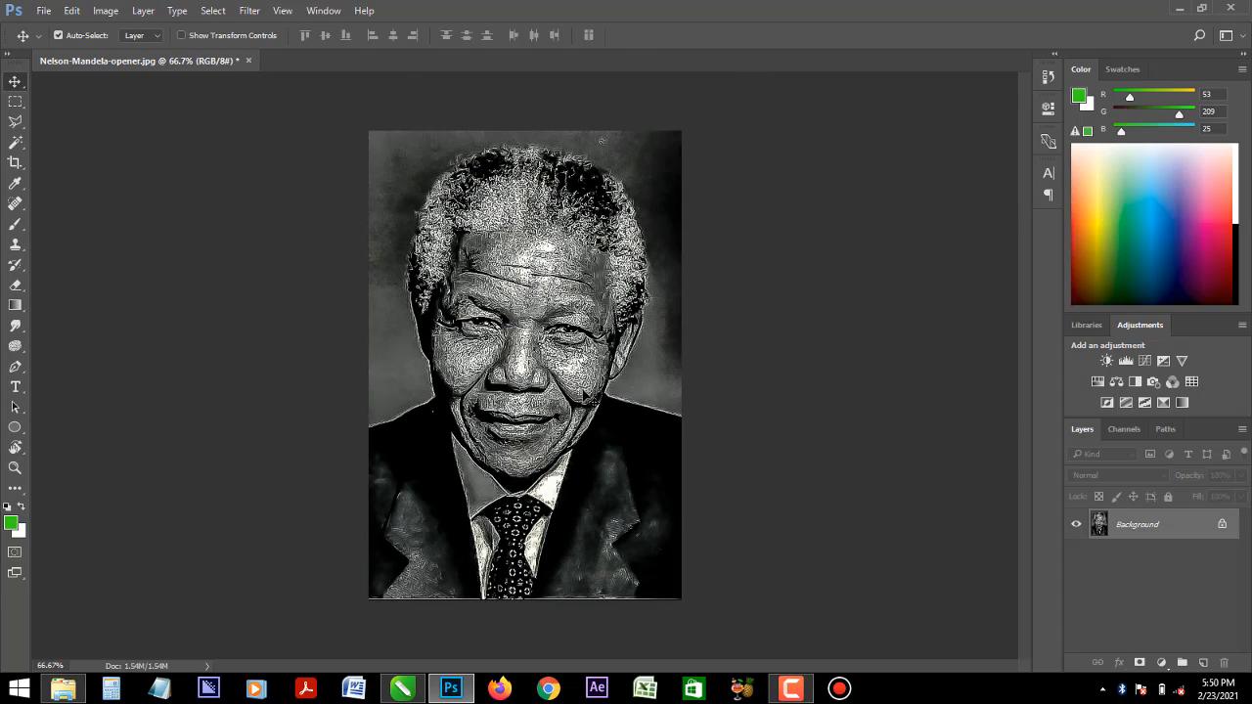
key(ctrl+plus)
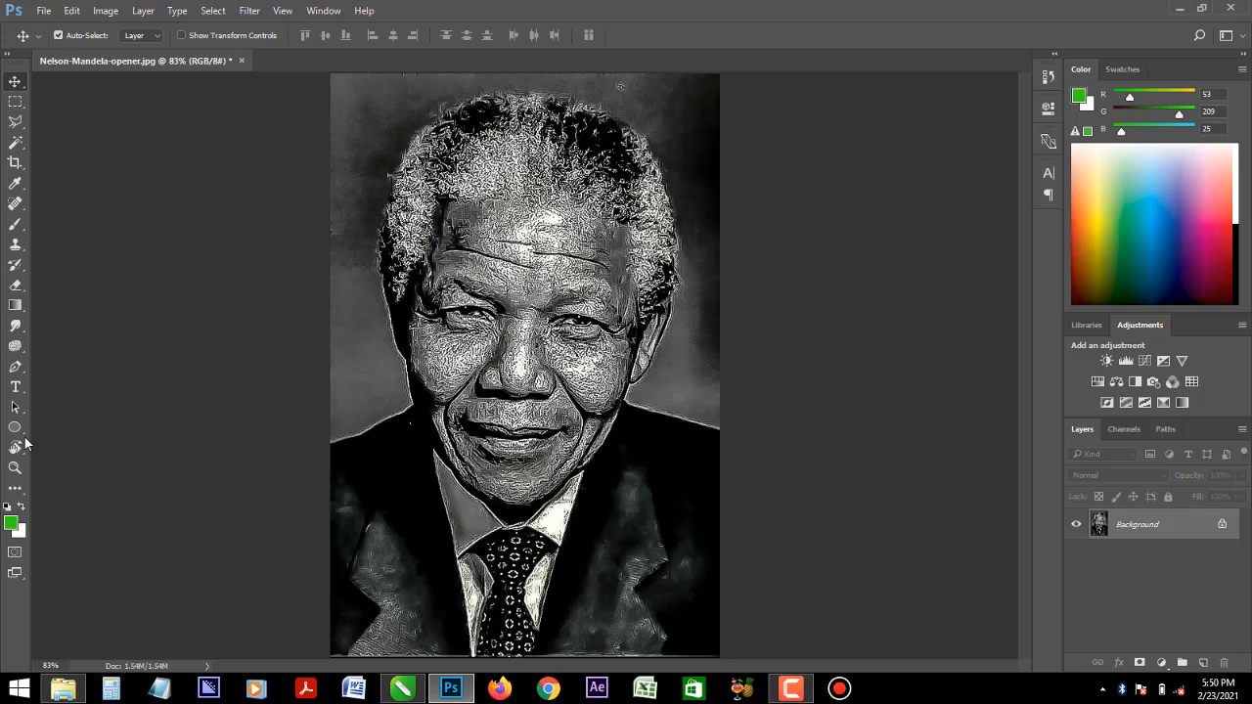
- Draw a rectangle of about 362 × 913 px over the right half of the portrait and fill it with green
drag(24, 434, 56, 431)
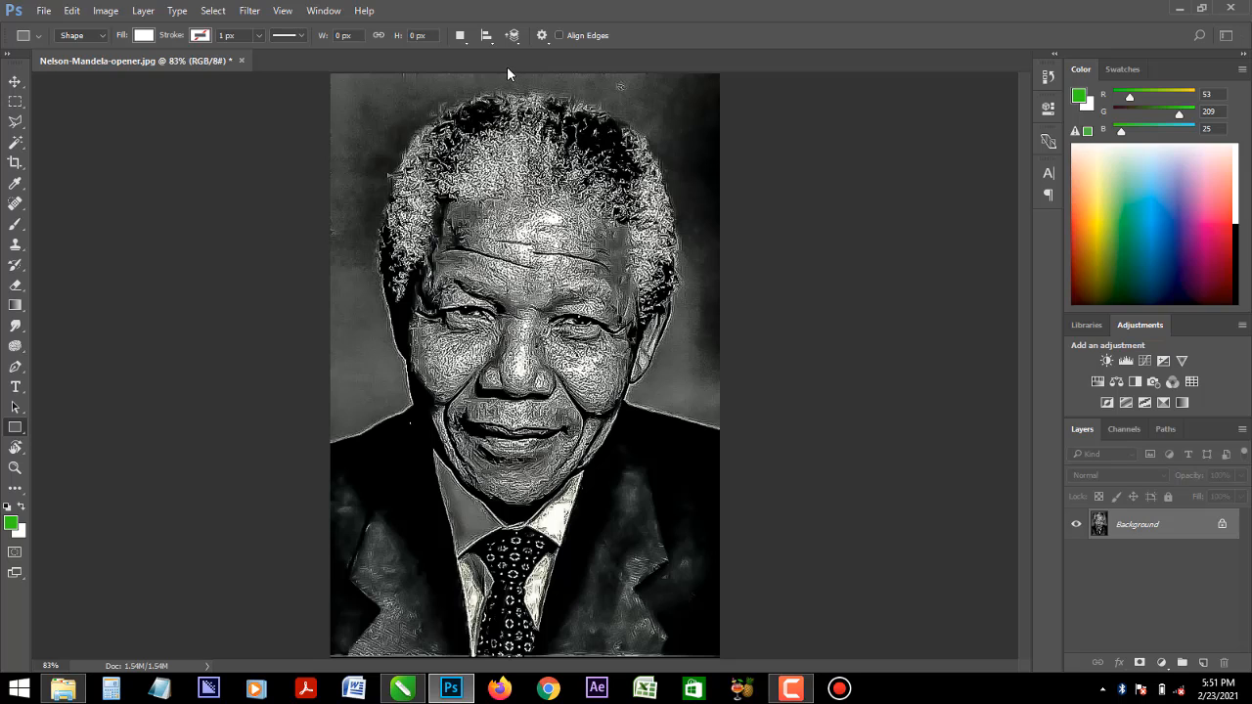
drag(512, 72, 746, 656)
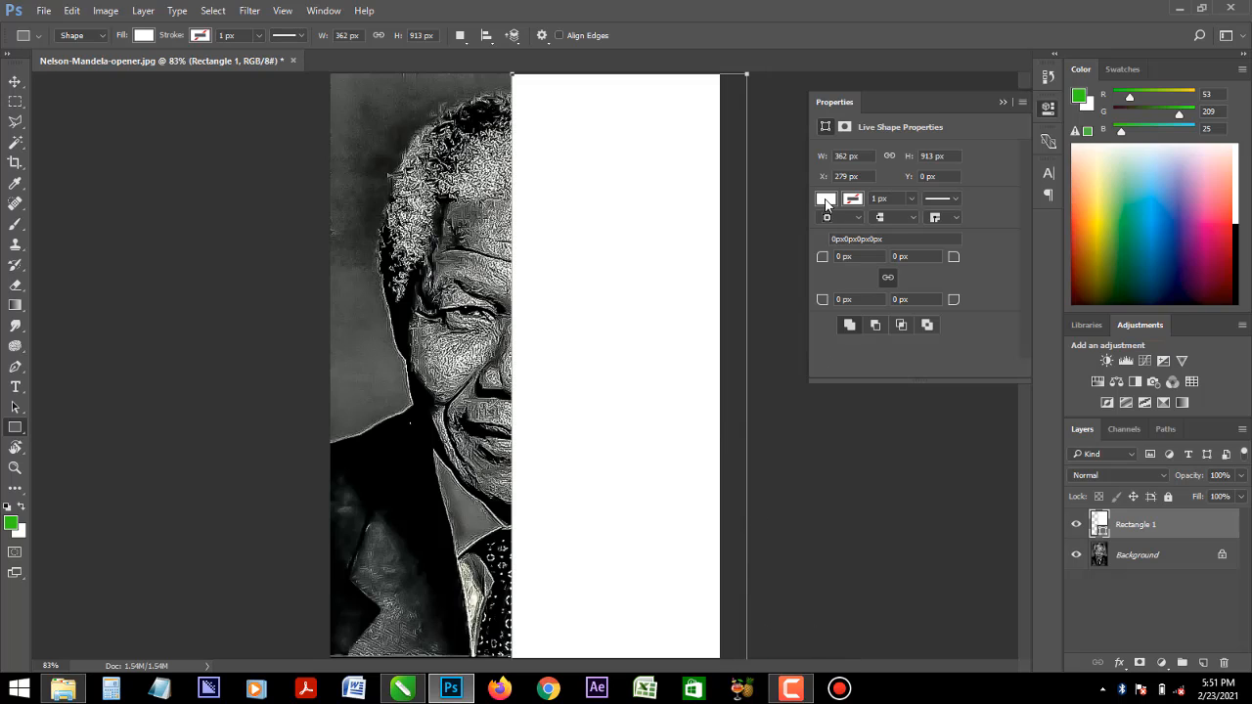
click(826, 199)
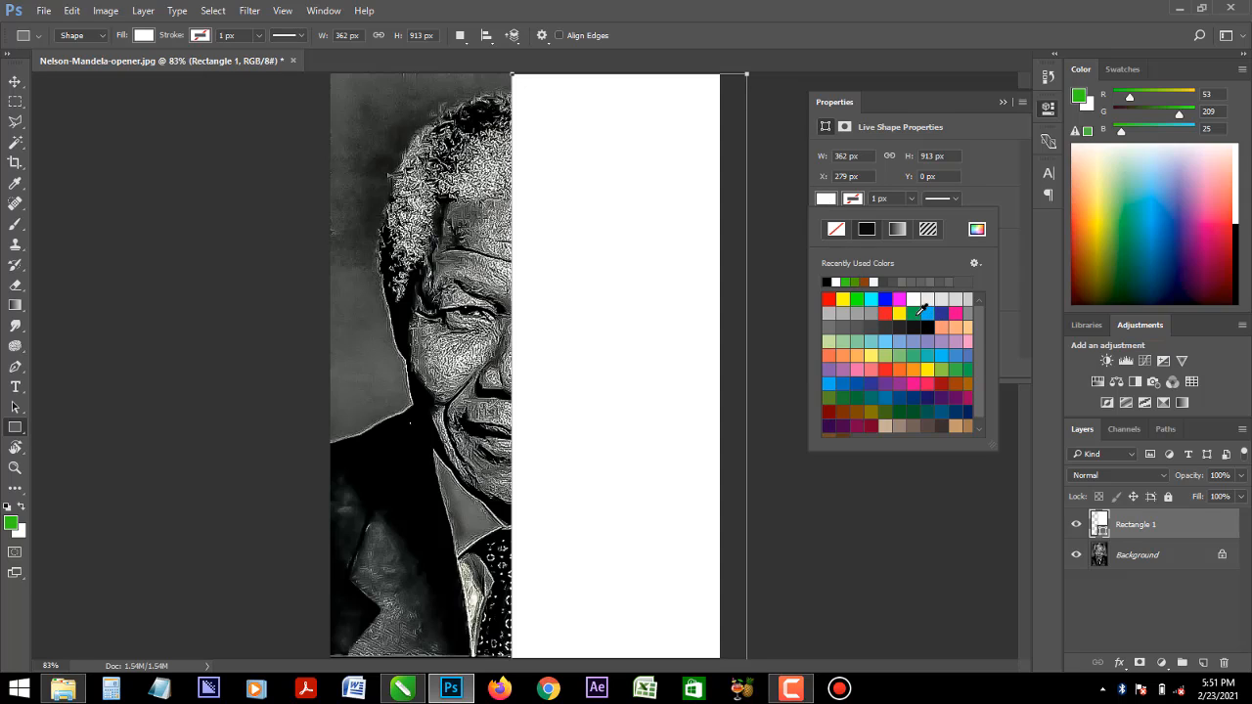
click(914, 313)
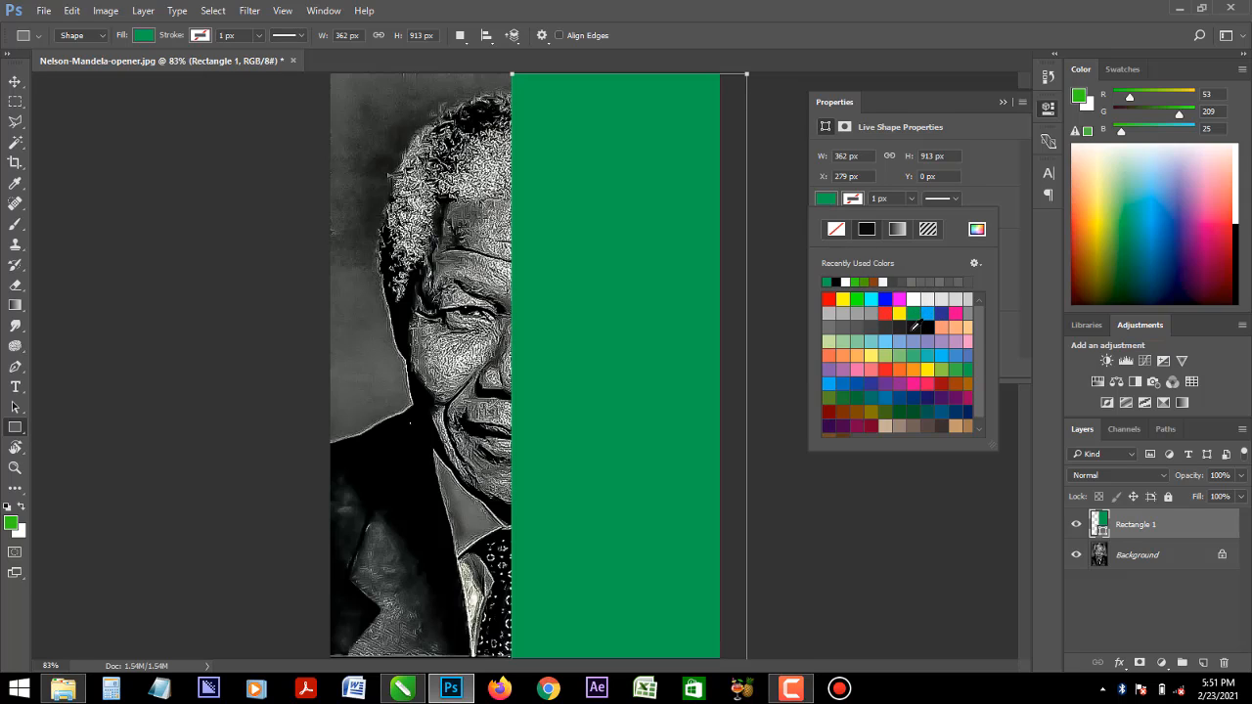
click(16, 84)
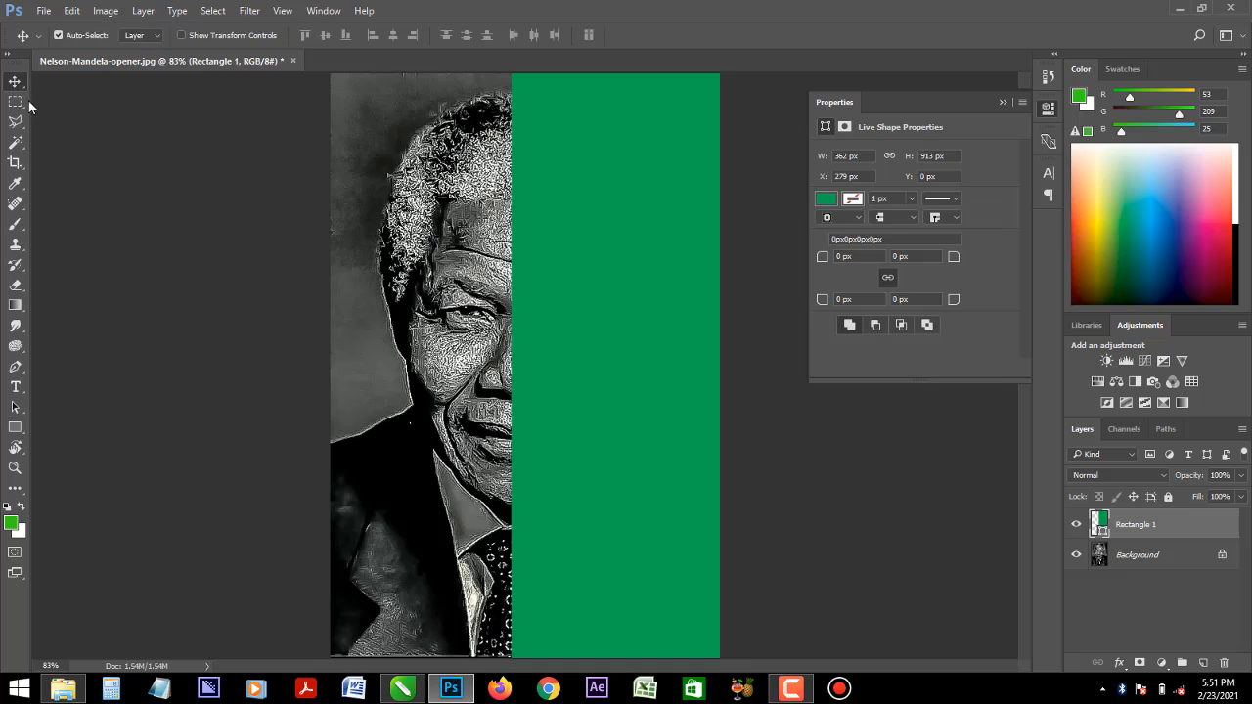
- Try the Luminosity, Color, Saturation and Hue blend modes on the green rectangle layer
click(1164, 476)
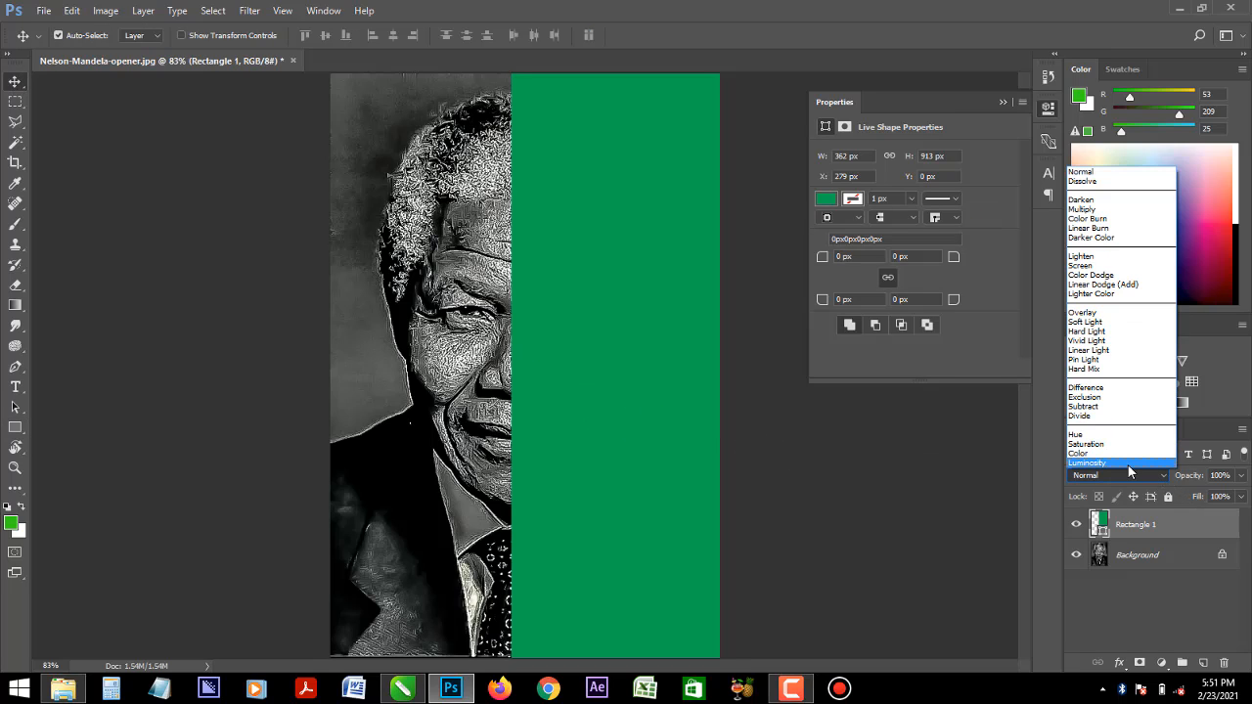
click(1128, 466)
click(1141, 475)
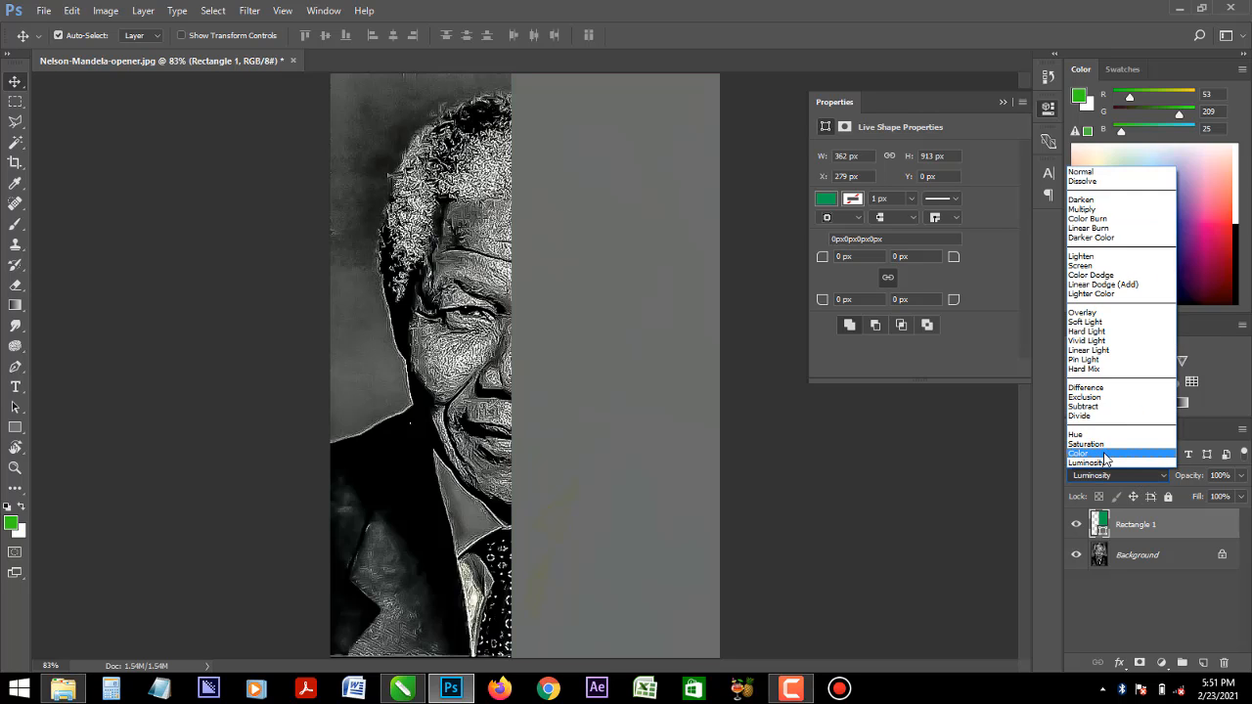
click(1113, 463)
click(1112, 476)
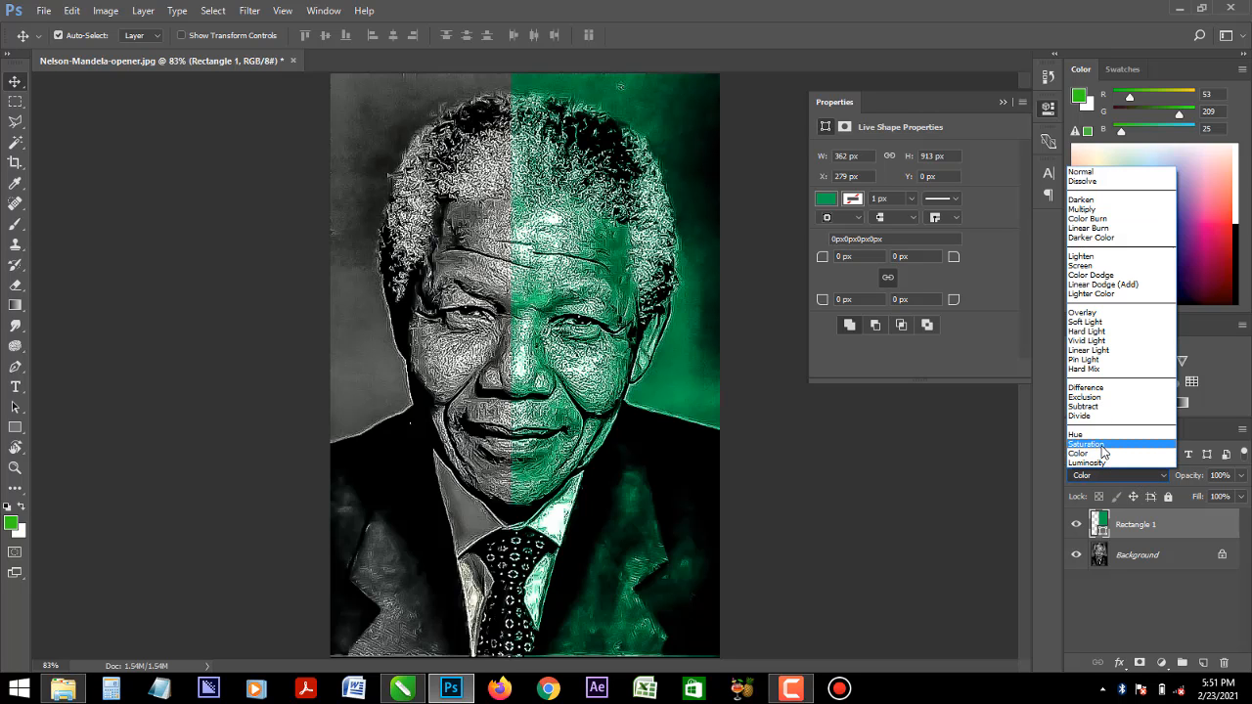
click(1109, 454)
click(1109, 477)
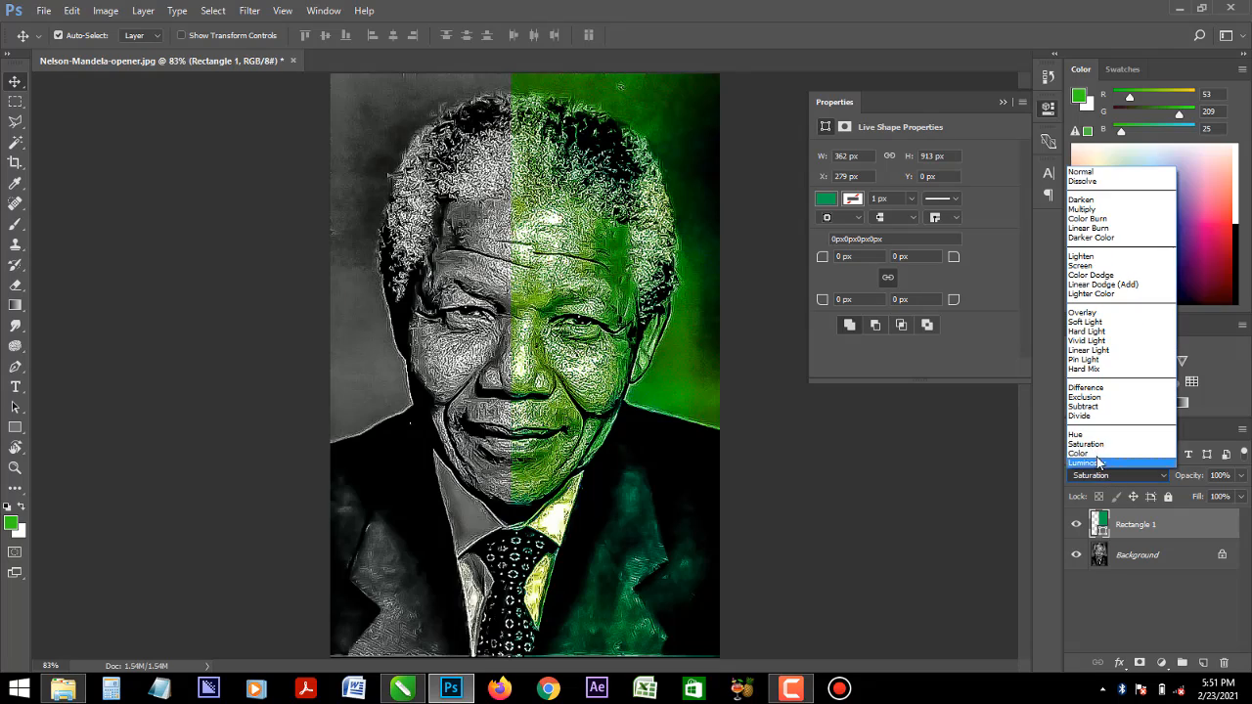
click(1089, 440)
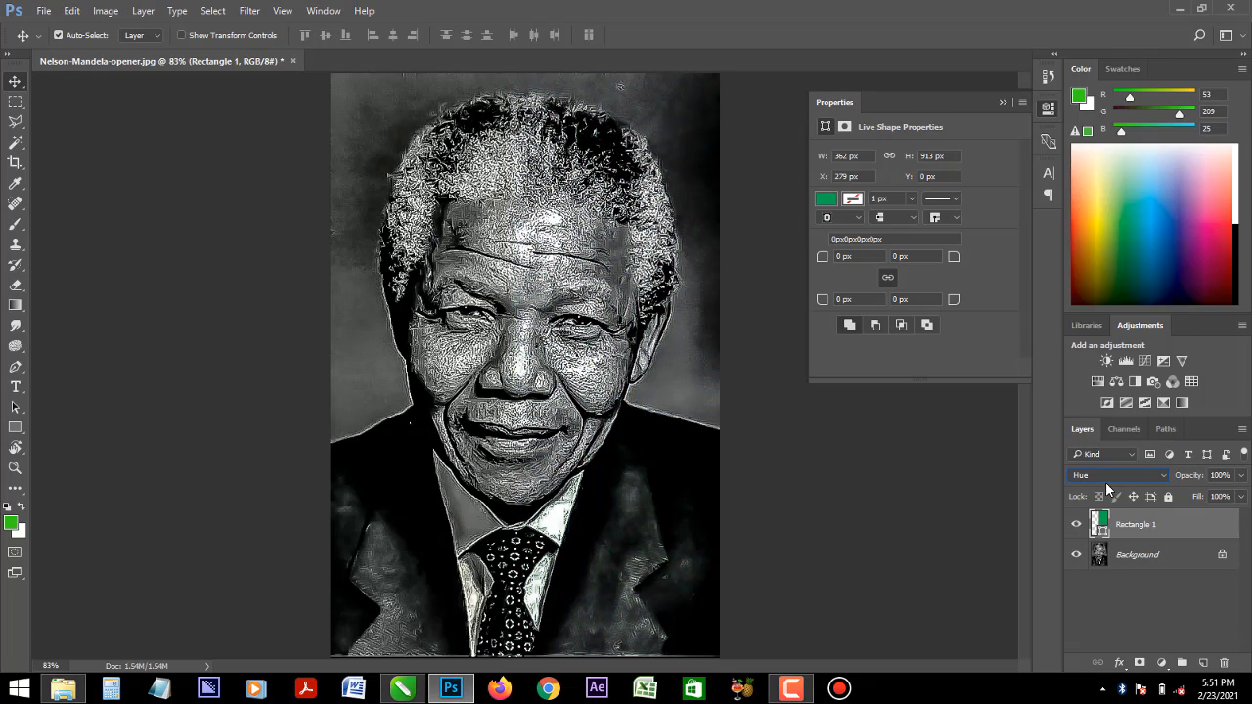
- Try the Divide, Subtract, Exclusion and Difference blend modes on the green rectangle layer
click(1108, 476)
click(1094, 416)
click(1101, 477)
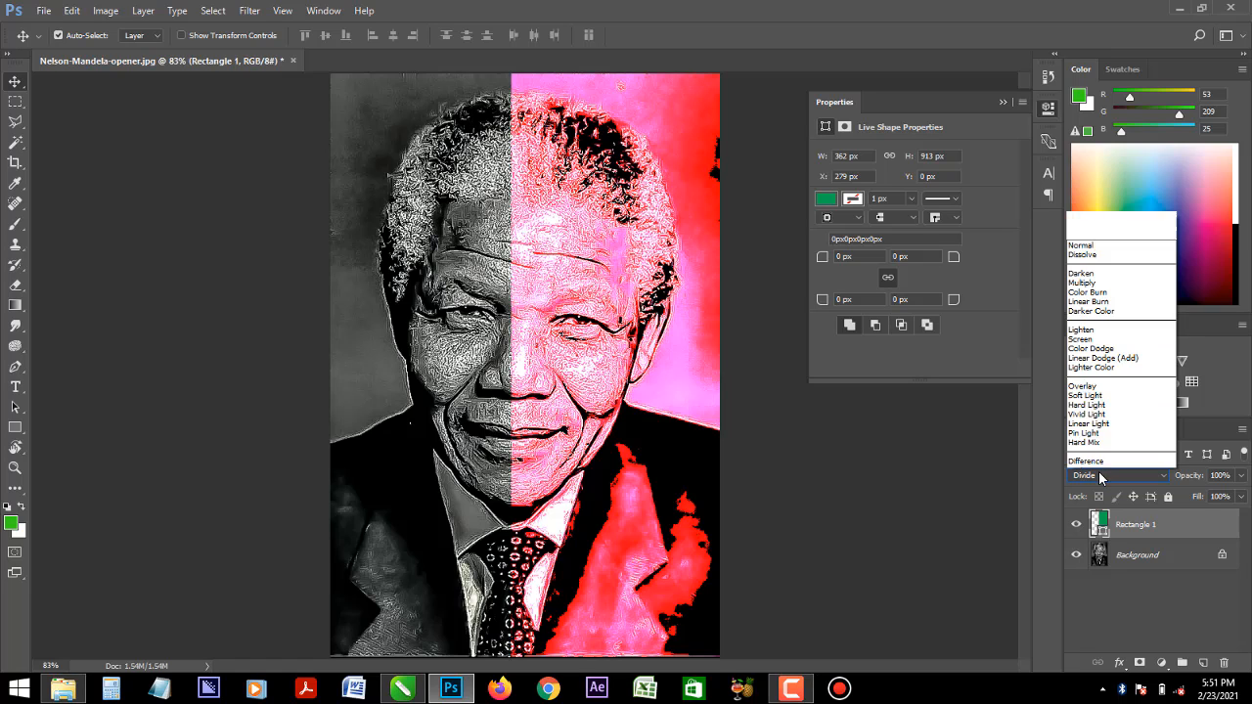
click(1092, 437)
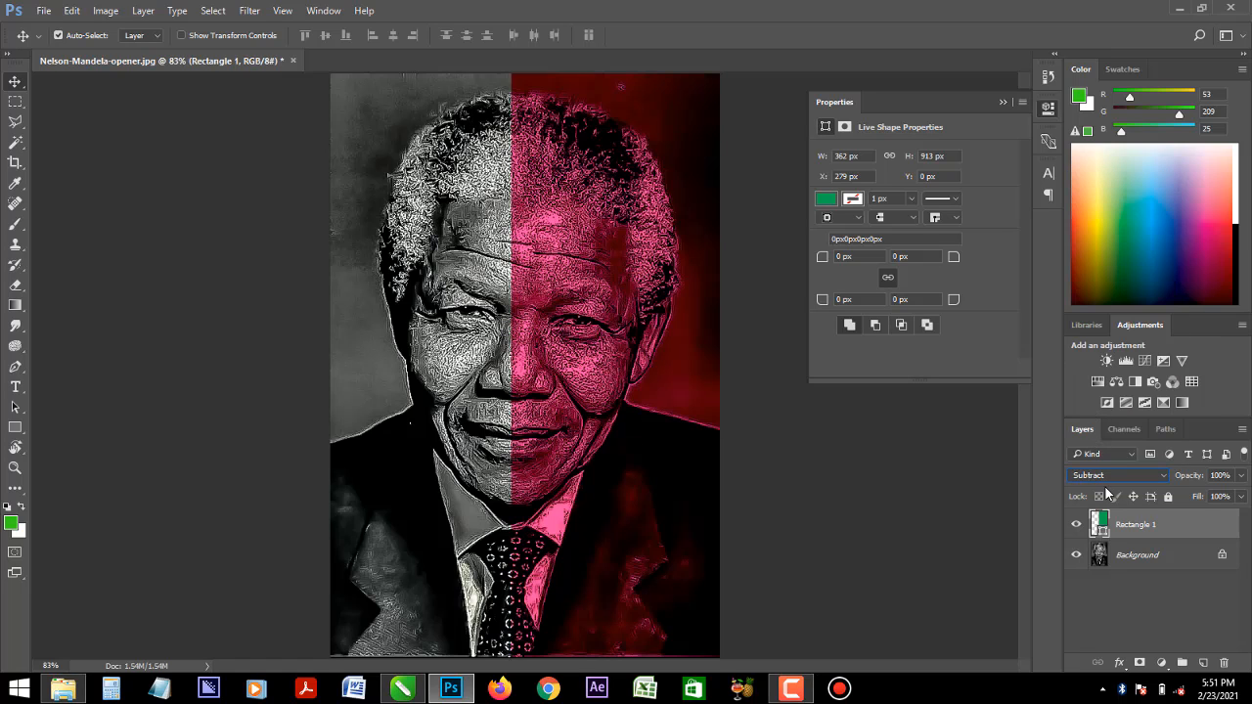
click(1111, 476)
click(1099, 415)
click(1107, 476)
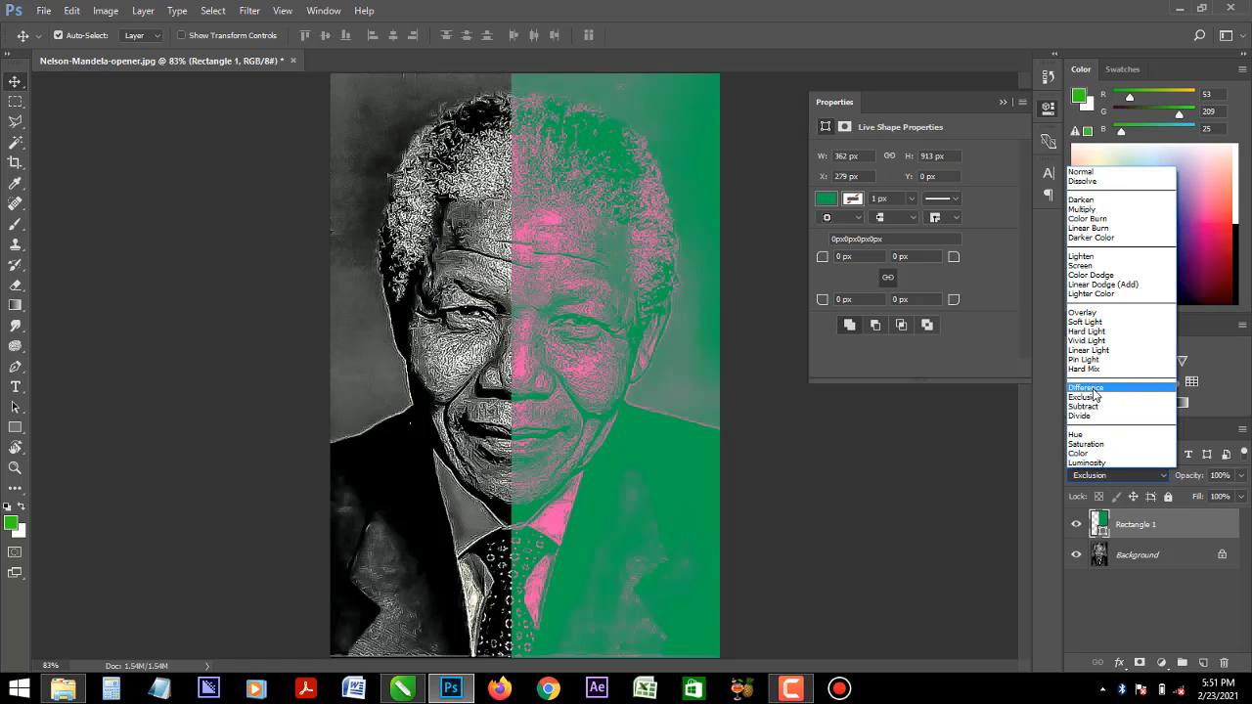
click(1098, 395)
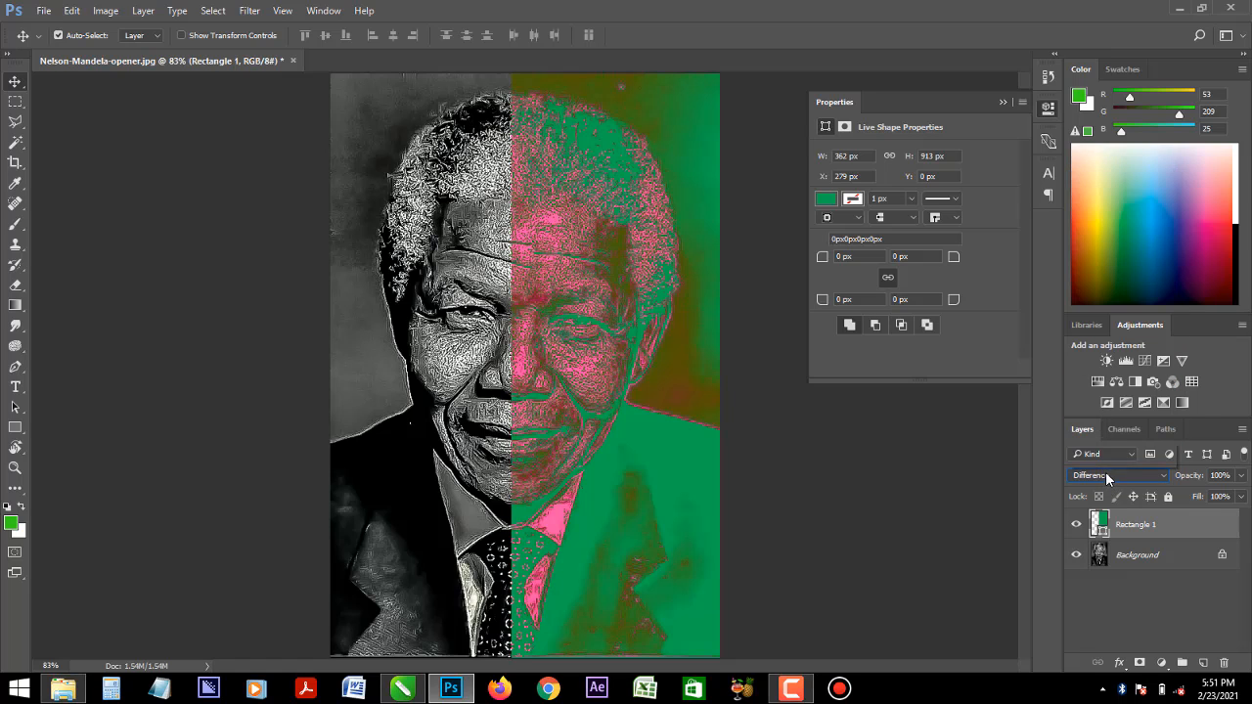
- Try the Pin Light, Hard Mix, Linear Light, Vivid Light and Hard Light blend modes on the green rectangle layer
click(1107, 477)
click(1095, 372)
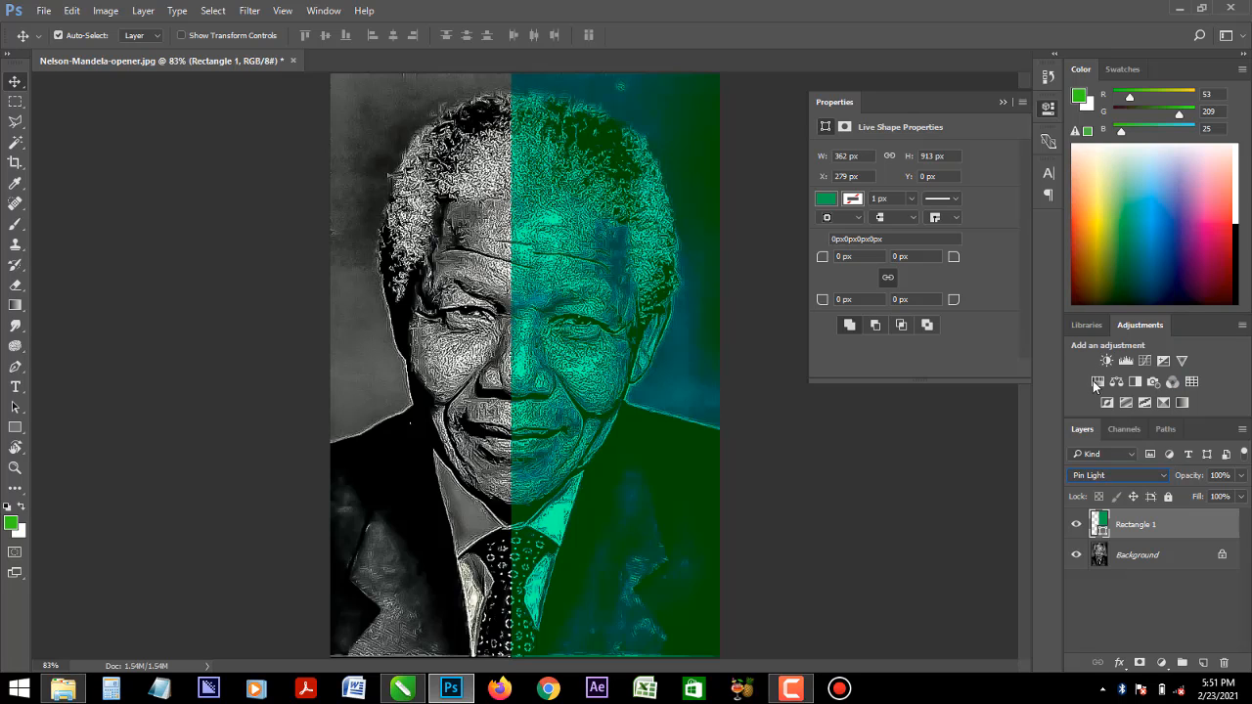
click(1099, 476)
click(1097, 384)
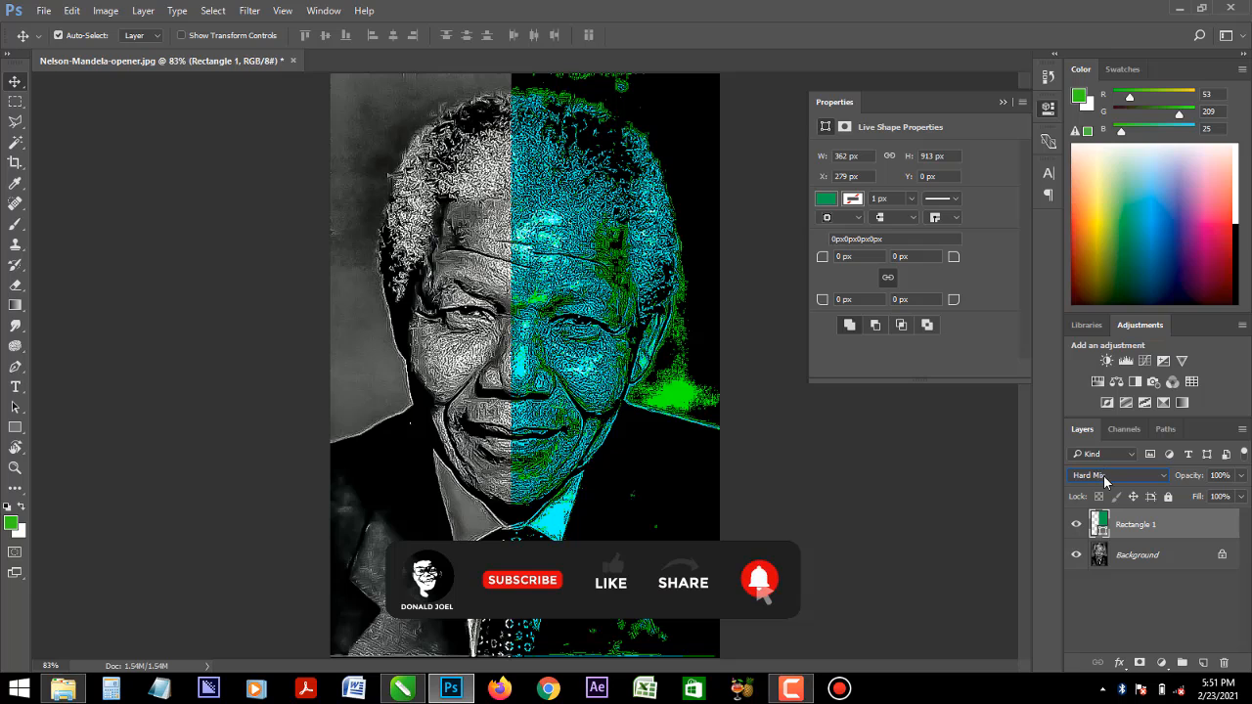
click(1106, 477)
click(1104, 356)
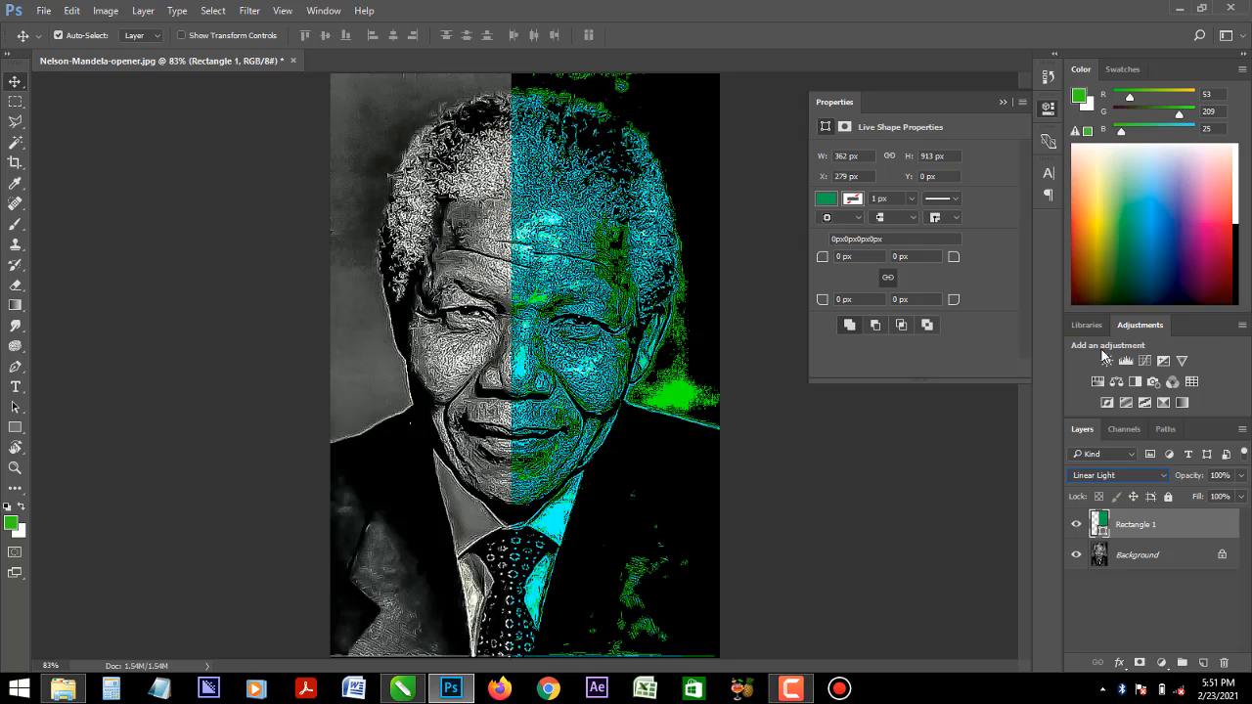
click(1112, 475)
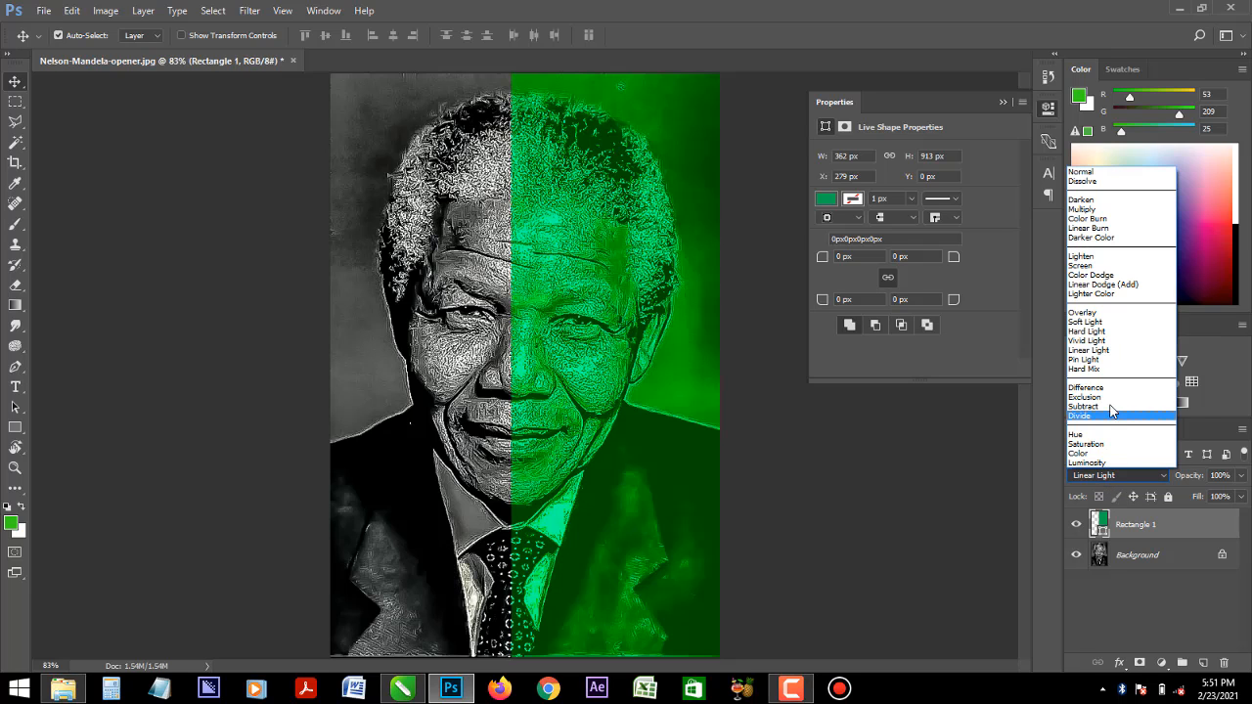
click(1099, 345)
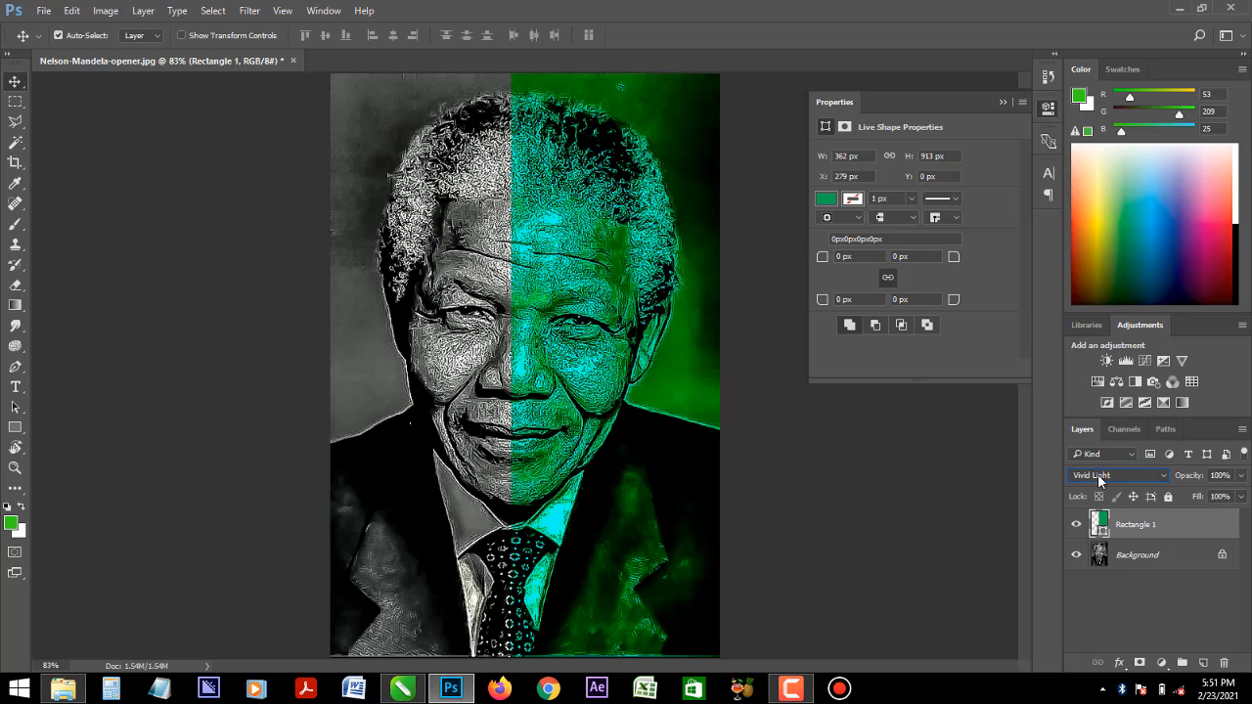
click(1099, 476)
click(1099, 333)
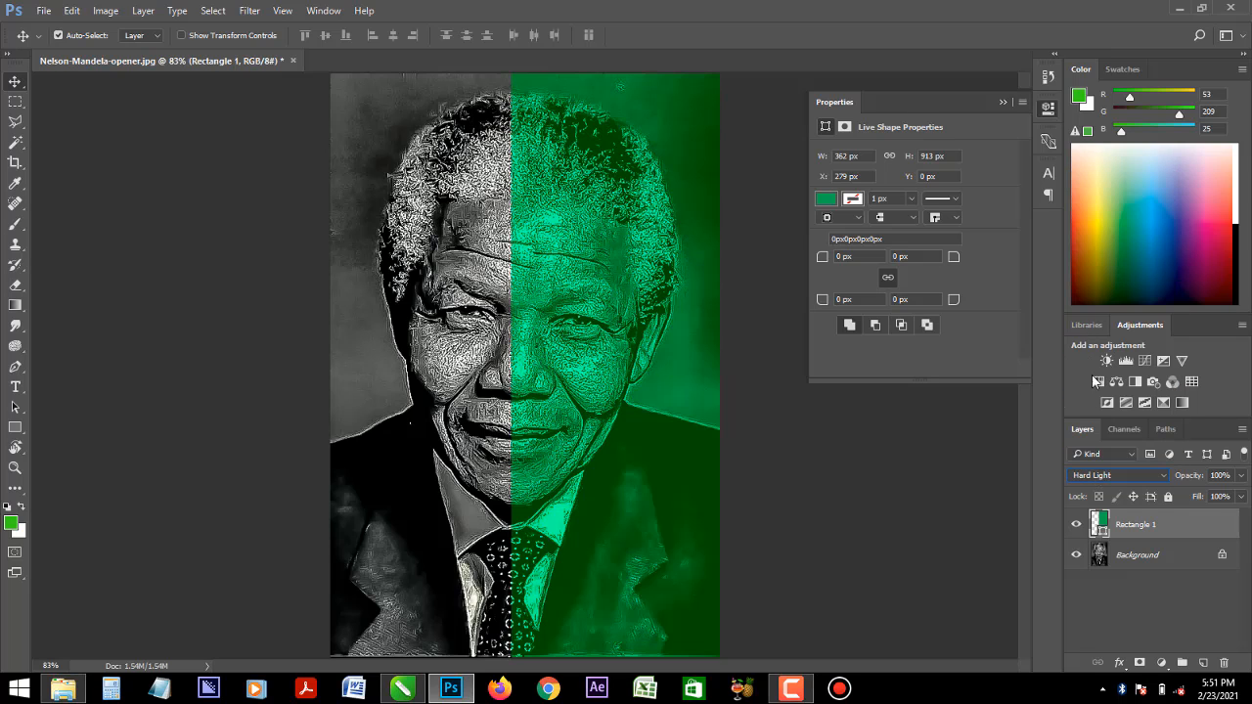
- Set the green rectangle's blend mode to Hard Mix and place a duplicate of it over the portrait's left half
click(1099, 478)
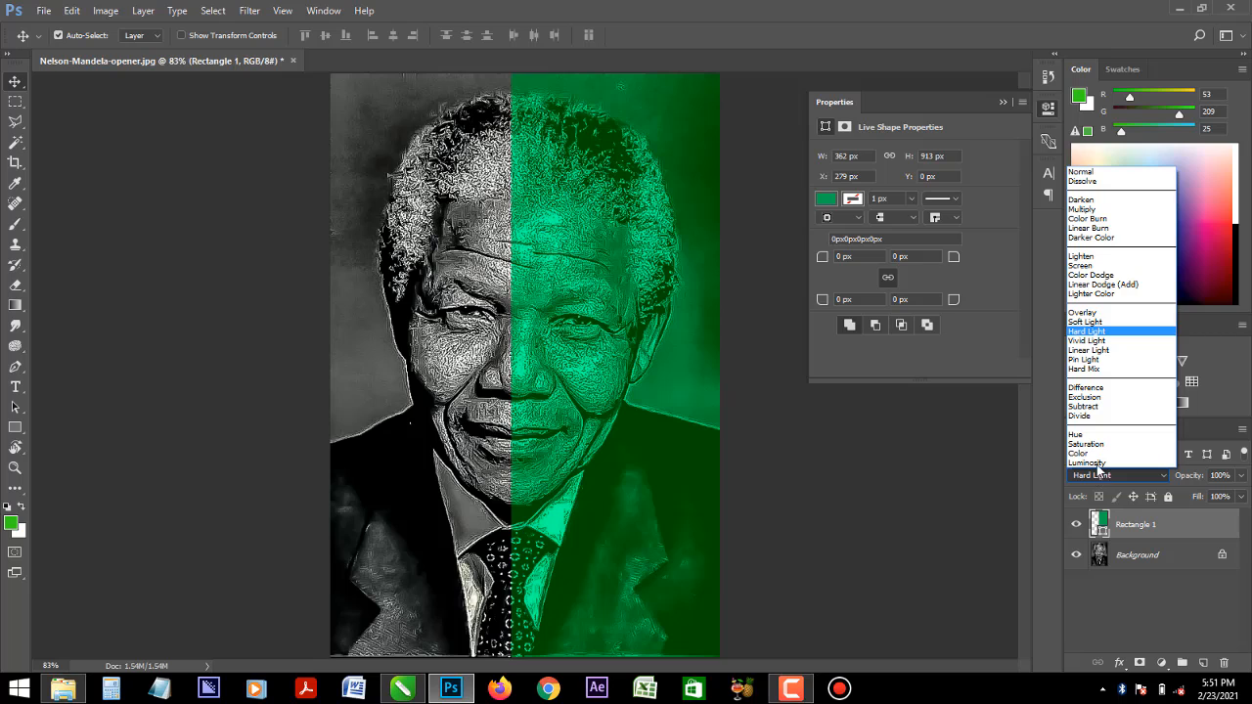
click(1096, 369)
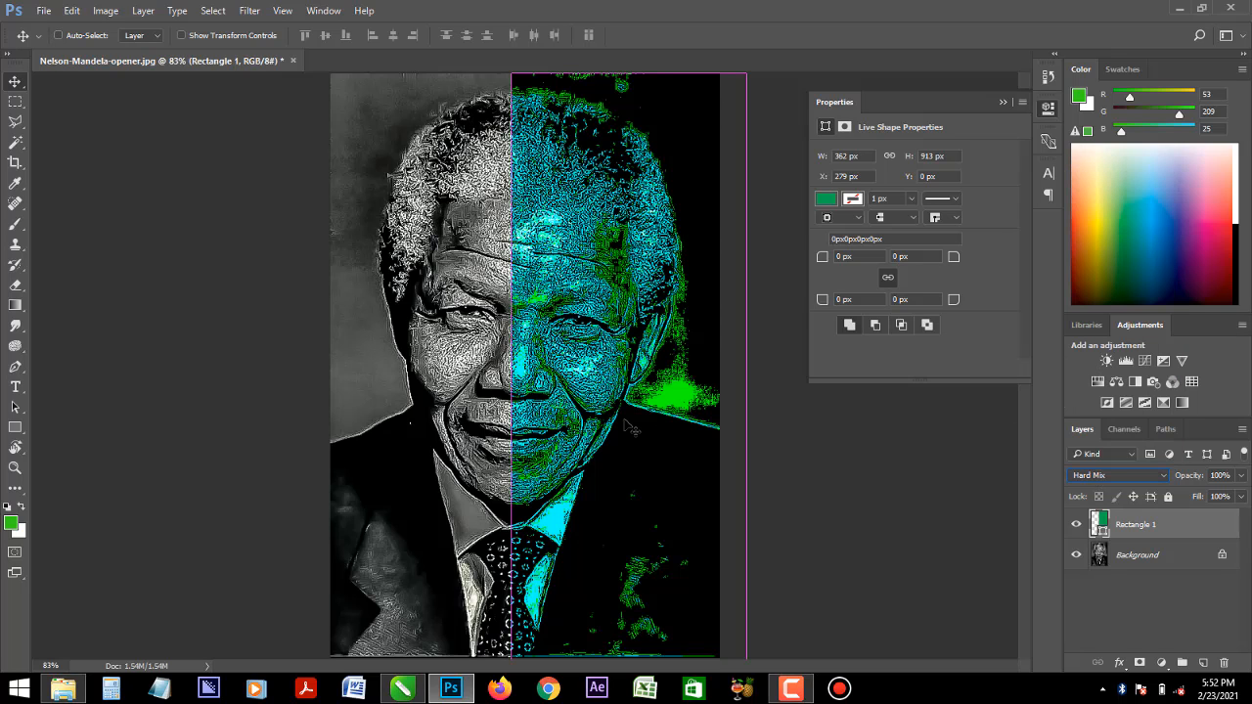
key(ctrl+j)
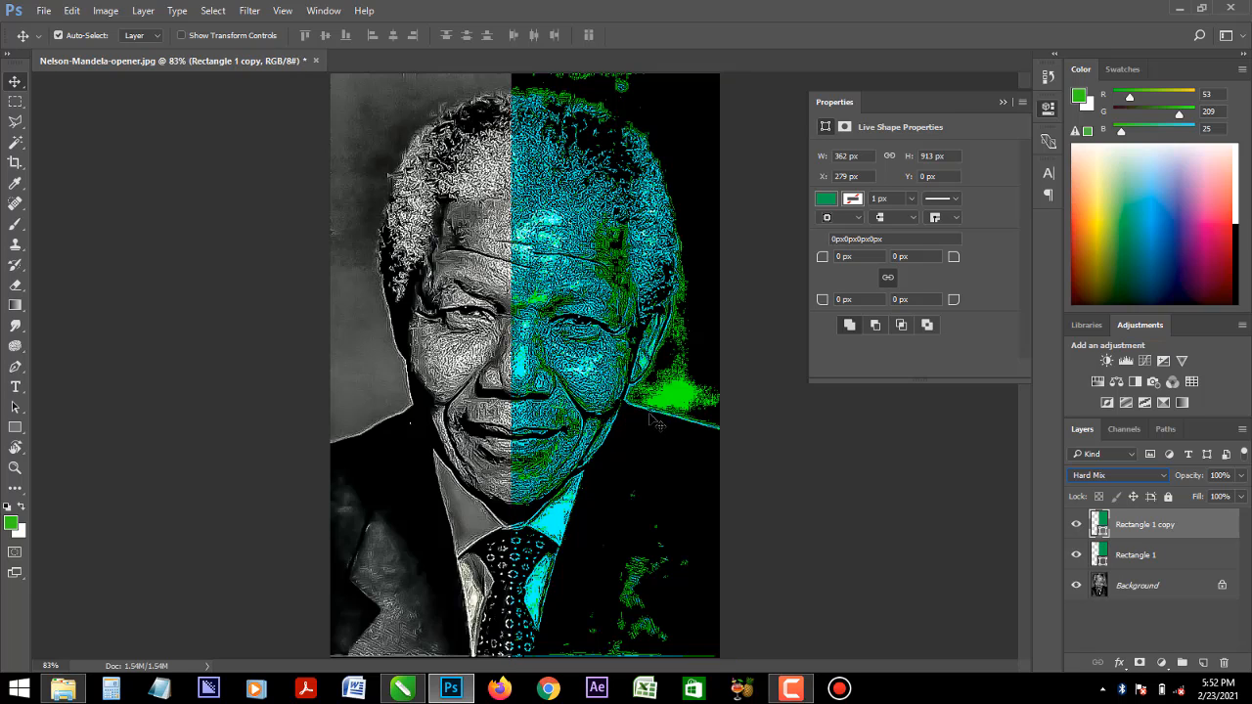
drag(654, 421, 463, 424)
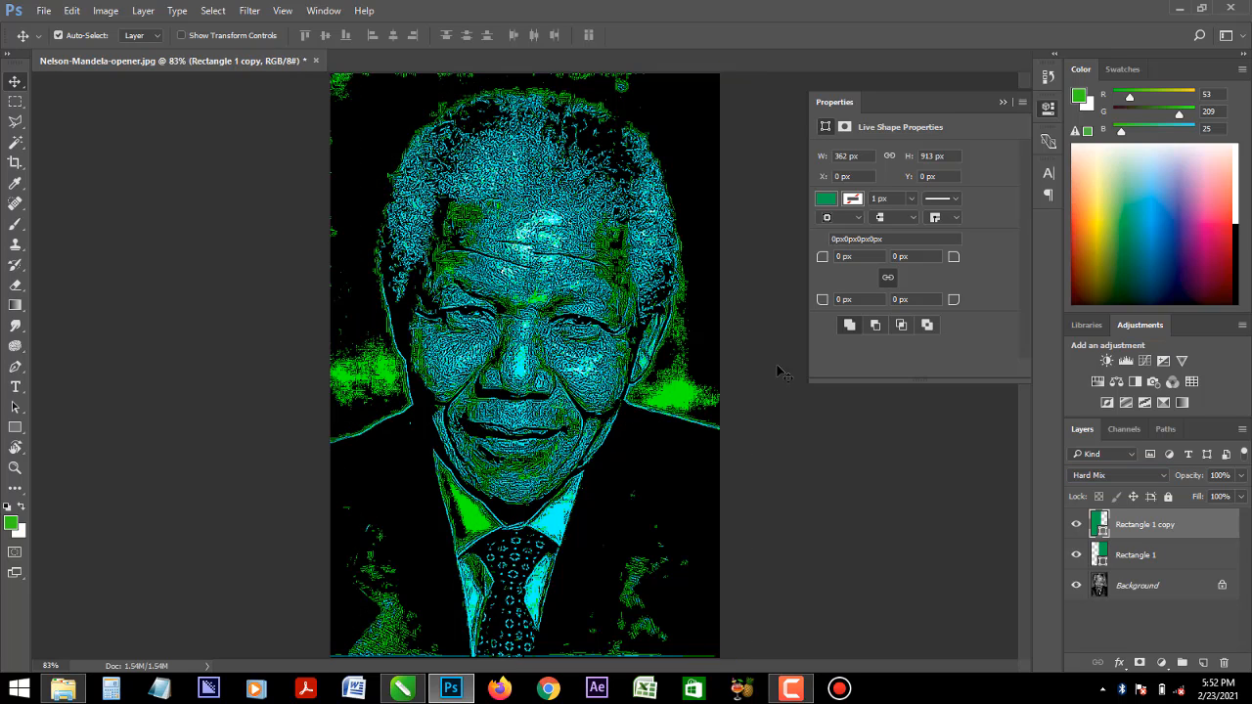
- Try red, light yellow, light orange and dark blue fills on the duplicate rectangle, and settle on orange
click(826, 199)
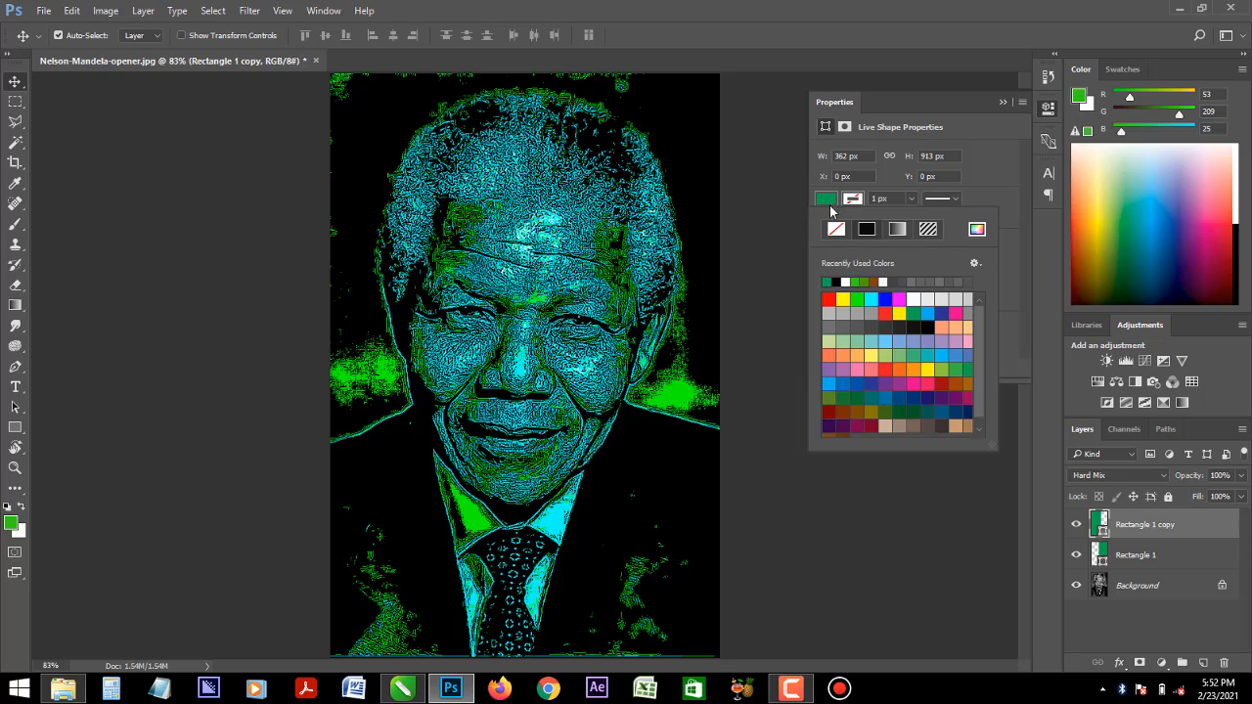
click(884, 311)
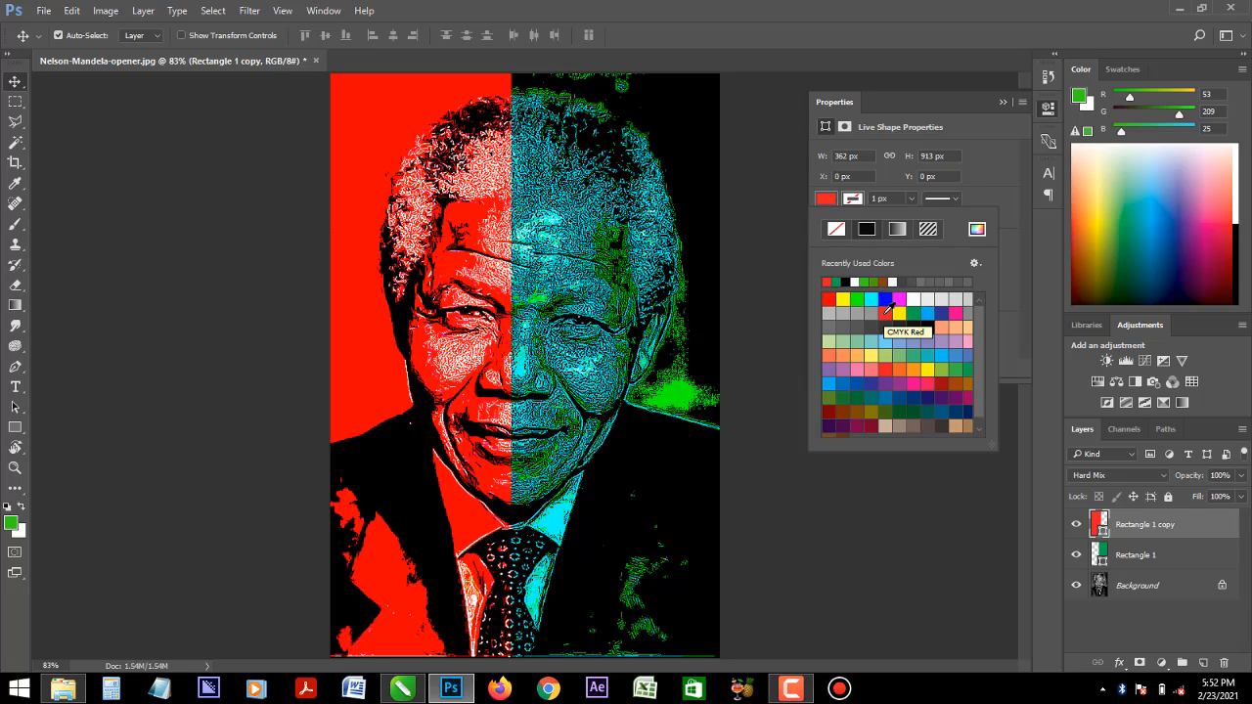
click(868, 358)
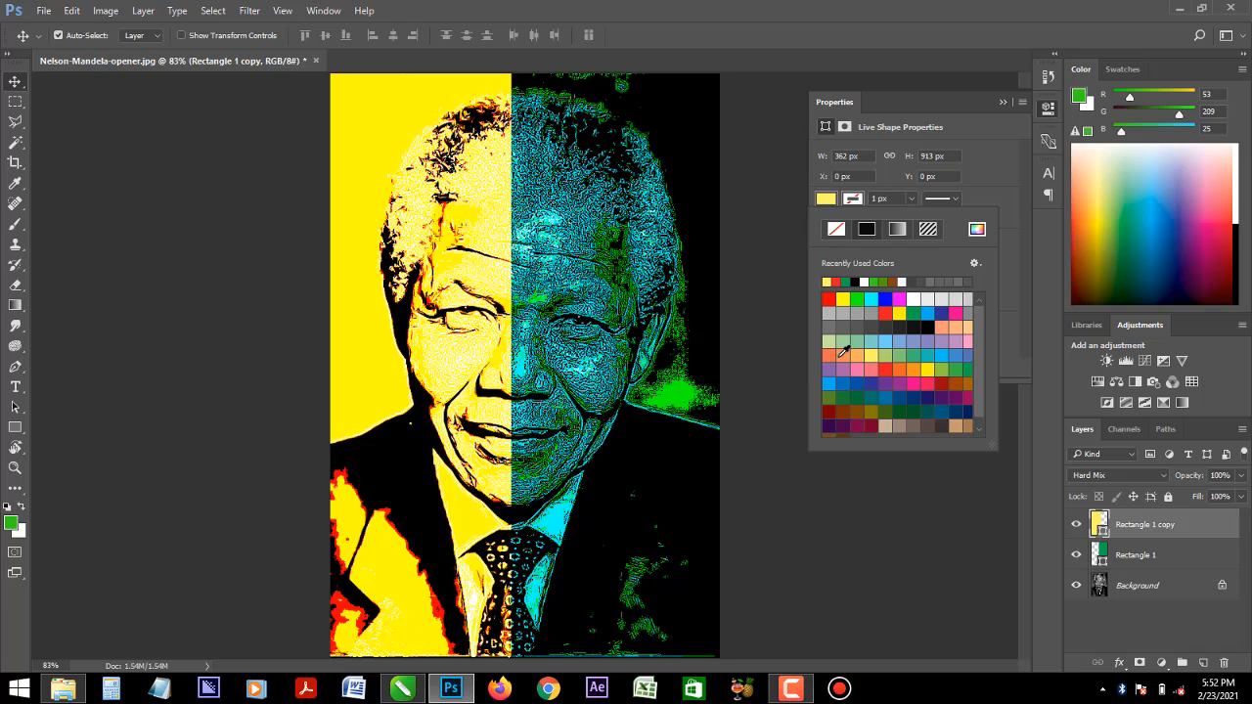
click(838, 356)
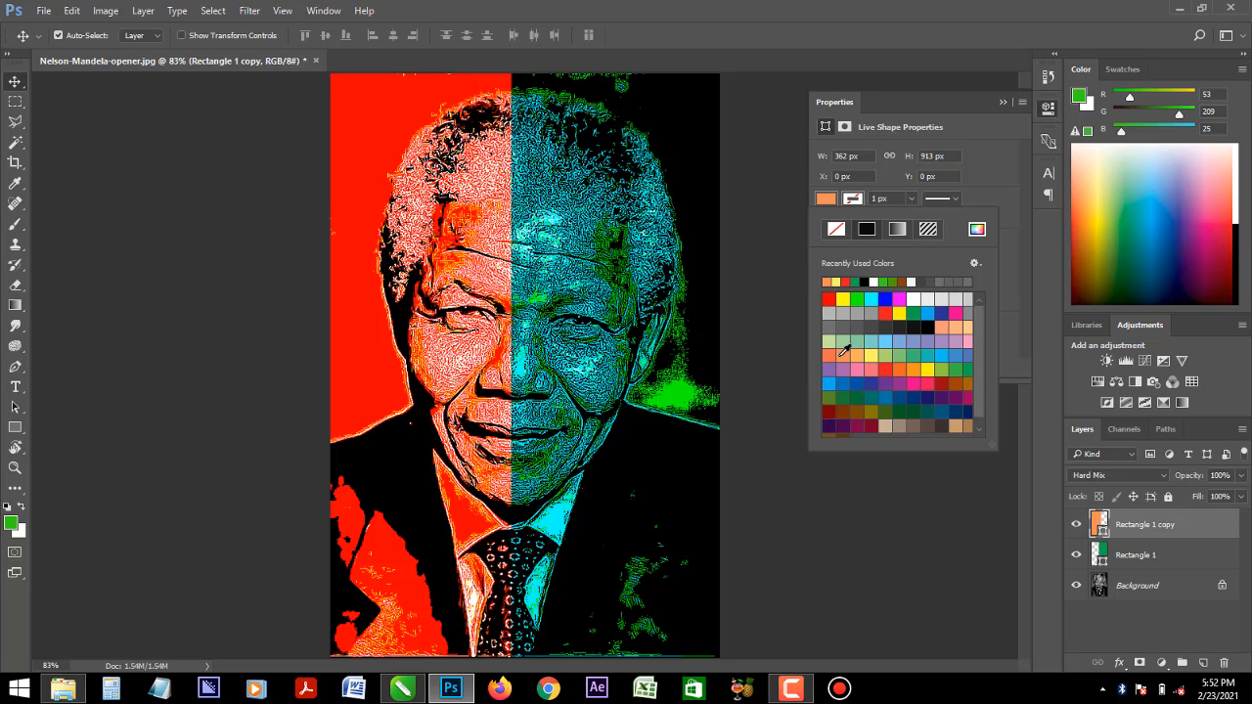
click(957, 414)
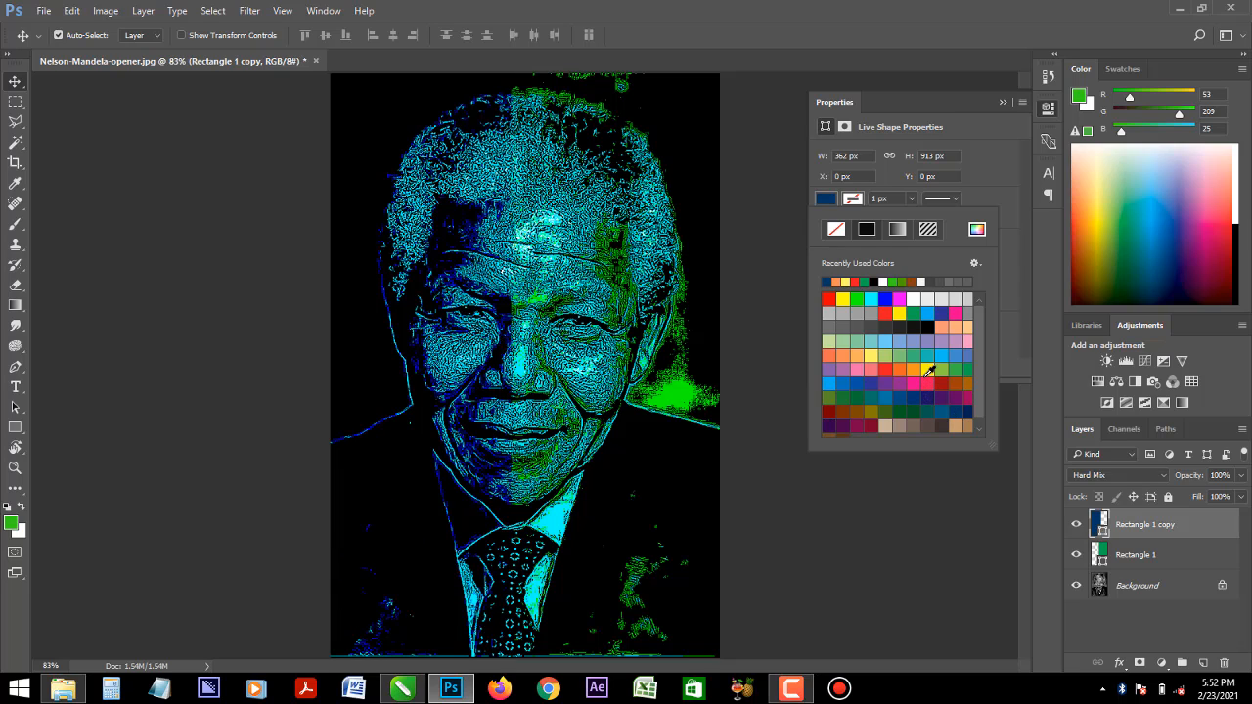
click(916, 366)
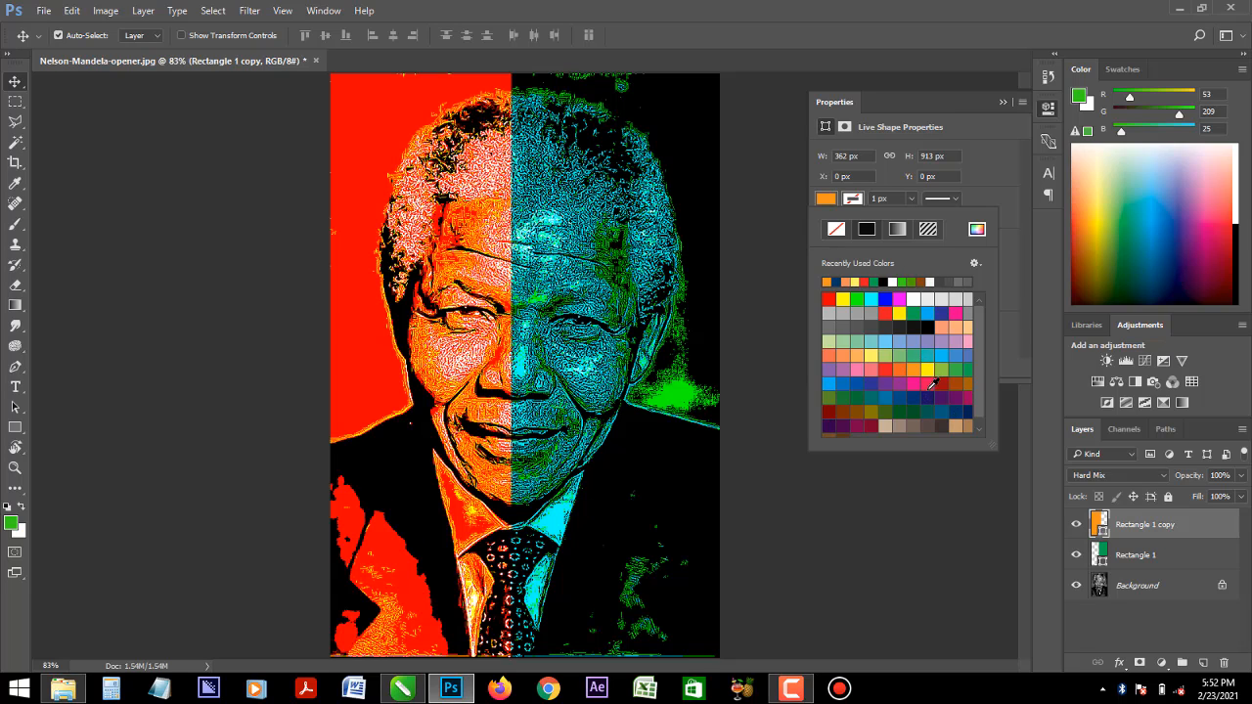
- Try cyan, pink, orange and tan fills on the rectangle over the portrait's right half, and settle on dark brown
click(700, 354)
click(696, 356)
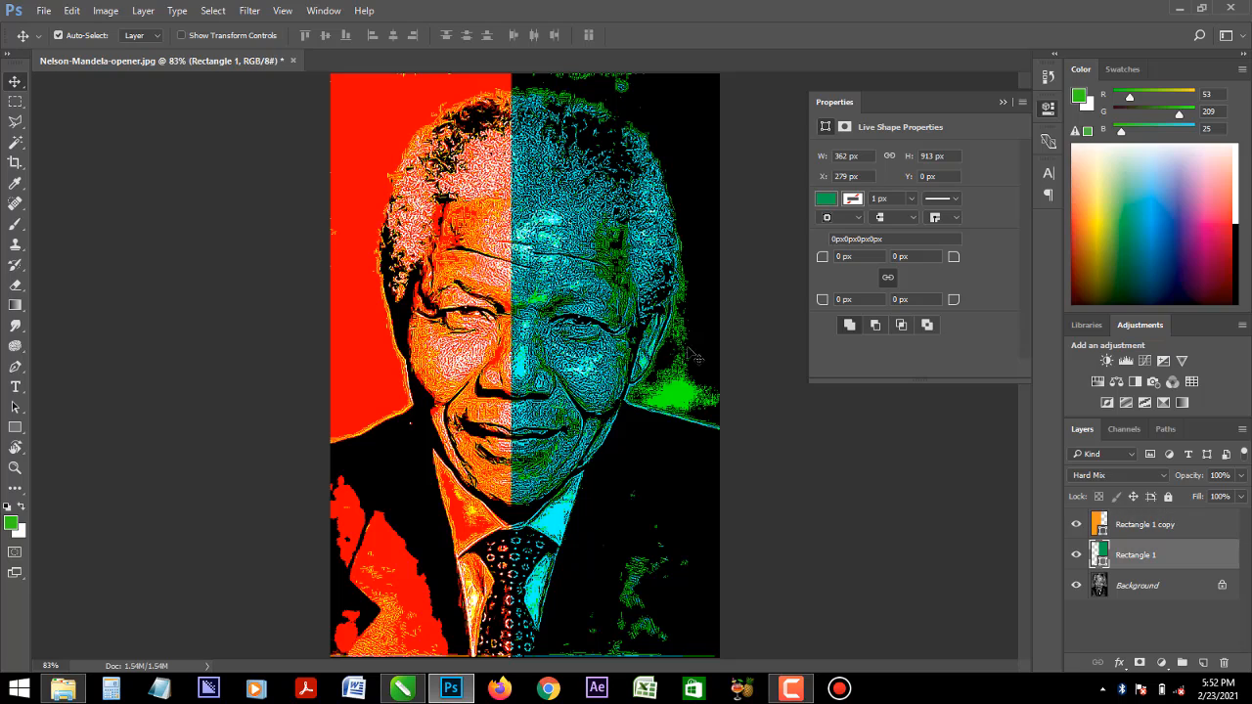
click(828, 201)
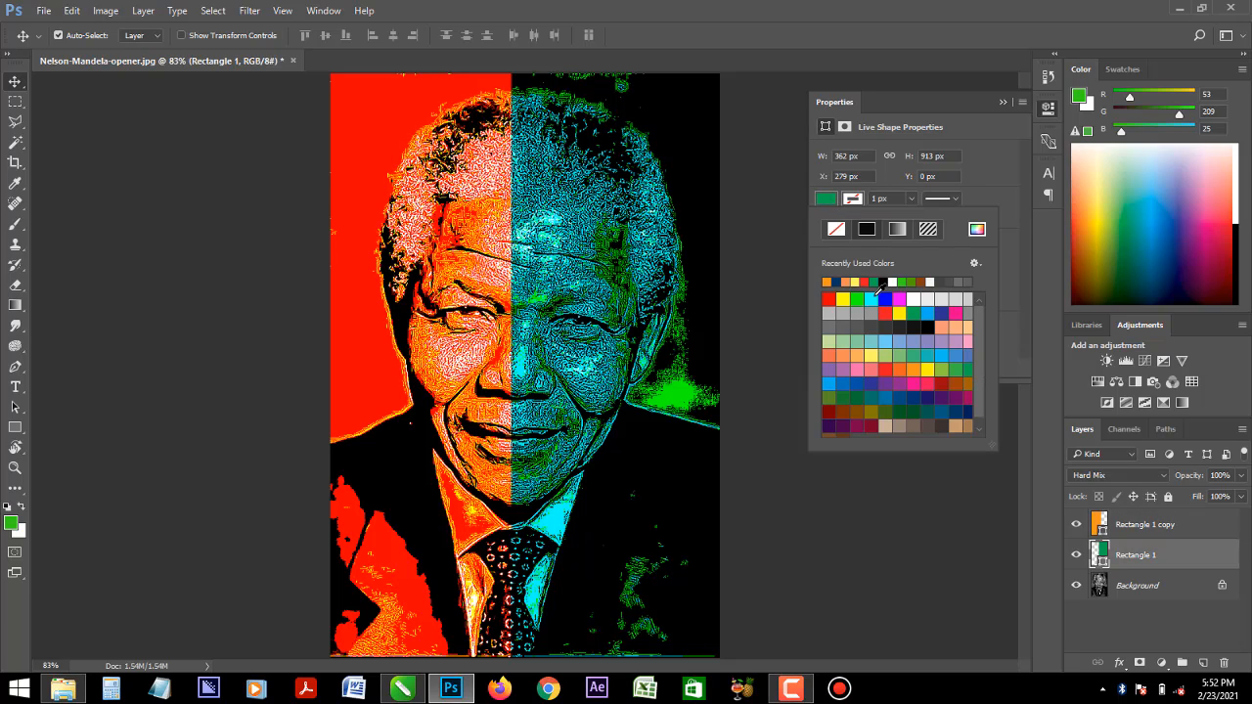
click(872, 297)
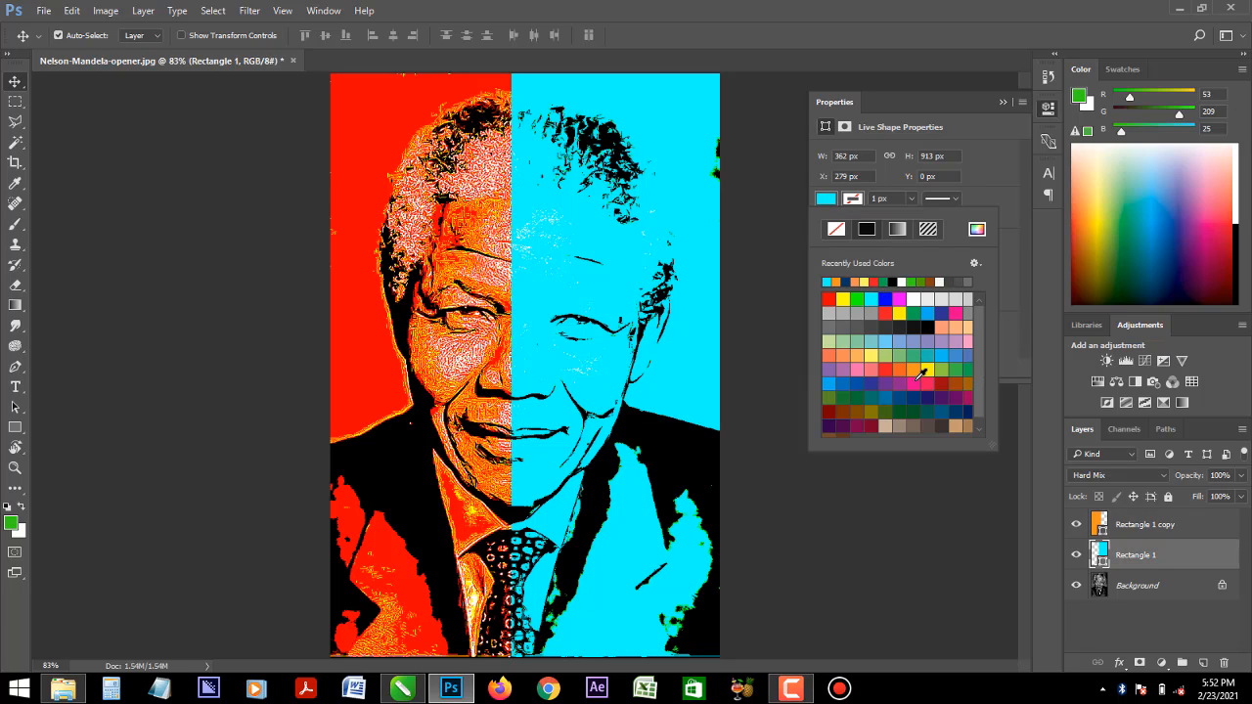
click(919, 382)
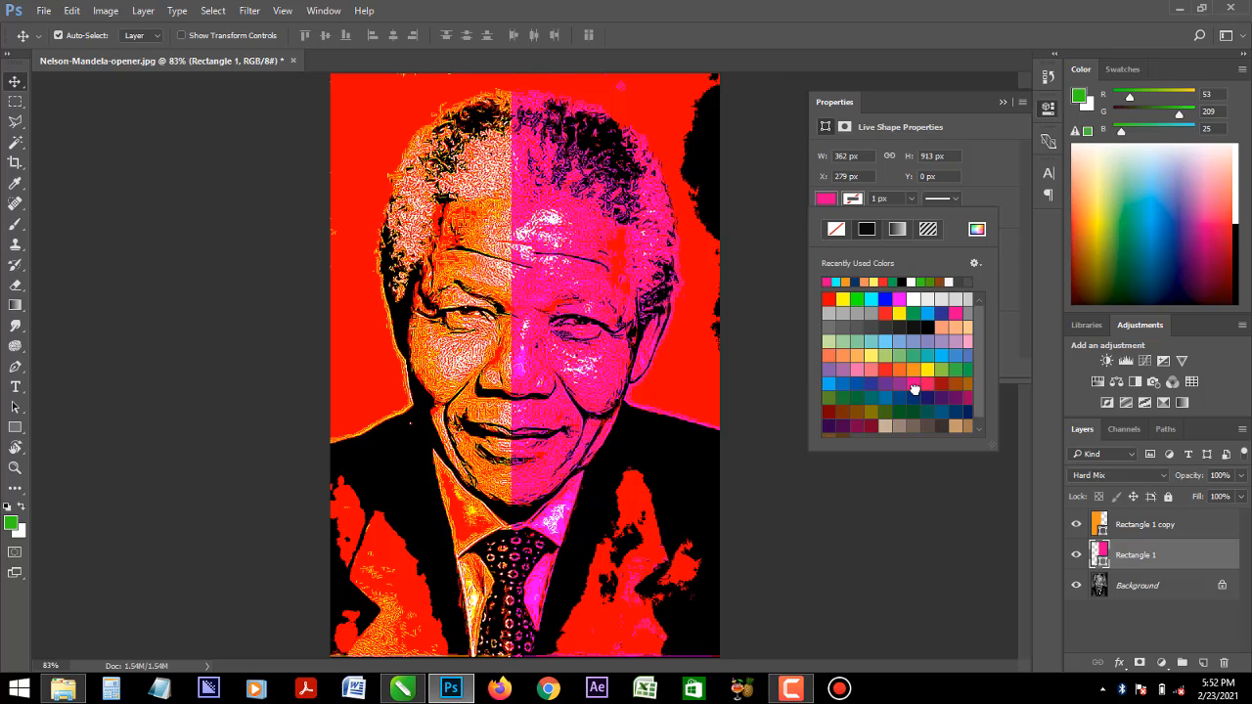
click(899, 370)
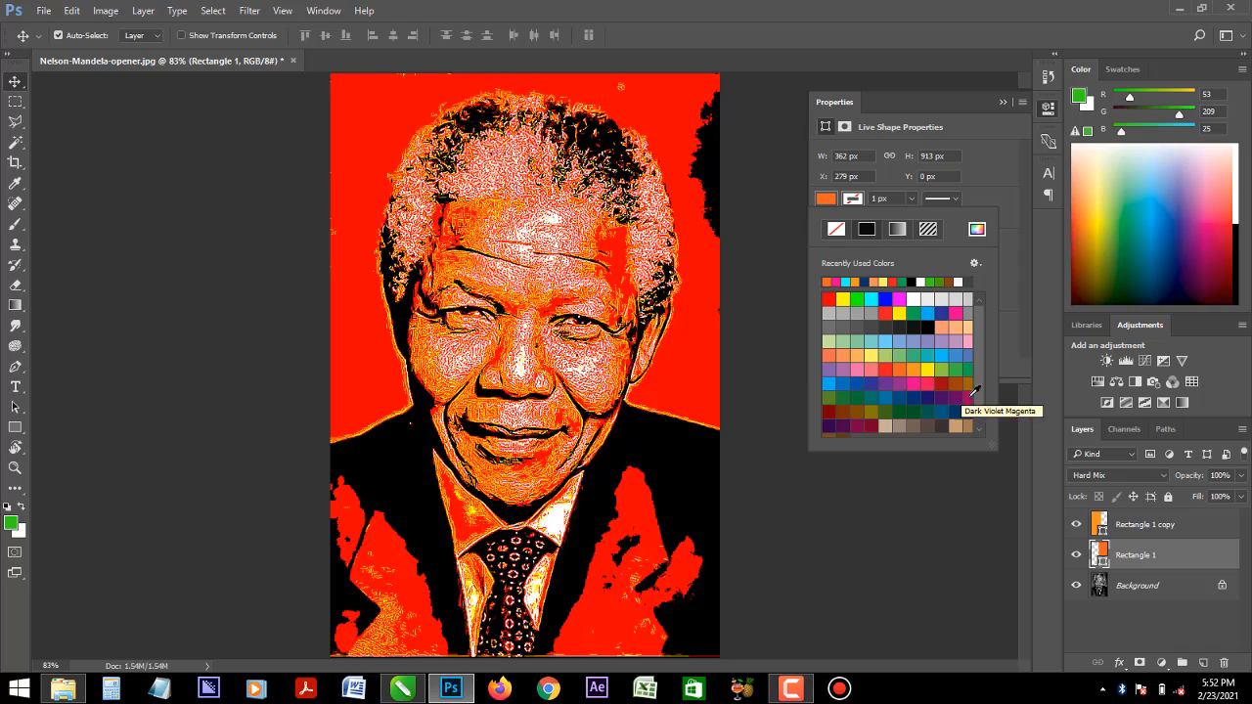
click(955, 426)
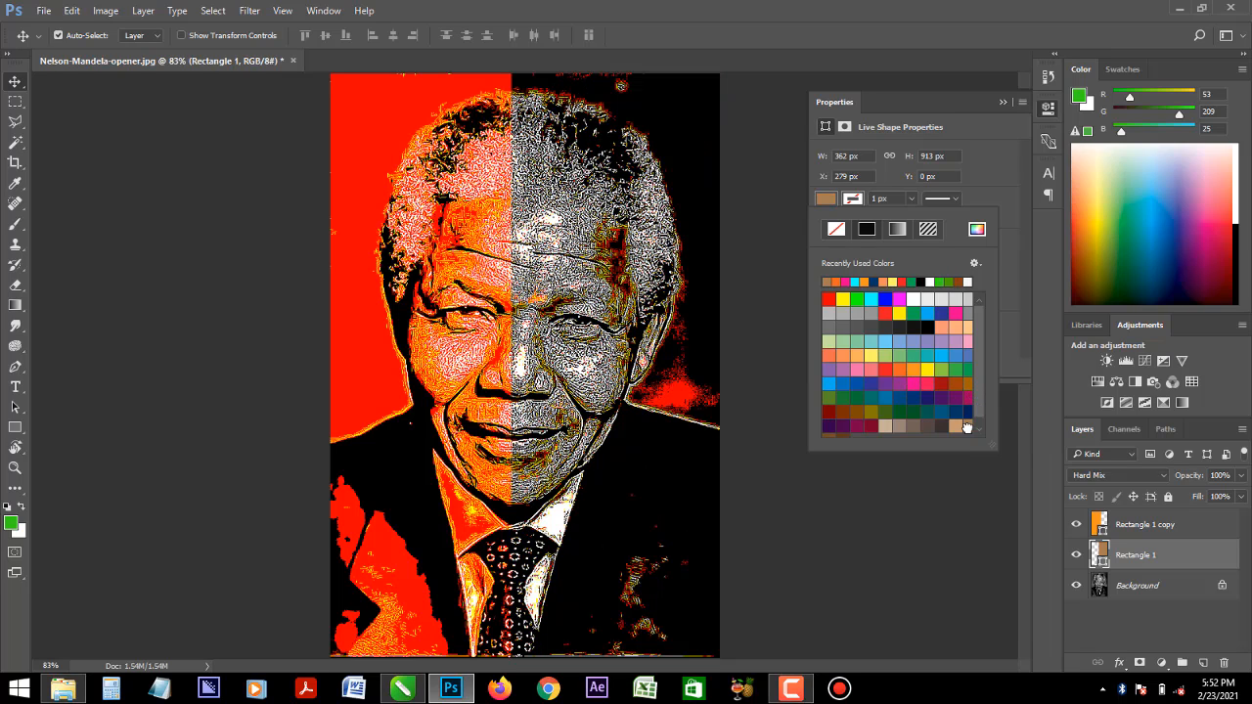
click(941, 427)
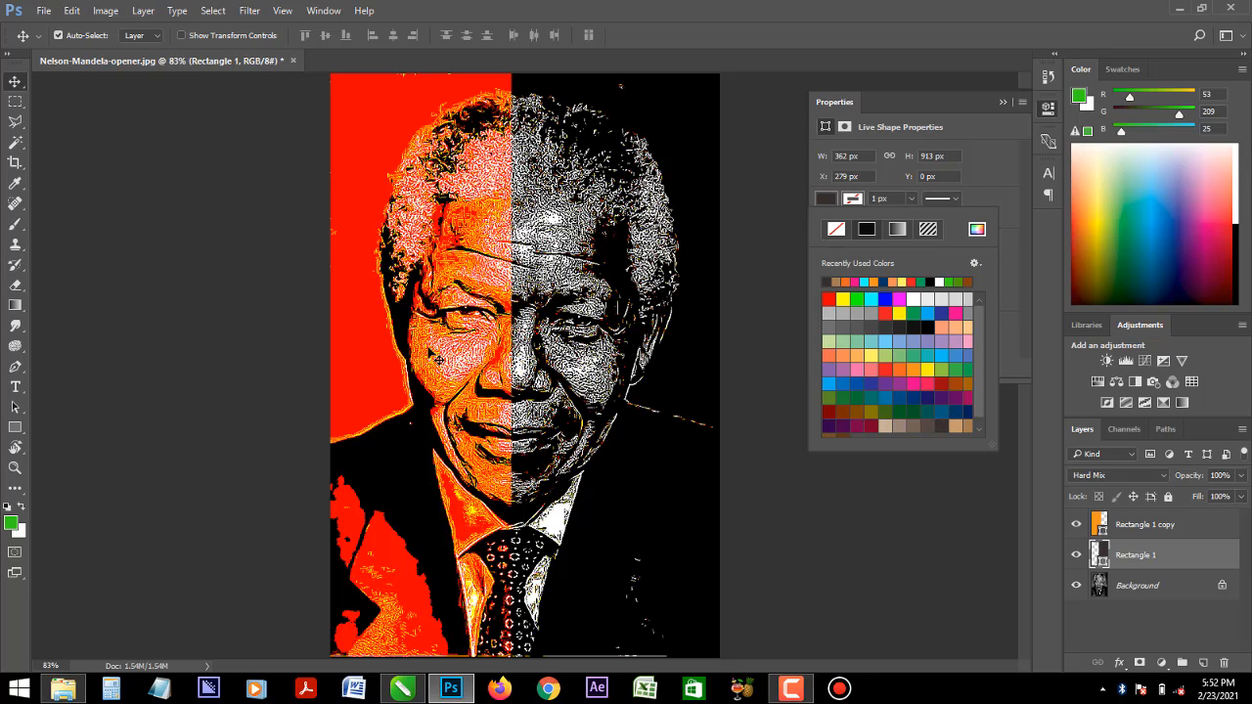
- Set the fill of the rectangle over the portrait's left half to the same dark brown
click(440, 358)
click(827, 201)
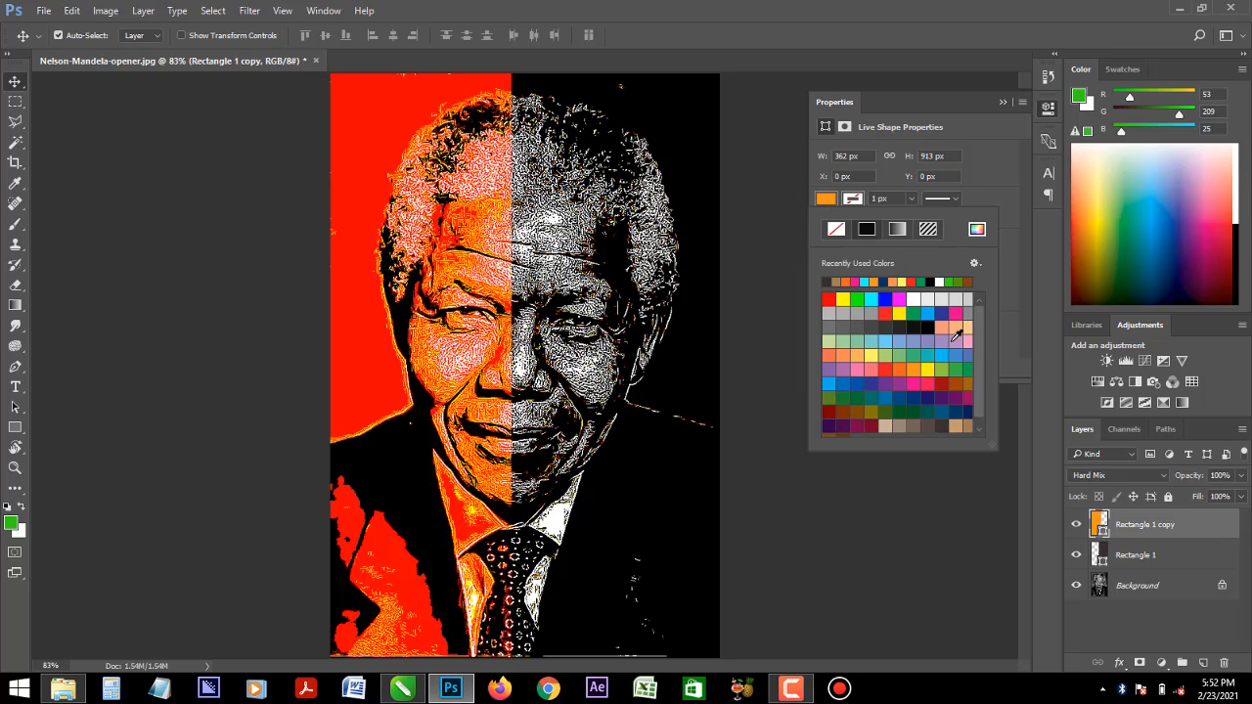
click(941, 425)
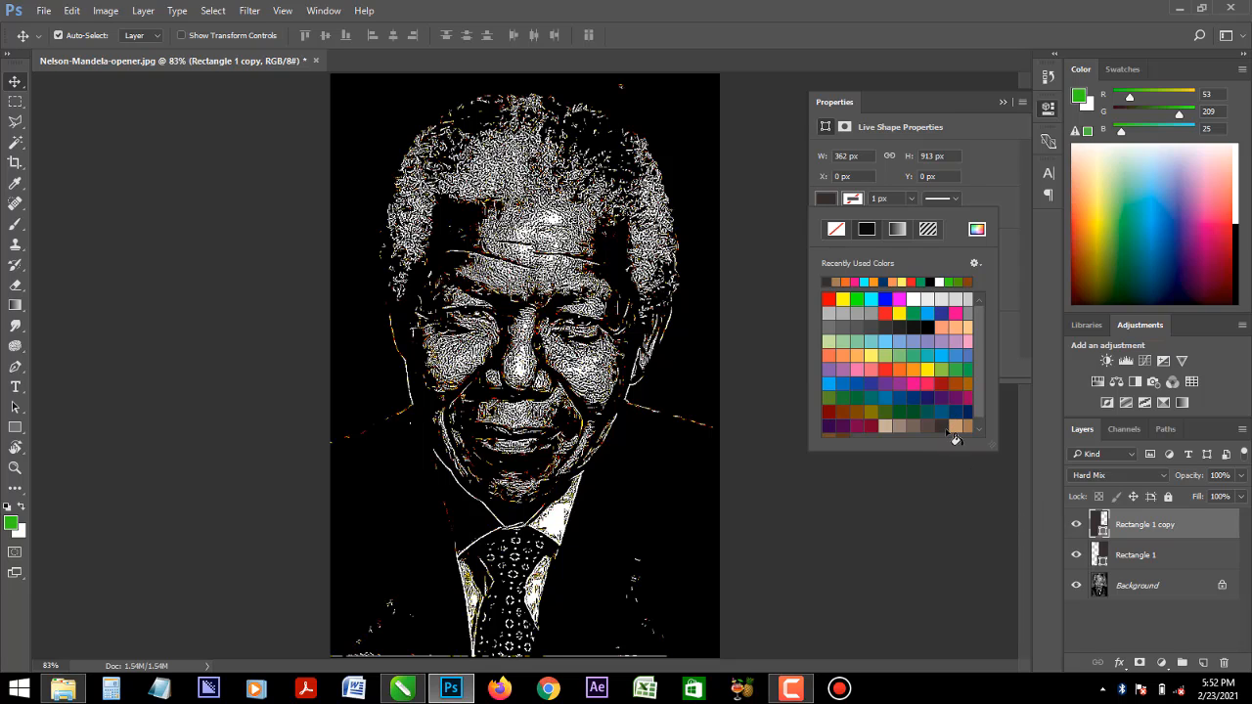
- Try the Color Dodge, Hard Light, Overlay and Multiply blend modes on the duplicate rectangle layer
click(1128, 474)
click(1124, 473)
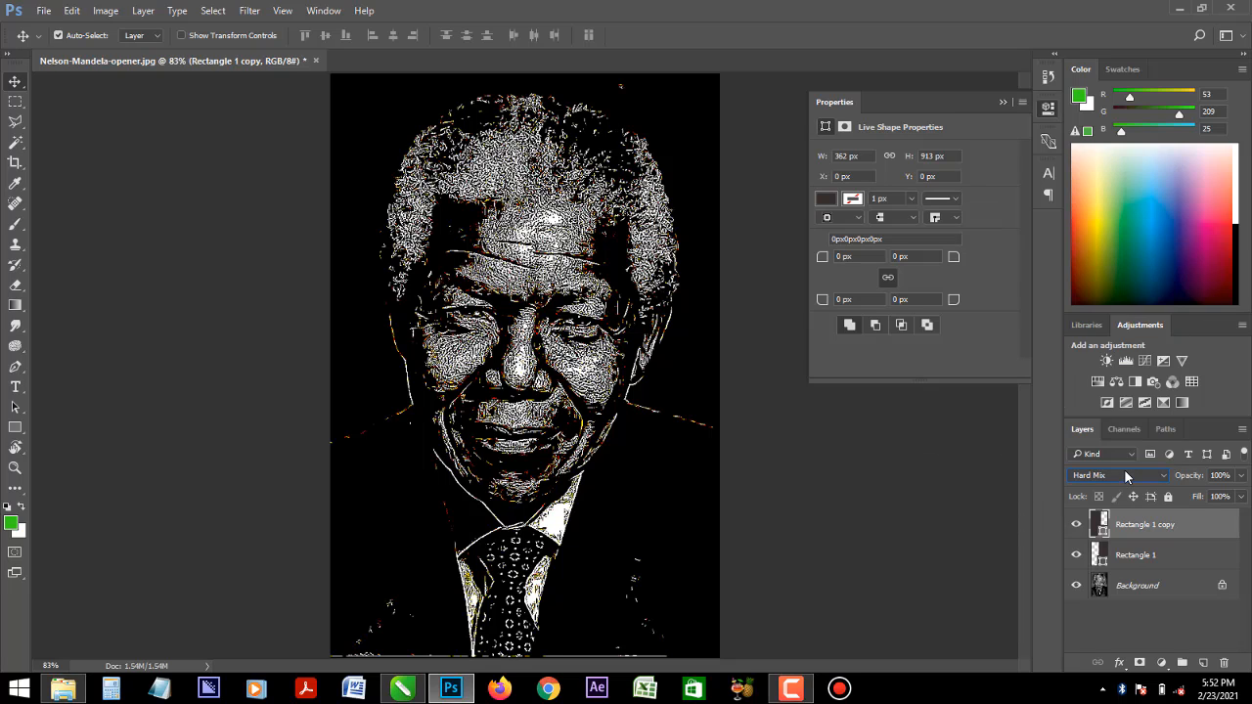
click(1125, 474)
click(1101, 275)
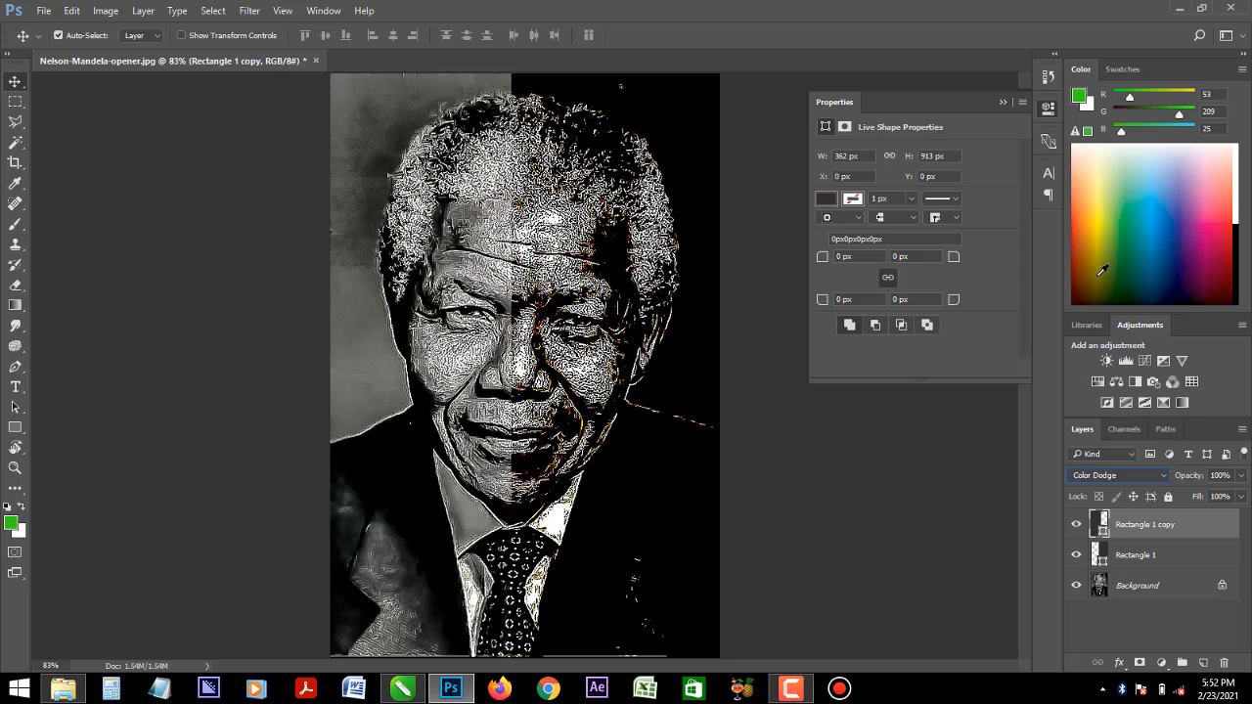
click(1105, 476)
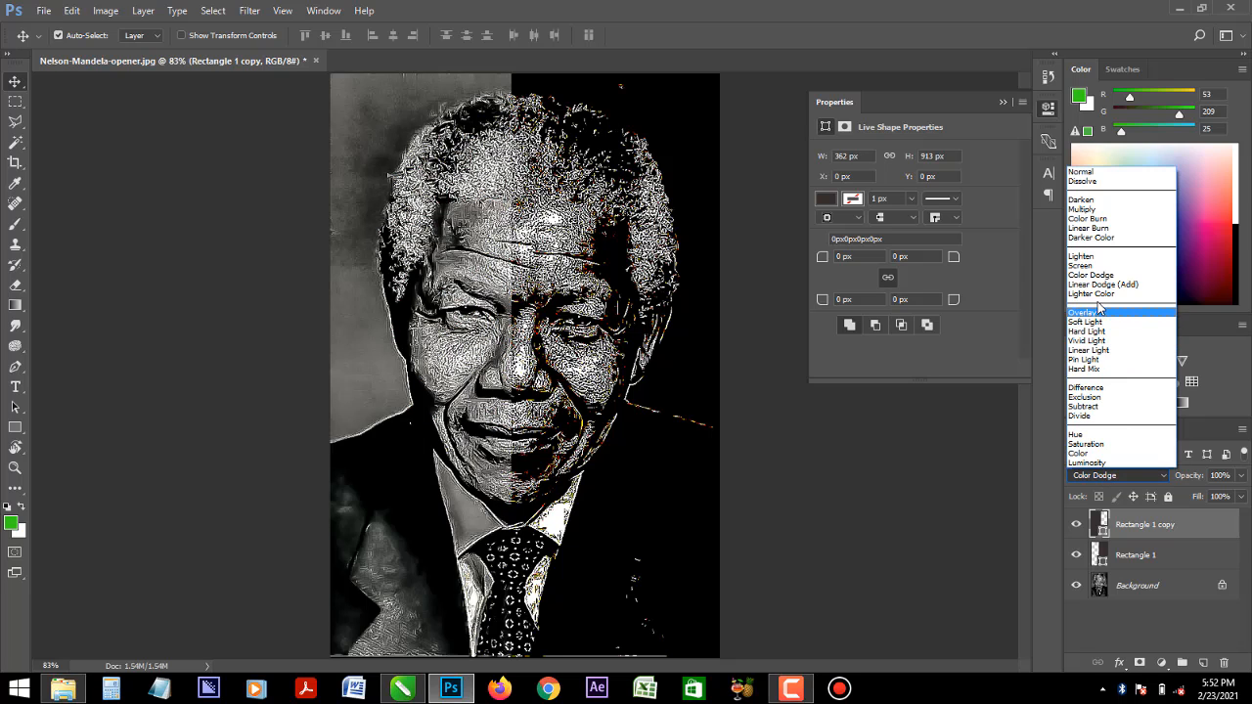
click(1088, 332)
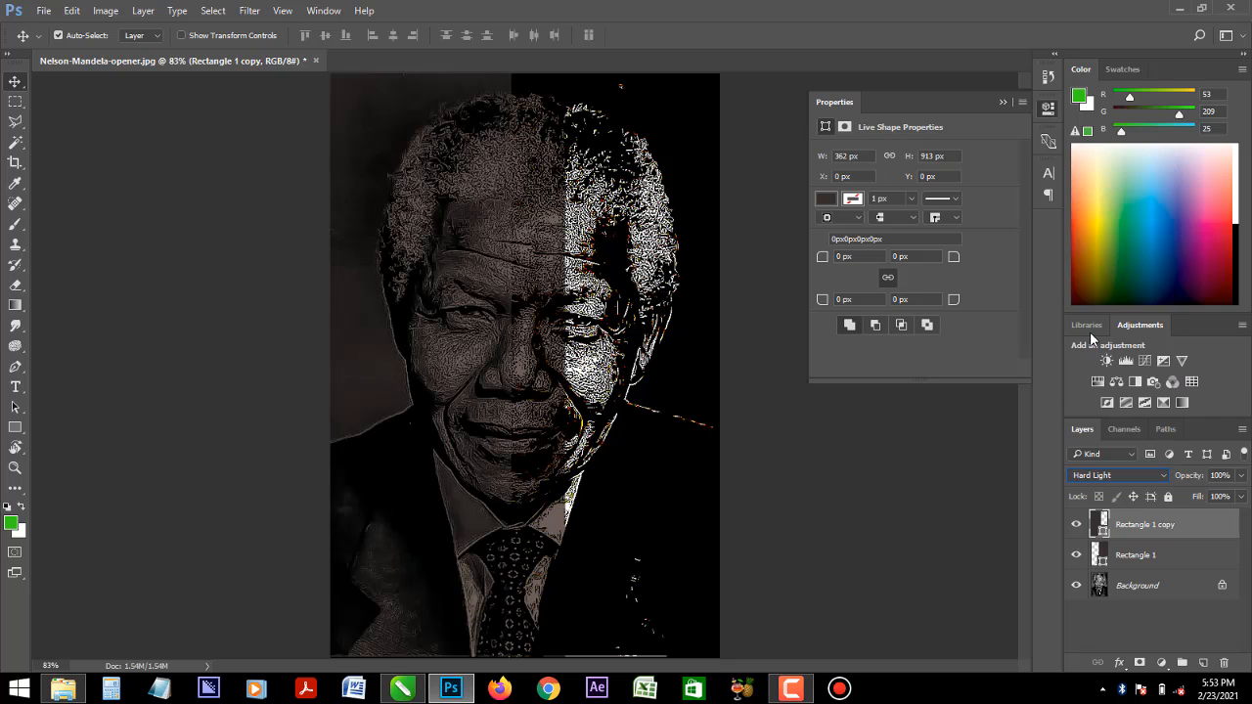
click(1108, 478)
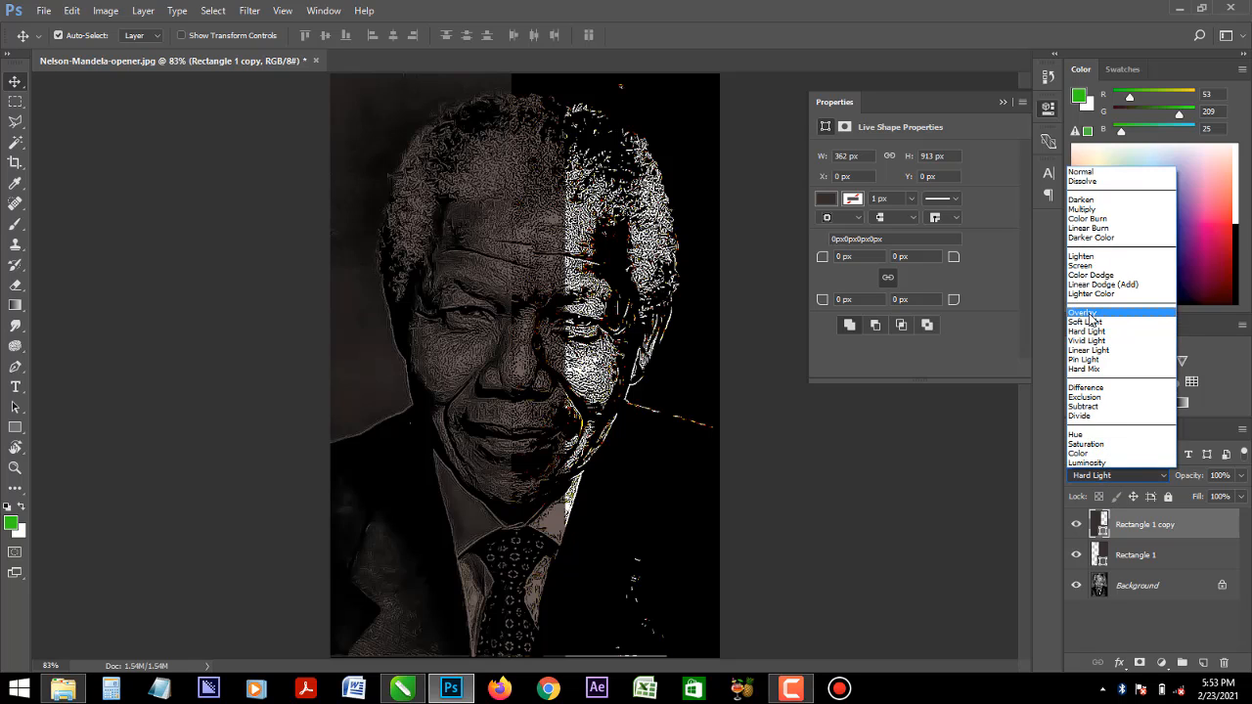
click(1088, 311)
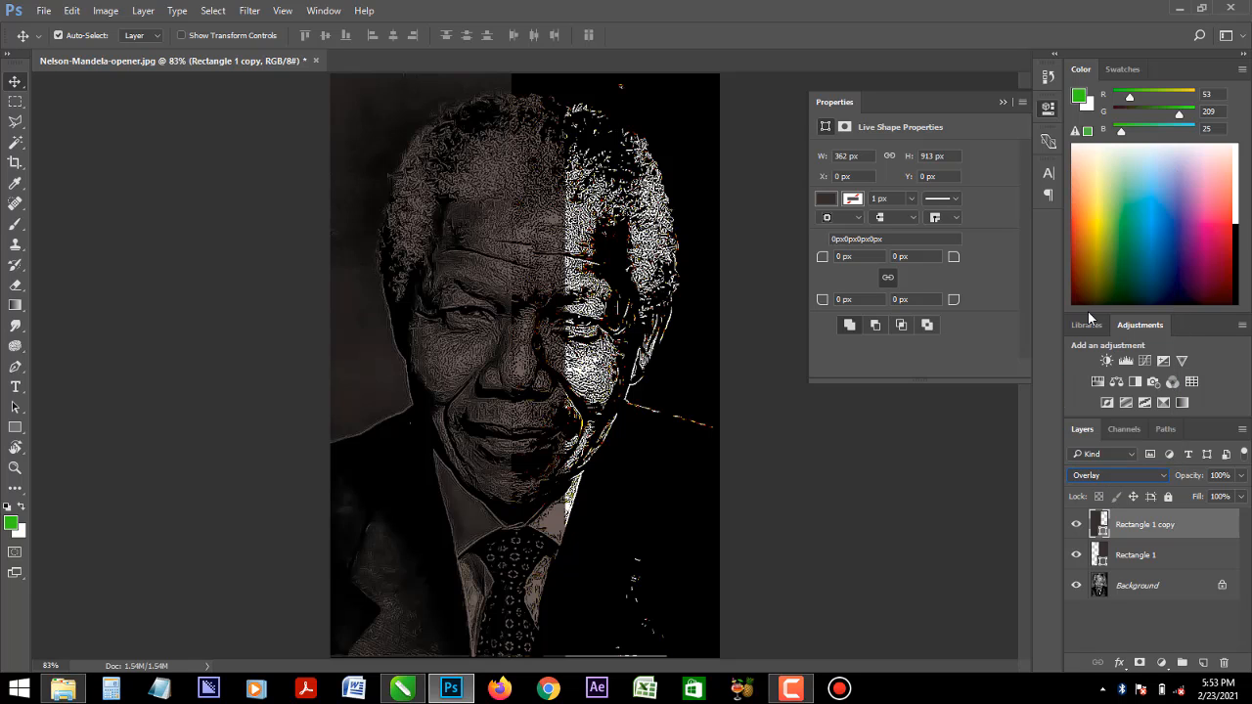
click(1110, 478)
click(1088, 219)
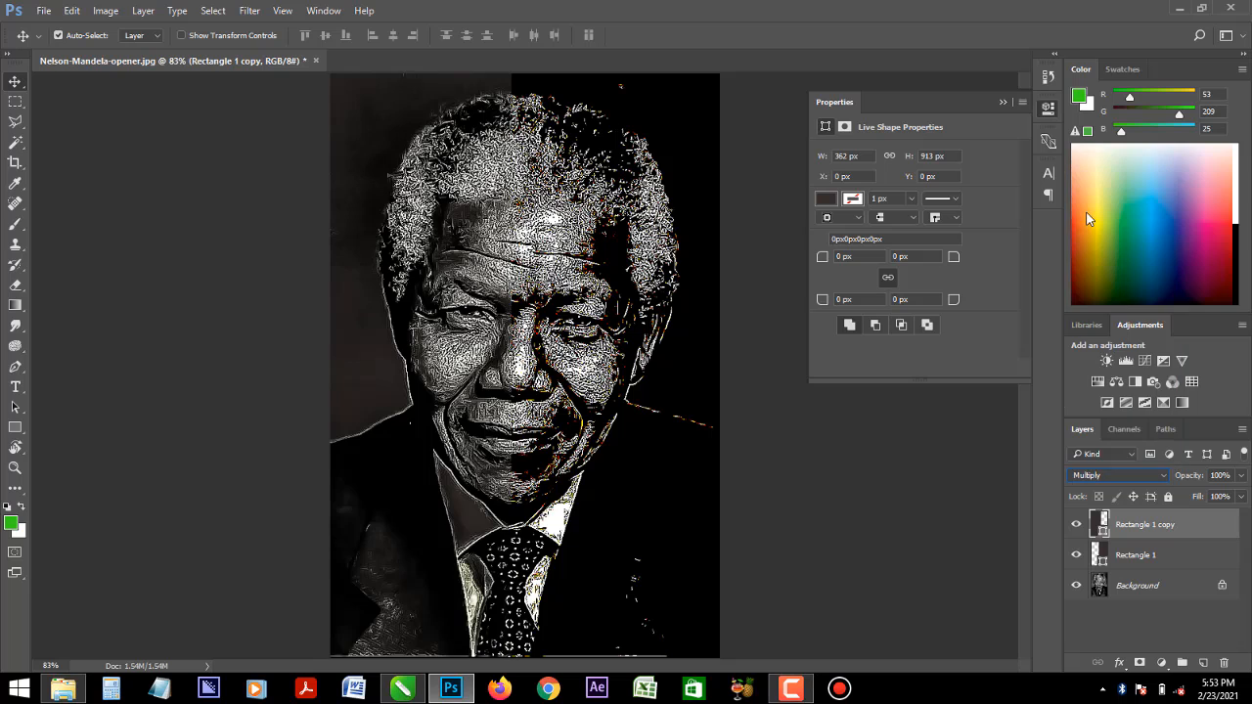
- Set the blend mode of both rectangle layers to Saturation
click(1110, 478)
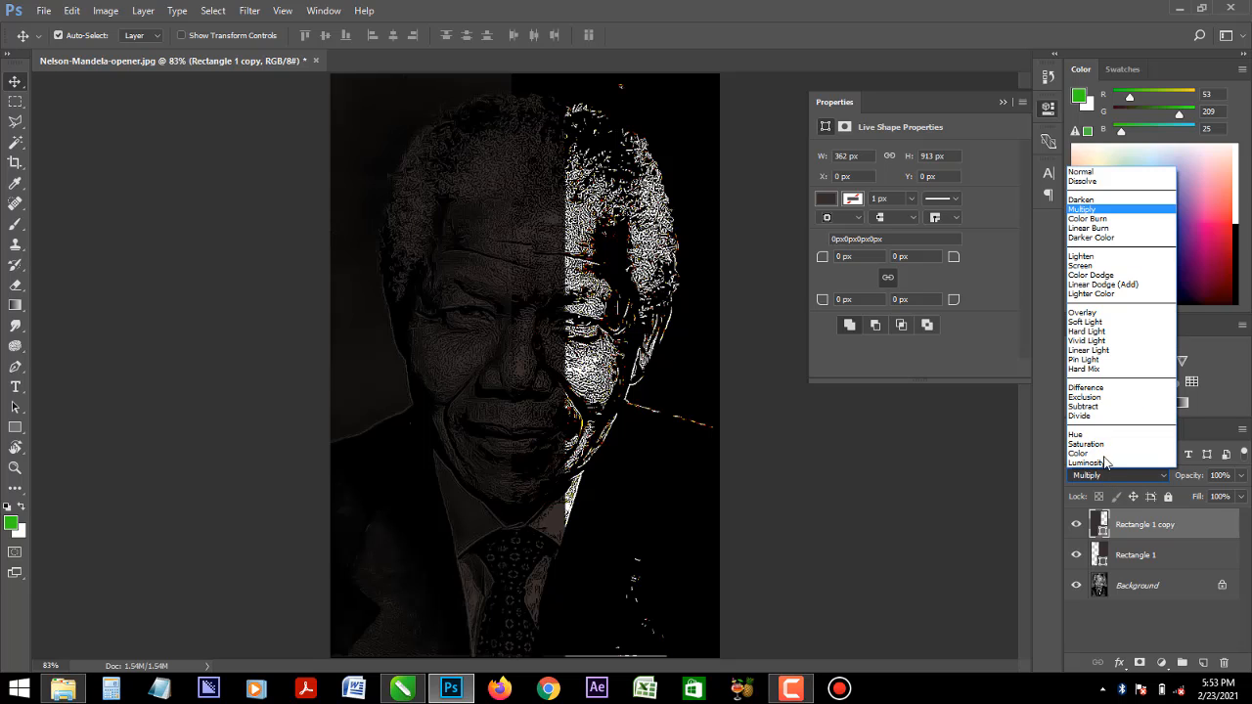
click(1096, 444)
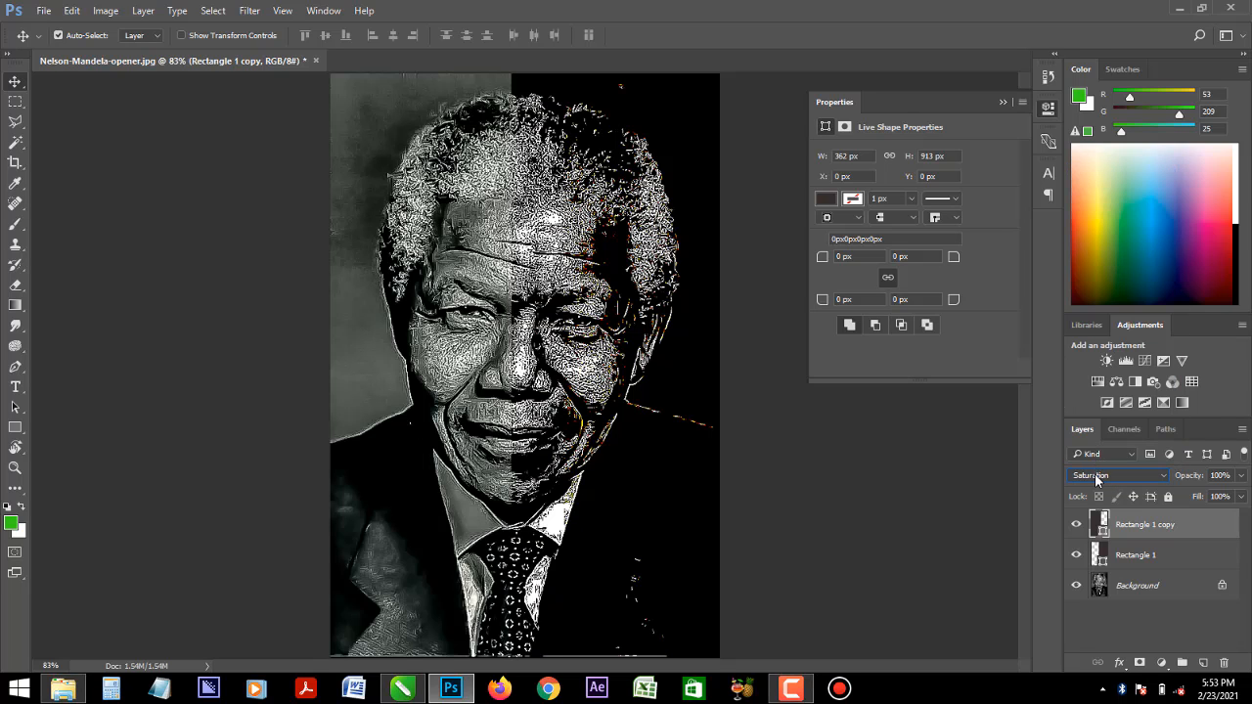
click(1125, 555)
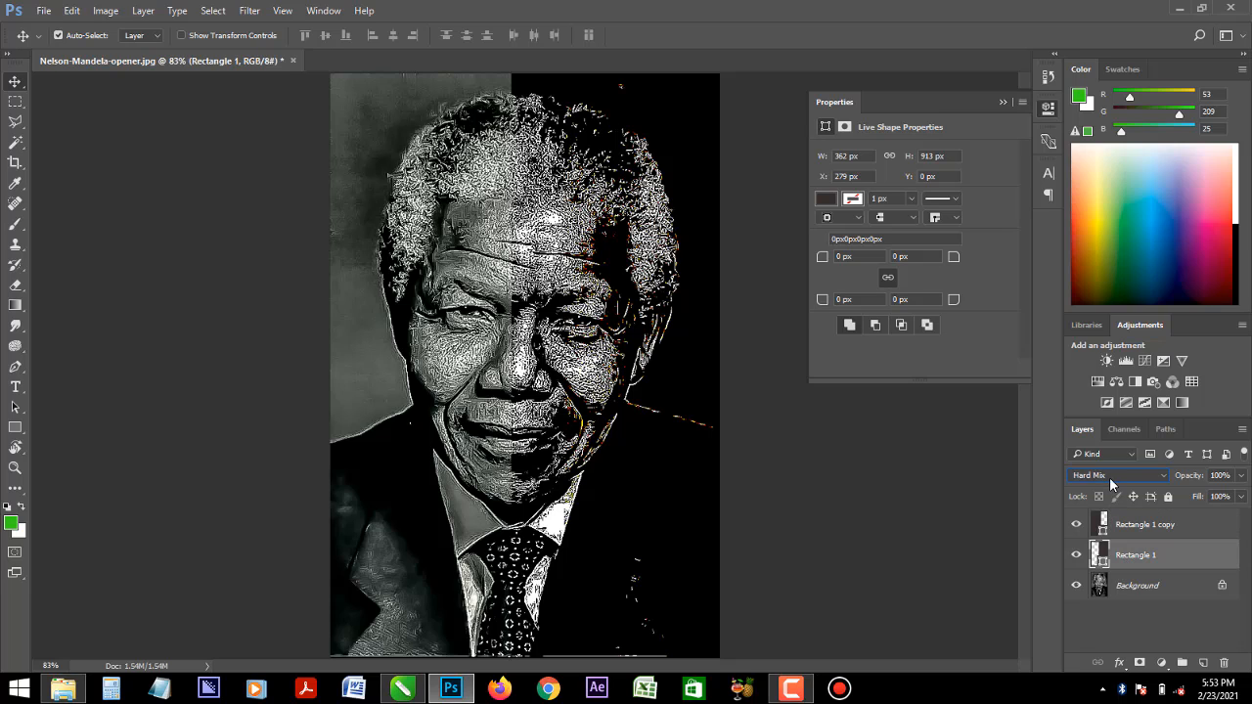
click(1115, 476)
click(1101, 442)
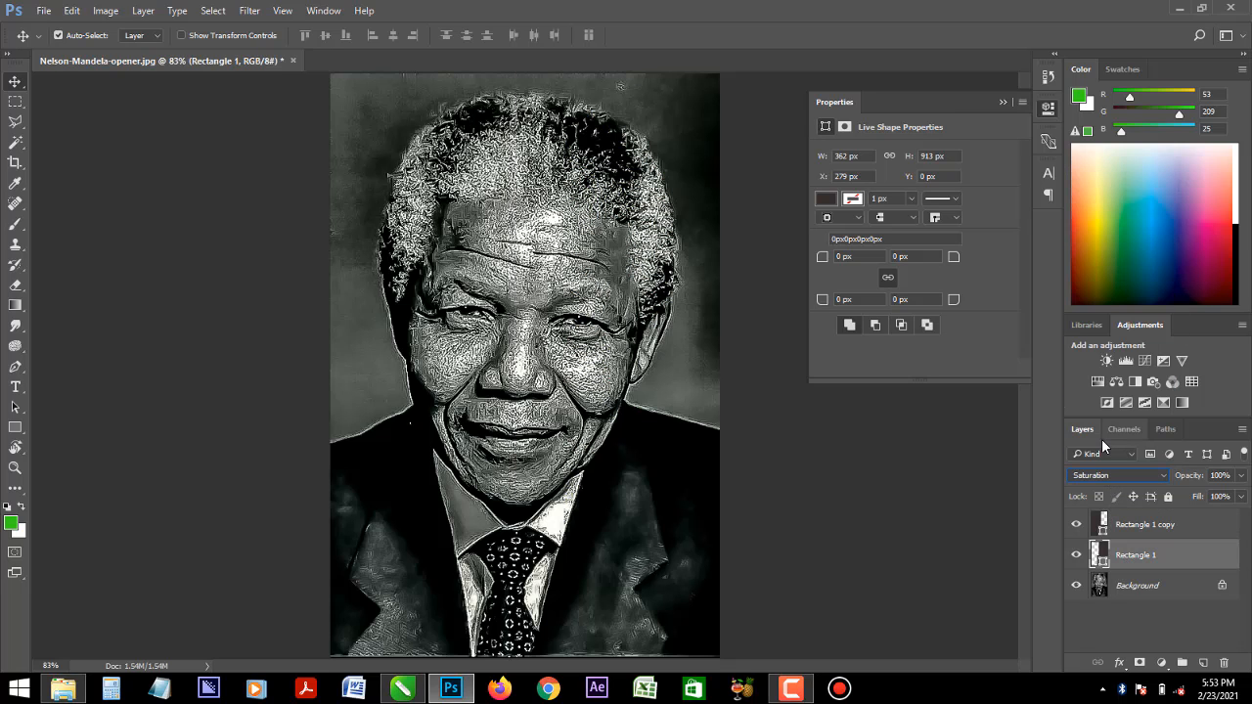
- Add a new empty layer and reduce the Brush tool's size to 175
click(1204, 664)
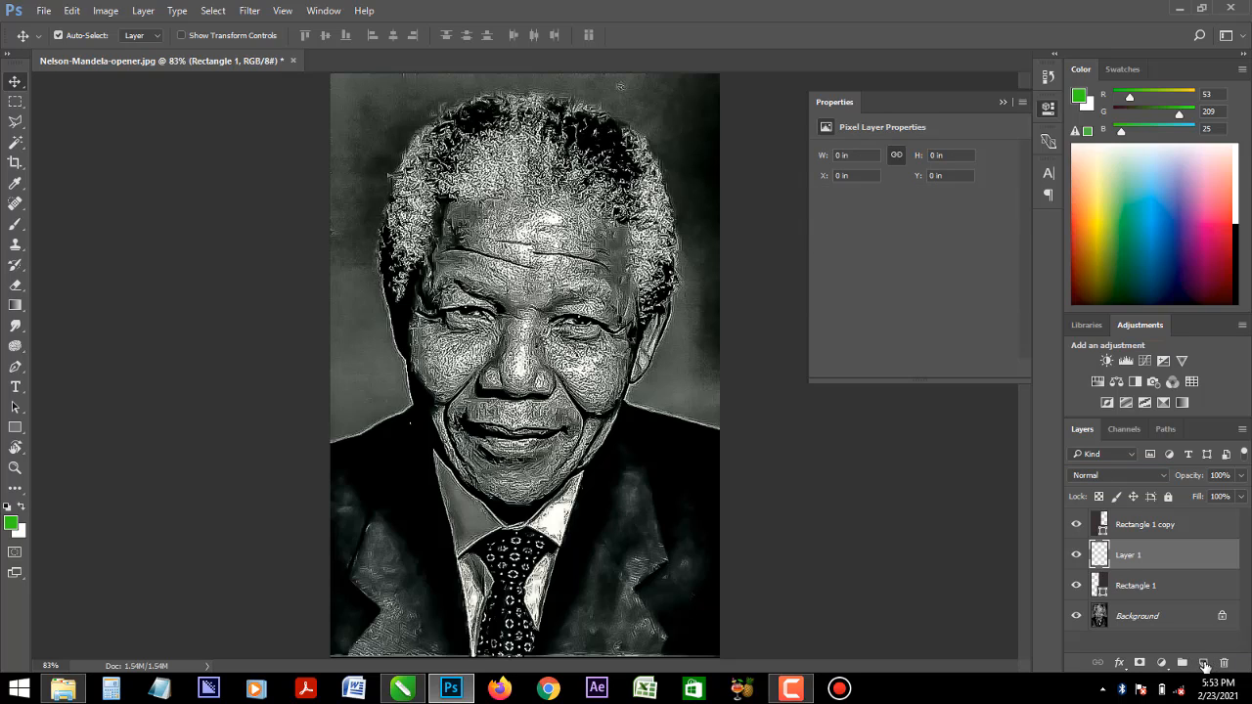
click(15, 223)
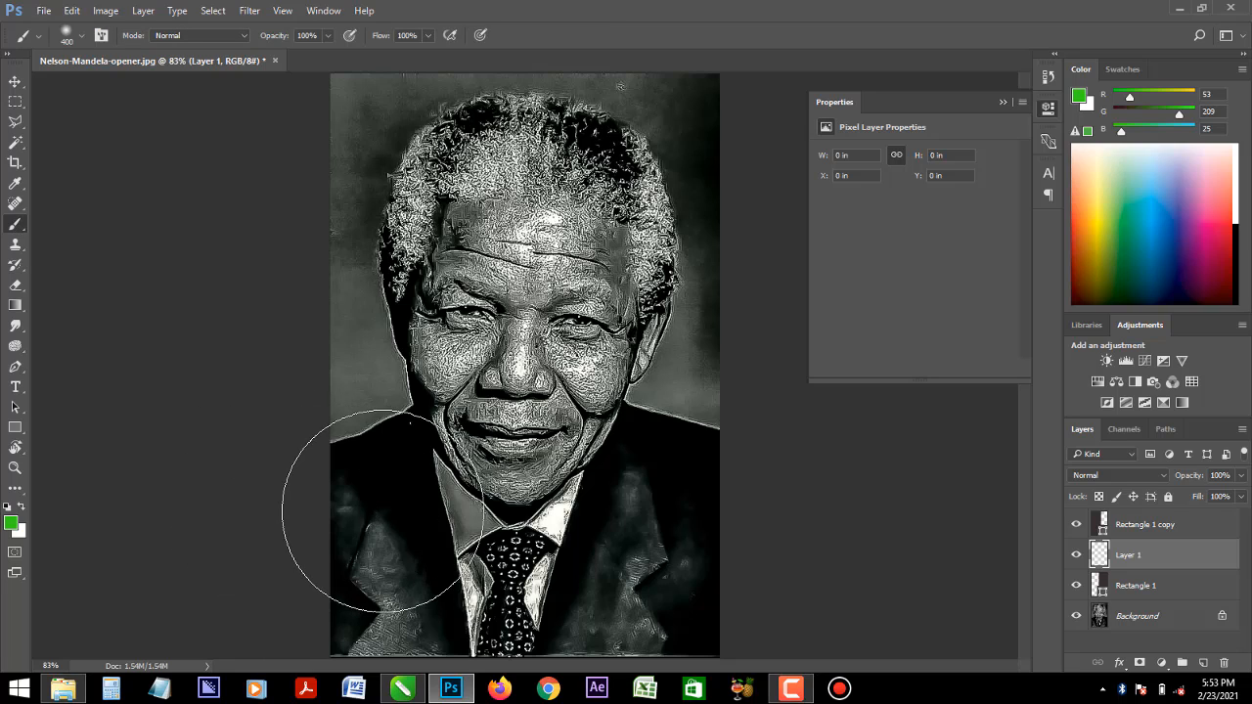
key(bracketleft)
key(bracketleft)
key(bracketleft)
key(bracketleft)
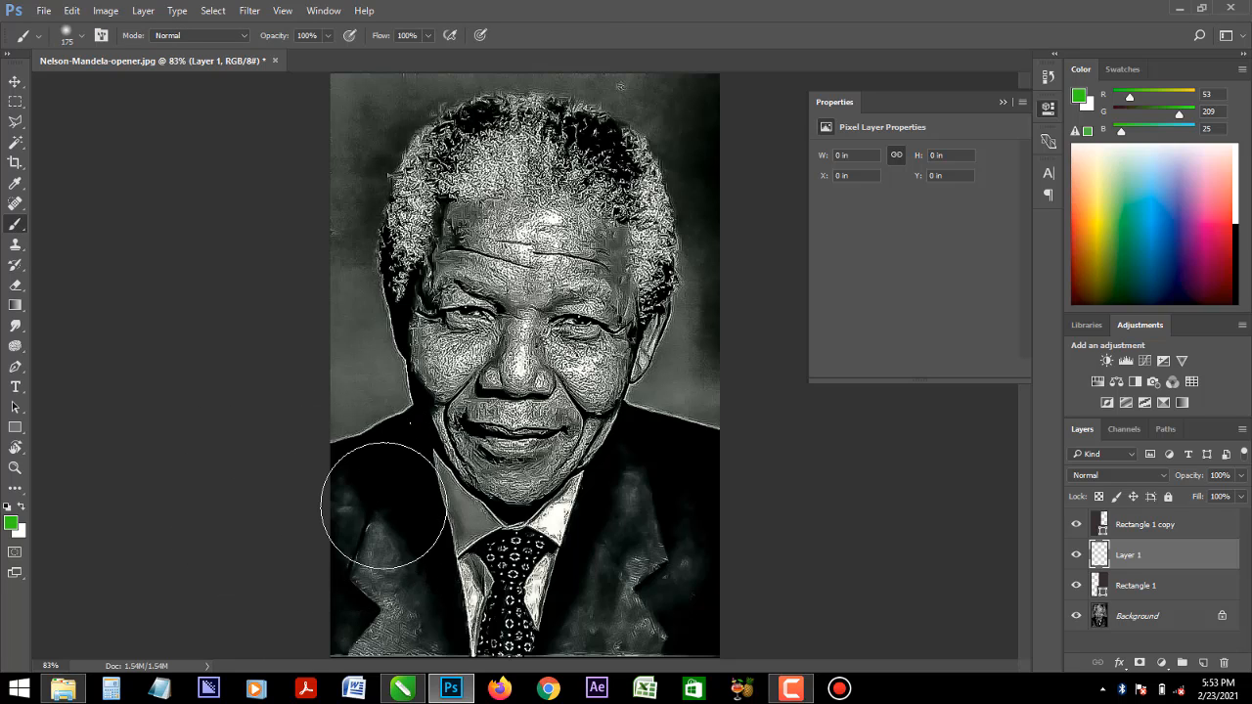
- Try a green brush stroke down the jacket on the portrait's left side and undo it
drag(383, 516, 405, 592)
key(bracketleft)
key(bracketleft)
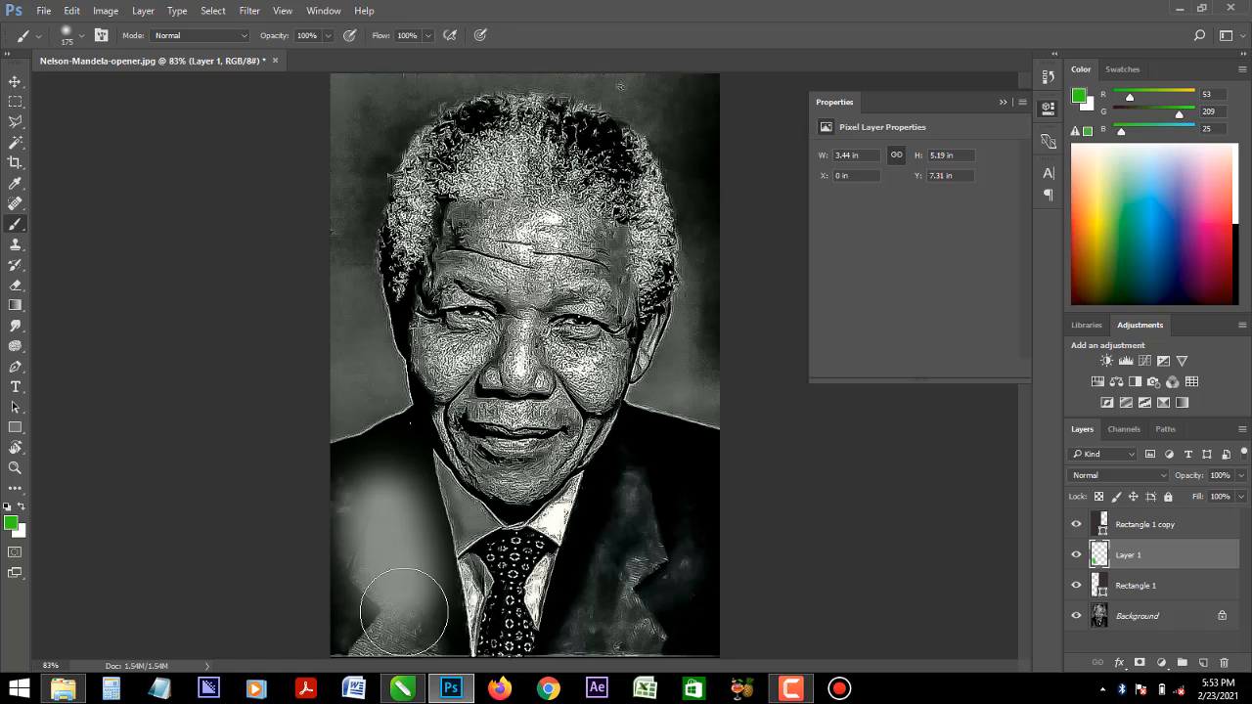
key(ctrl+z)
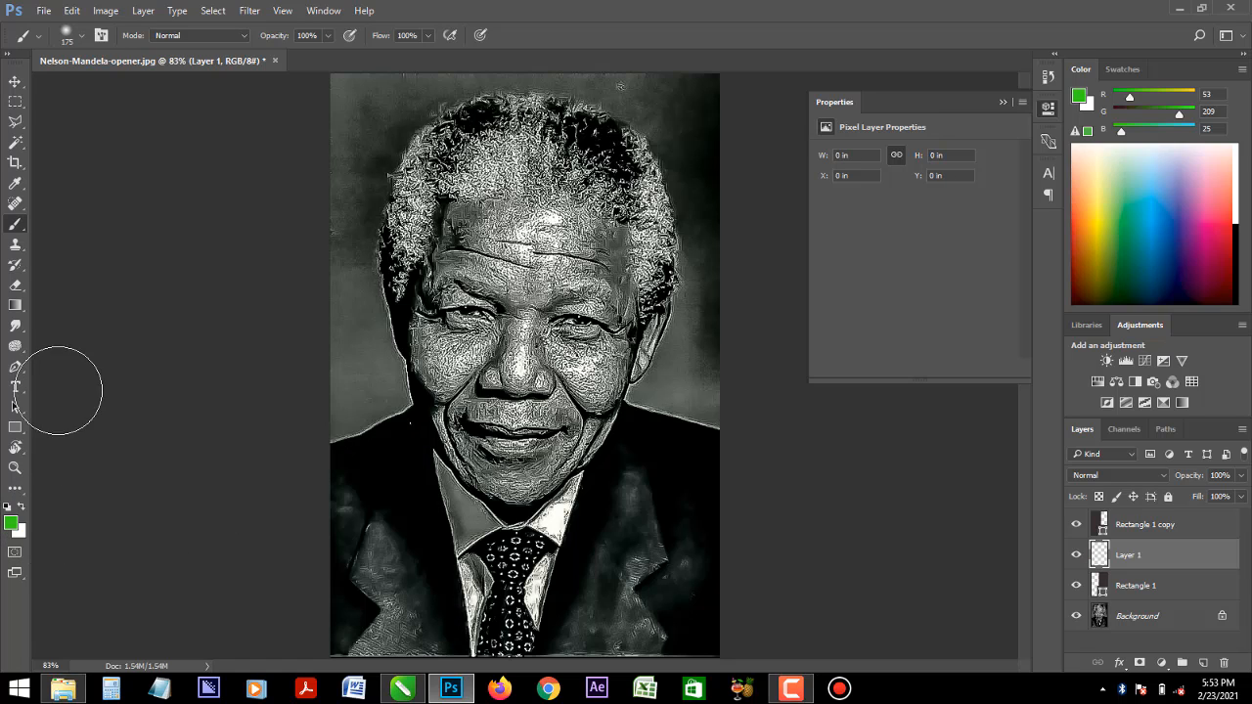
- Set the foreground colour to amber with RGB values 255, 182, 7
click(13, 526)
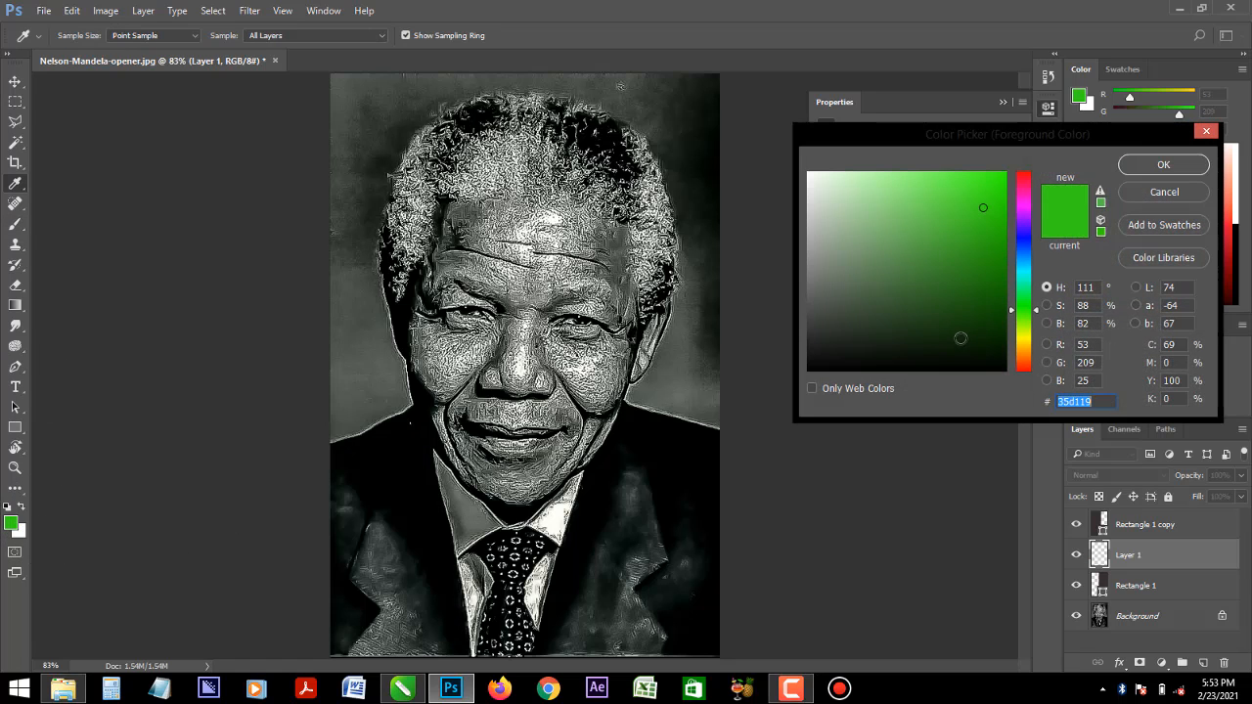
click(942, 342)
click(970, 284)
mouse_move(970, 284)
mouse_down()
mouse_move(979, 269)
mouse_move(1025, 354)
mouse_up()
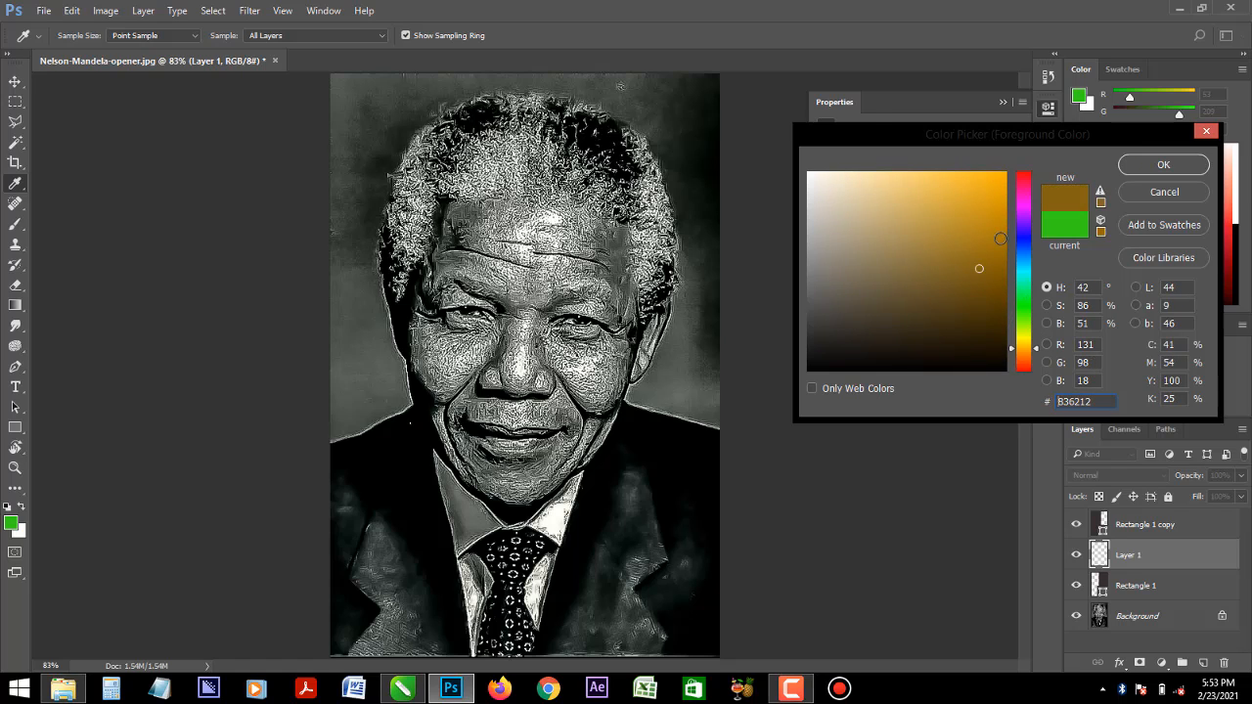
drag(1001, 239, 1001, 167)
click(1164, 166)
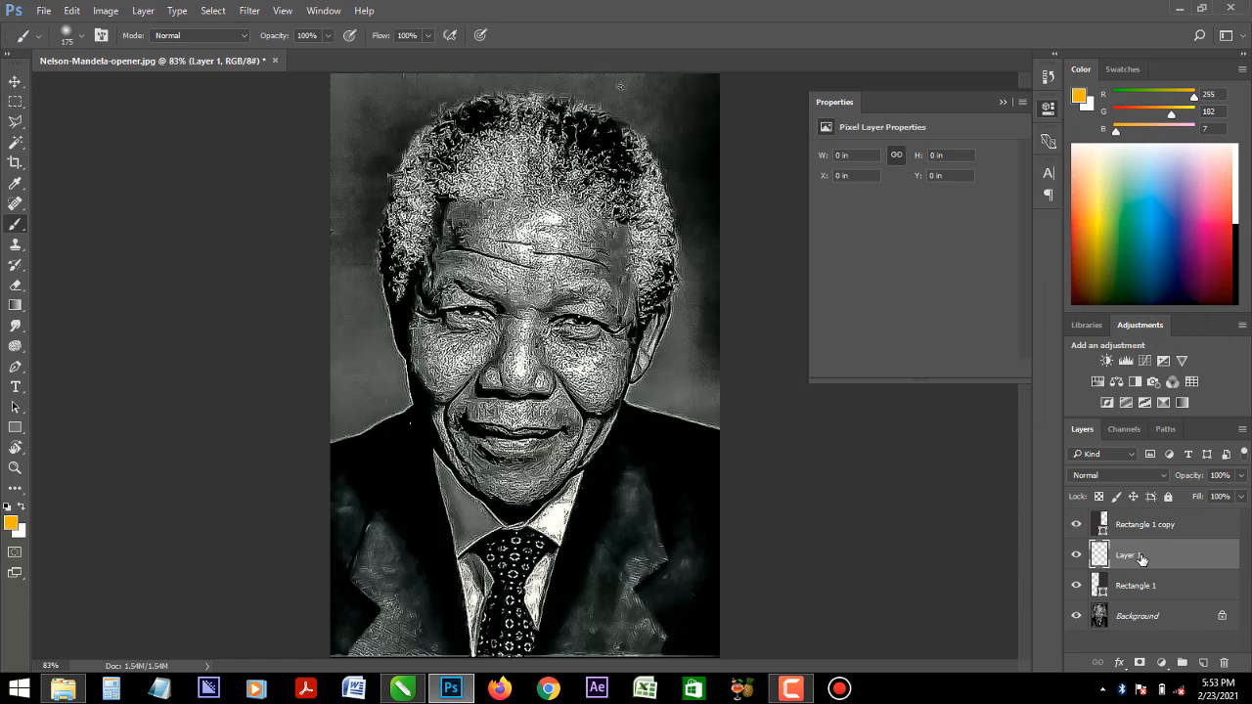
- Move the new layer above both rectangles and paint it amber over the hair and forehead
drag(1145, 537, 1145, 515)
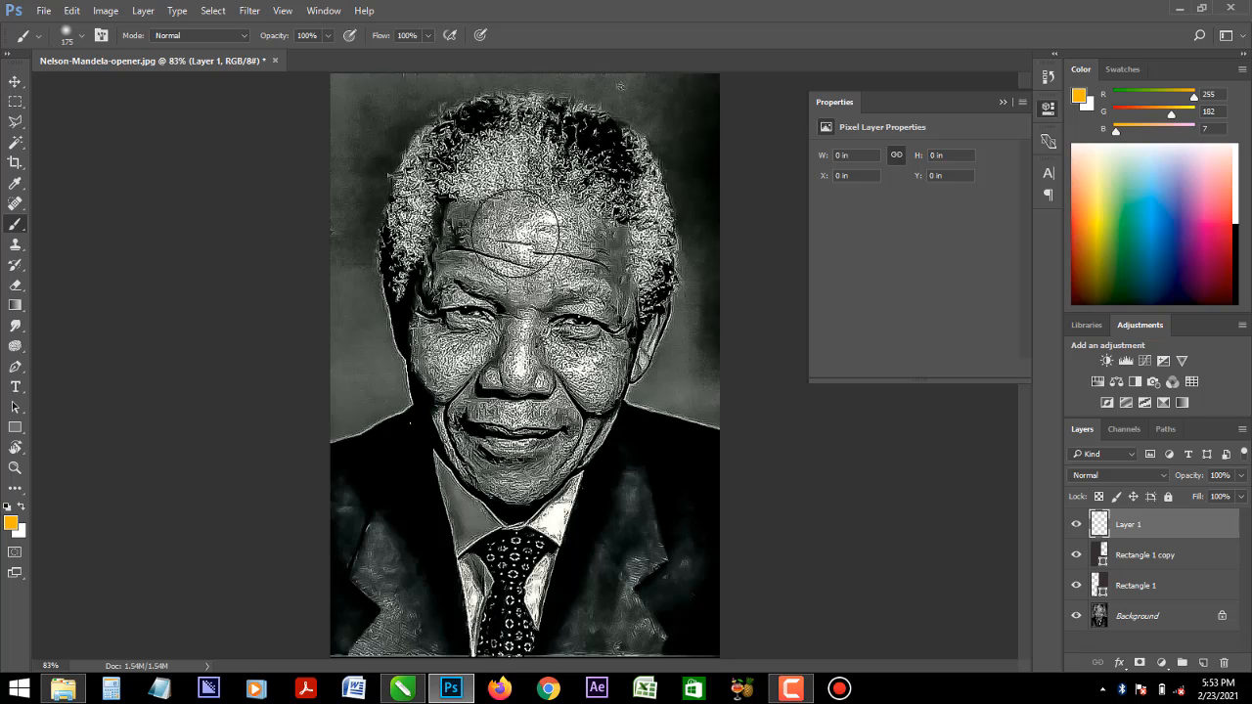
mouse_move(460, 216)
mouse_down()
mouse_move(460, 147)
mouse_move(578, 147)
mouse_move(641, 210)
mouse_move(648, 308)
mouse_move(548, 279)
mouse_move(418, 289)
mouse_move(416, 238)
mouse_move(435, 201)
mouse_move(519, 186)
mouse_move(599, 215)
mouse_move(540, 235)
mouse_move(570, 216)
mouse_move(580, 151)
mouse_move(550, 118)
mouse_move(479, 119)
mouse_move(430, 163)
mouse_move(456, 170)
mouse_move(600, 128)
mouse_move(635, 166)
mouse_move(630, 281)
mouse_move(387, 284)
mouse_up()
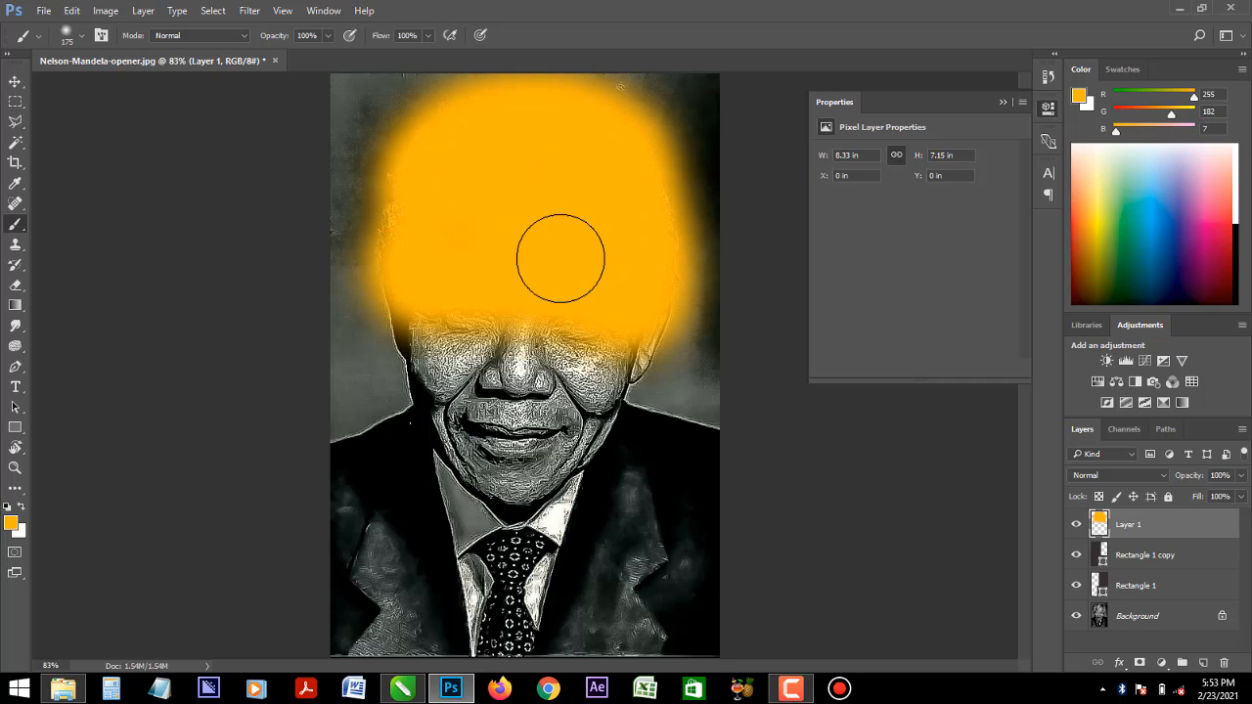
- Change the foreground colour to red (RGB 236, 47, 21) and paint over the lower face, collar and tie
click(12, 526)
click(1028, 368)
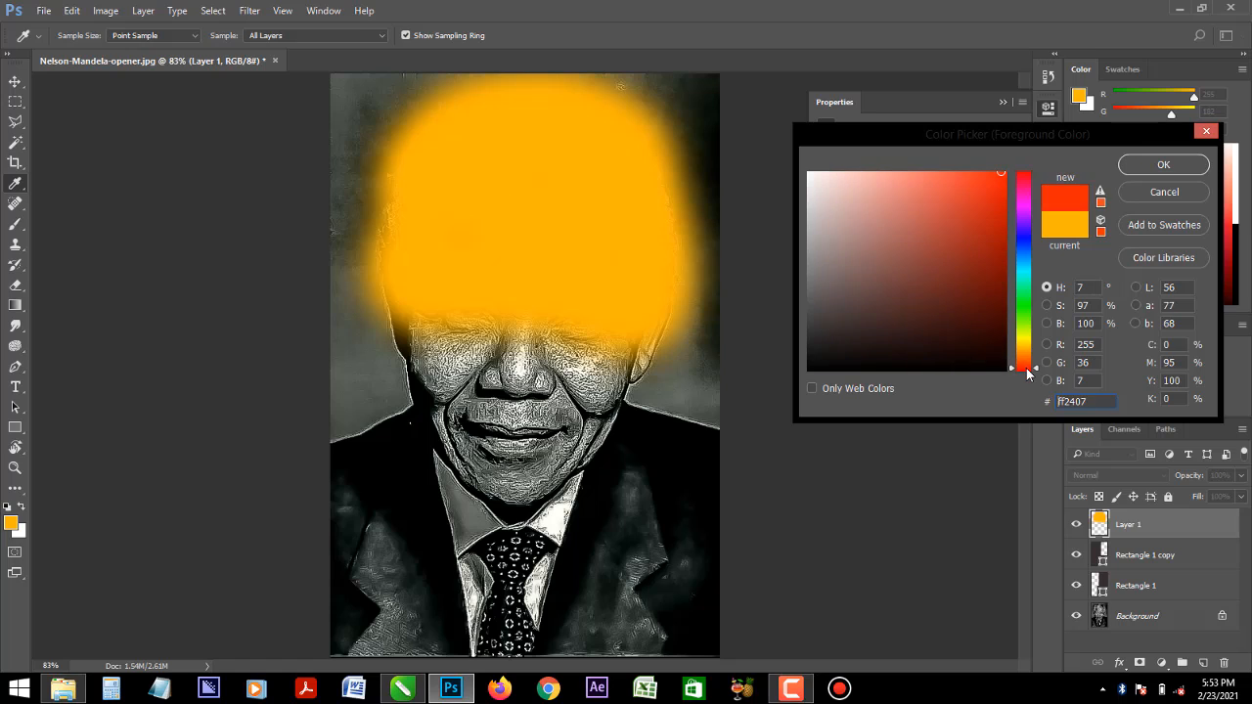
mouse_move(972, 199)
mouse_down()
mouse_move(964, 182)
mouse_move(972, 240)
mouse_move(952, 227)
mouse_move(954, 196)
mouse_move(989, 186)
mouse_up()
click(1163, 165)
key(b)
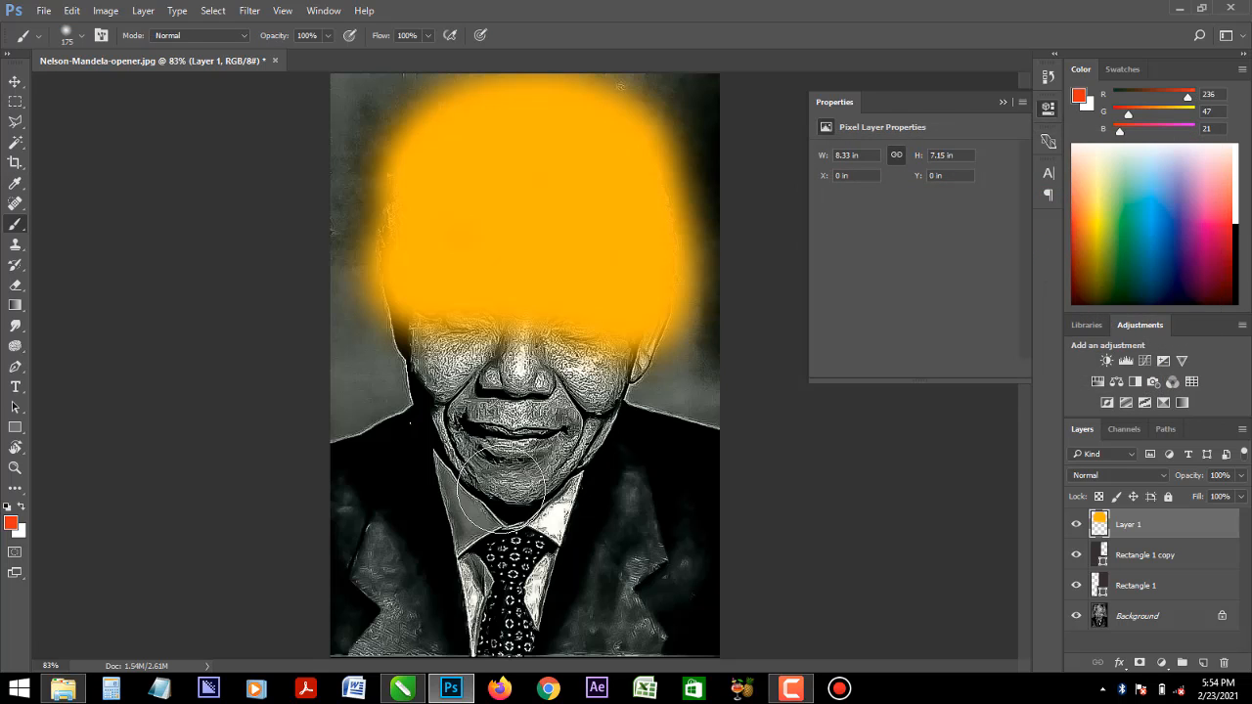
mouse_move(518, 489)
mouse_down()
mouse_move(425, 348)
mouse_move(424, 375)
mouse_move(468, 425)
mouse_move(553, 465)
mouse_move(599, 440)
mouse_move(605, 369)
mouse_move(527, 372)
mouse_move(443, 348)
mouse_move(561, 363)
mouse_move(607, 384)
mouse_move(628, 352)
mouse_move(558, 495)
mouse_move(517, 504)
mouse_move(446, 452)
mouse_move(453, 483)
mouse_move(507, 513)
mouse_move(513, 557)
mouse_move(493, 654)
mouse_move(500, 536)
mouse_move(515, 512)
mouse_move(549, 501)
mouse_move(525, 624)
mouse_move(507, 634)
mouse_move(444, 469)
mouse_move(498, 600)
mouse_up()
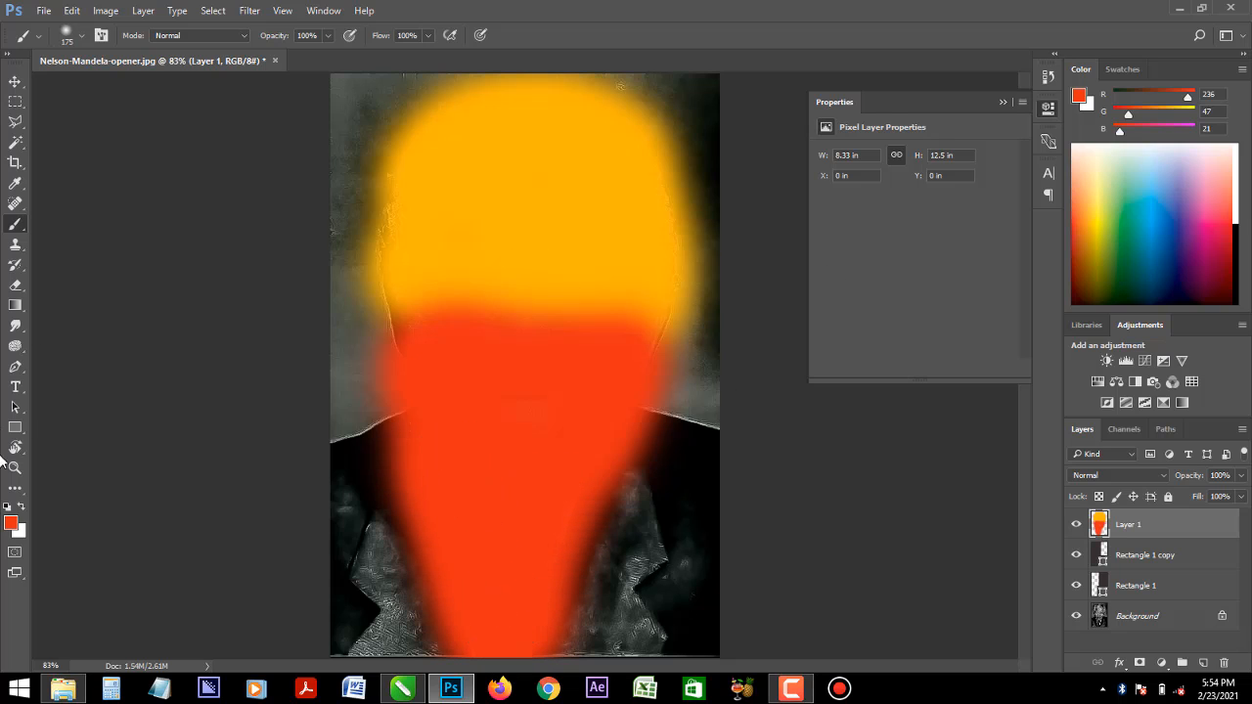
- Change the foreground colour to dark green (RGB 33, 115, 8) and paint over the jacket and background on the portrait's right side
click(15, 526)
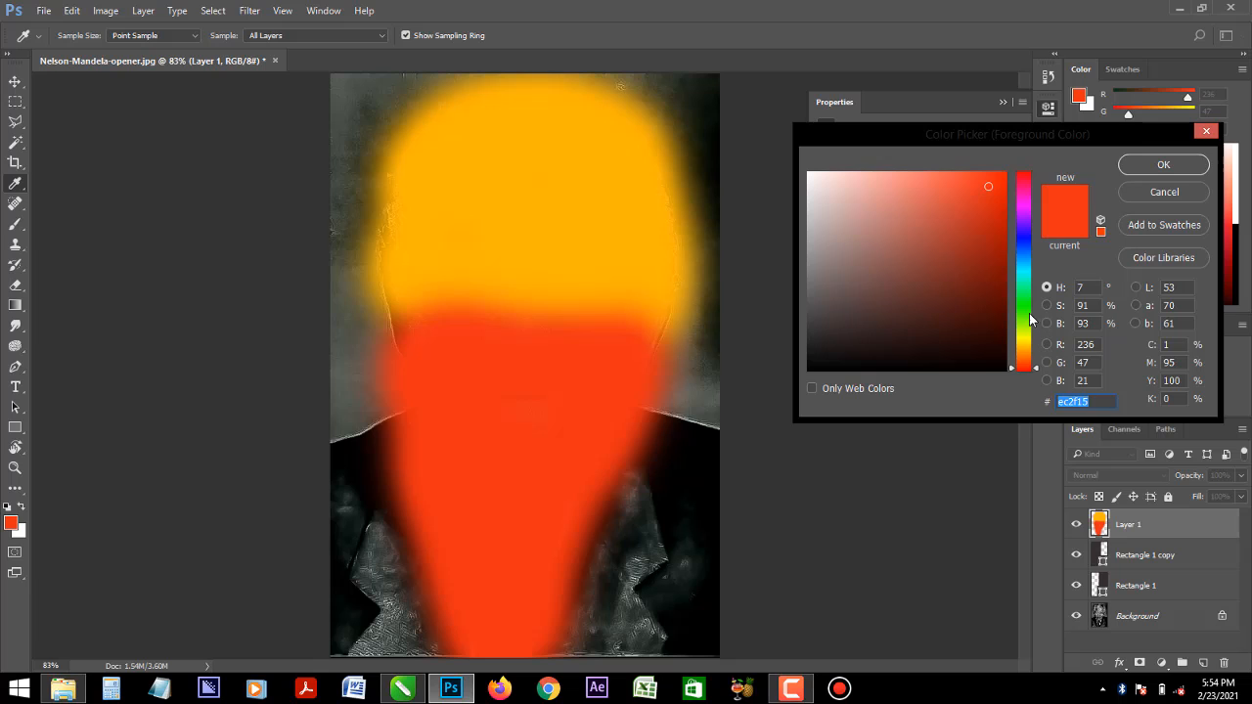
drag(1028, 337, 992, 281)
click(1163, 164)
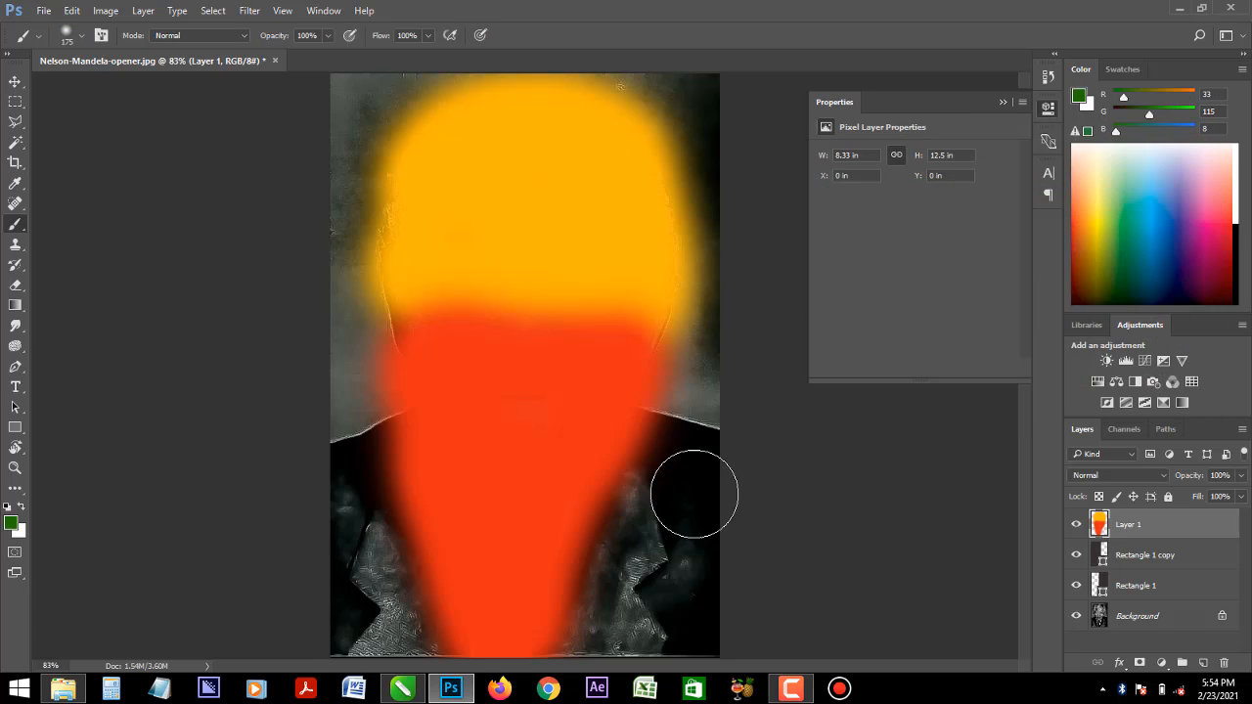
mouse_move(693, 498)
mouse_down()
mouse_move(684, 596)
mouse_move(643, 652)
mouse_move(628, 620)
mouse_move(705, 434)
mouse_move(718, 361)
mouse_move(590, 654)
mouse_up()
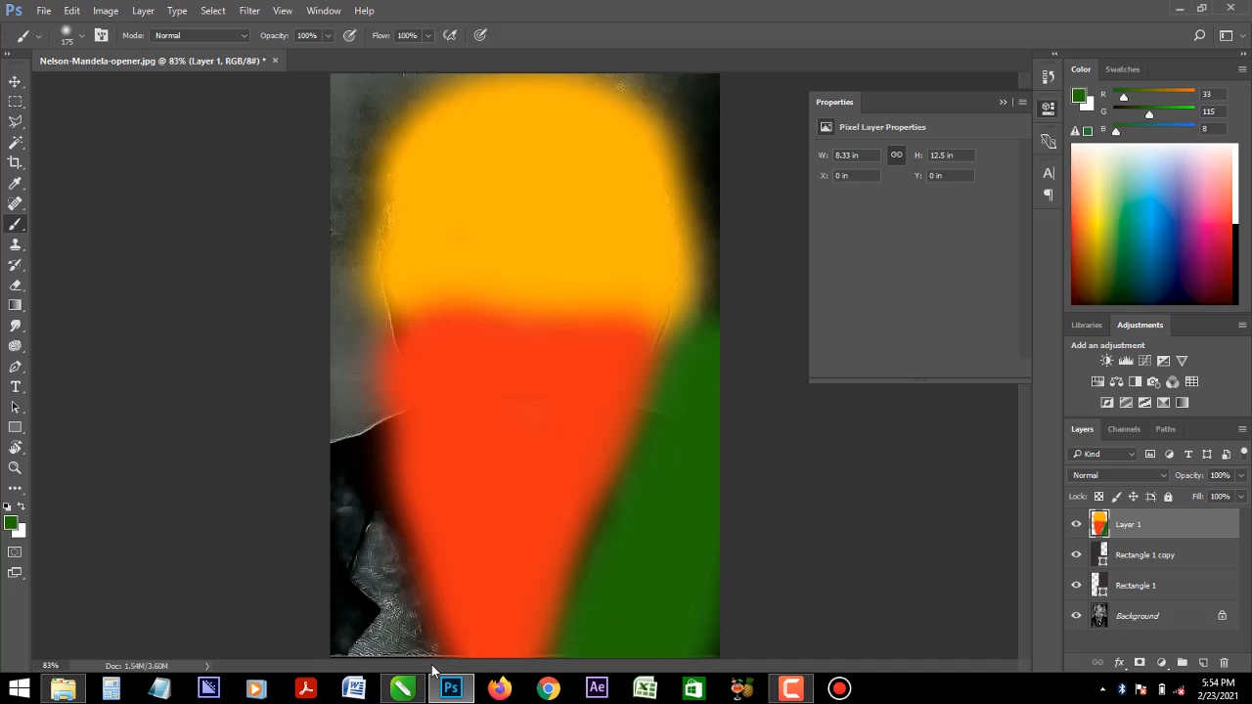
- Paint dark green over the jacket and background on the portrait's left side and across the background above the head
mouse_move(405, 629)
mouse_down()
mouse_move(354, 618)
mouse_move(345, 425)
mouse_move(371, 641)
mouse_move(399, 649)
mouse_move(319, 335)
mouse_move(315, 159)
mouse_move(358, 62)
mouse_up()
mouse_move(725, 339)
mouse_down()
mouse_move(734, 186)
mouse_move(723, 130)
mouse_move(689, 78)
mouse_move(651, 62)
mouse_move(423, 58)
mouse_move(481, 42)
mouse_up()
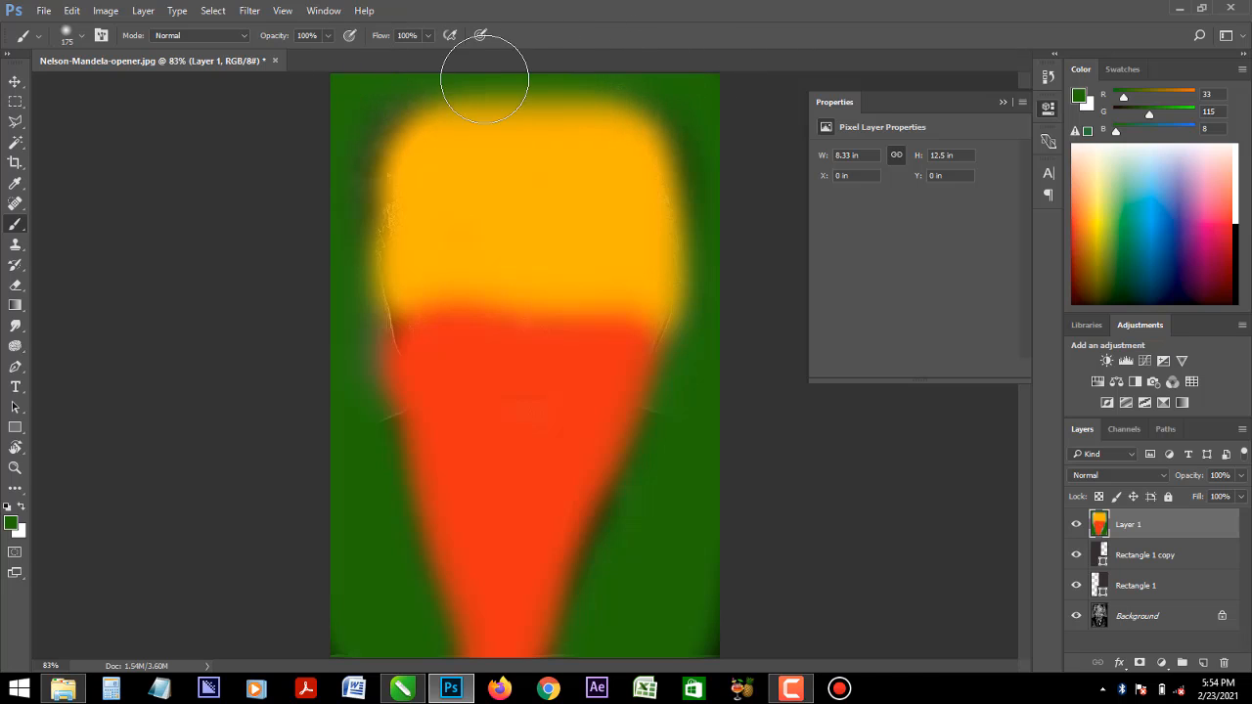
- Try the Vivid Light and Color blend modes on the painted colour layer
click(1116, 476)
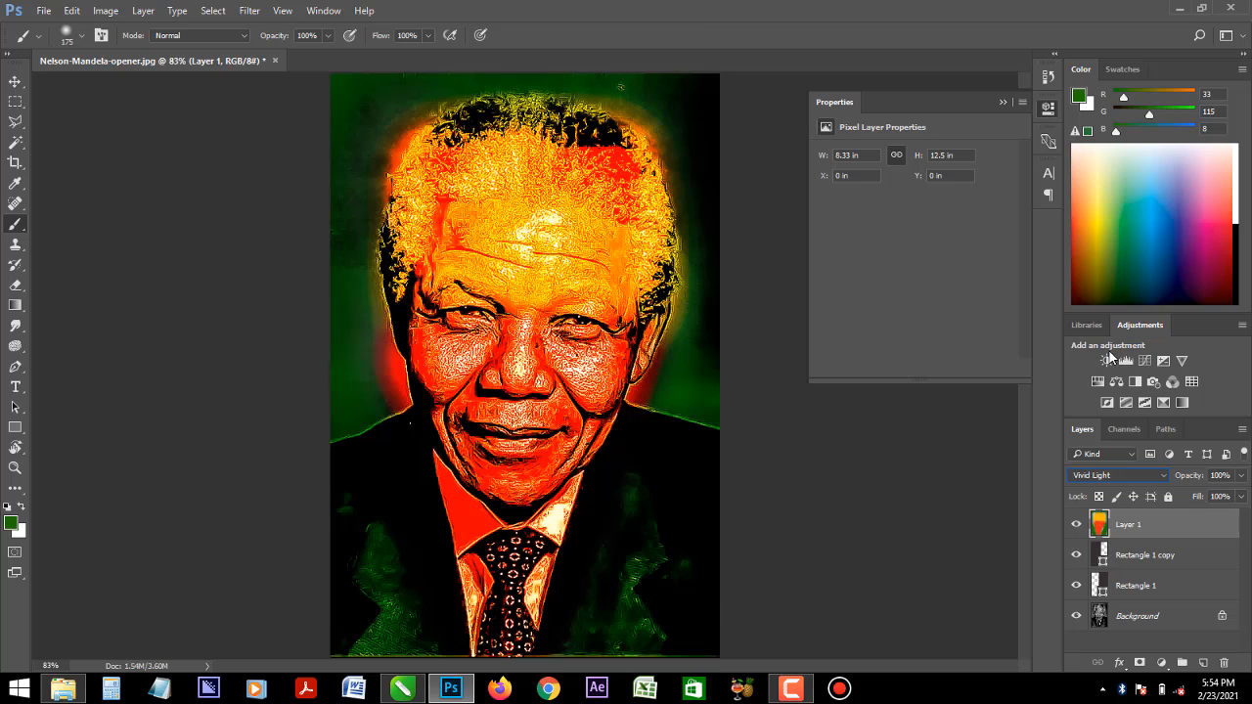
click(1102, 477)
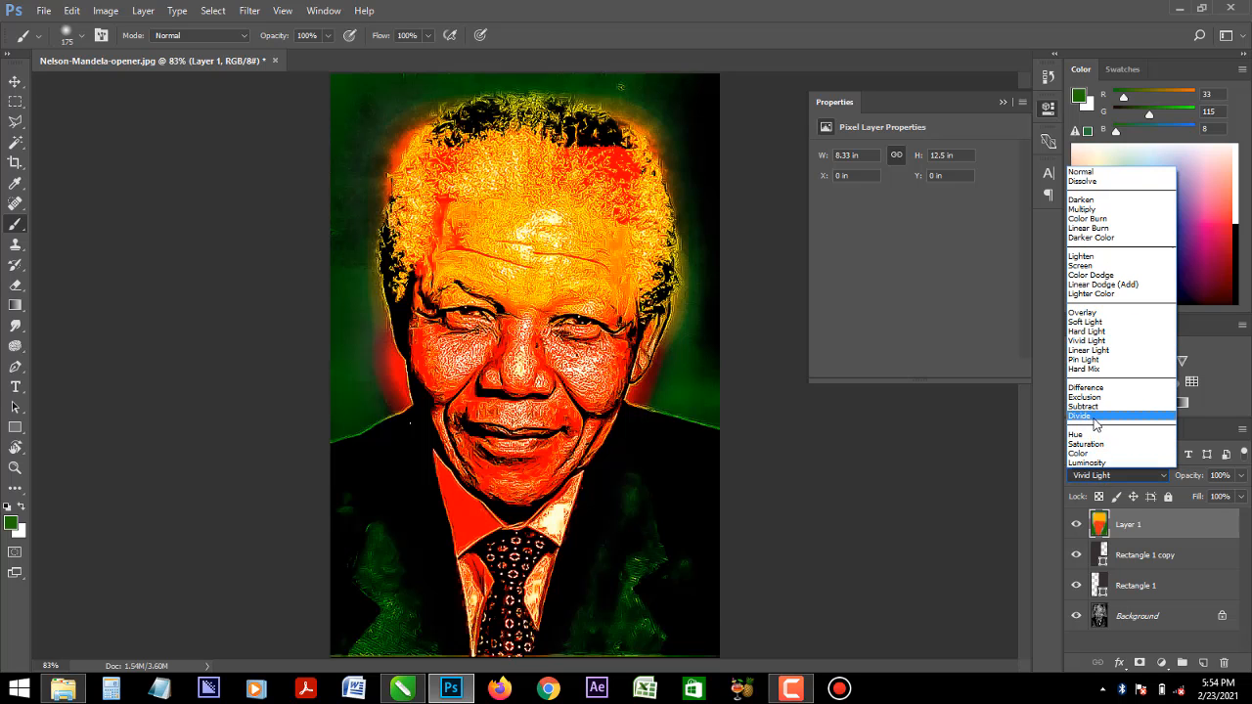
click(1096, 342)
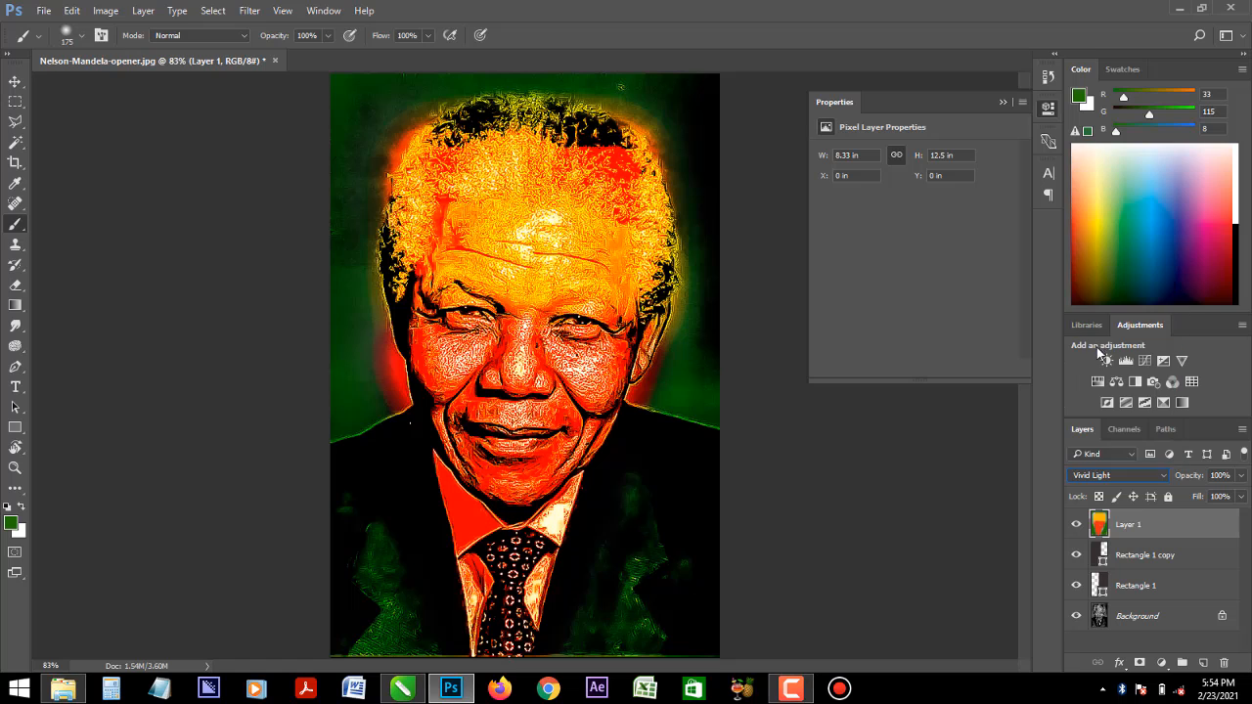
click(1097, 477)
click(1089, 454)
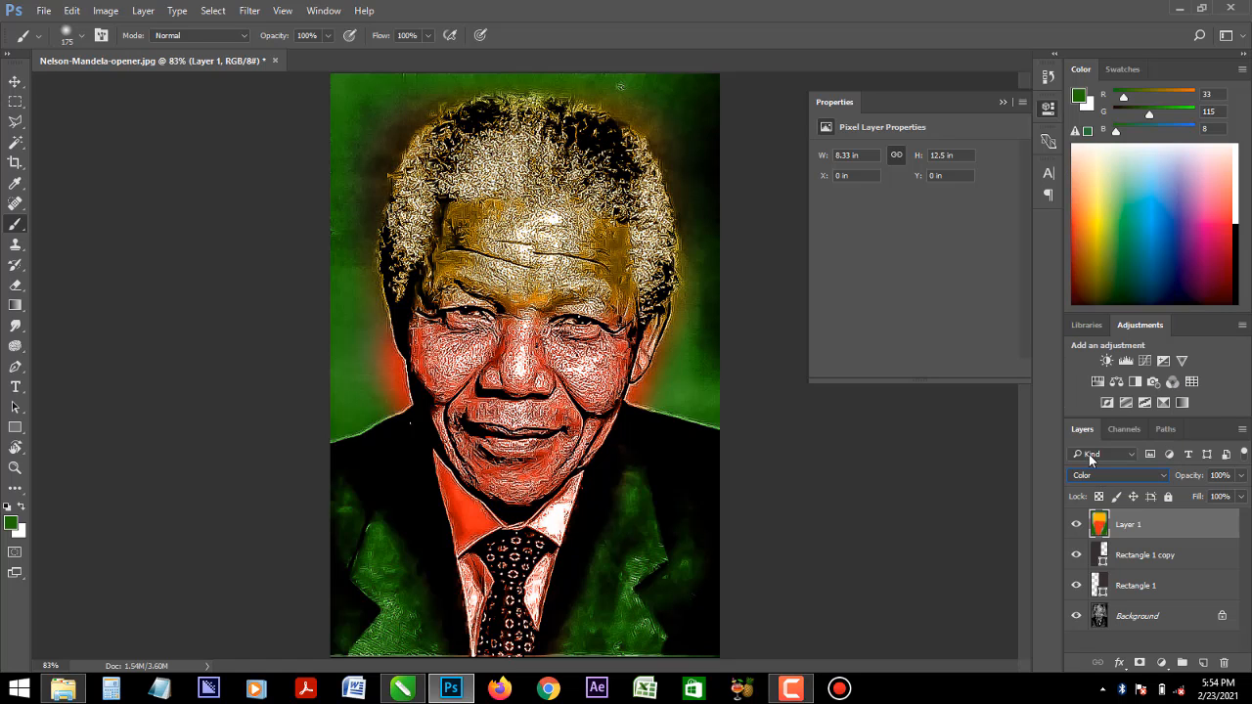
- Preview the painted colour layer in the Luminosity, Saturation, Hue and Divide blend modes
click(1102, 480)
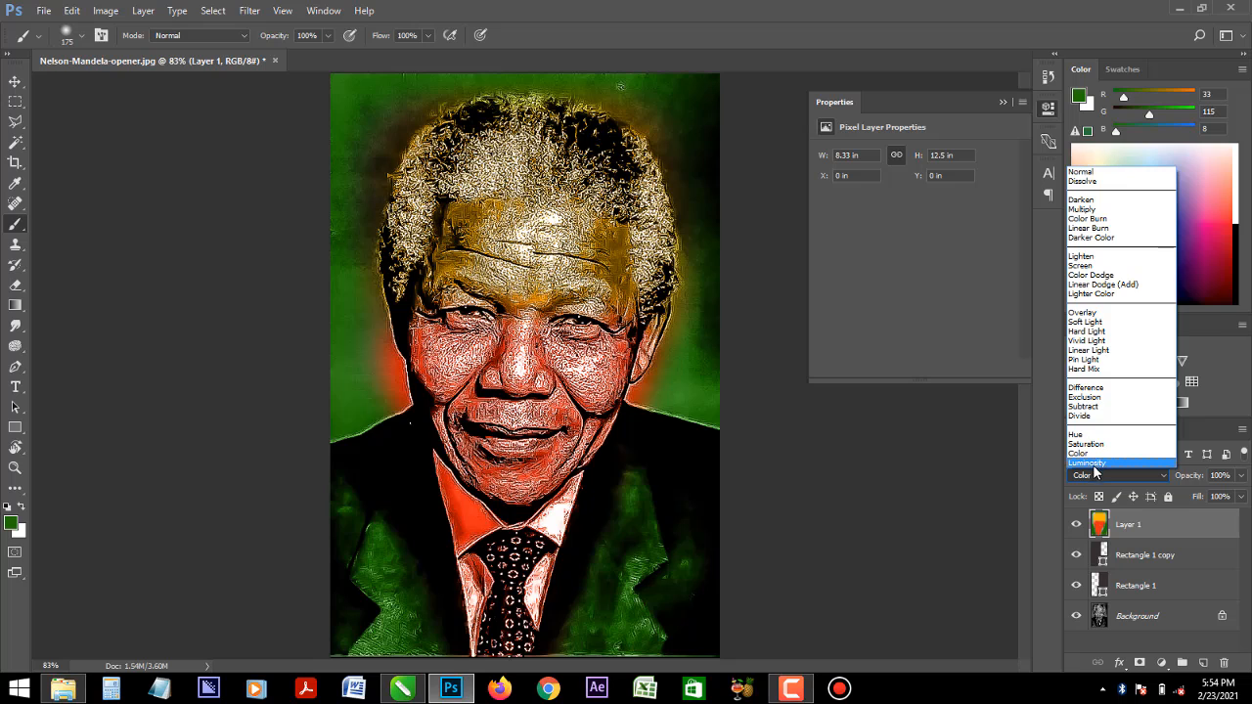
click(1088, 463)
click(1097, 476)
click(1086, 444)
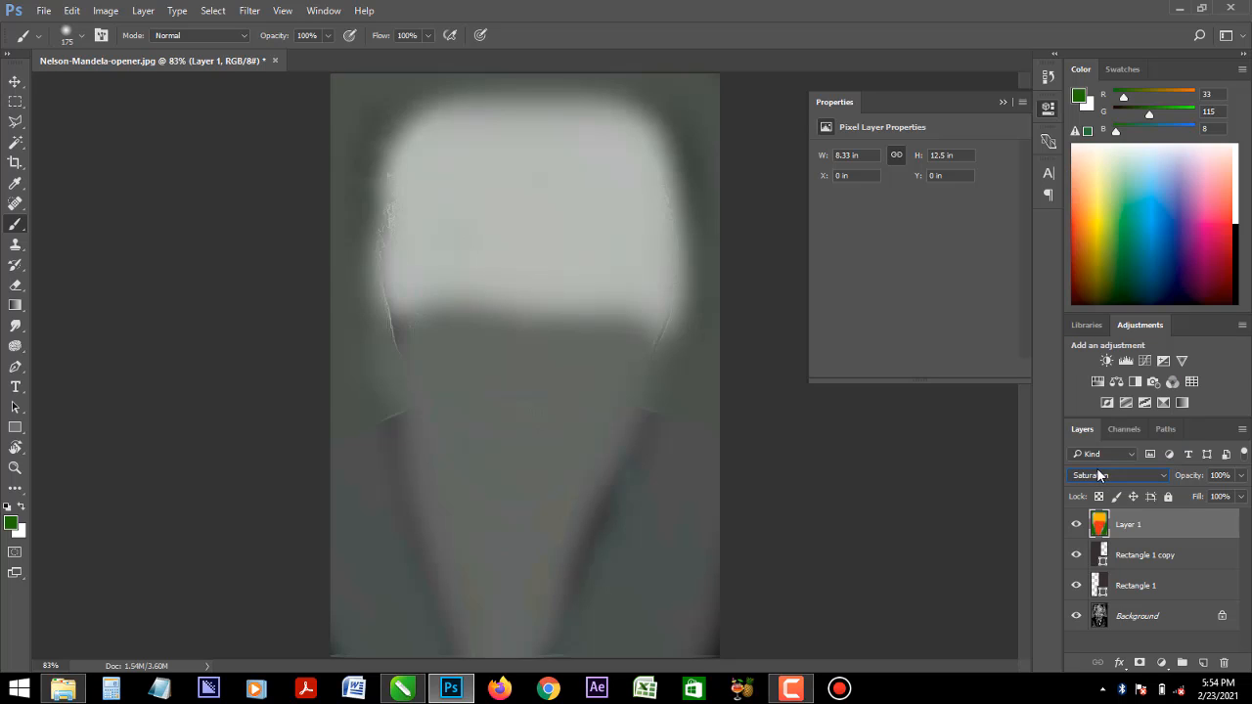
click(1097, 475)
click(1086, 436)
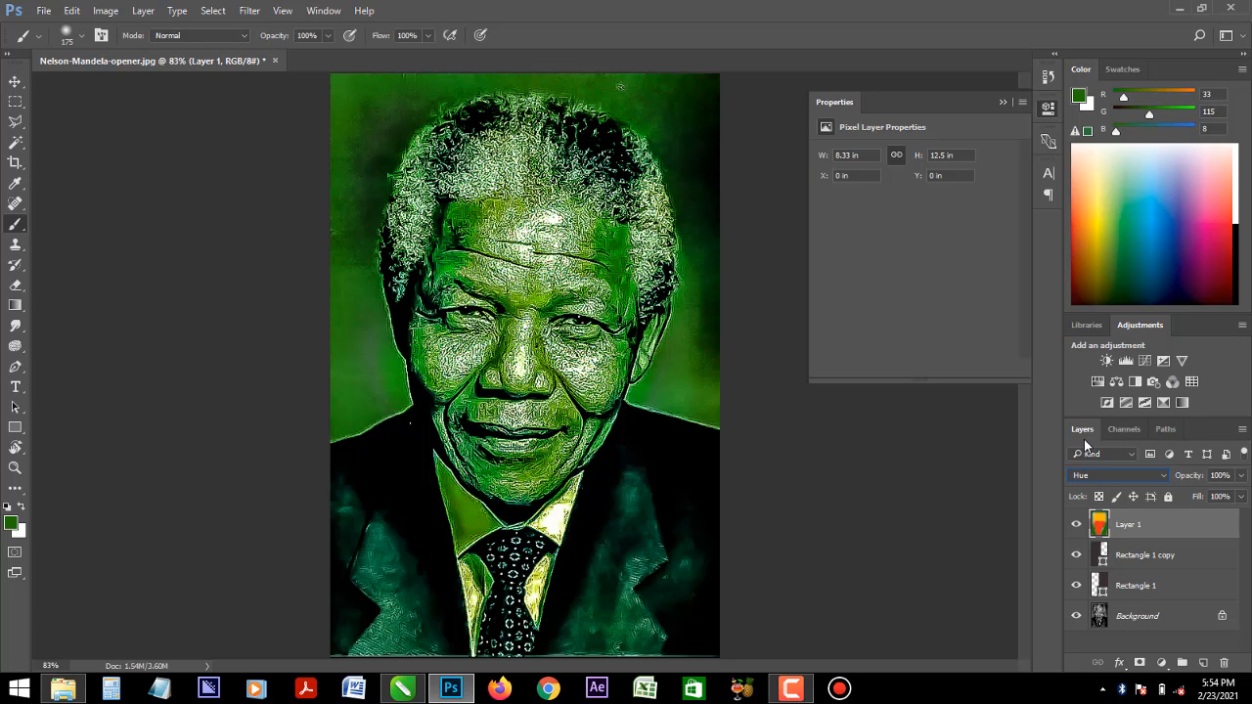
click(1094, 477)
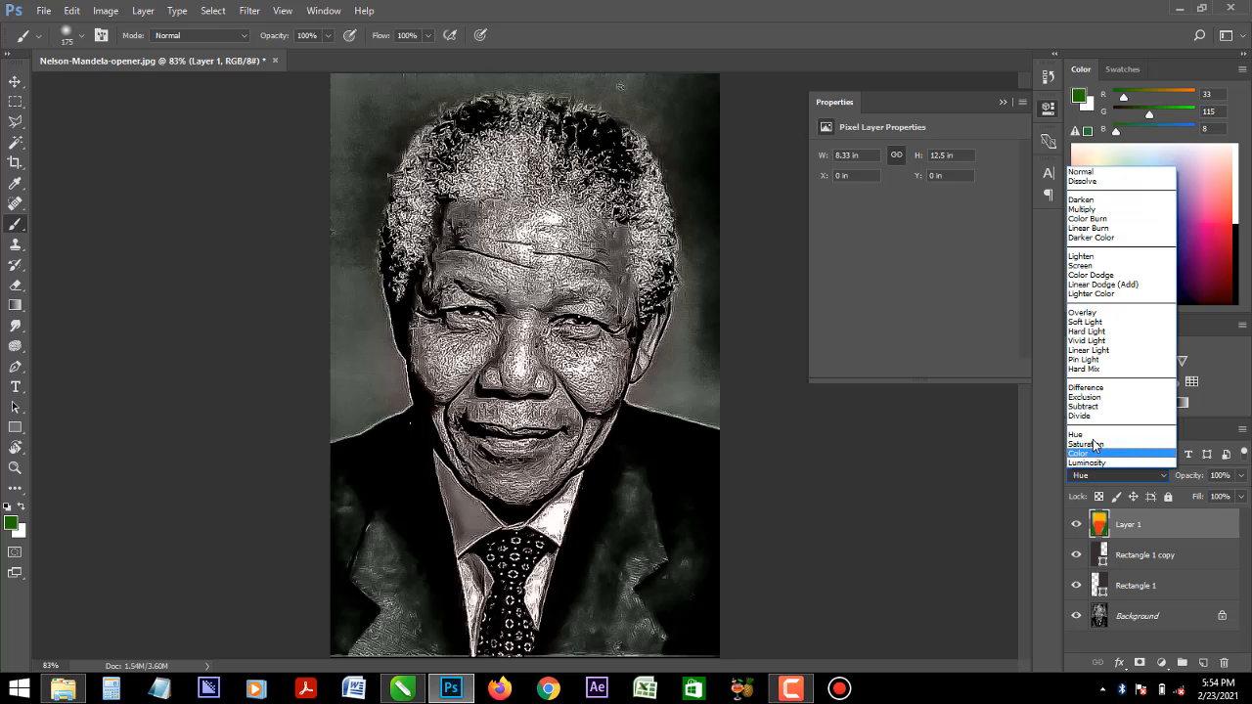
click(1089, 424)
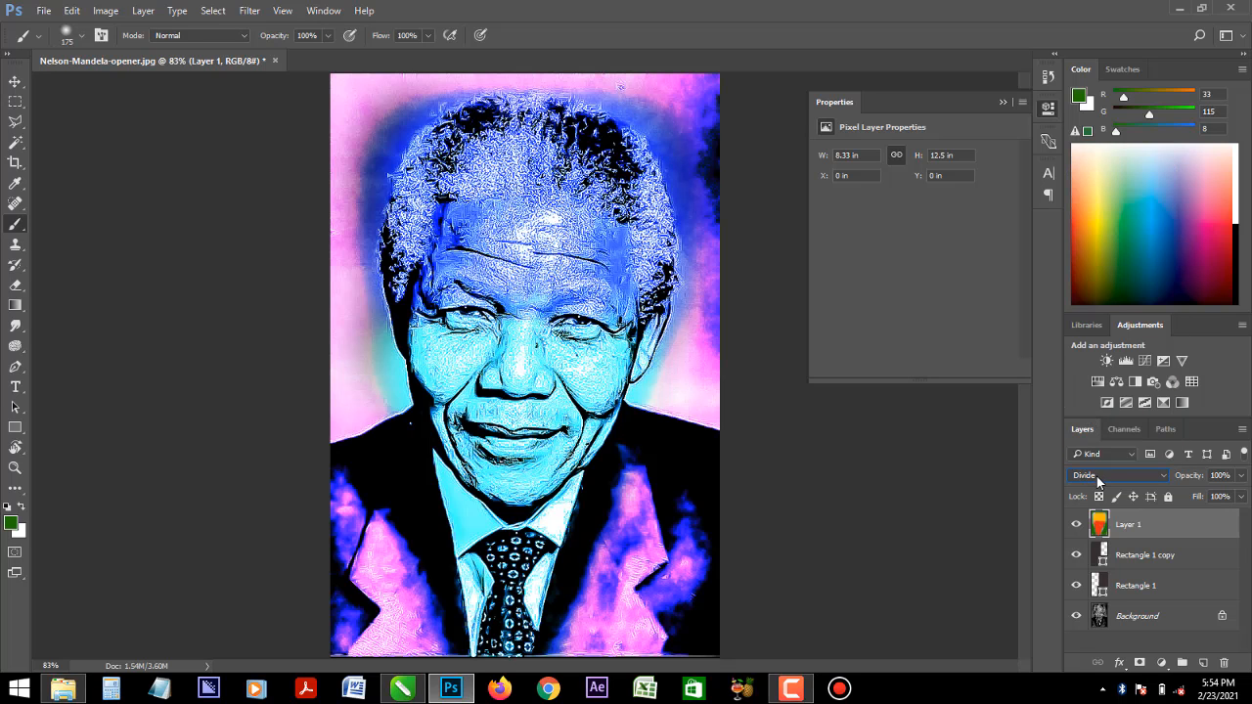
- Preview the painted colour layer in the Subtract, Exclusion and Difference blend modes
click(1097, 478)
click(1098, 409)
click(1097, 478)
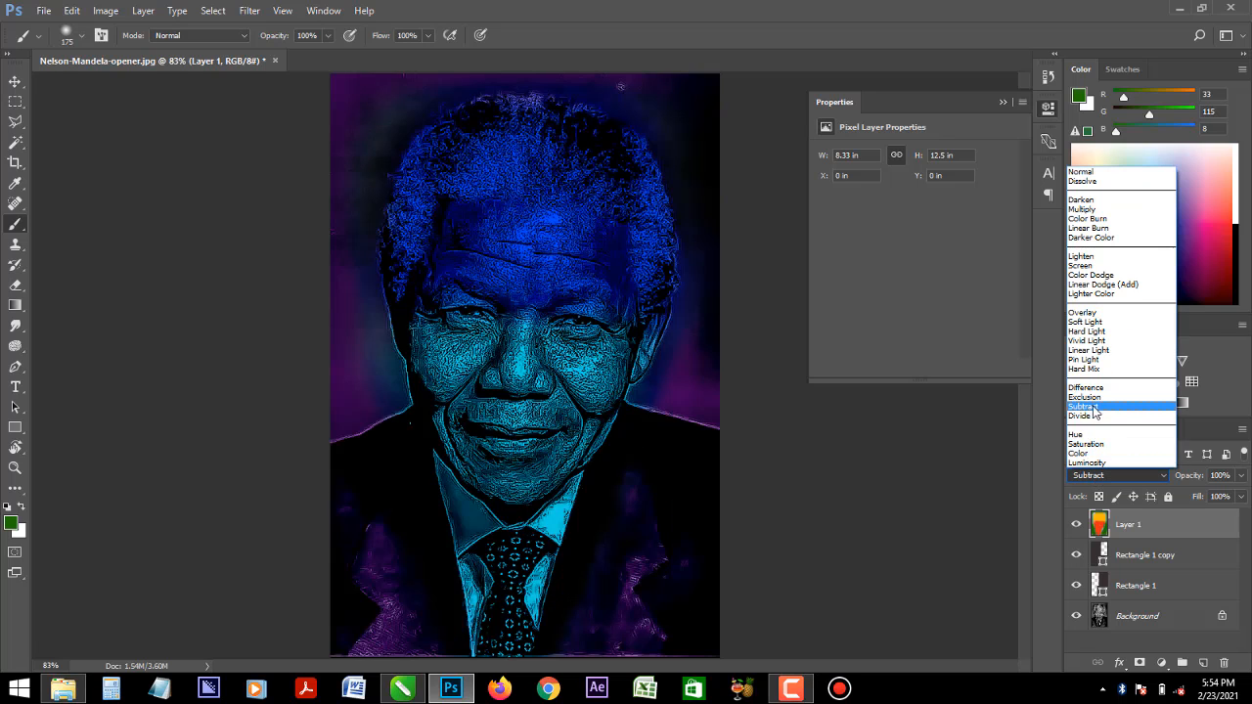
click(1095, 399)
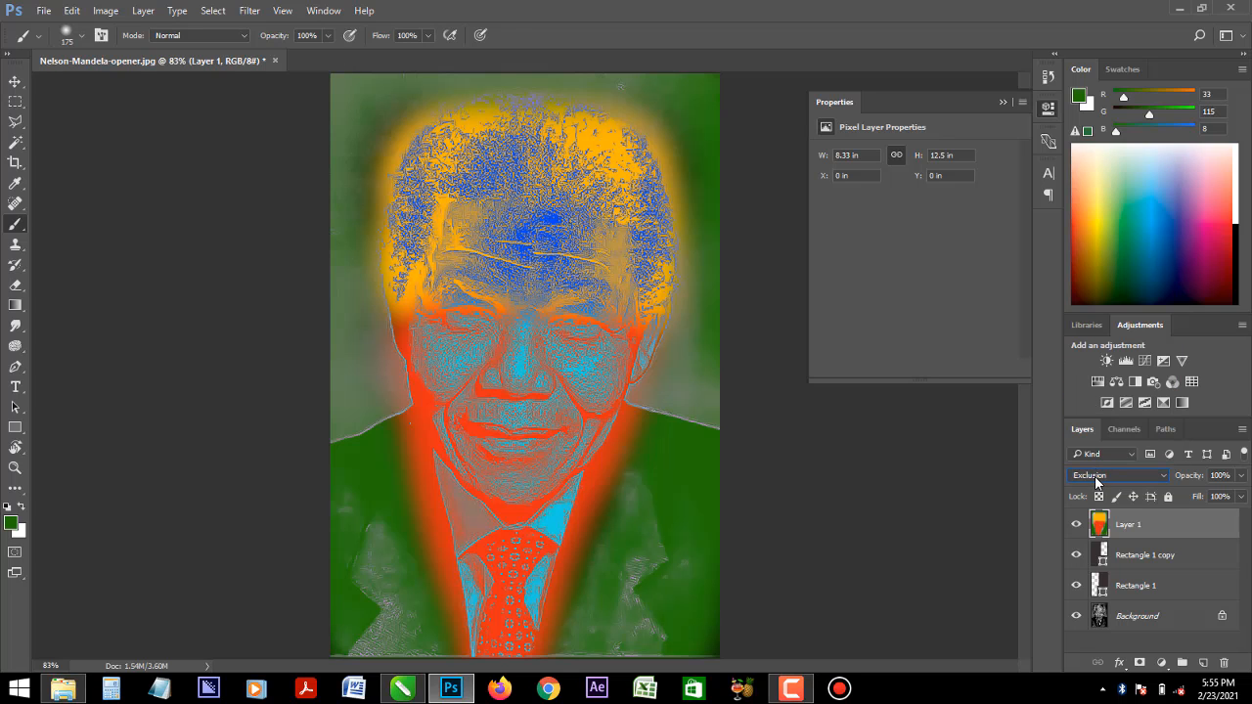
click(1096, 478)
click(1097, 392)
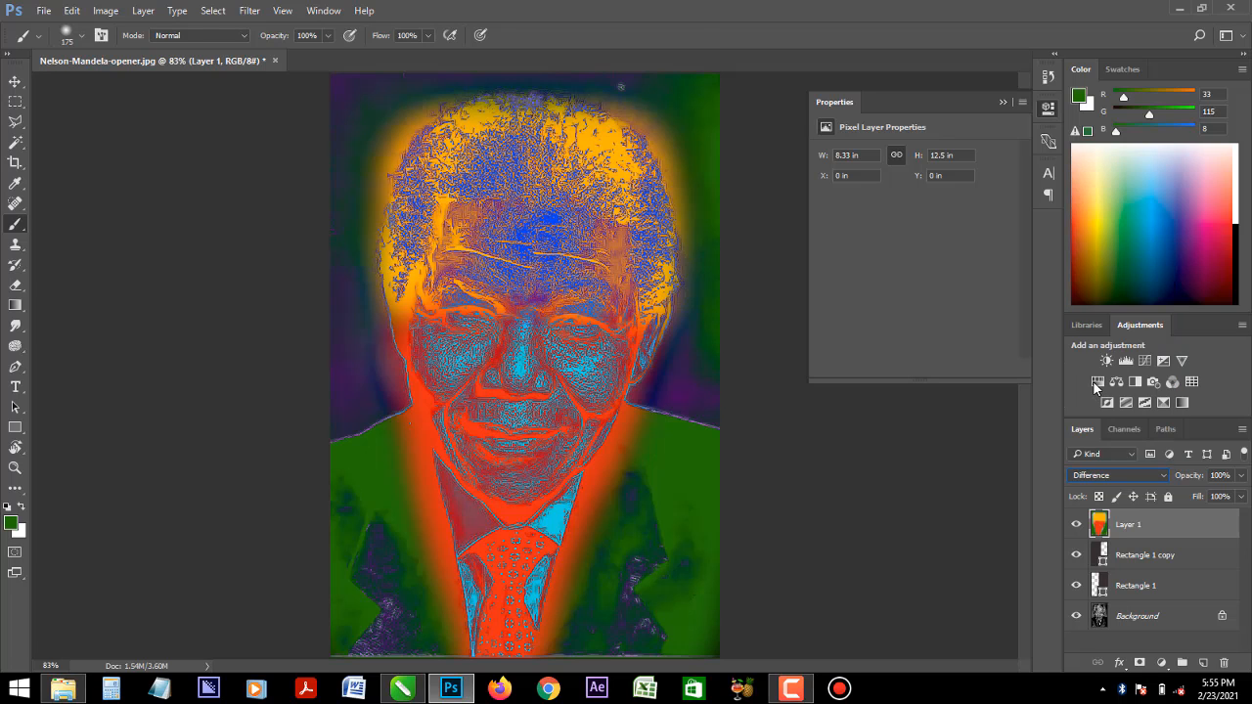
- Preview the painted colour layer in the Hard Mix, Pin Light and Linear Light blend modes
click(1090, 477)
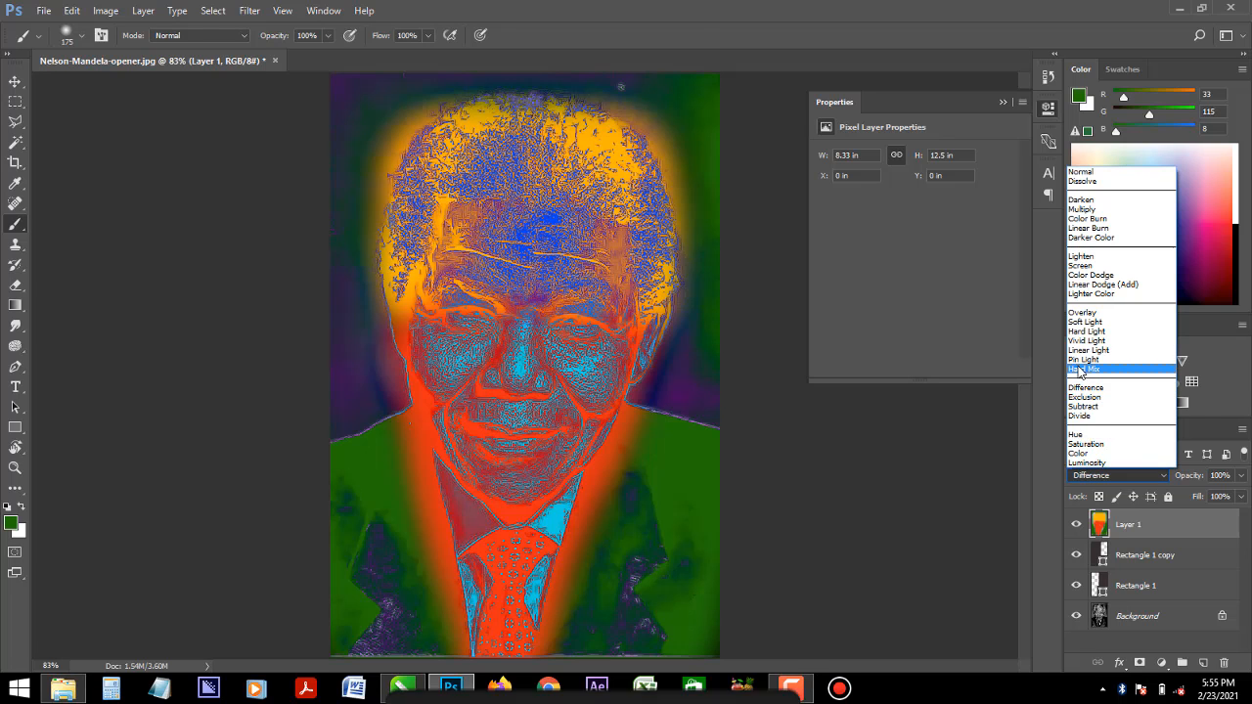
click(1077, 364)
click(1096, 476)
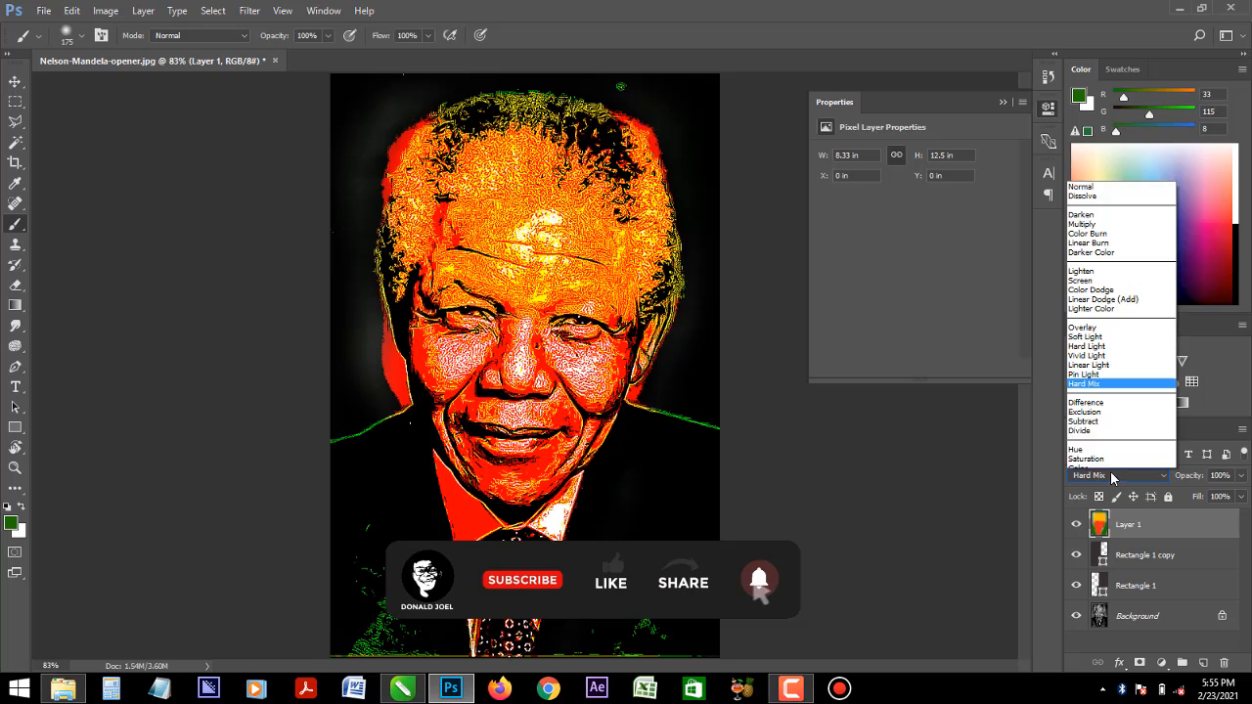
click(1094, 366)
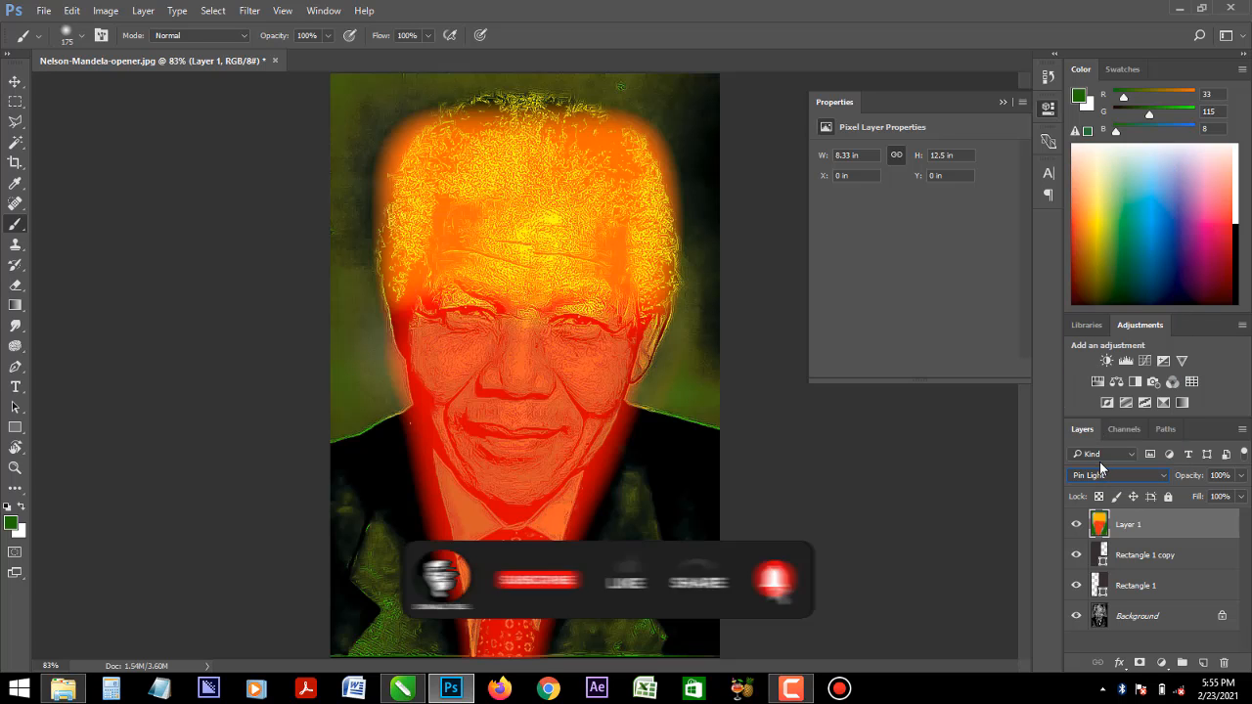
click(1101, 476)
click(1094, 349)
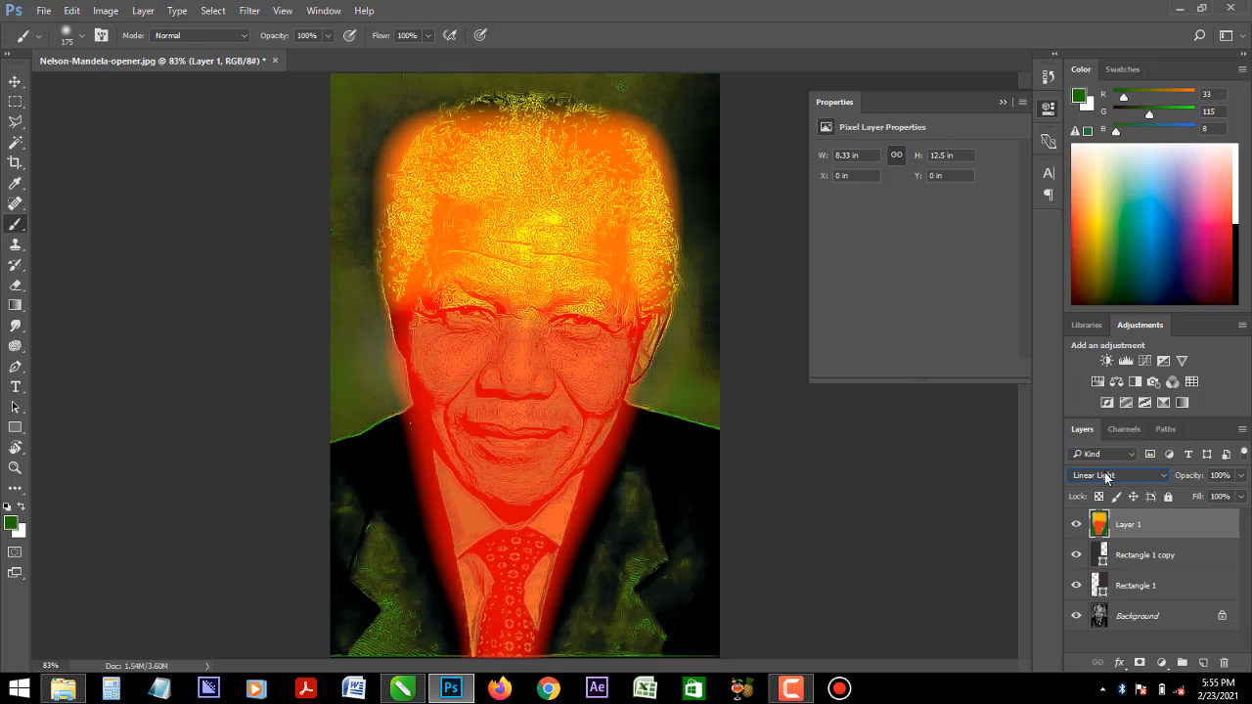
- Compare the Hard Light, Soft Light and Overlay blend modes on the painted colour layer
click(1105, 476)
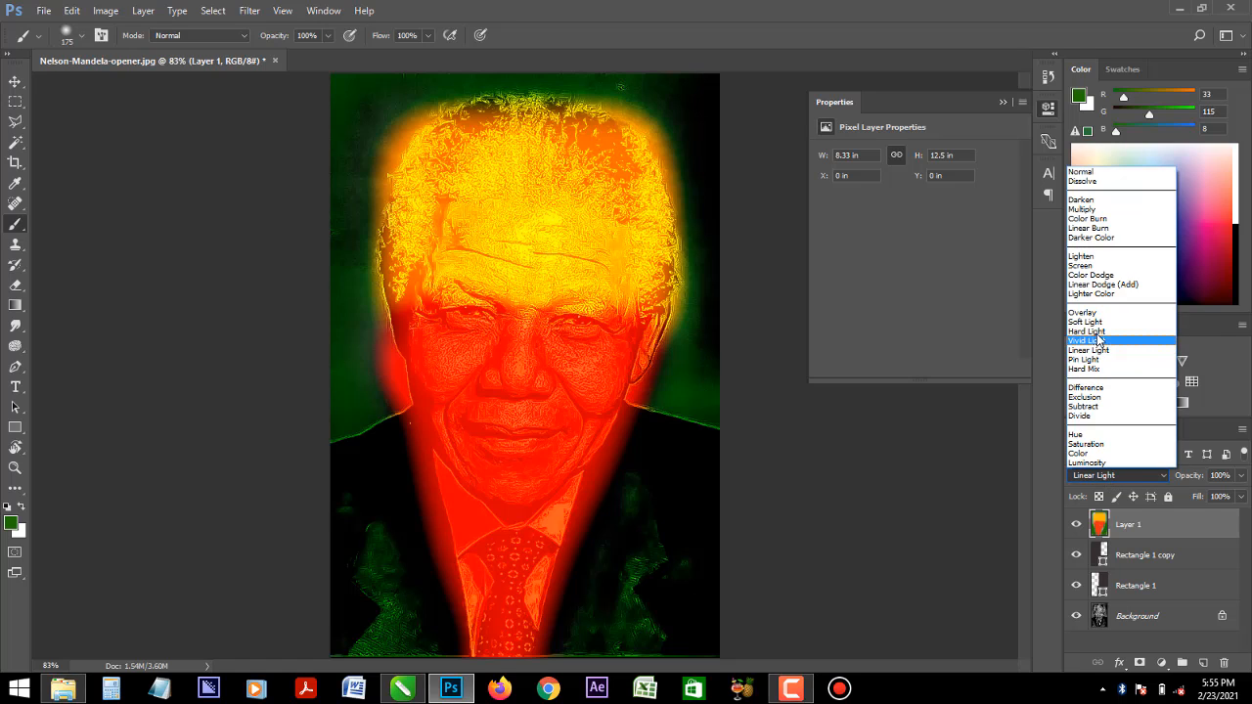
click(1094, 331)
click(1109, 481)
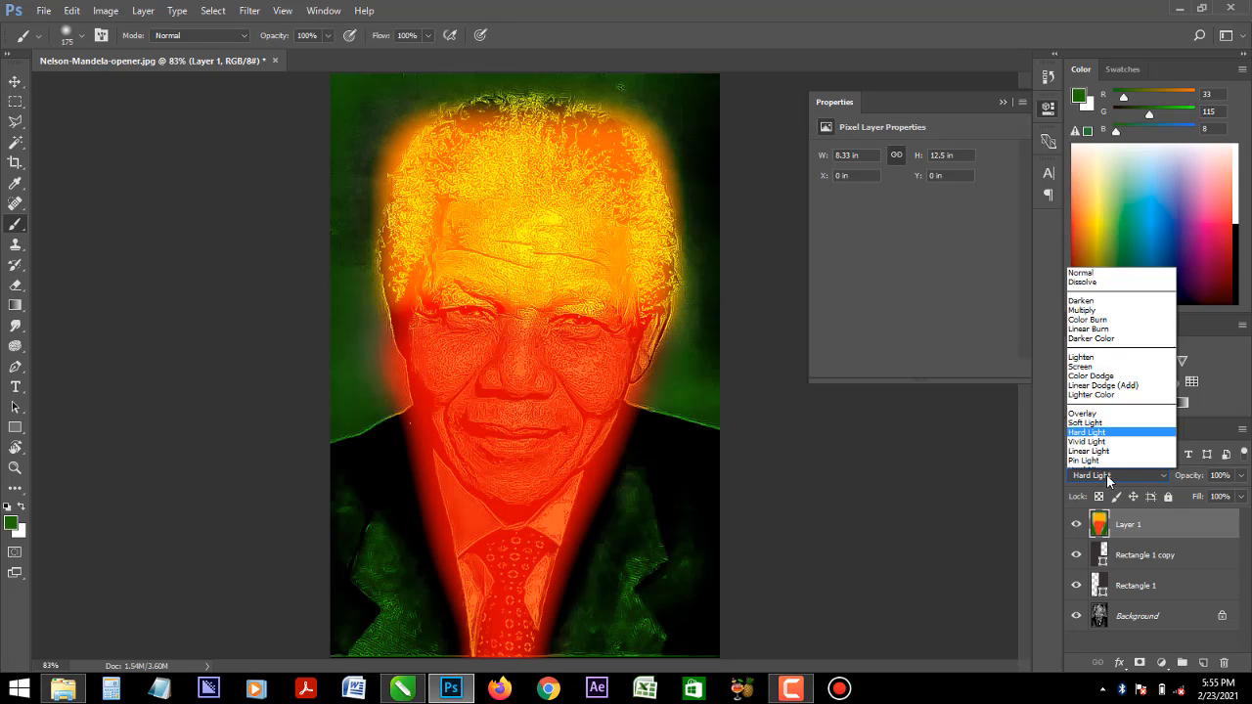
click(1092, 322)
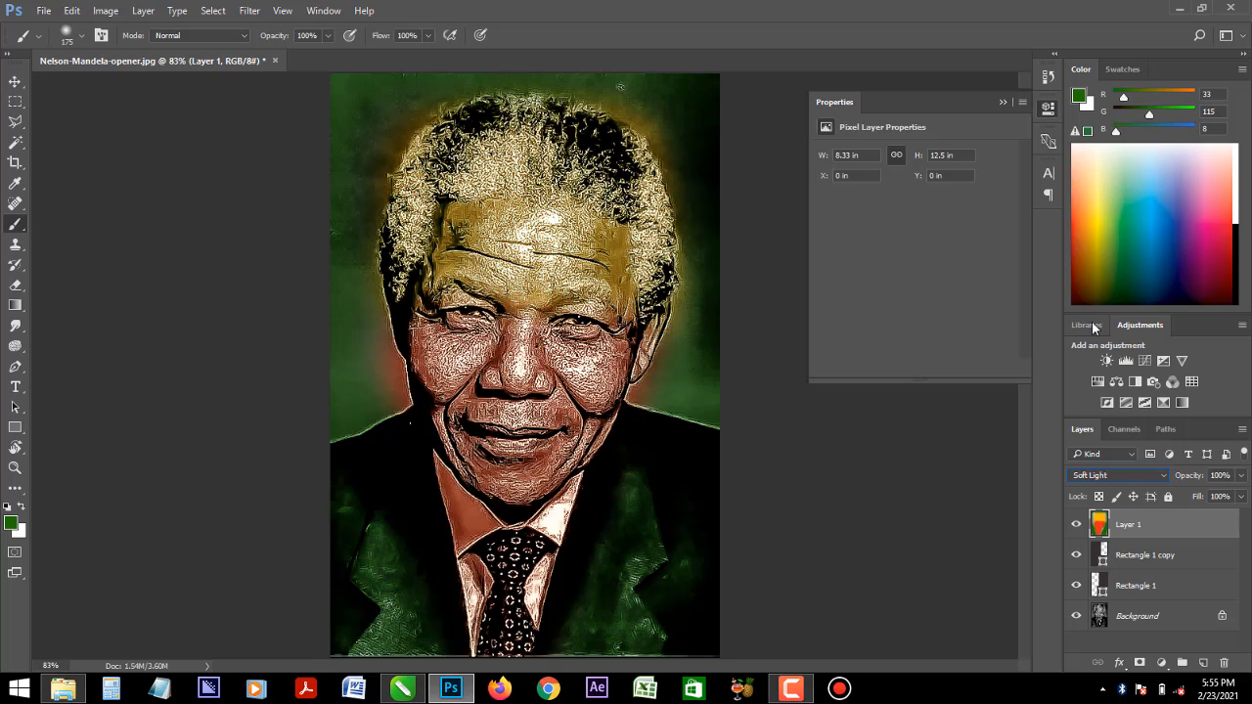
click(1101, 480)
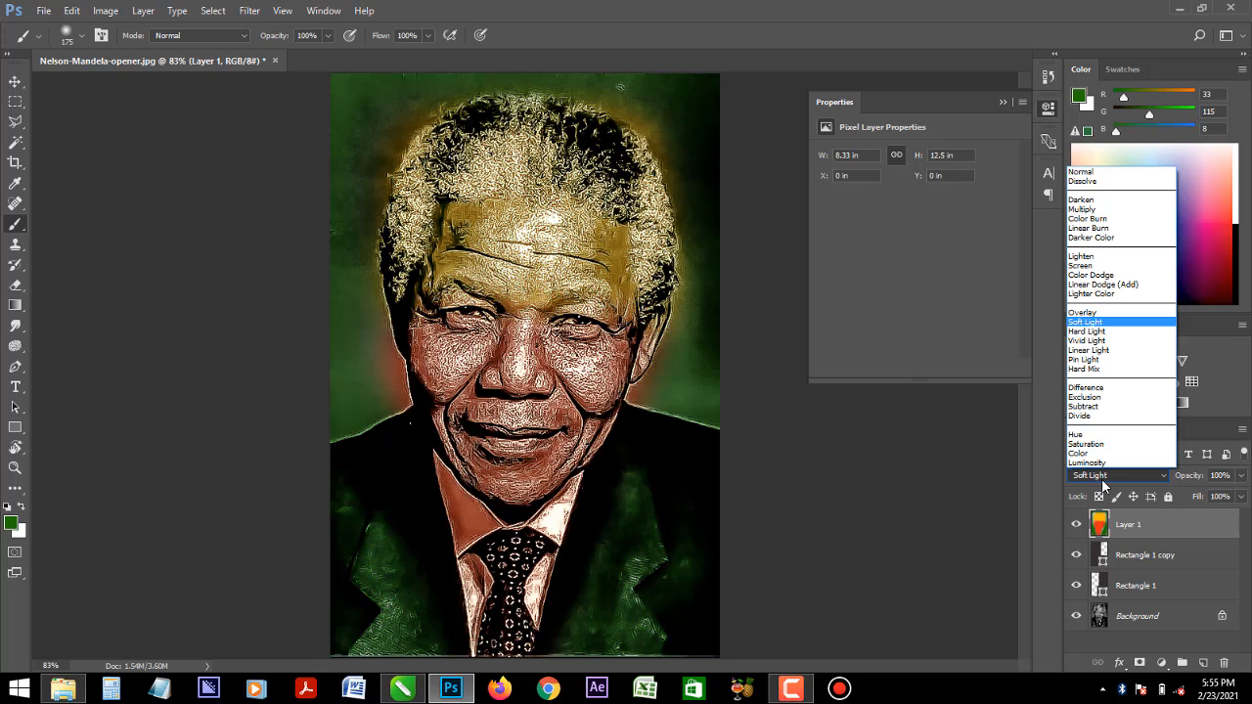
click(1089, 312)
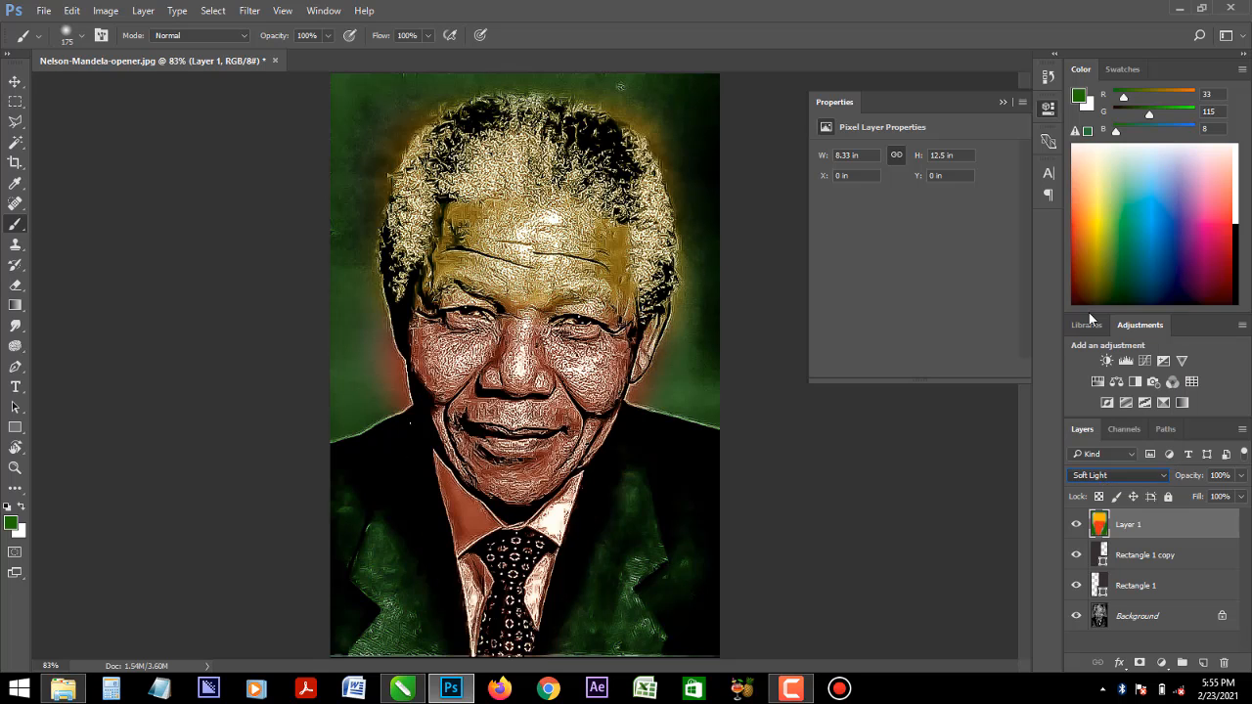
- Compare the Color Dodge, Color Burn and Soft Light blend modes on the painted colour layer
click(1105, 483)
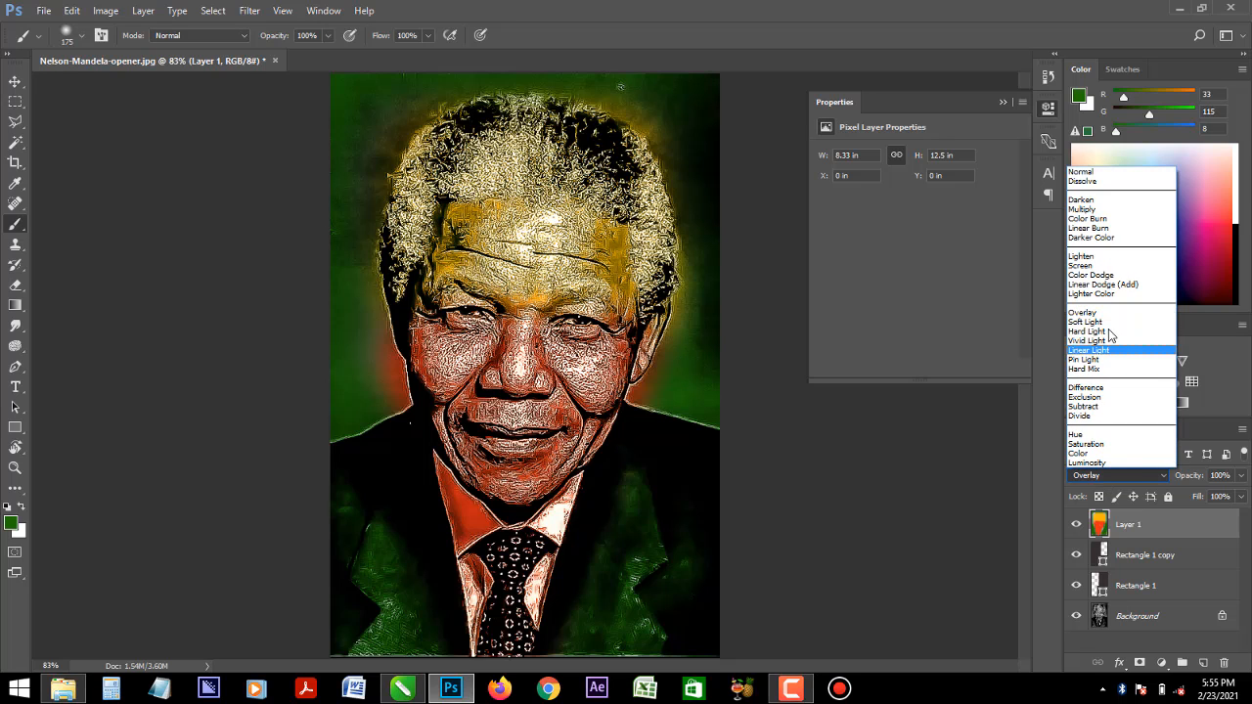
click(1104, 276)
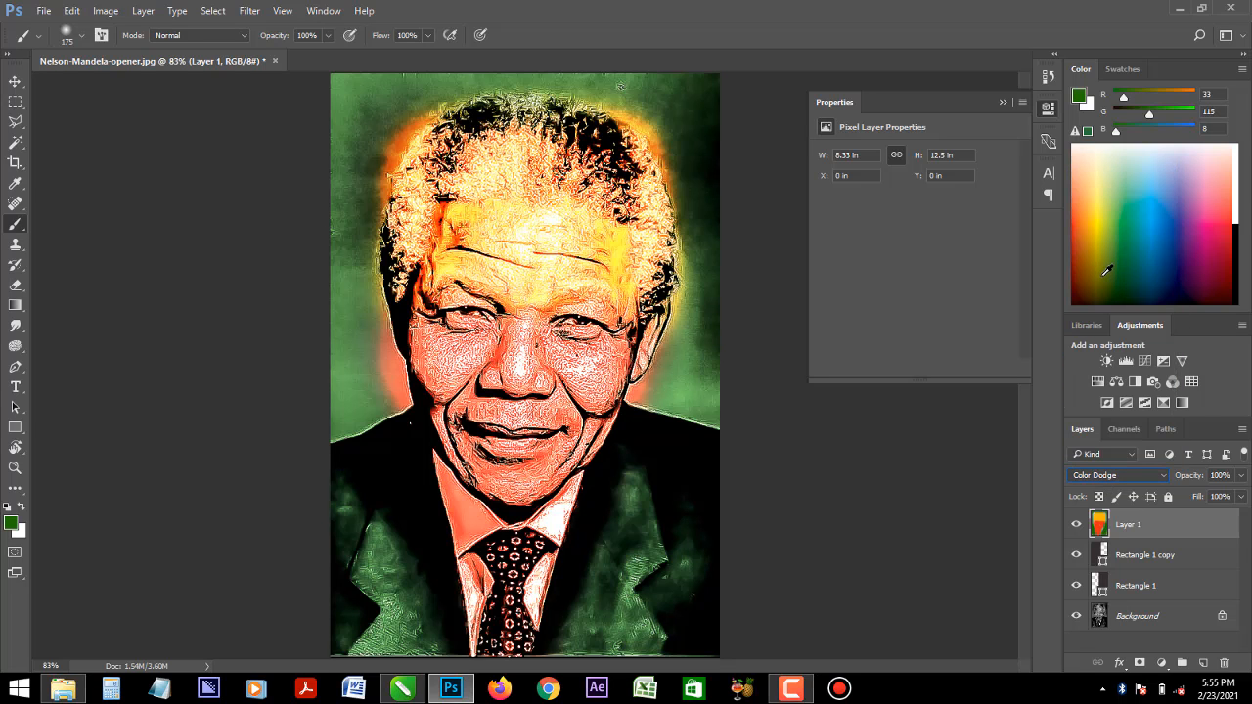
click(1116, 479)
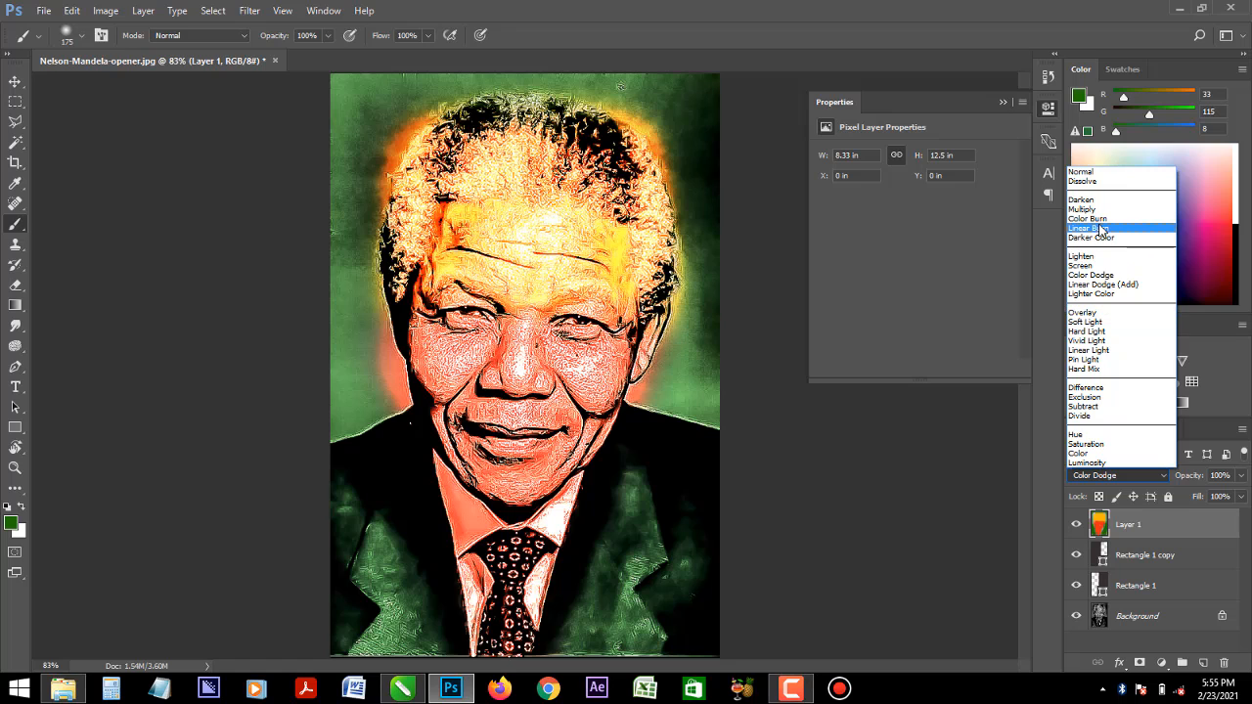
click(1100, 219)
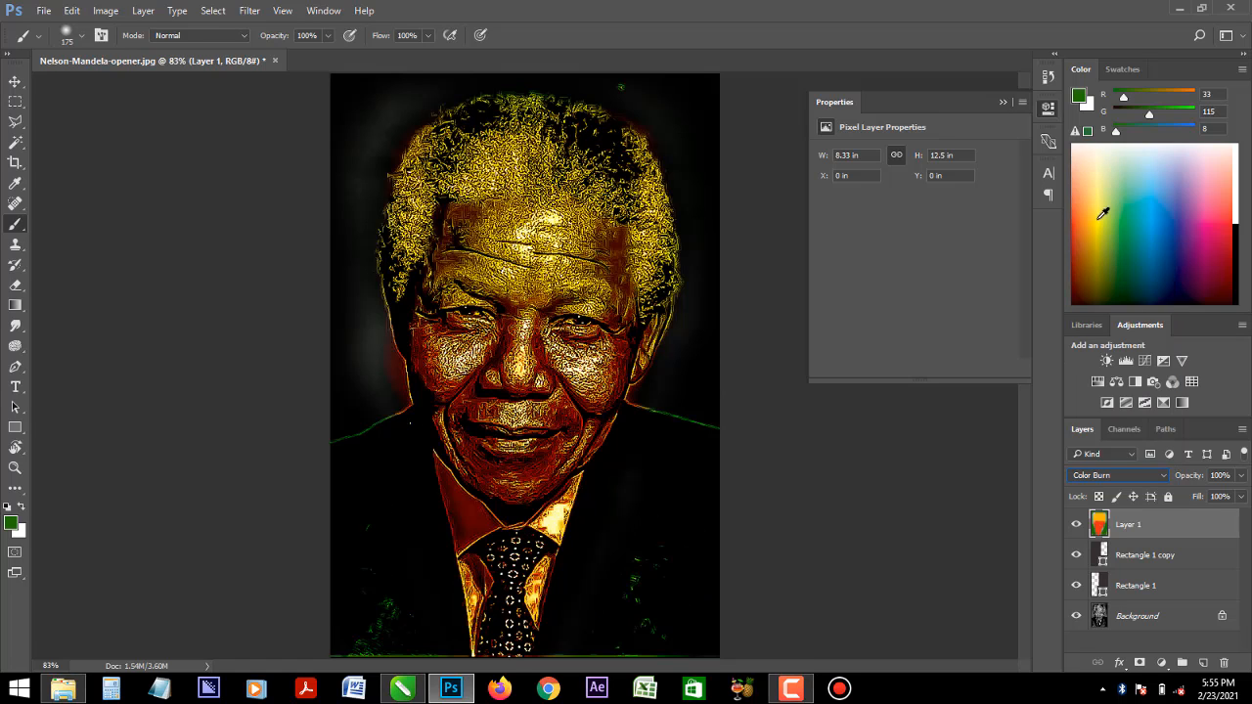
click(1112, 478)
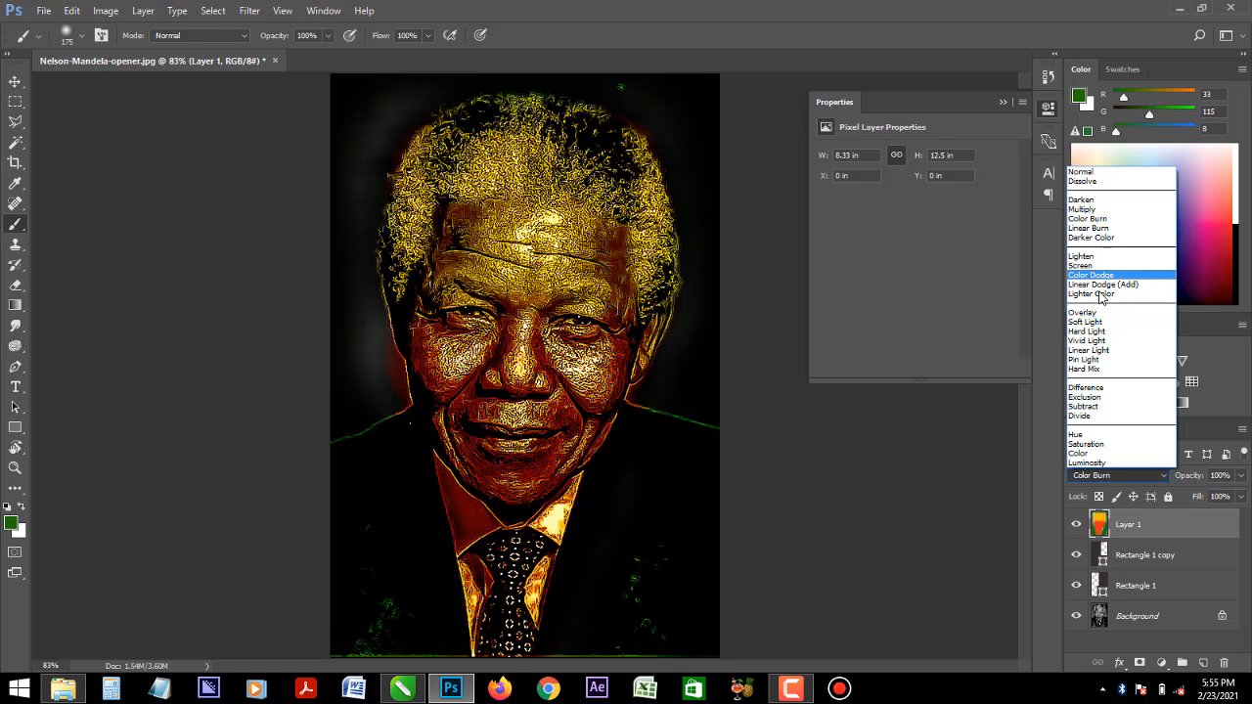
click(1099, 323)
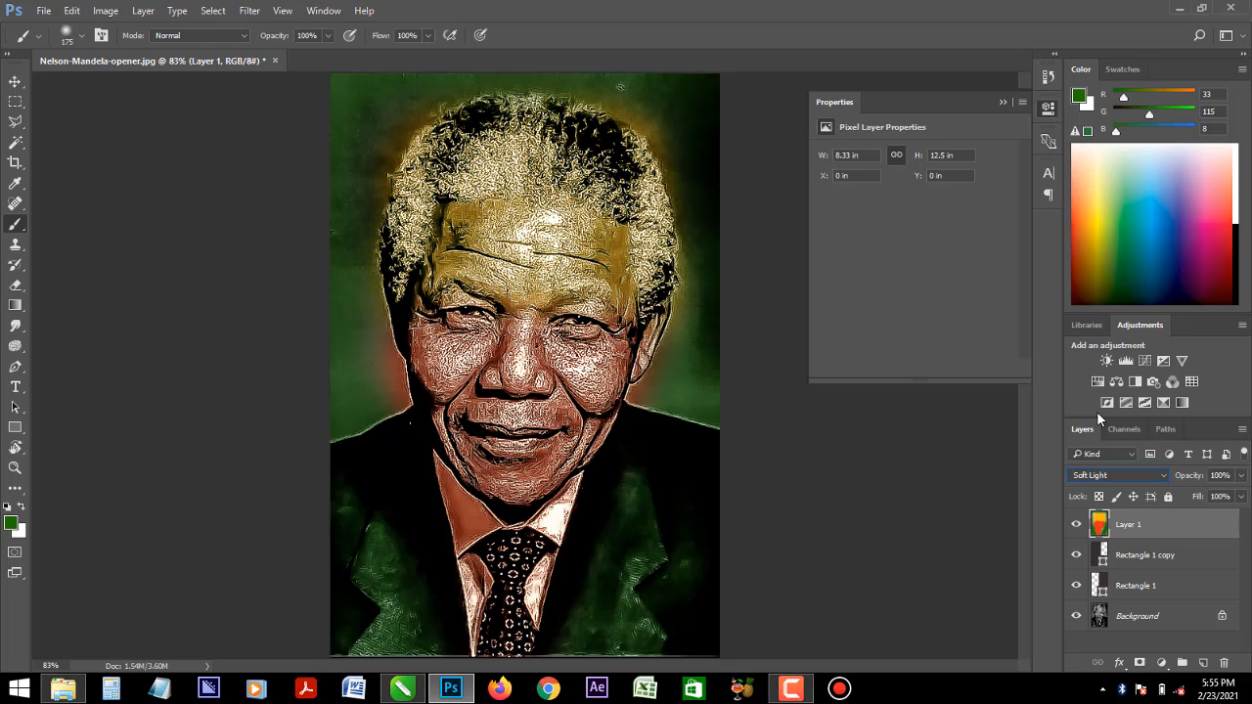
- Set the painted colour layer's blend mode to Overlay and hide both rectangle layers
click(1112, 477)
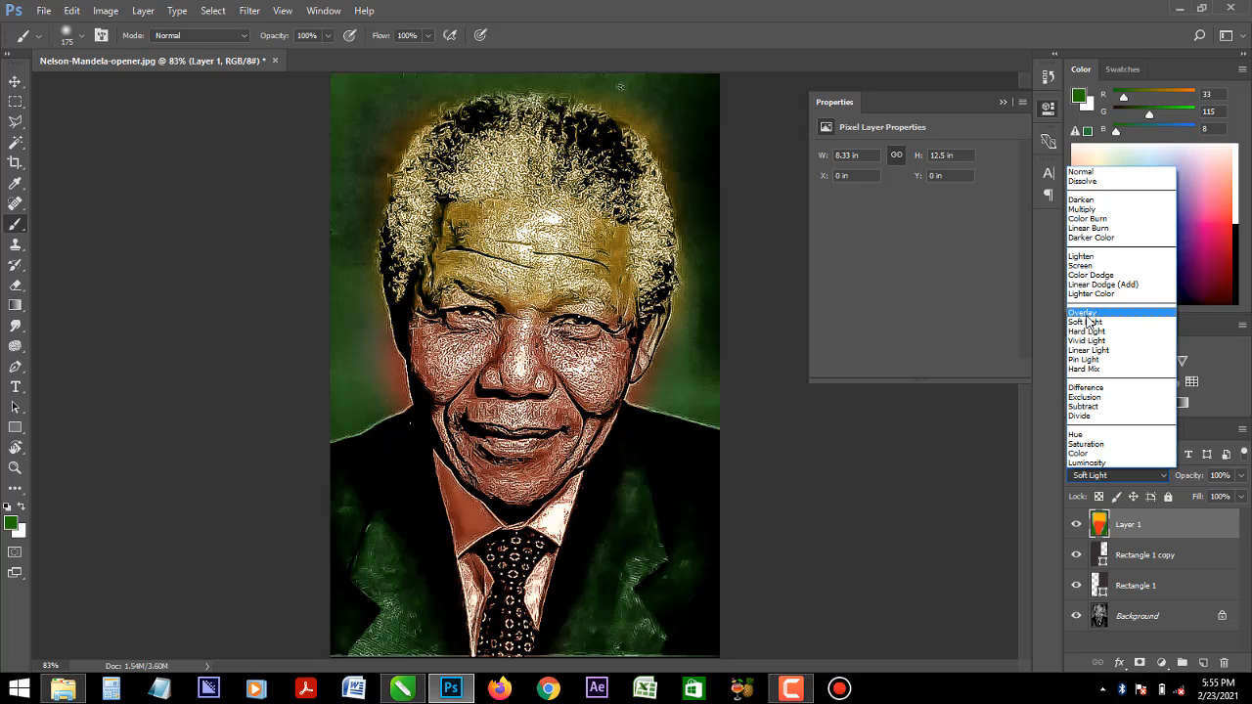
click(1086, 314)
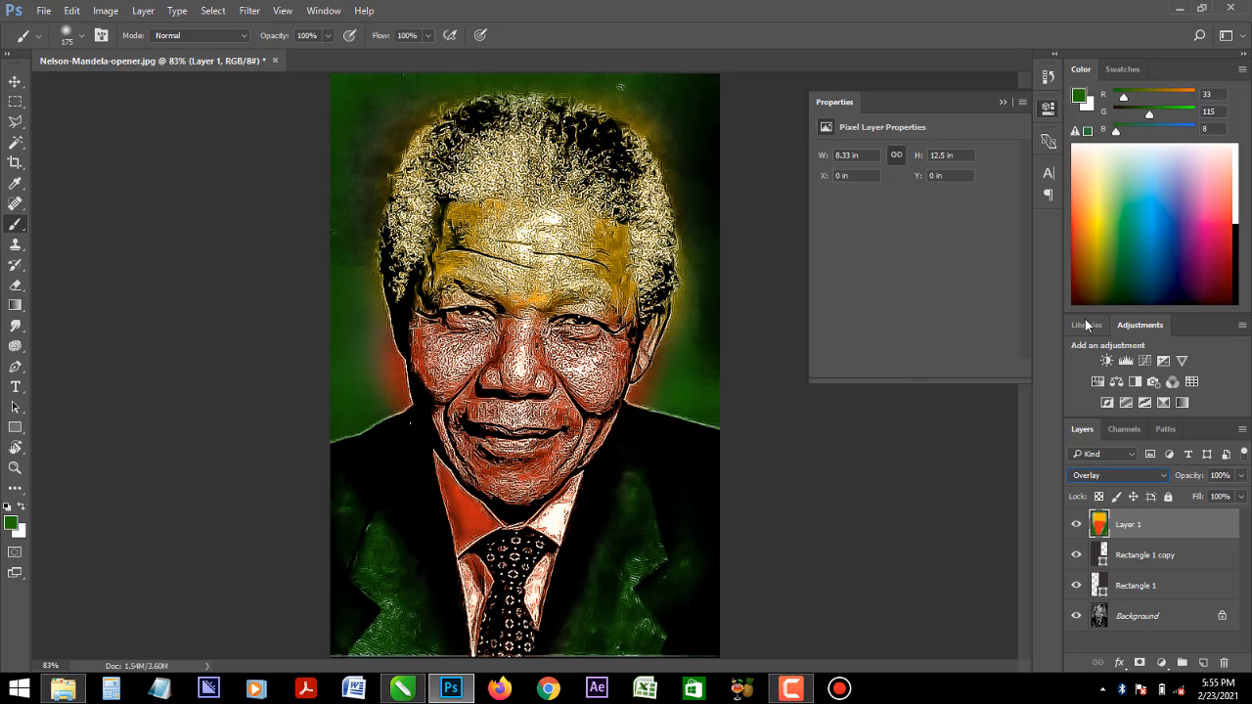
click(1077, 587)
- Raise the Background layer's contrast to 100 with a Brightness/Contrast adjustment
click(1137, 617)
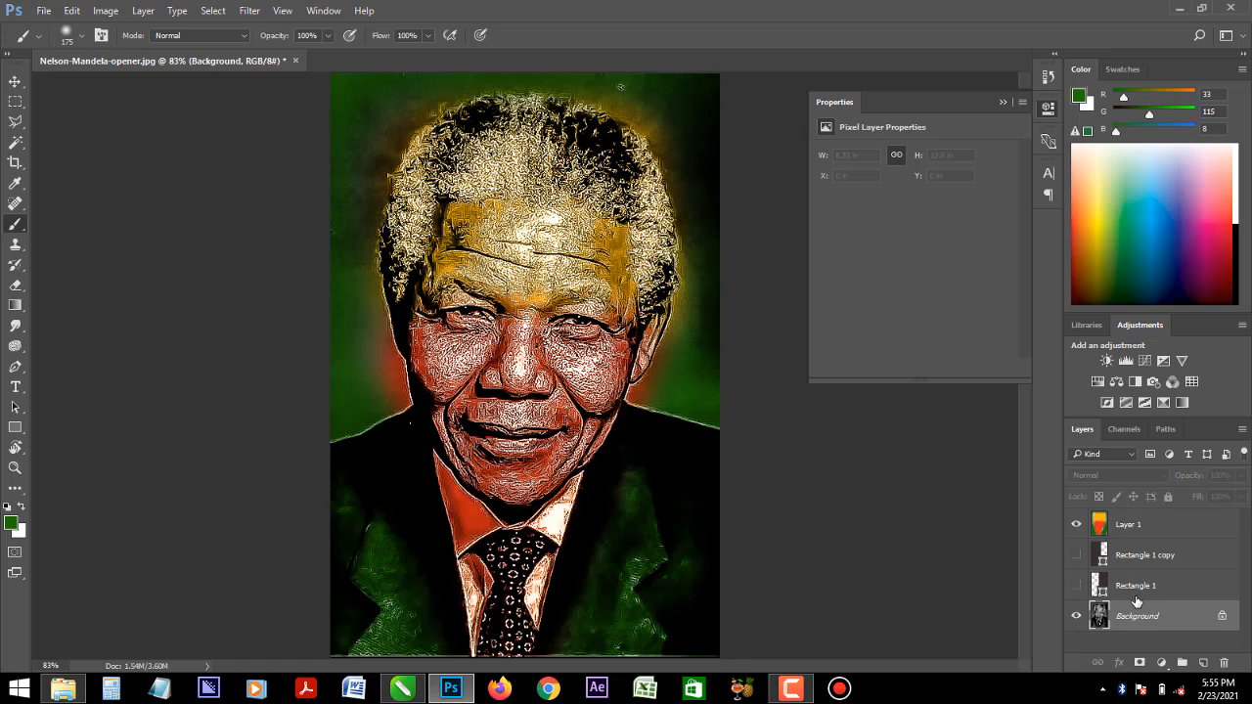
click(15, 83)
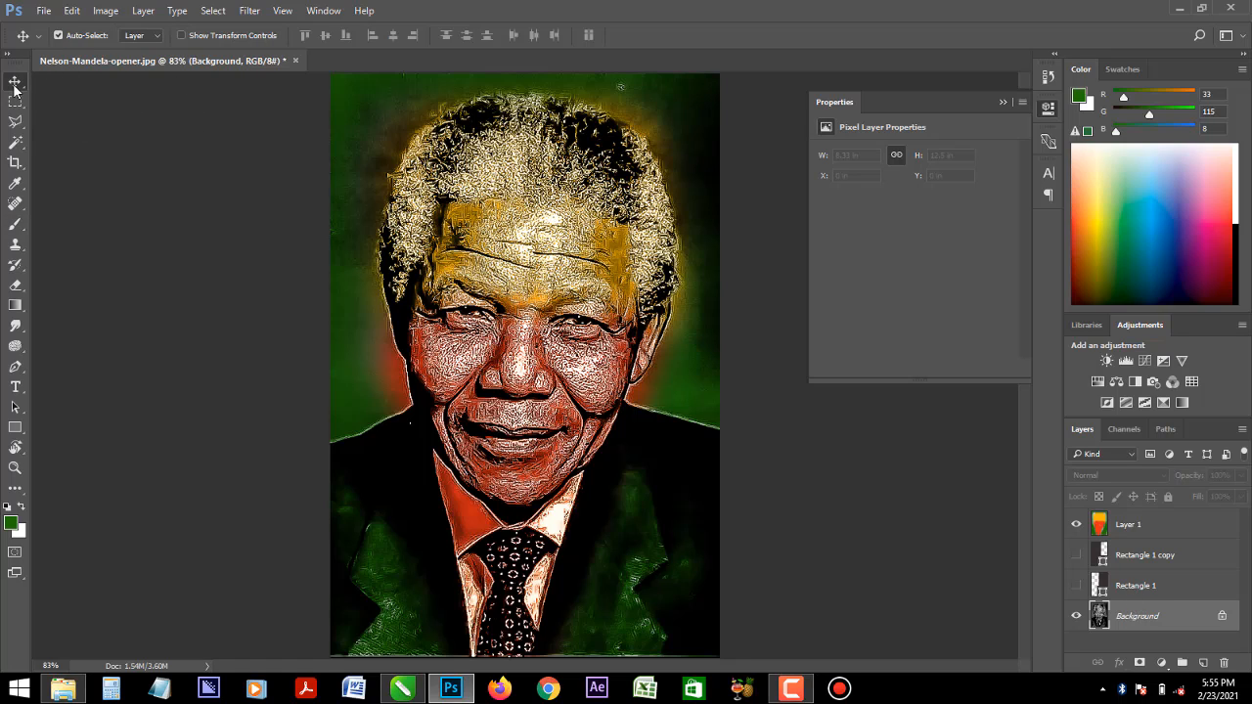
click(105, 10)
mouse_move(140, 61)
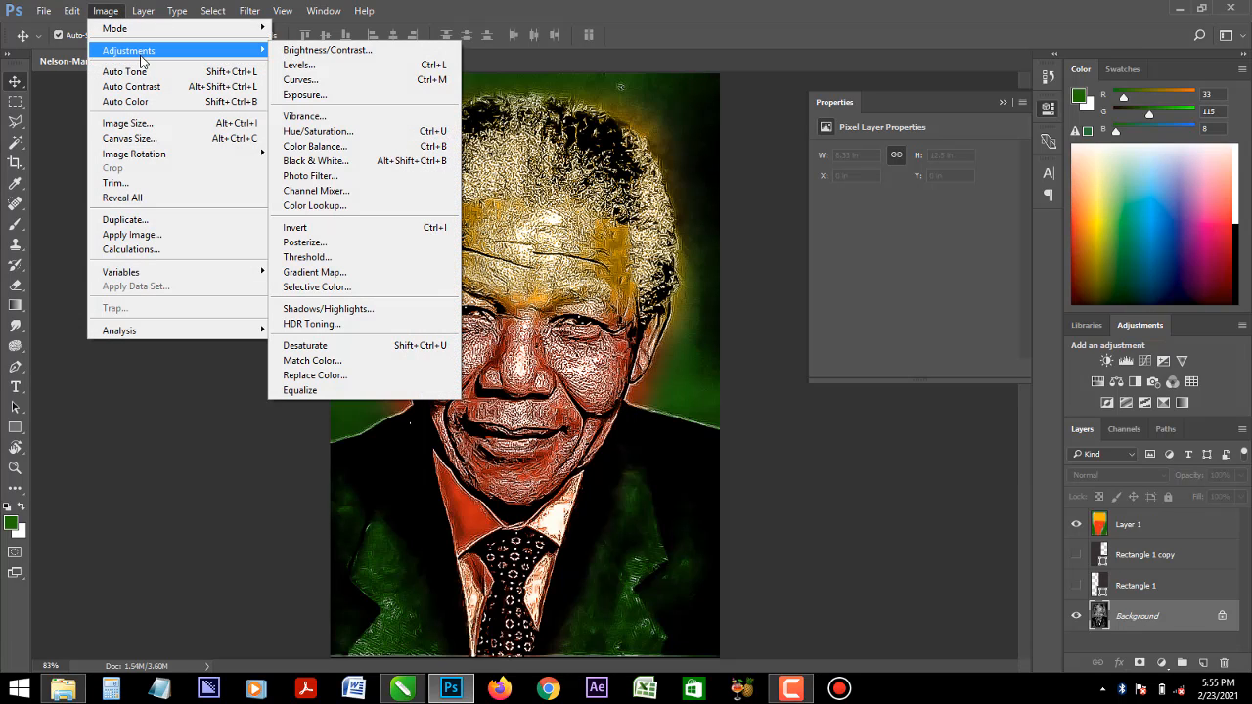
click(369, 61)
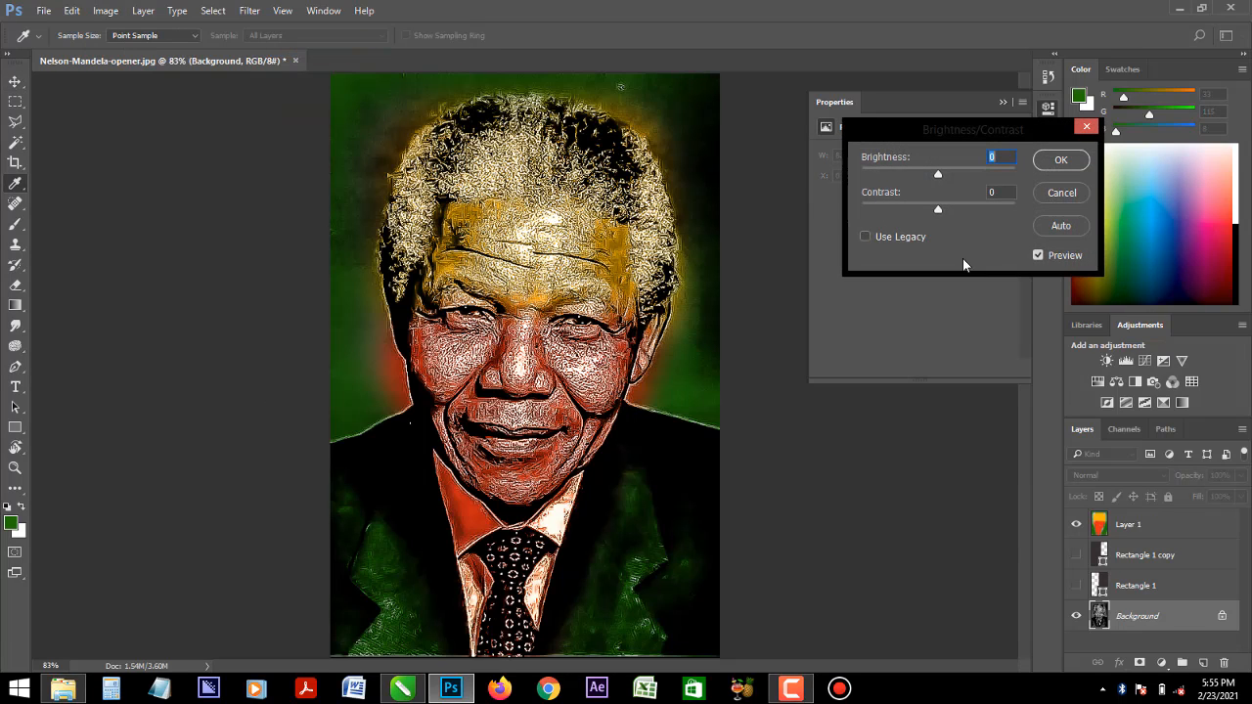
drag(998, 209, 1018, 208)
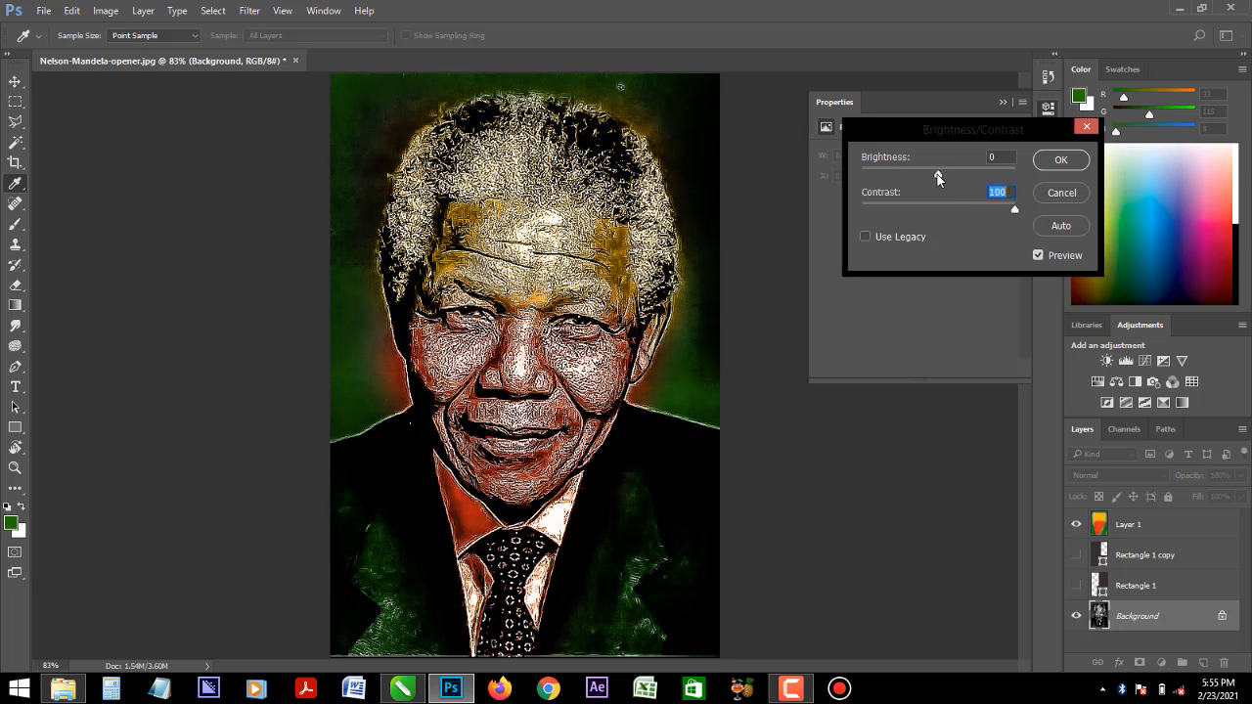
mouse_move(937, 174)
mouse_down()
mouse_move(886, 177)
mouse_move(1034, 176)
mouse_move(921, 179)
mouse_move(943, 180)
mouse_up()
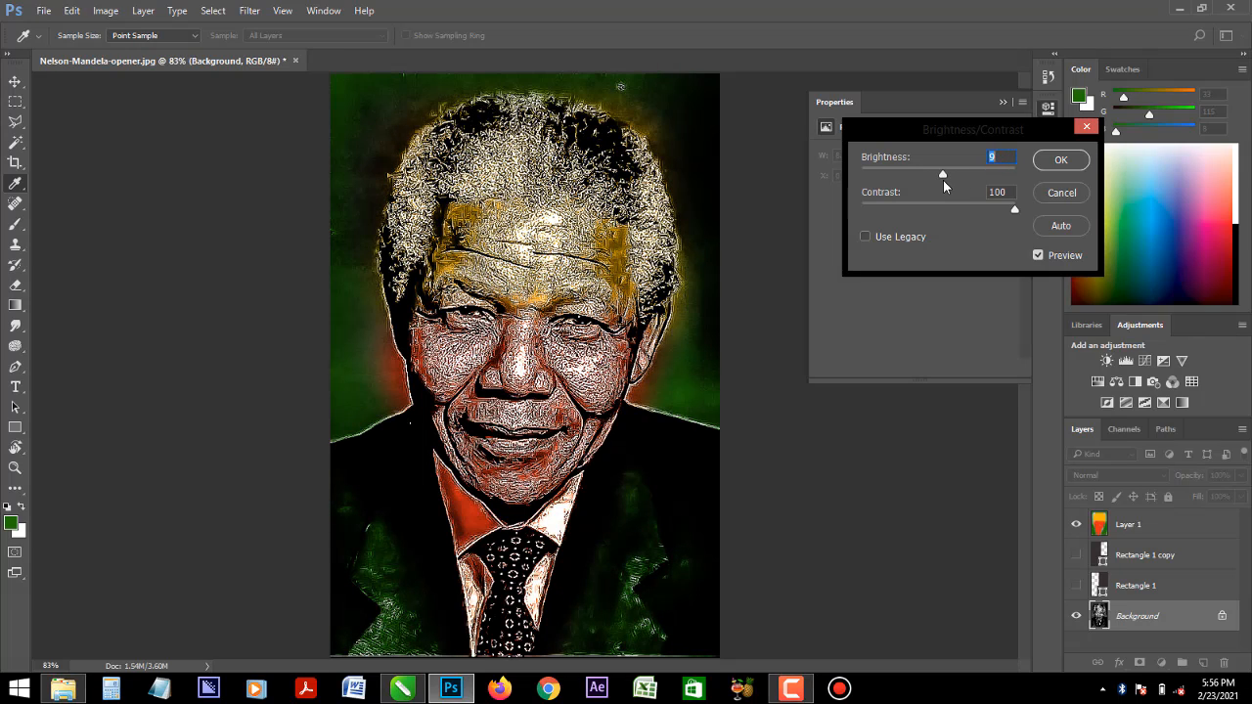
click(1060, 159)
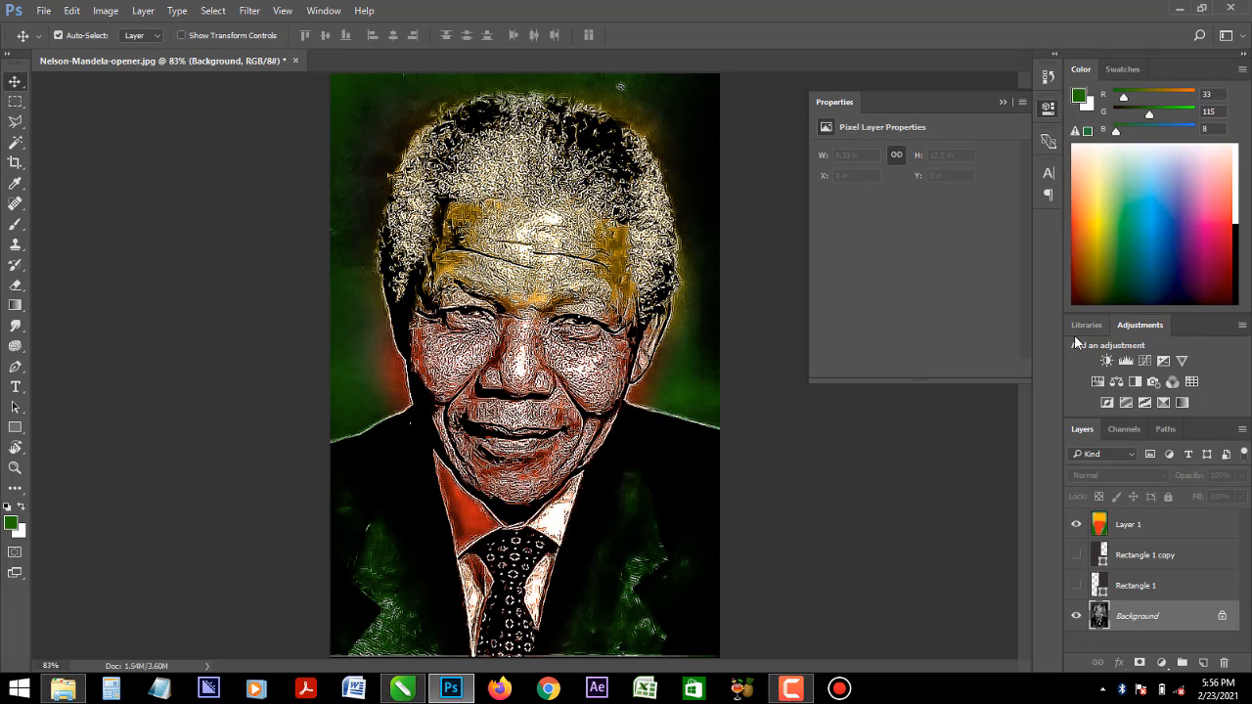
- Try the Color blend mode on the painted colour layer, followed by Multiply at 100% opacity
click(1123, 524)
click(1114, 476)
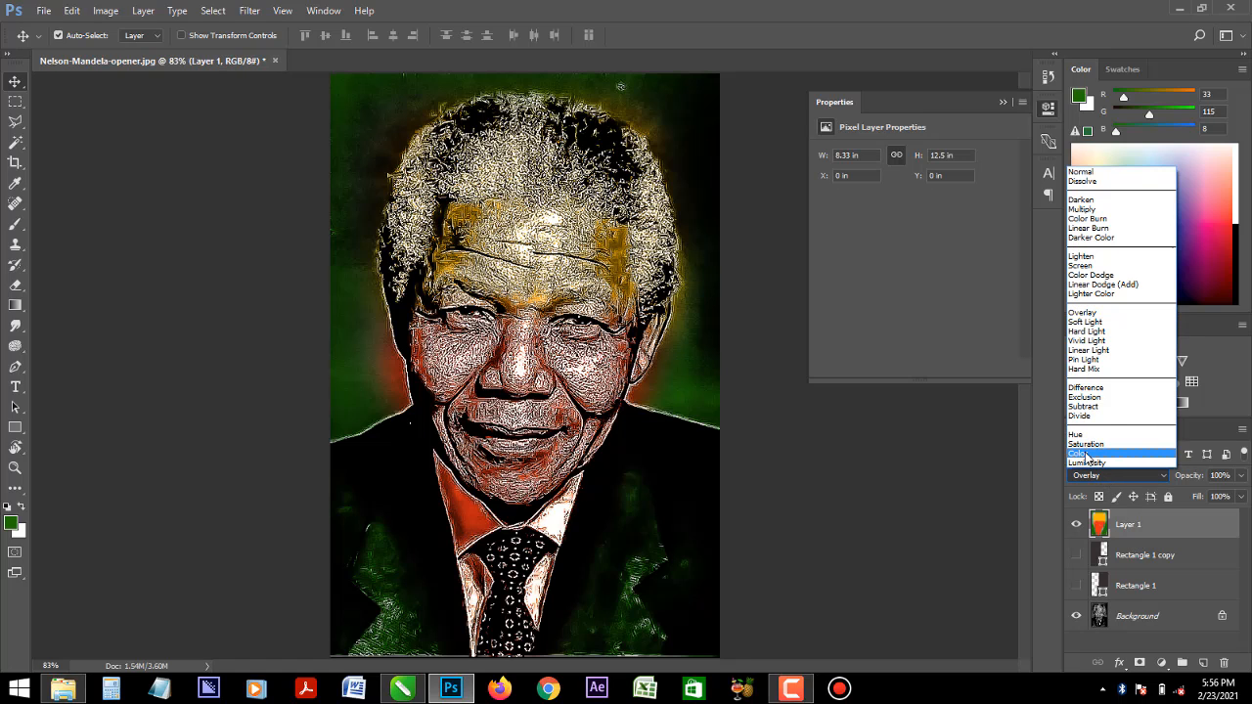
click(1084, 454)
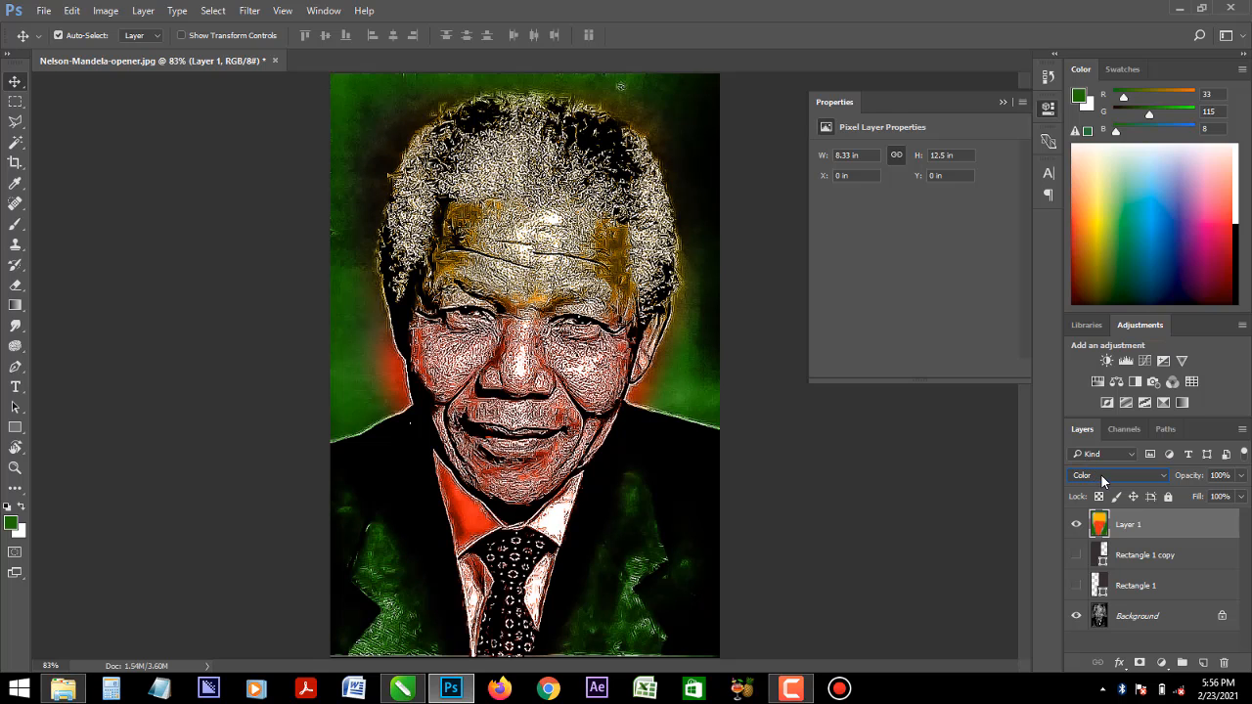
click(1102, 478)
click(1089, 208)
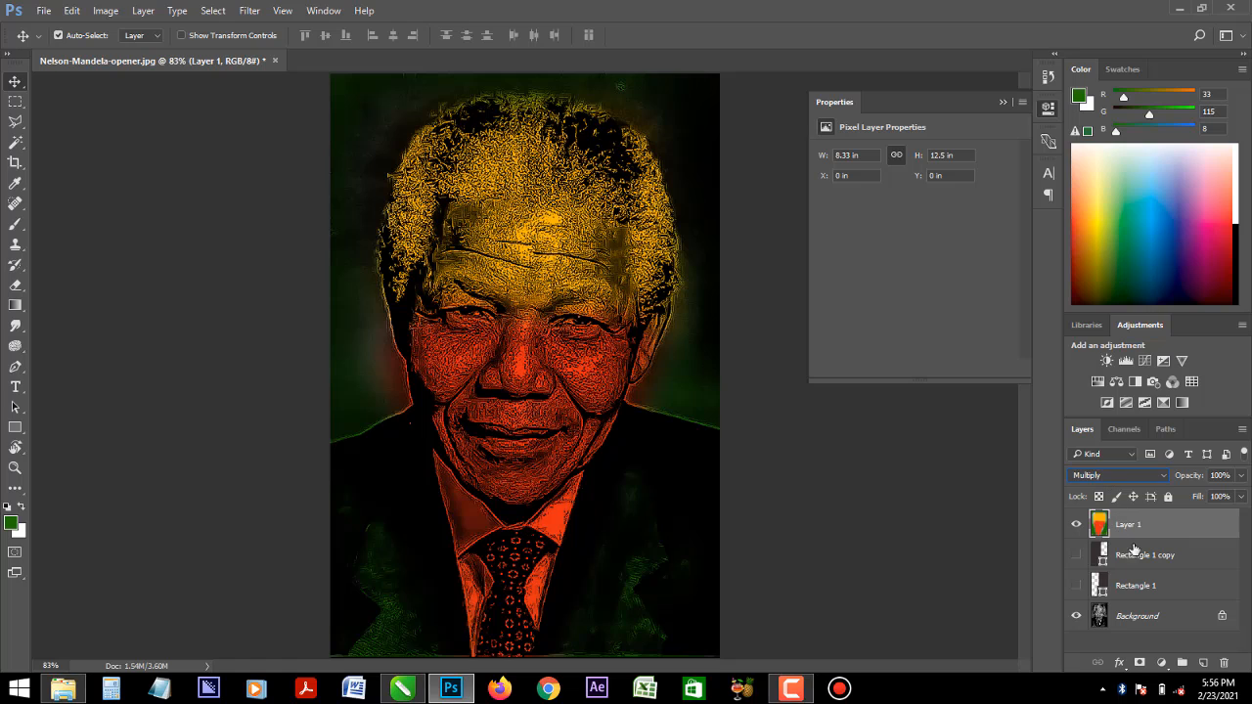
click(1241, 476)
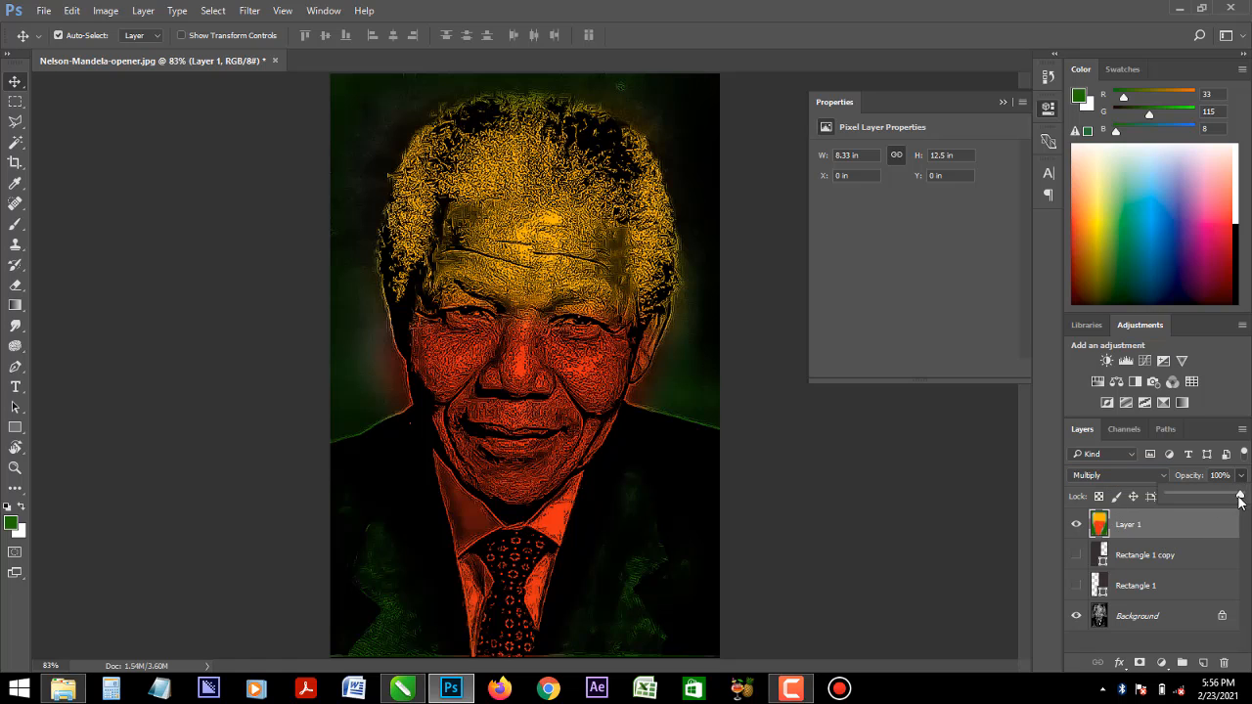
mouse_move(1243, 495)
mouse_down()
mouse_move(1221, 501)
mouse_move(1243, 496)
mouse_up()
- Soften the painted colour layer with a Gaussian Blur of 4.8 pixels radius
click(249, 11)
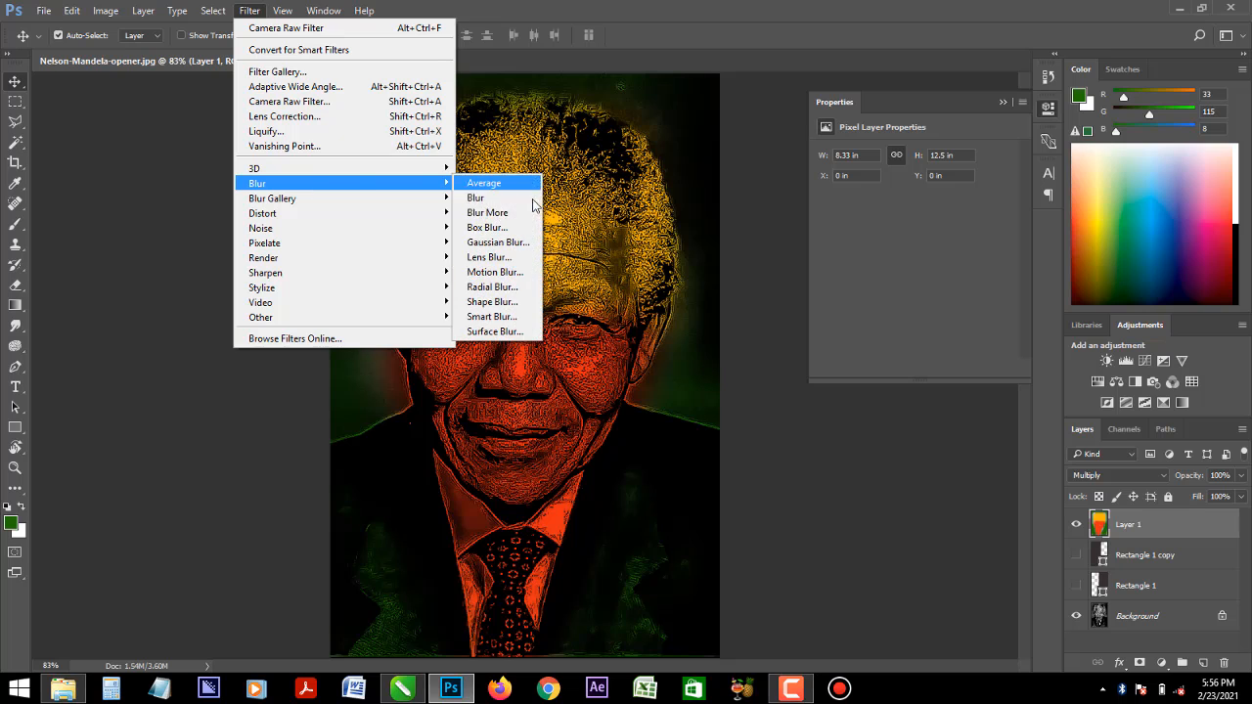
click(518, 241)
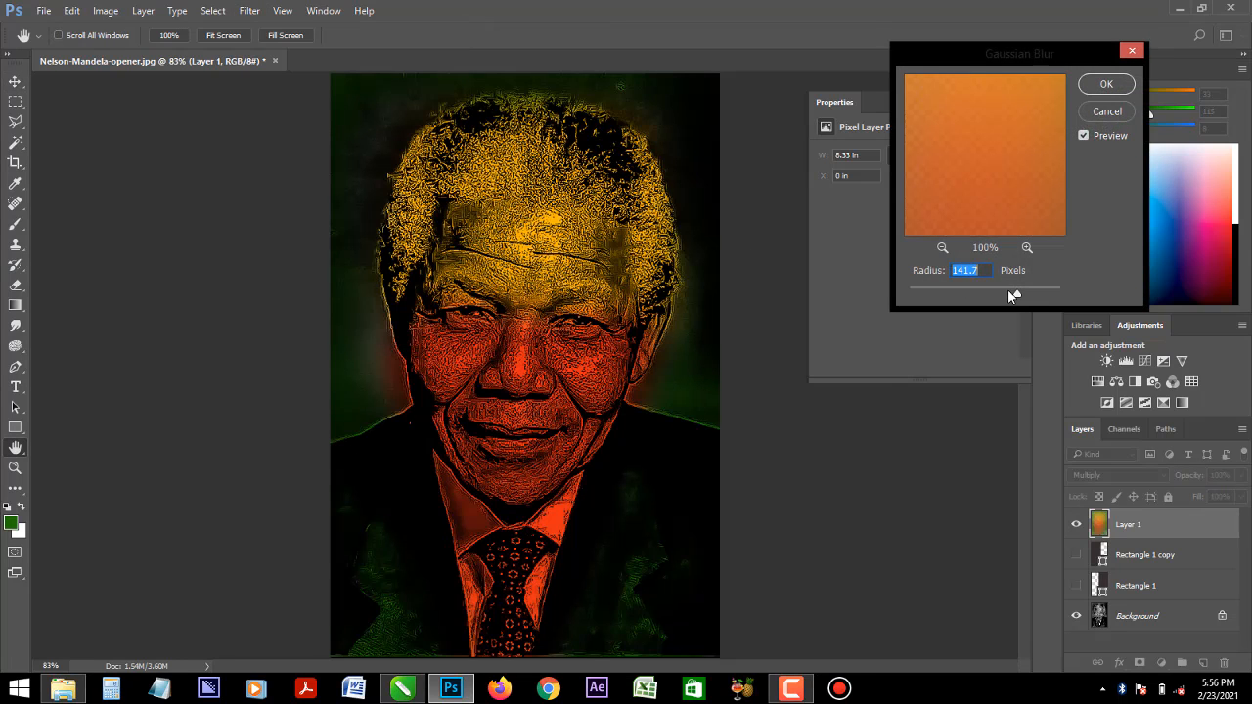
click(956, 288)
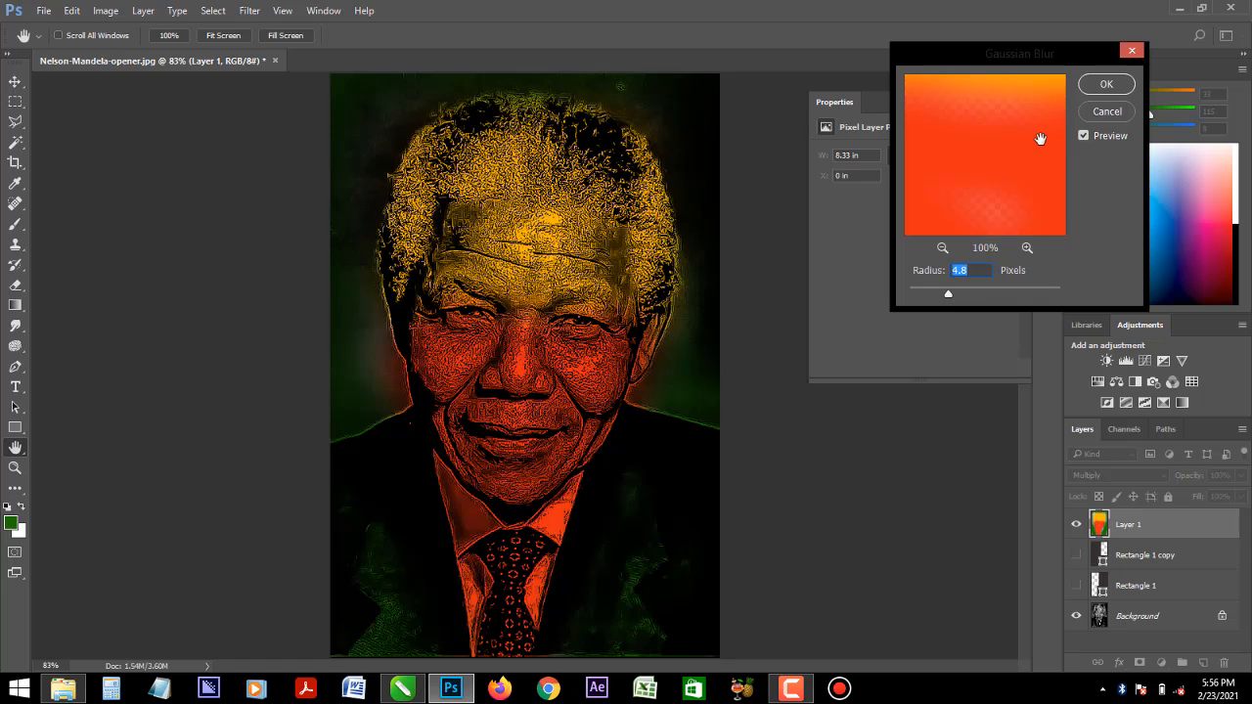
click(1095, 86)
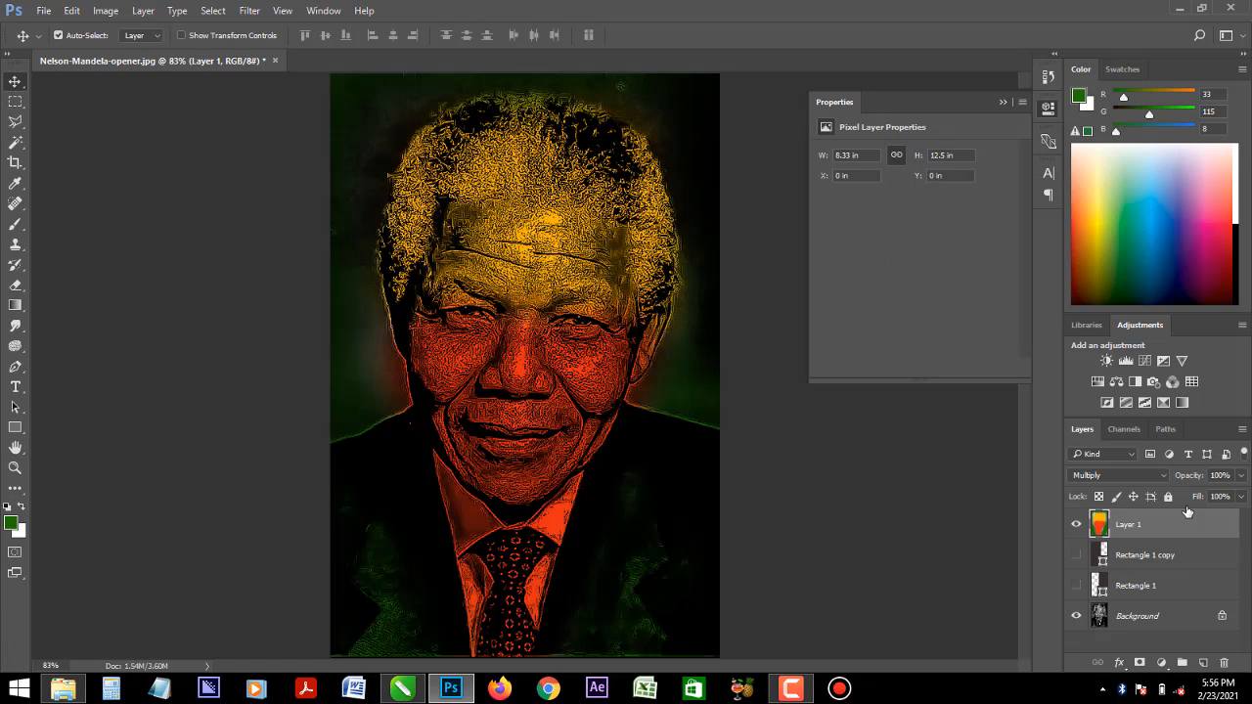
- Compare the Color Burn, Darker Color and Darken blend modes on the painted colour layer
click(1240, 496)
mouse_move(1241, 516)
mouse_down()
mouse_move(1178, 524)
mouse_move(1248, 520)
mouse_up()
click(1130, 470)
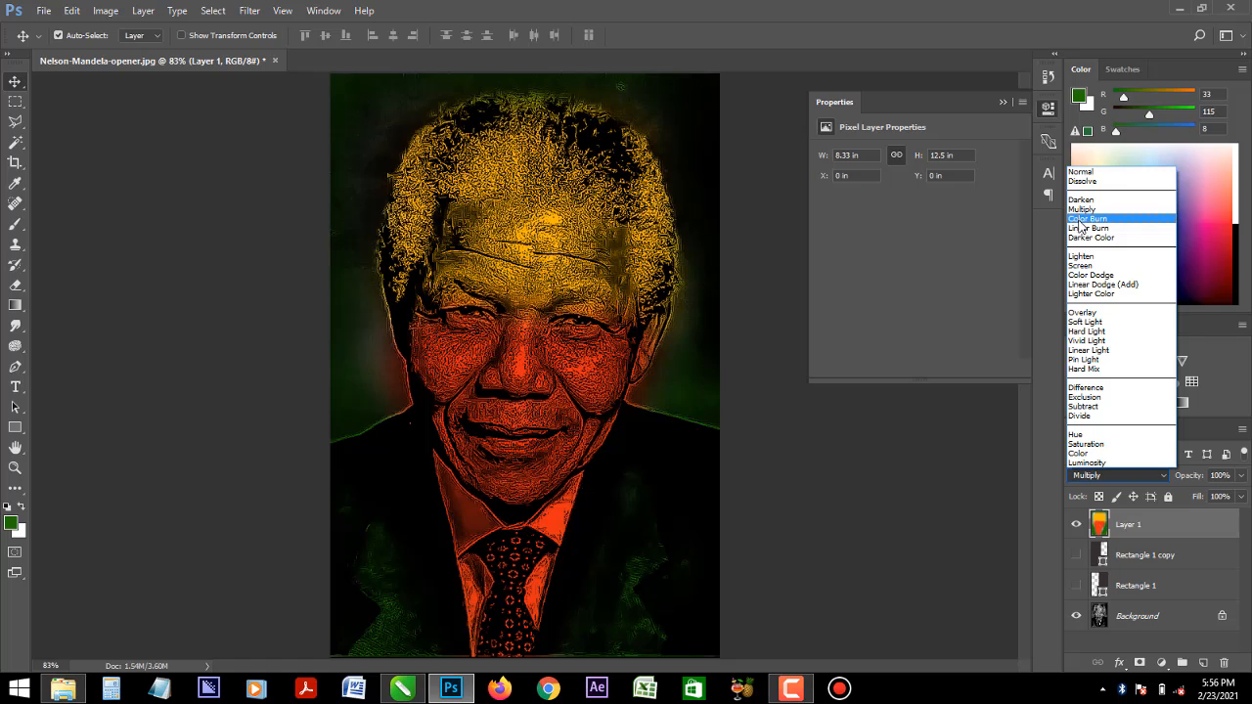
click(1084, 218)
click(1118, 482)
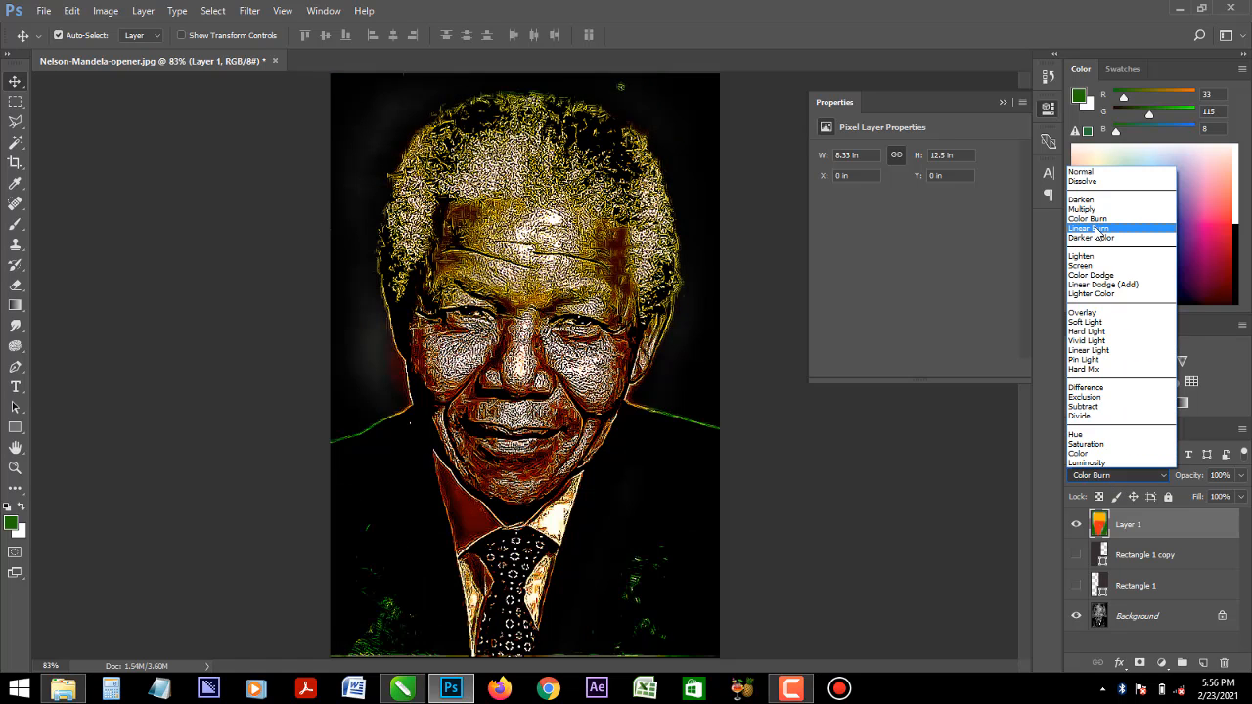
click(1096, 243)
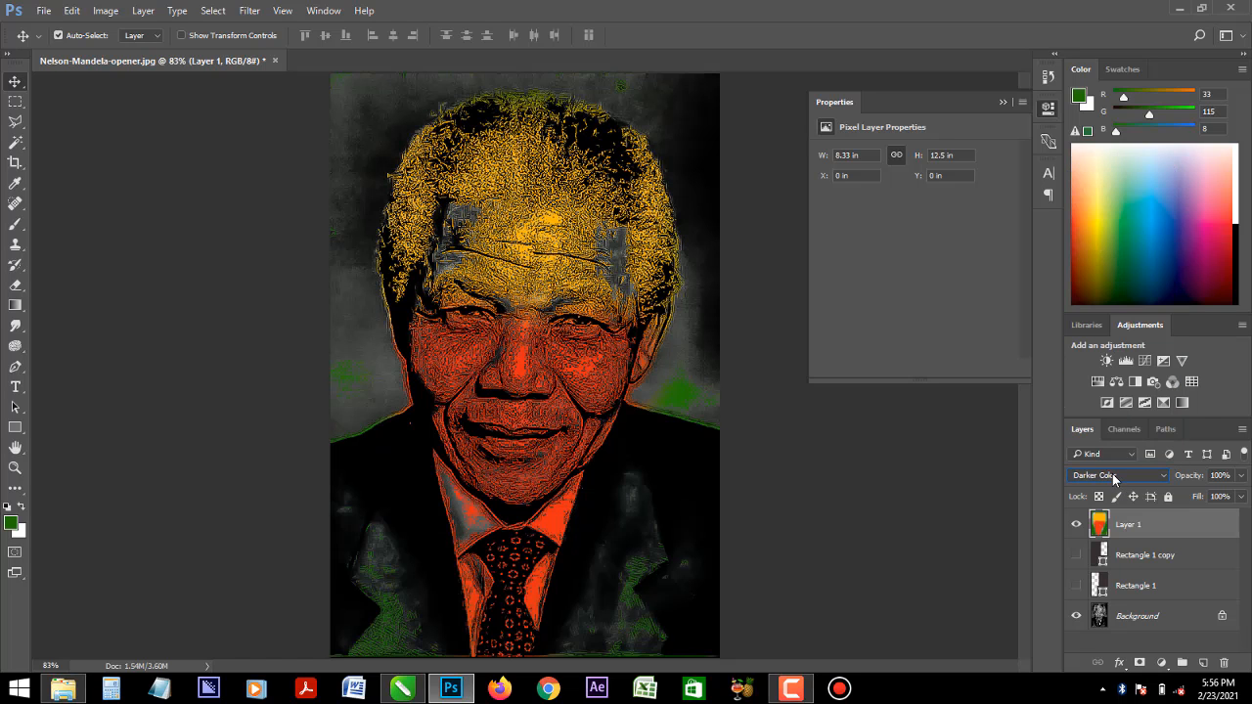
click(1115, 478)
click(1079, 201)
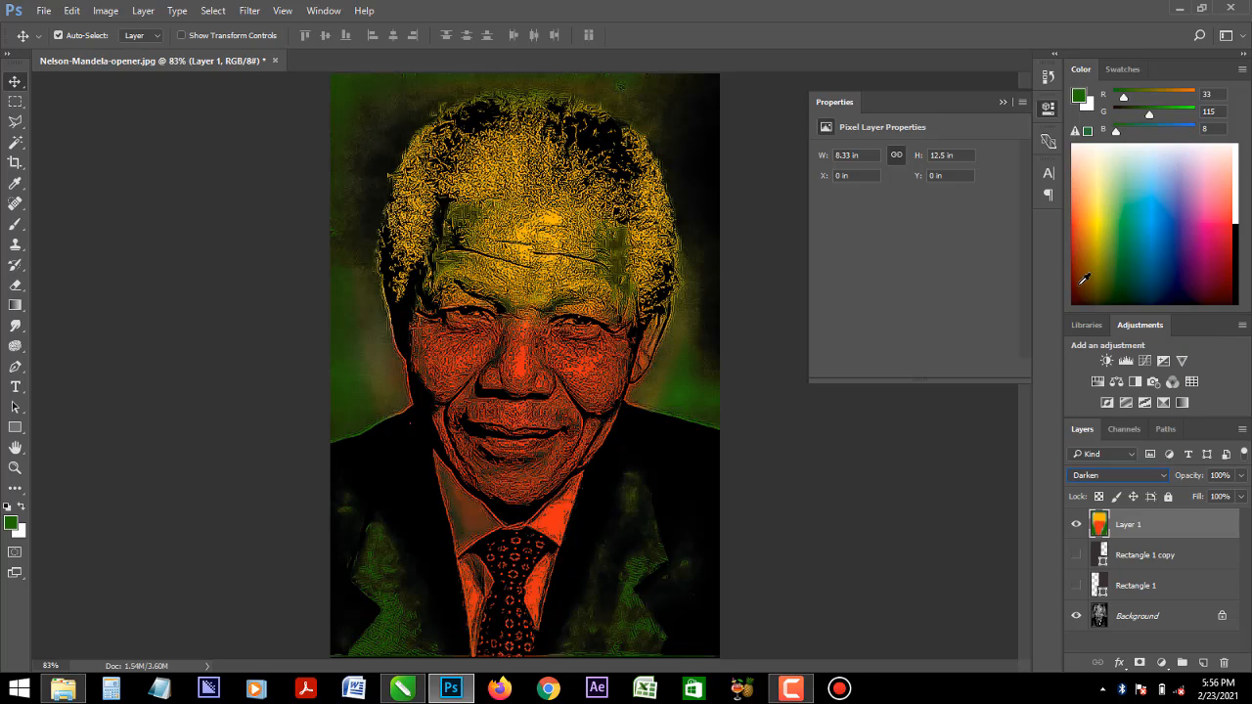
- Preview the painted colour layer in Overlay and set its blend mode to Multiply
click(1126, 472)
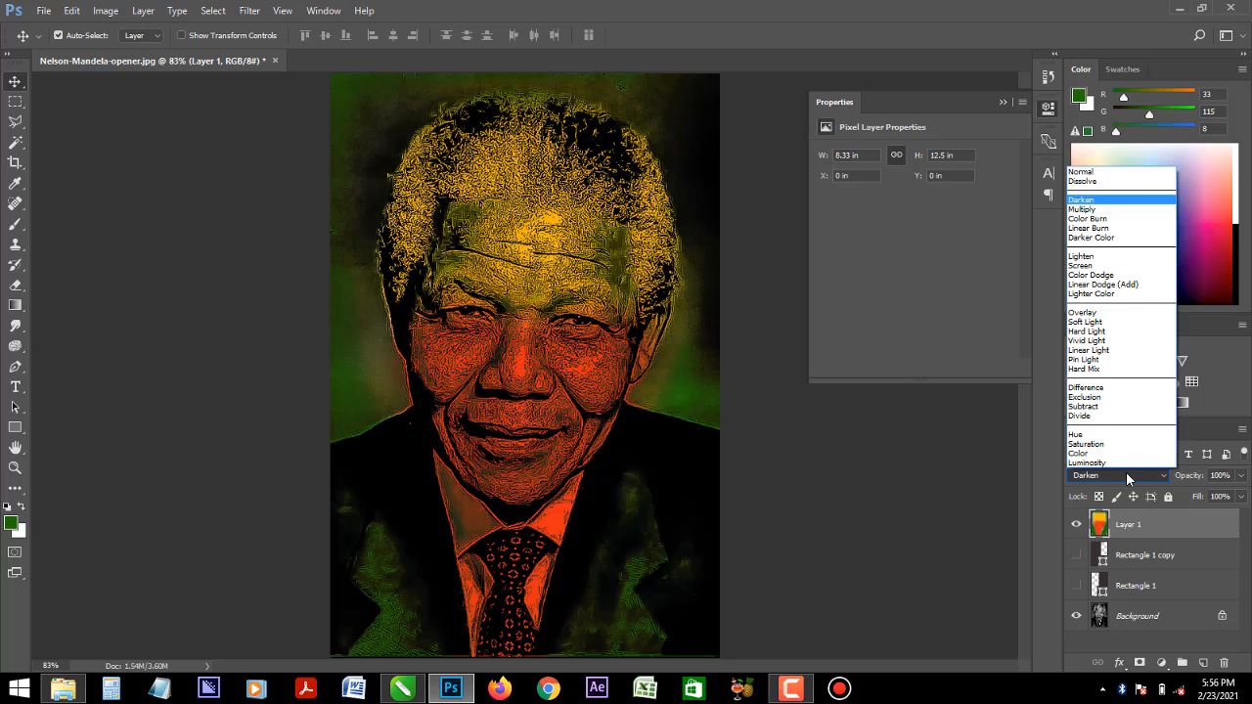
click(1104, 312)
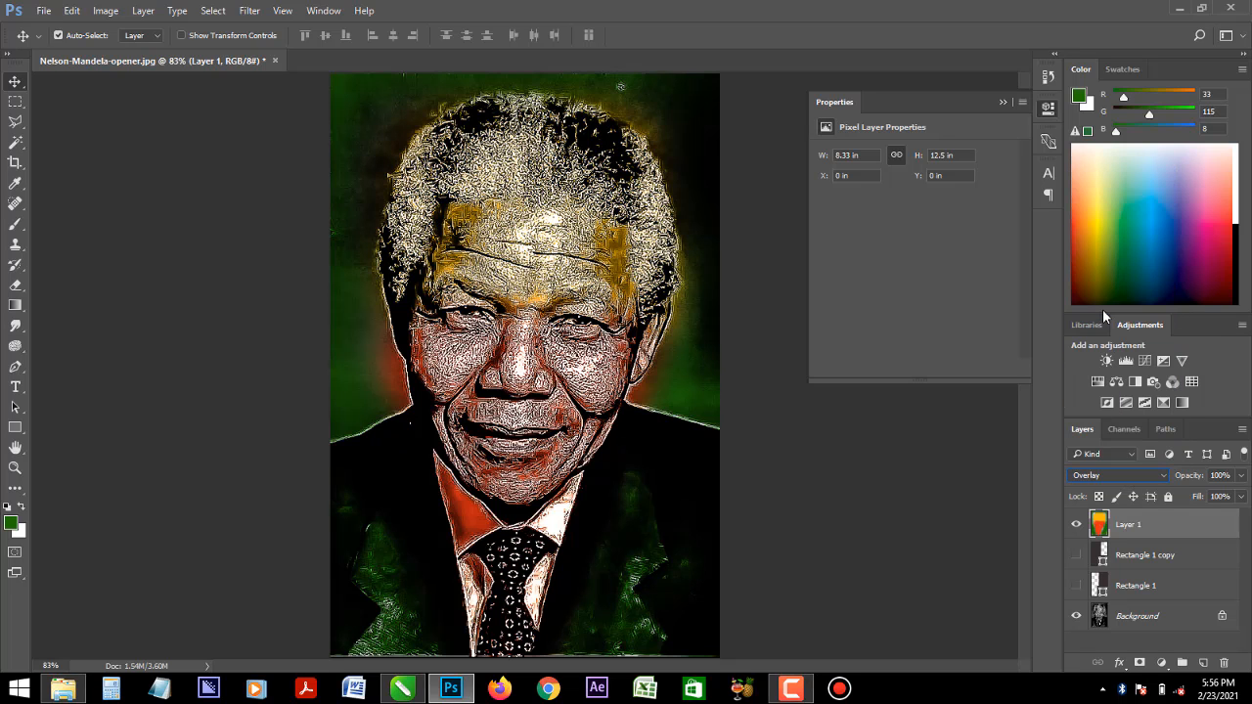
click(1111, 477)
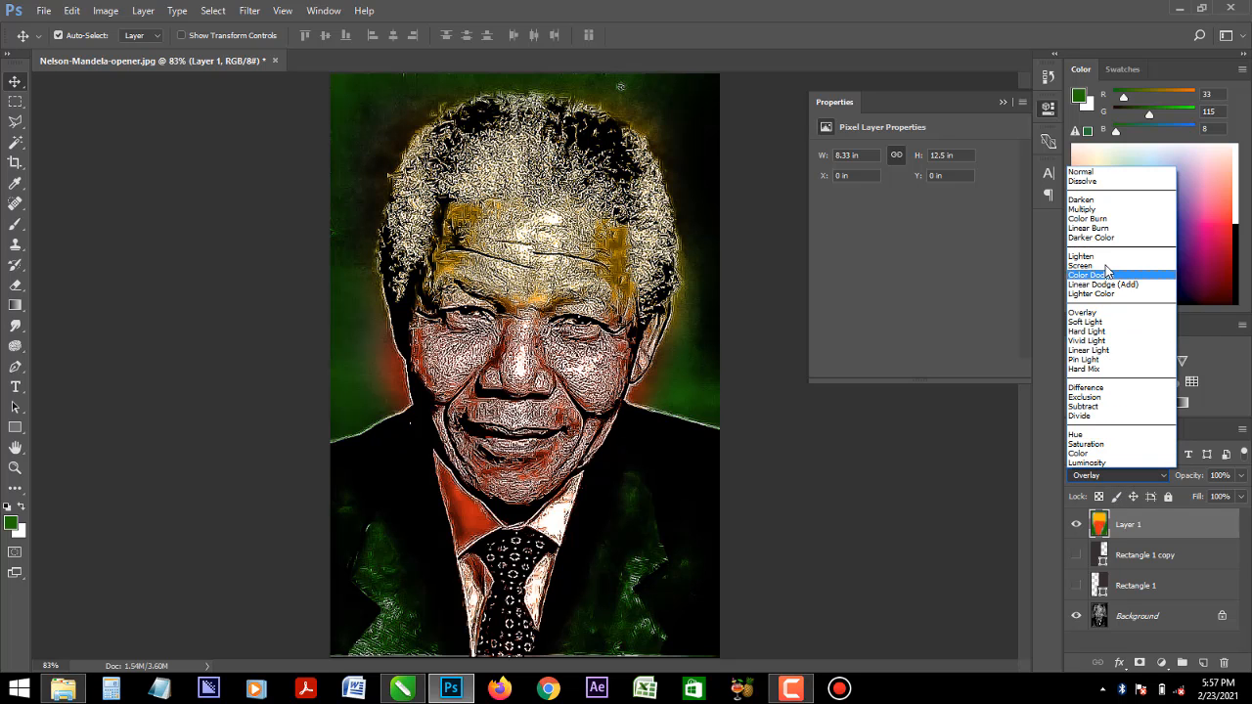
click(1091, 209)
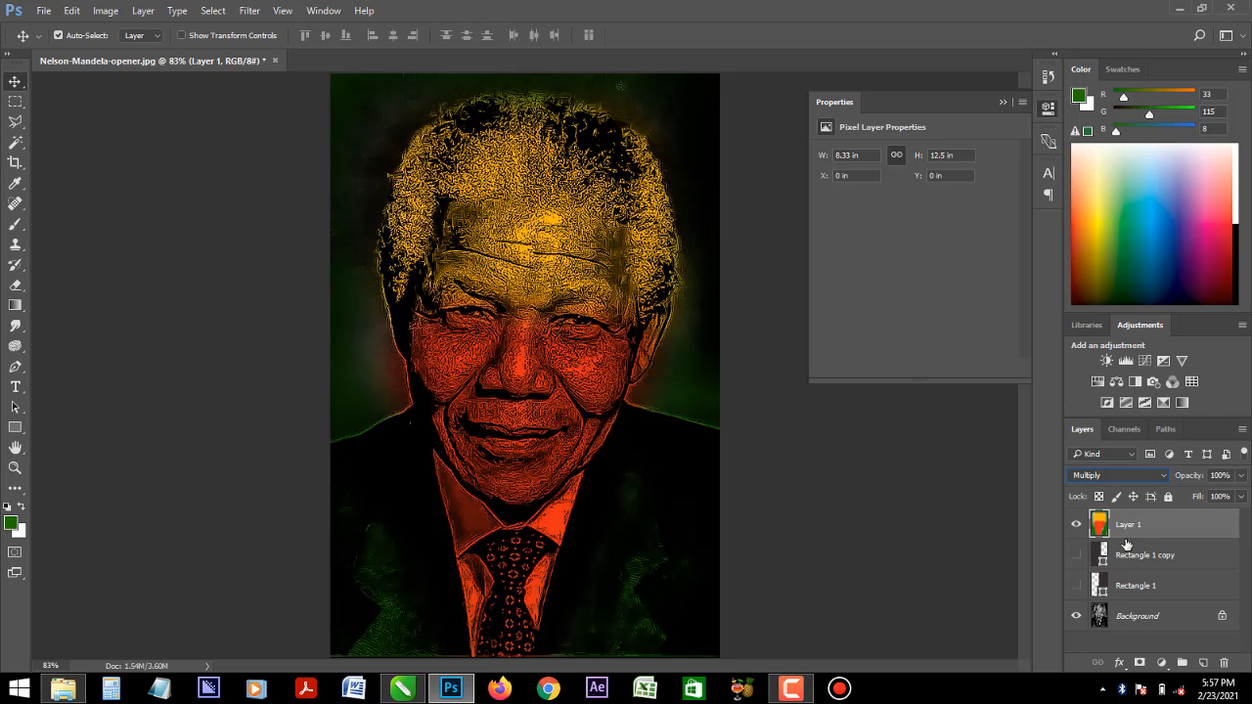
- In Camera Raw, set the Background layer's noise reduction to Luminance 93, Luminance Contrast 100, Color 90 and Color Detail 86
click(1135, 613)
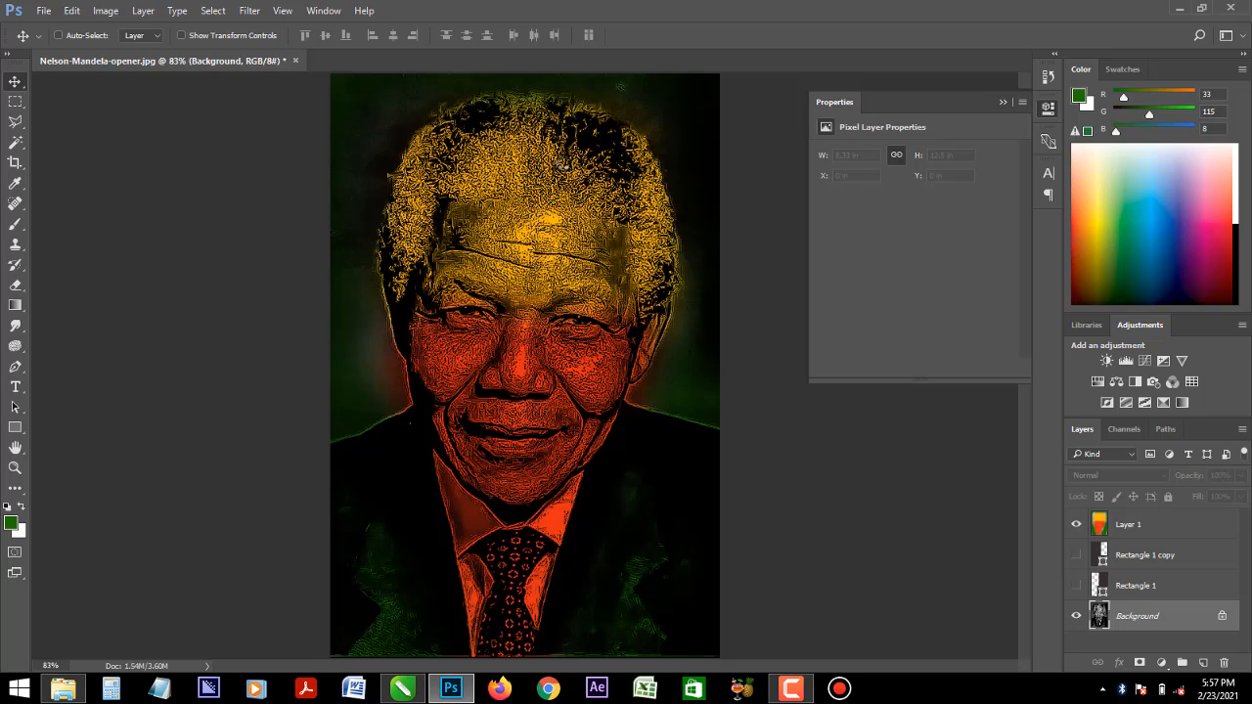
key(ctrl+shift+a)
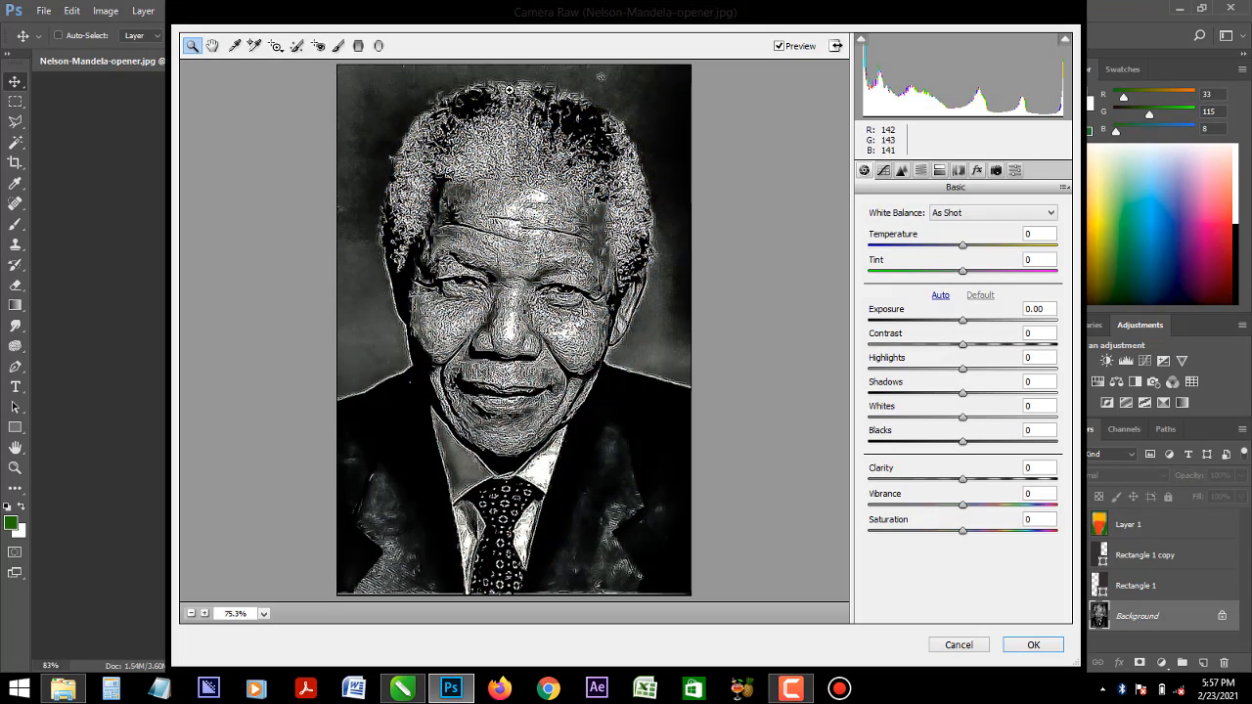
click(901, 170)
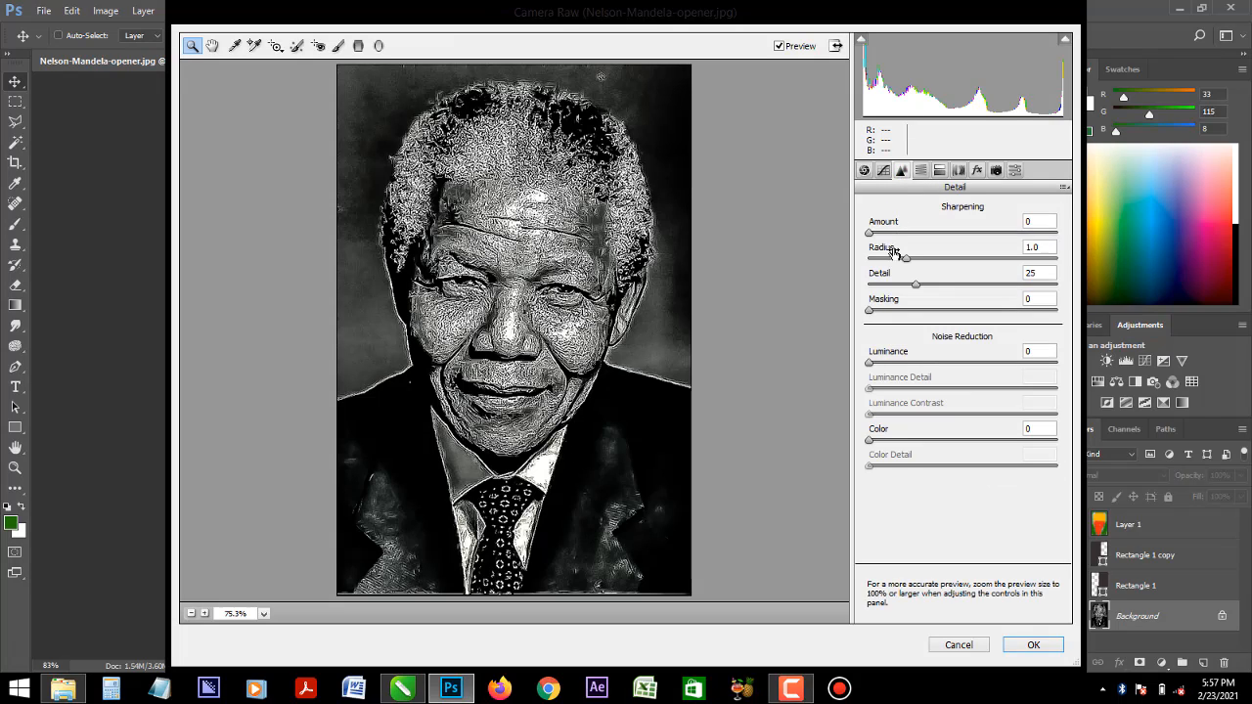
drag(869, 364, 1041, 370)
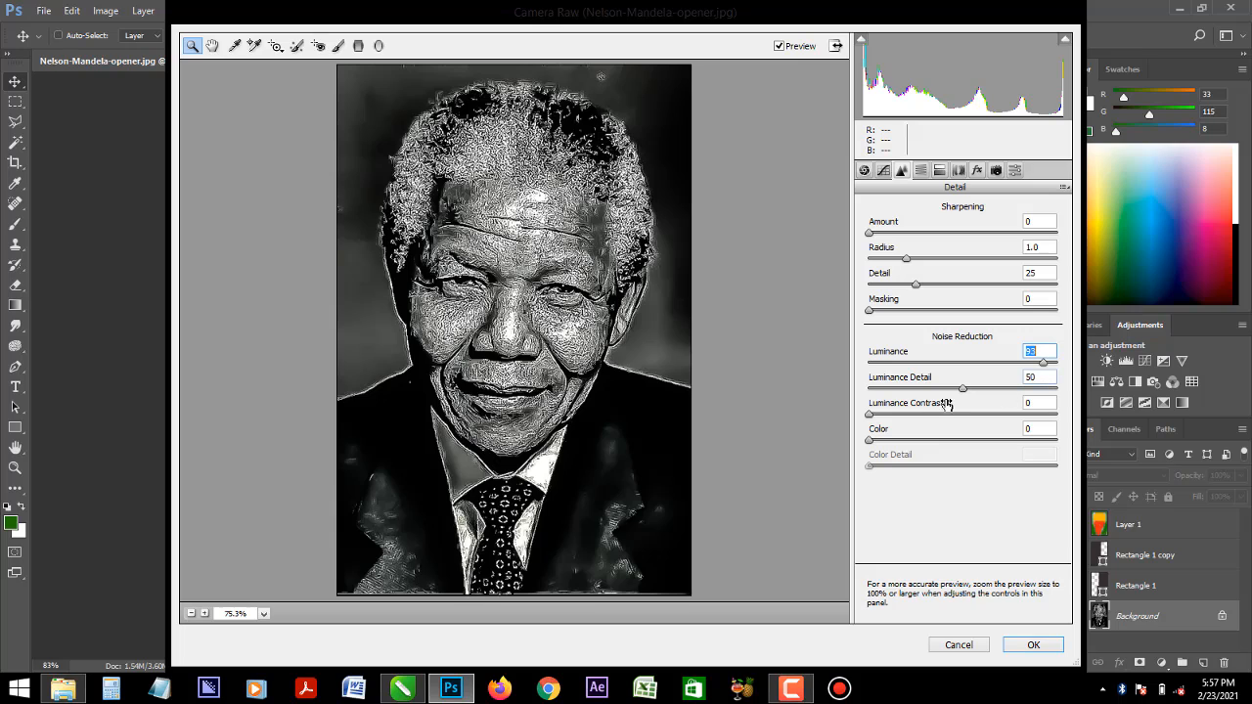
drag(870, 415, 1066, 430)
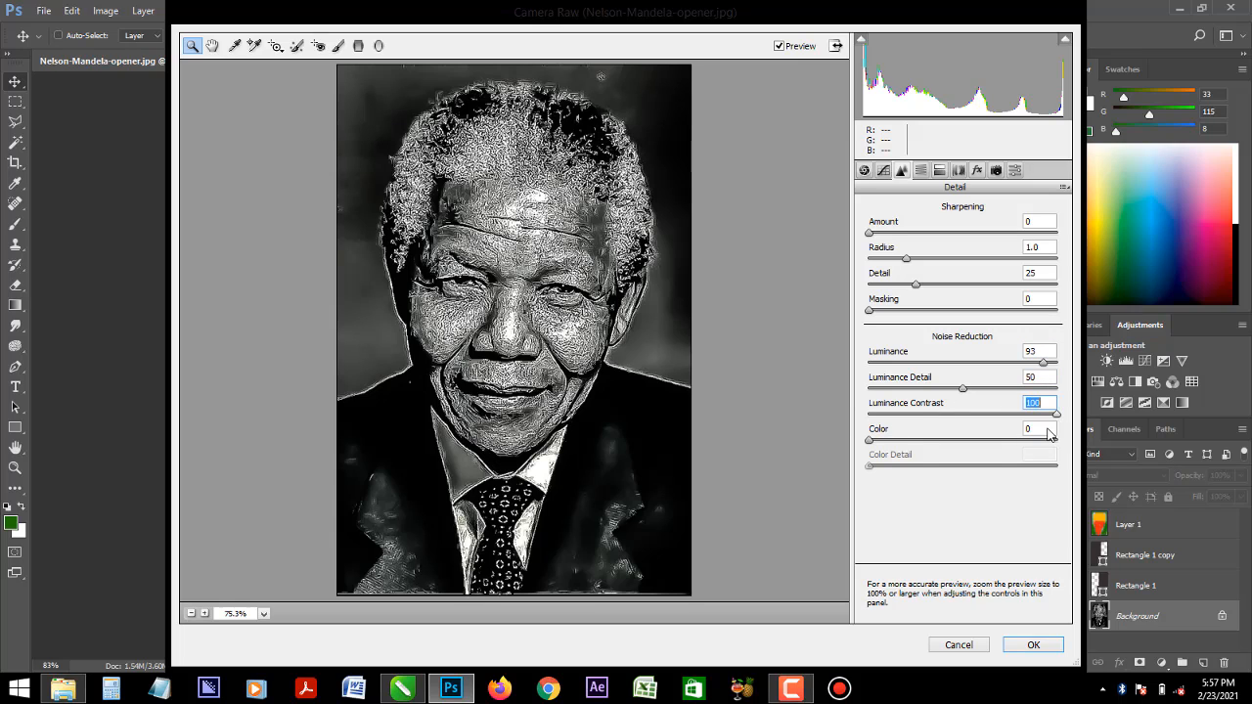
drag(870, 440, 1043, 455)
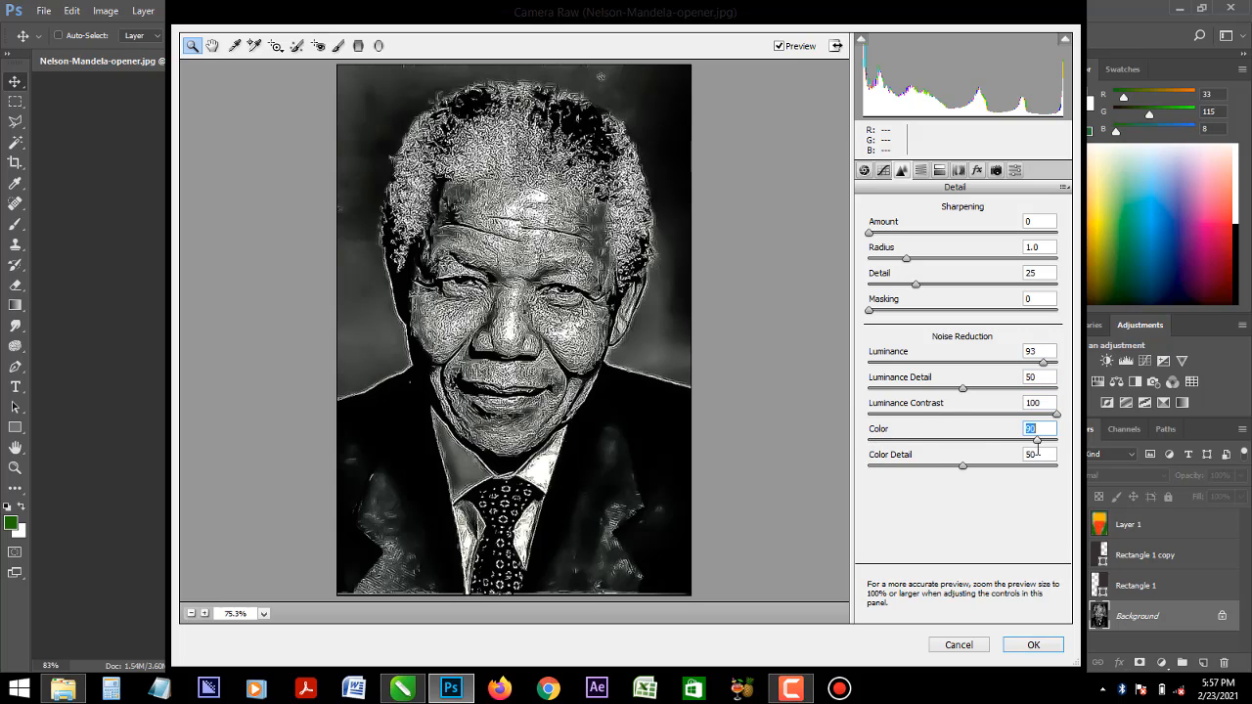
drag(962, 466, 1031, 479)
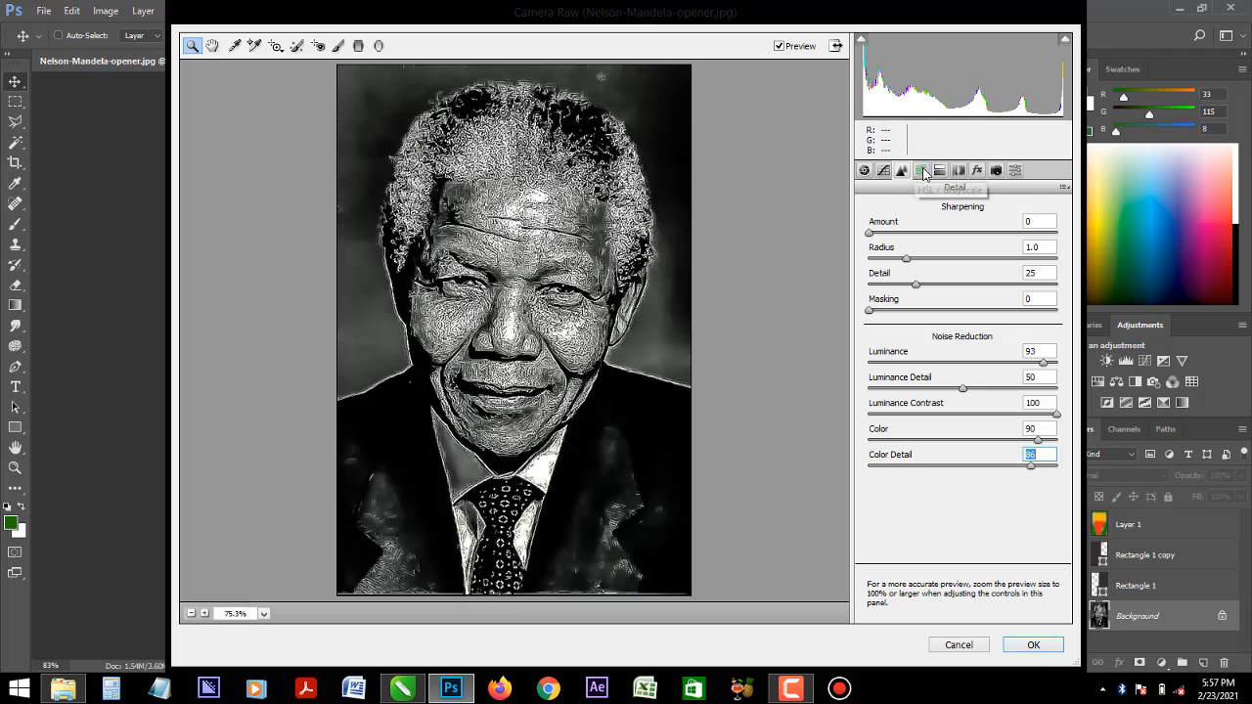
- Add a post-crop vignette with amount -100 and a lowered midpoint, and apply the Camera Raw filter to the Background layer
click(959, 170)
click(977, 170)
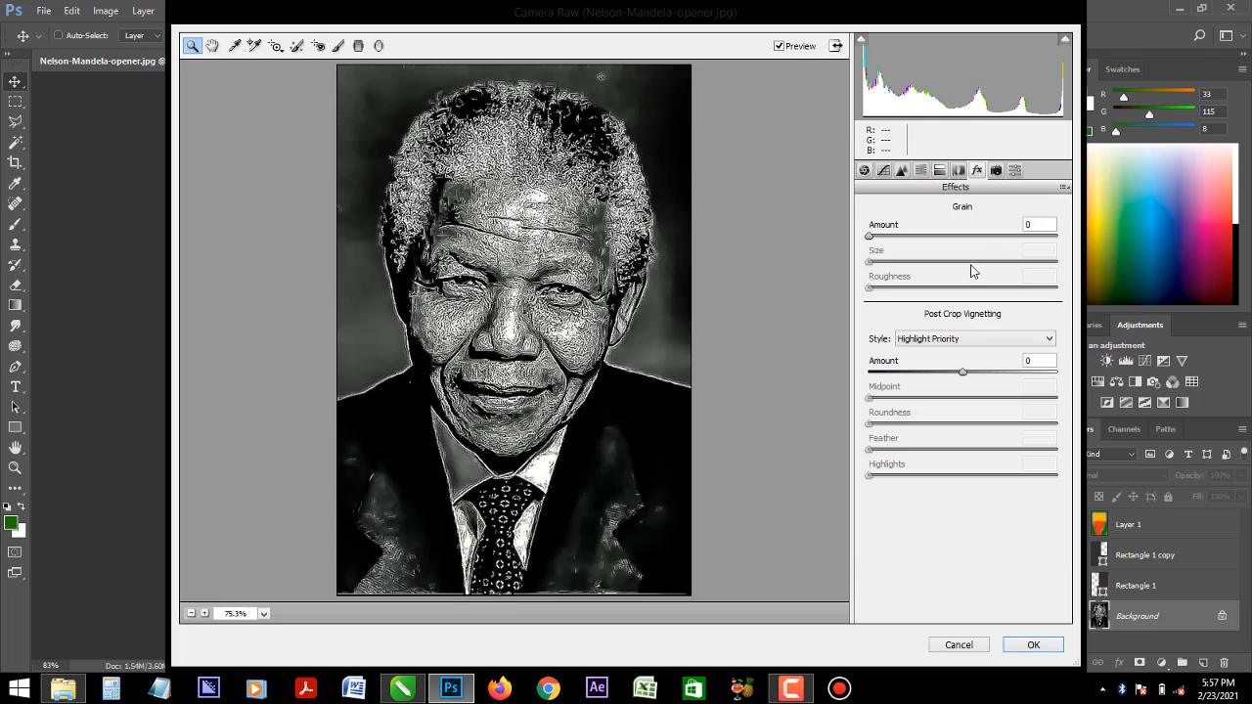
mouse_move(879, 243)
mouse_down()
mouse_move(1018, 246)
mouse_move(865, 246)
mouse_up()
drag(960, 380, 848, 387)
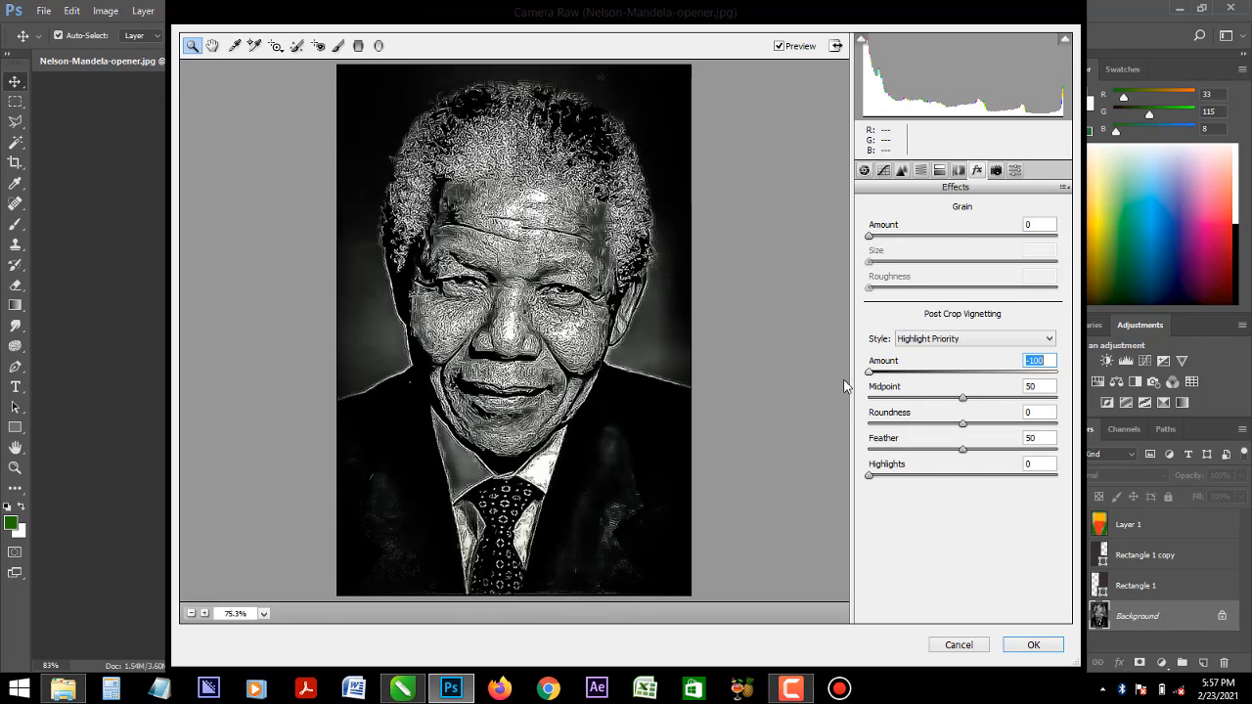
drag(963, 398, 931, 412)
click(1035, 645)
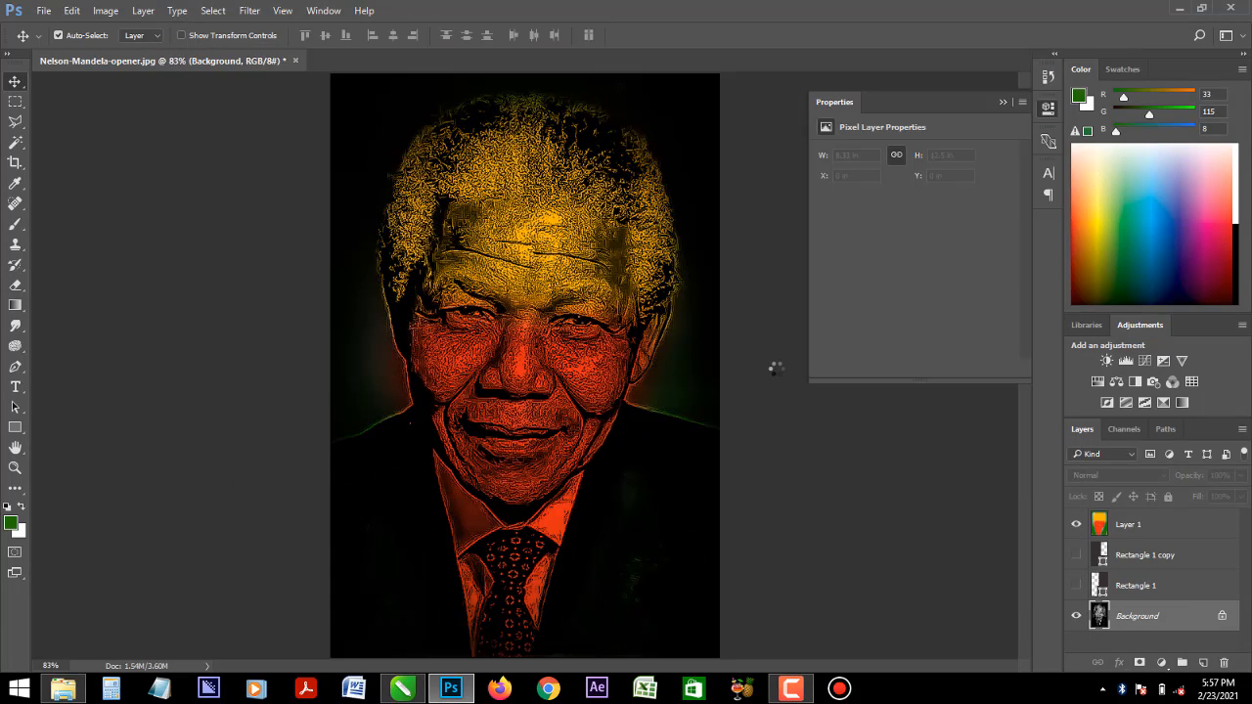
- Set the painted colour layer's (Layer 1) blend mode to Overlay
key(ctrl+minus)
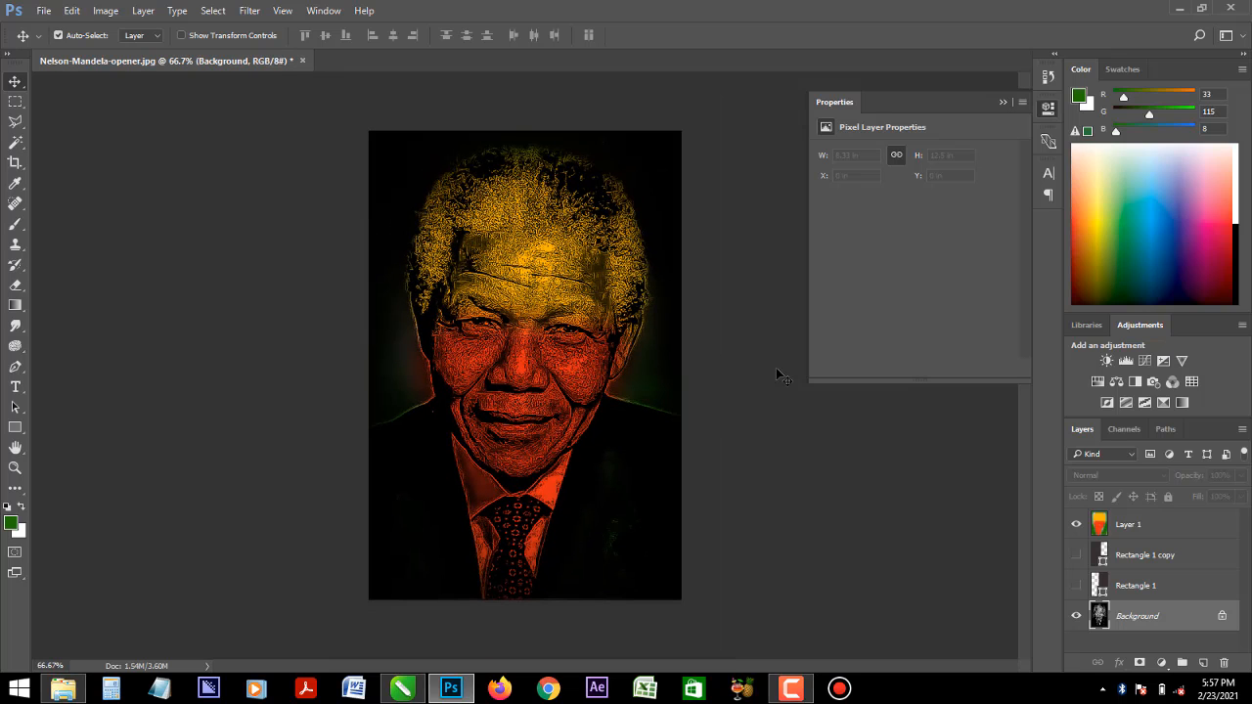
click(1174, 531)
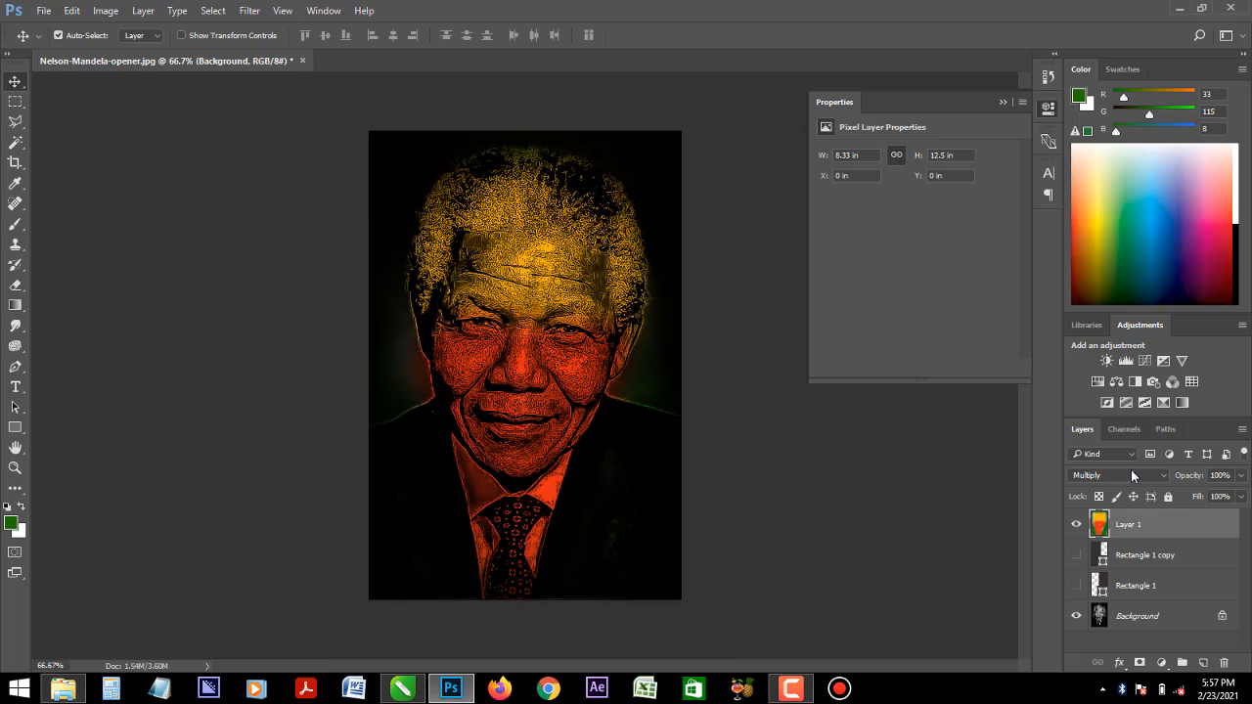
click(1112, 473)
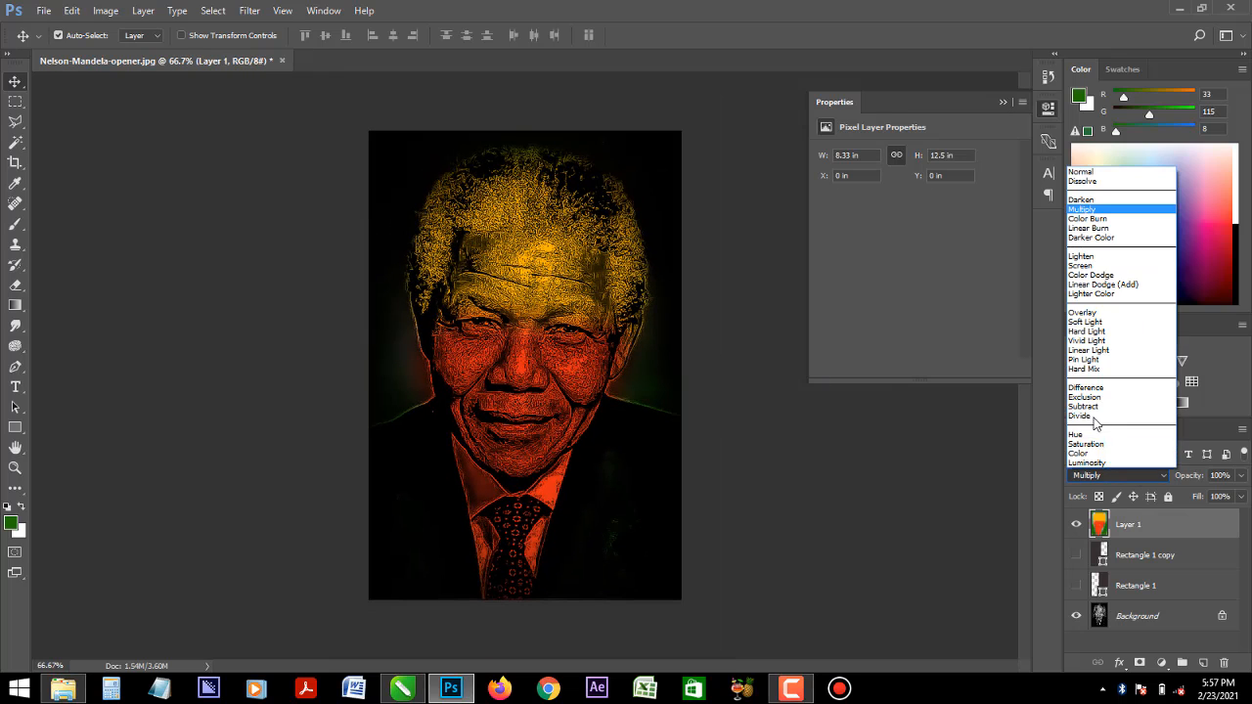
click(1092, 312)
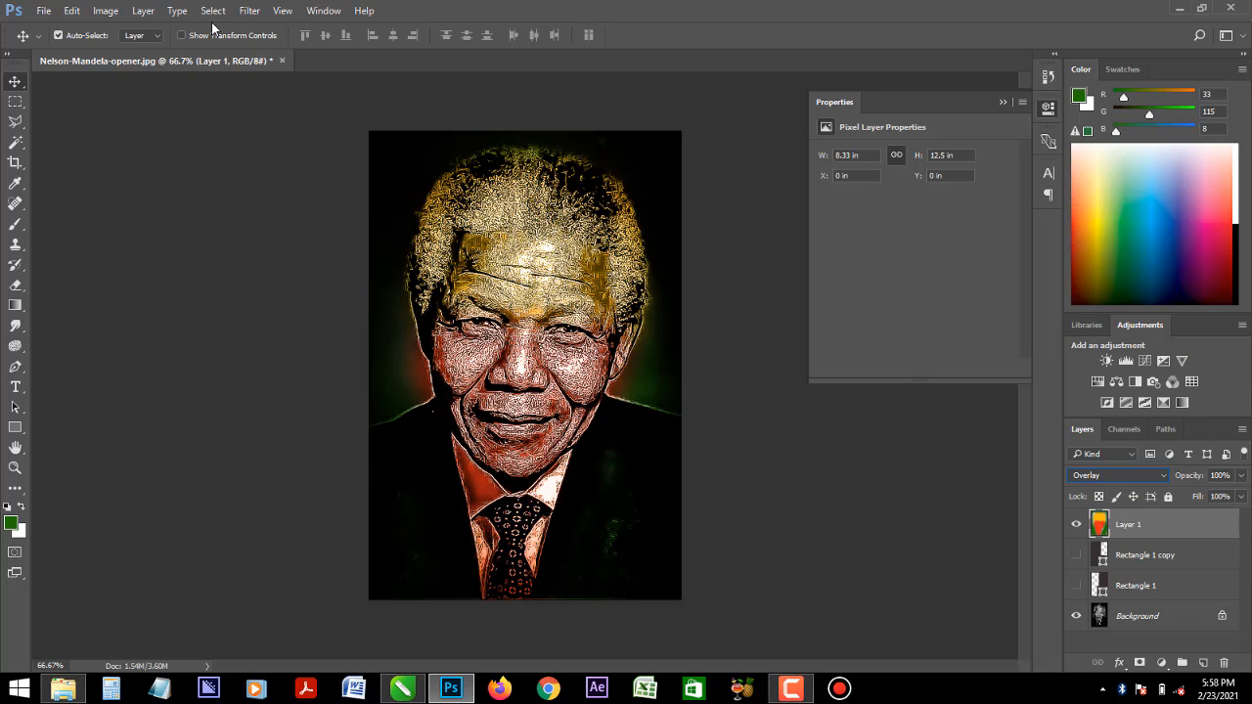
- Adjust Layer 1 with Hue/Saturation, setting the Master range to hue +52, saturation +97 and lightness +8
click(105, 12)
mouse_move(134, 51)
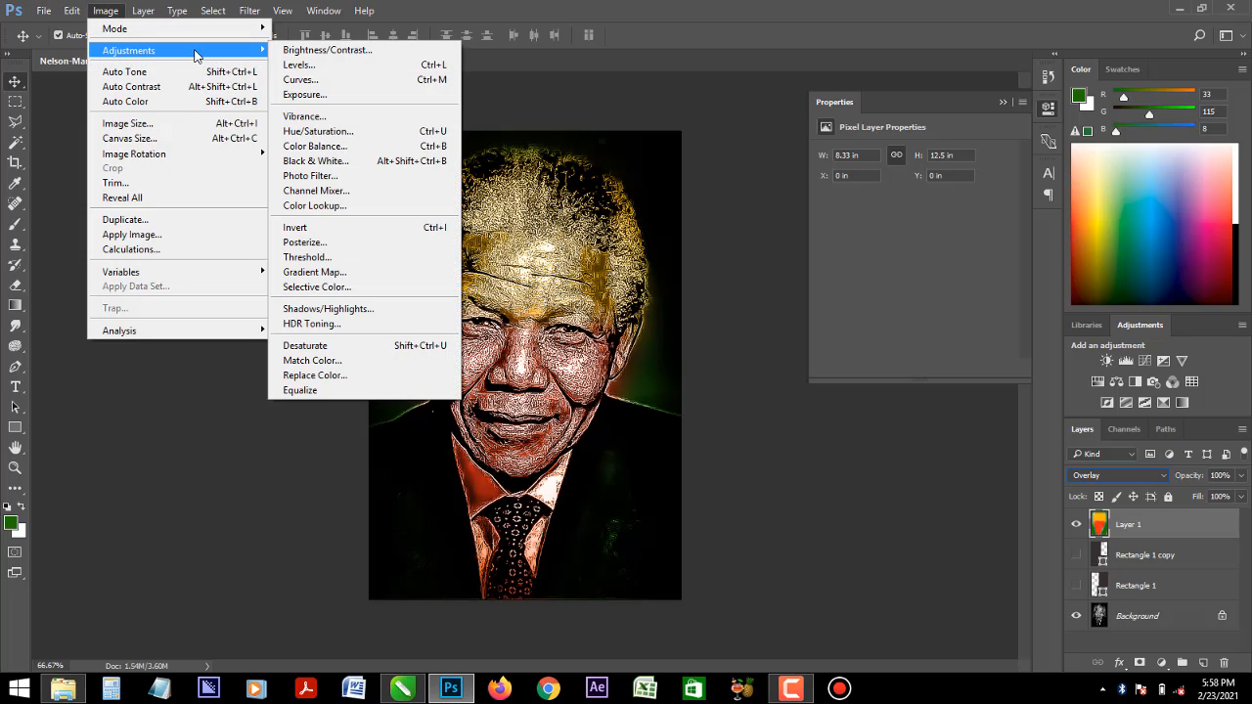
click(318, 131)
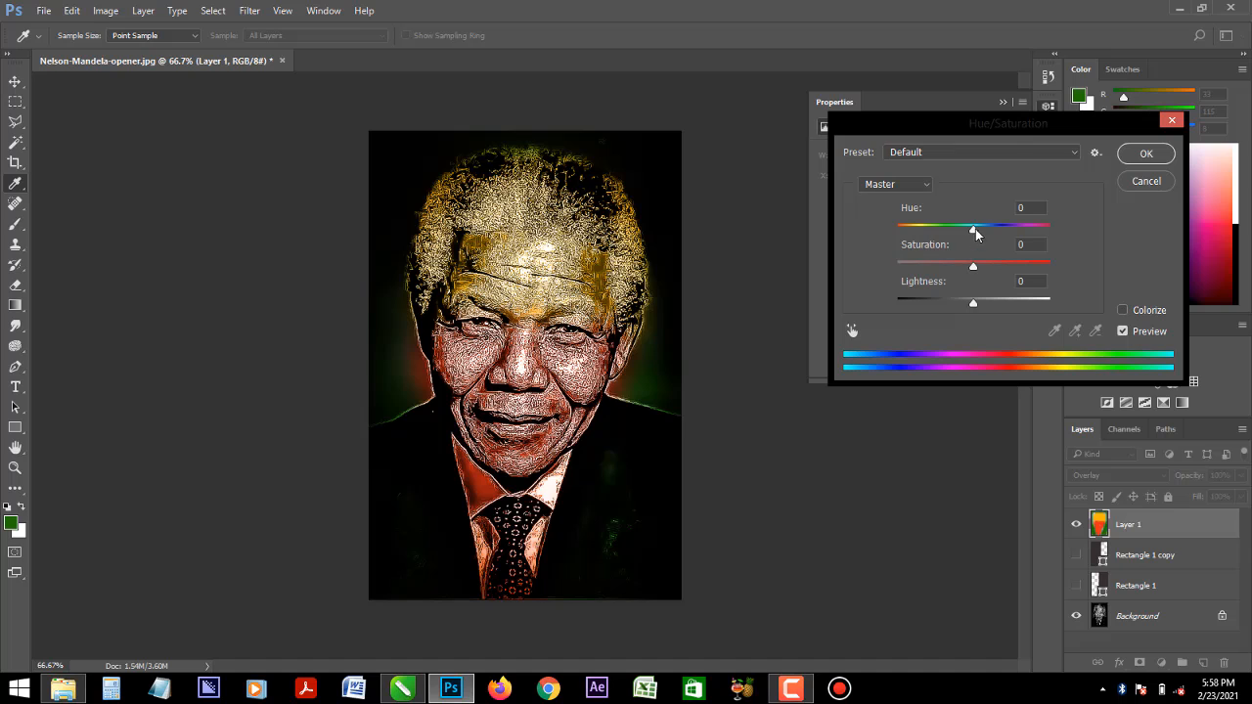
drag(975, 233, 979, 306)
drag(989, 228, 1049, 272)
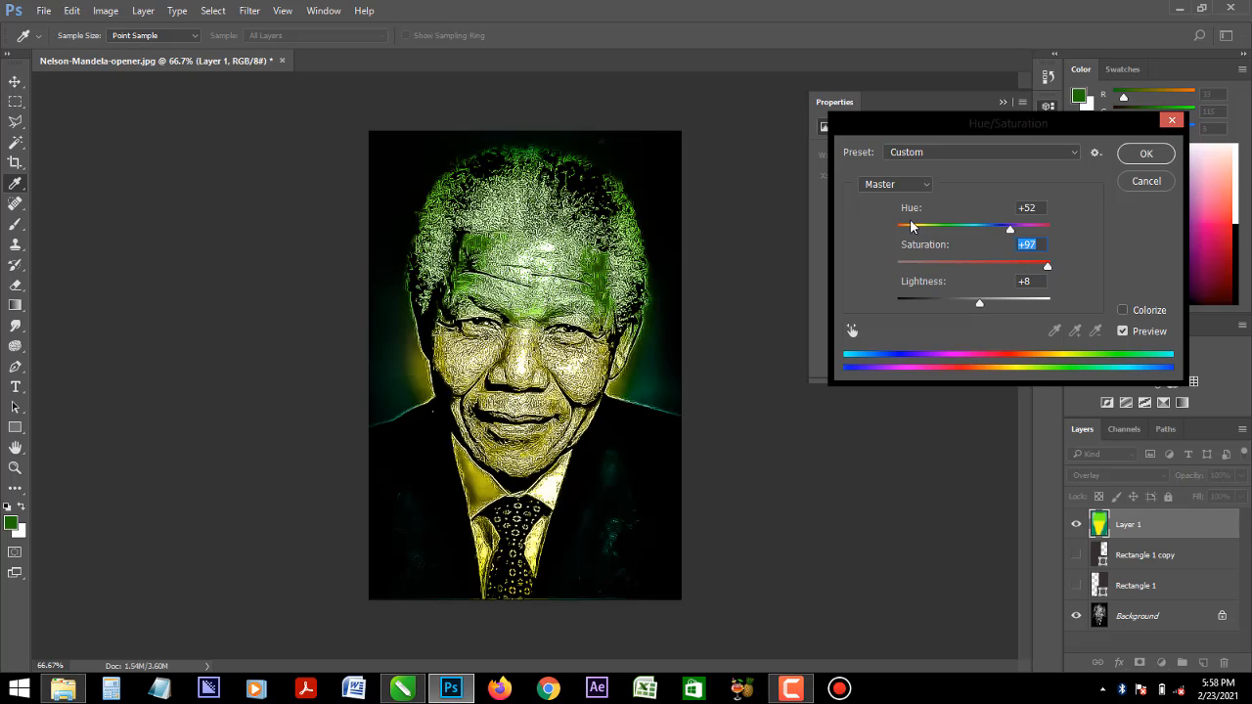
- Set the Yellows range in Hue/Saturation to hue +33 and saturation +24
click(924, 189)
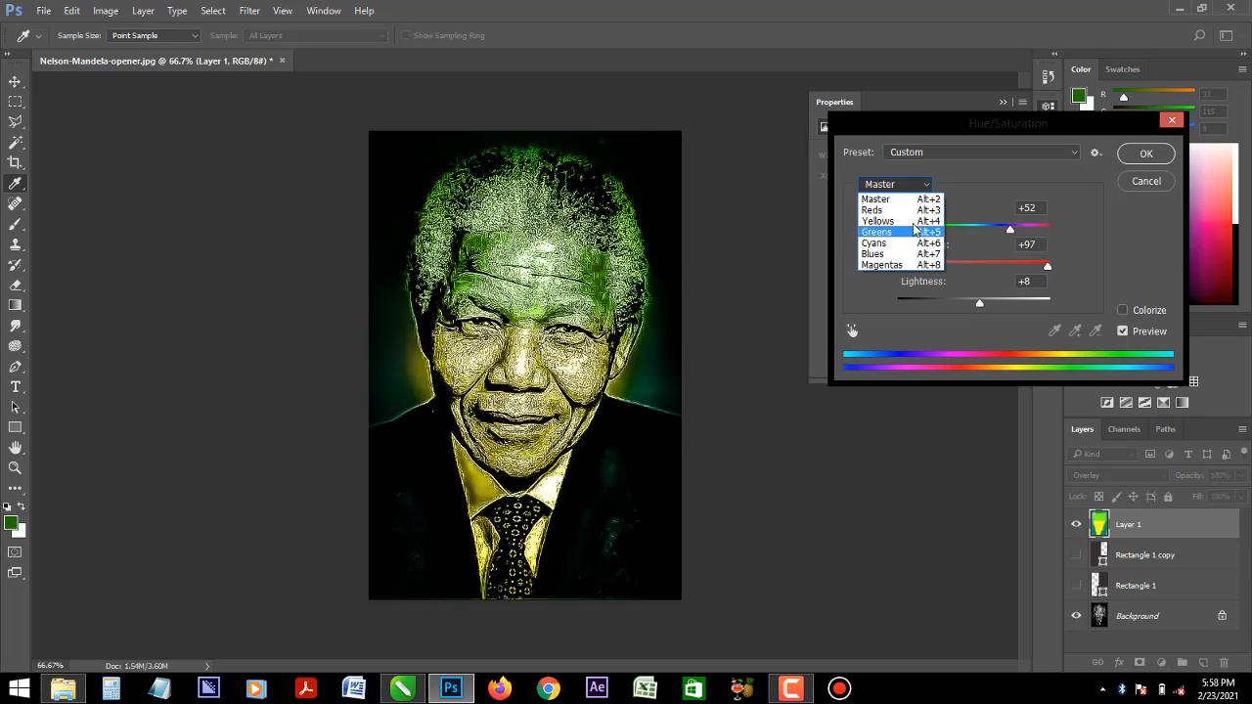
click(914, 221)
drag(982, 229, 993, 271)
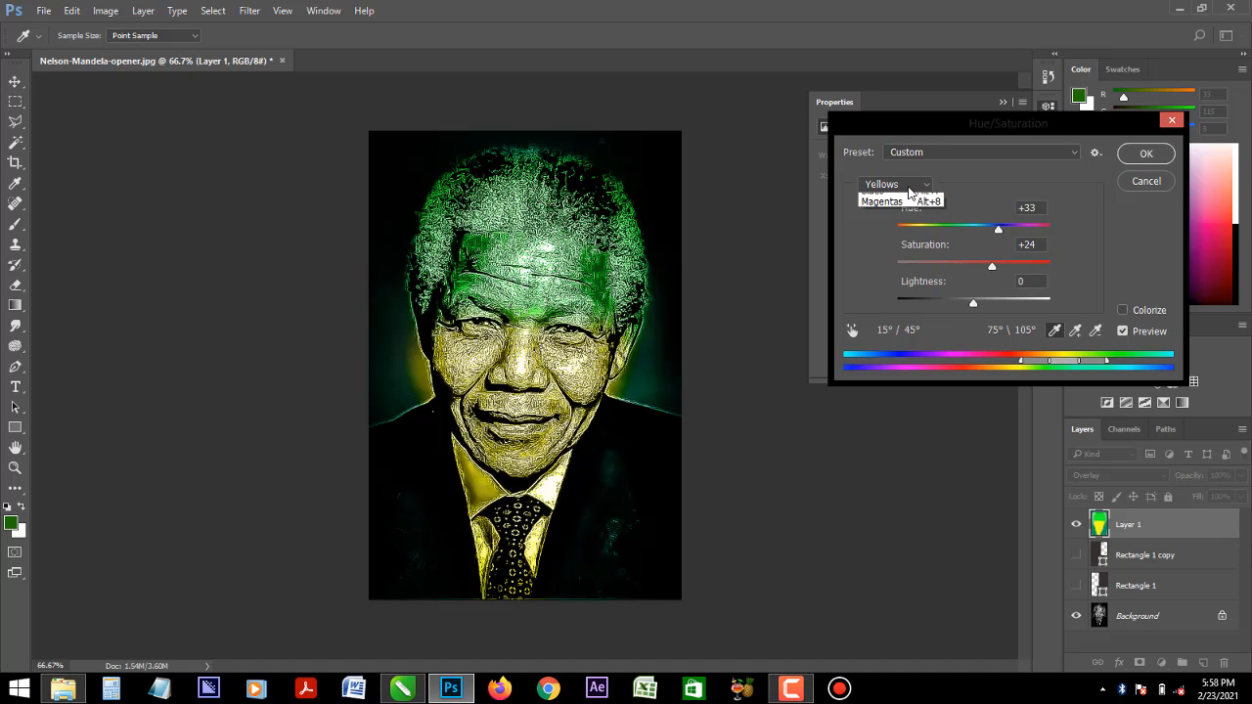
- Set the Master range to hue +67, saturation -5 and lightness +14, and apply the Hue/Saturation adjustment
click(895, 185)
click(898, 199)
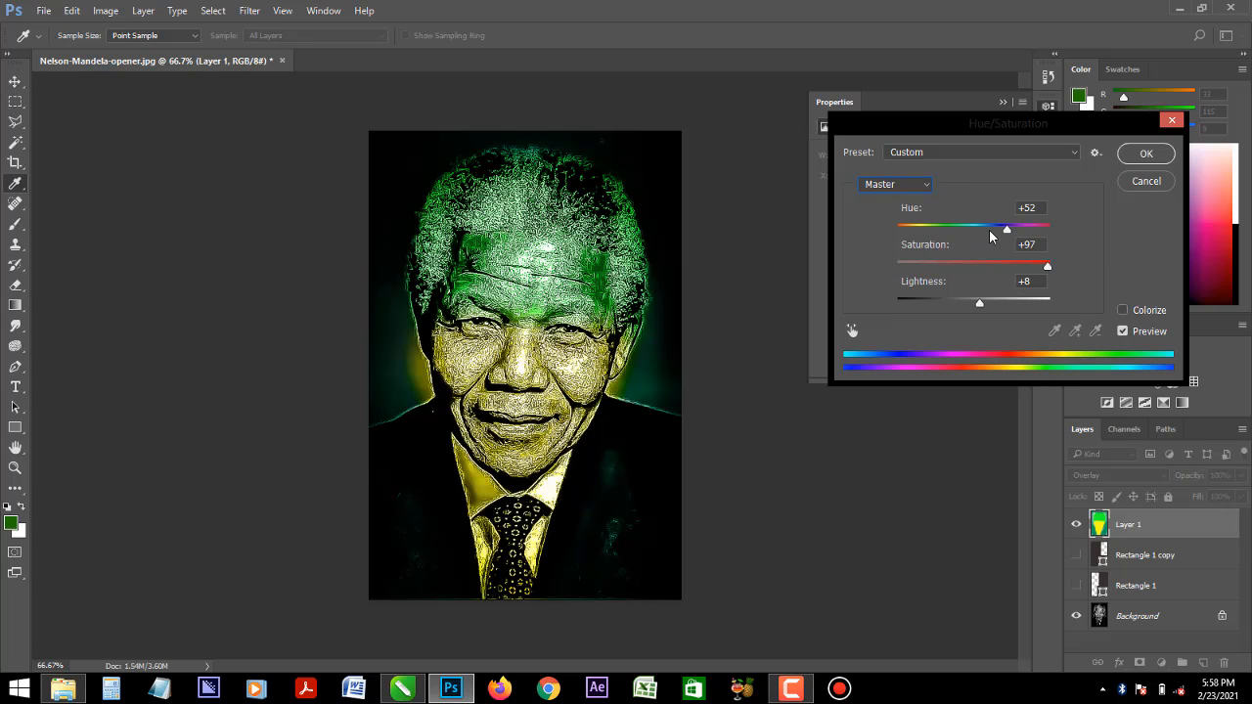
drag(1001, 229, 971, 273)
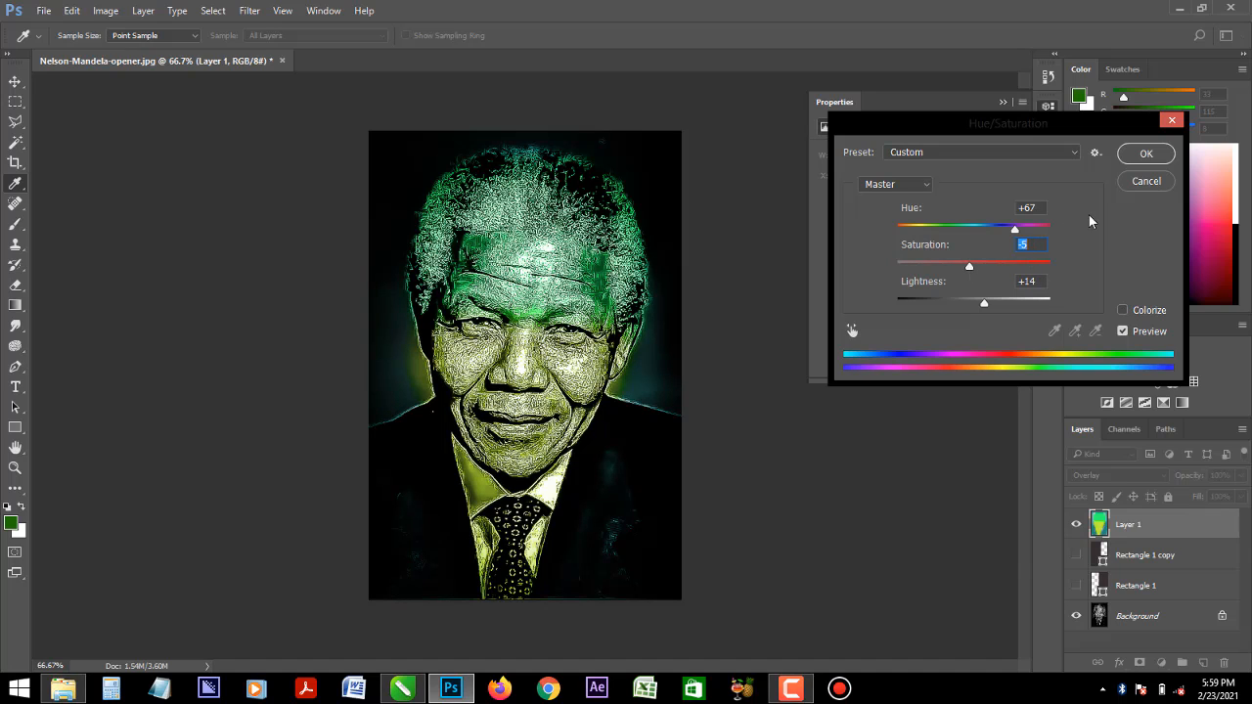
click(1145, 155)
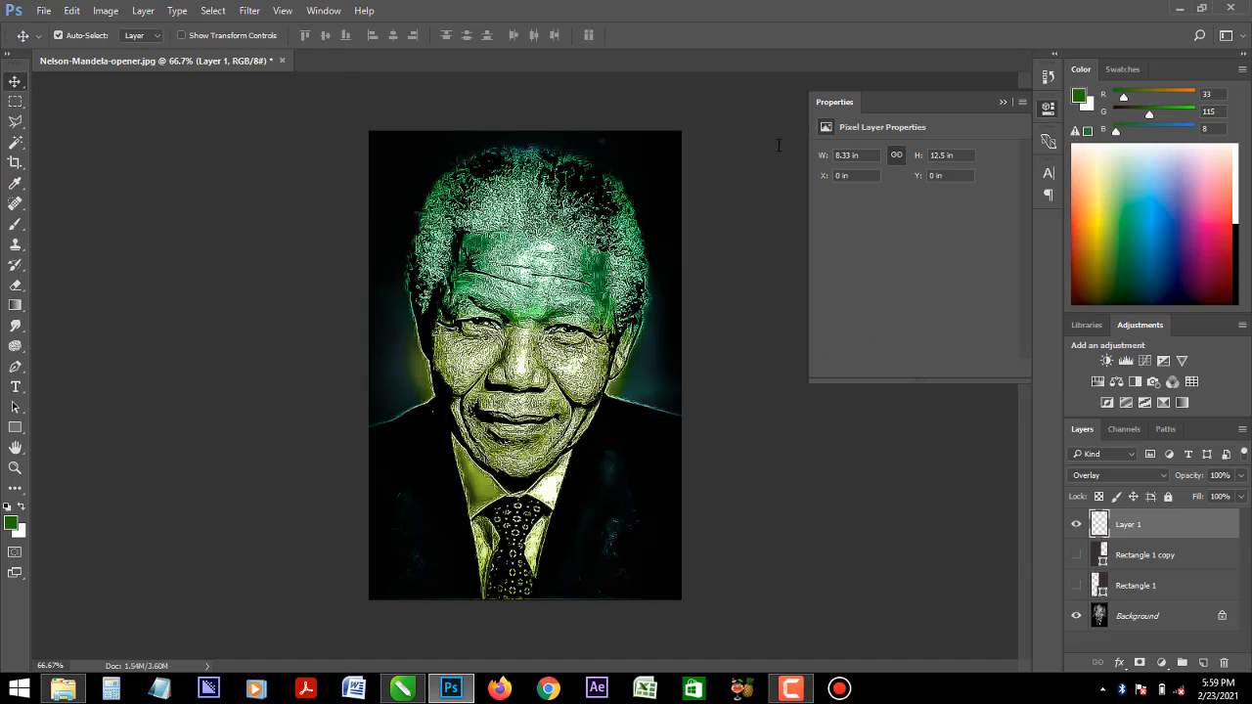
- Start a Color Balance adjustment on Layer 1 and shift the midtone color levels
click(108, 12)
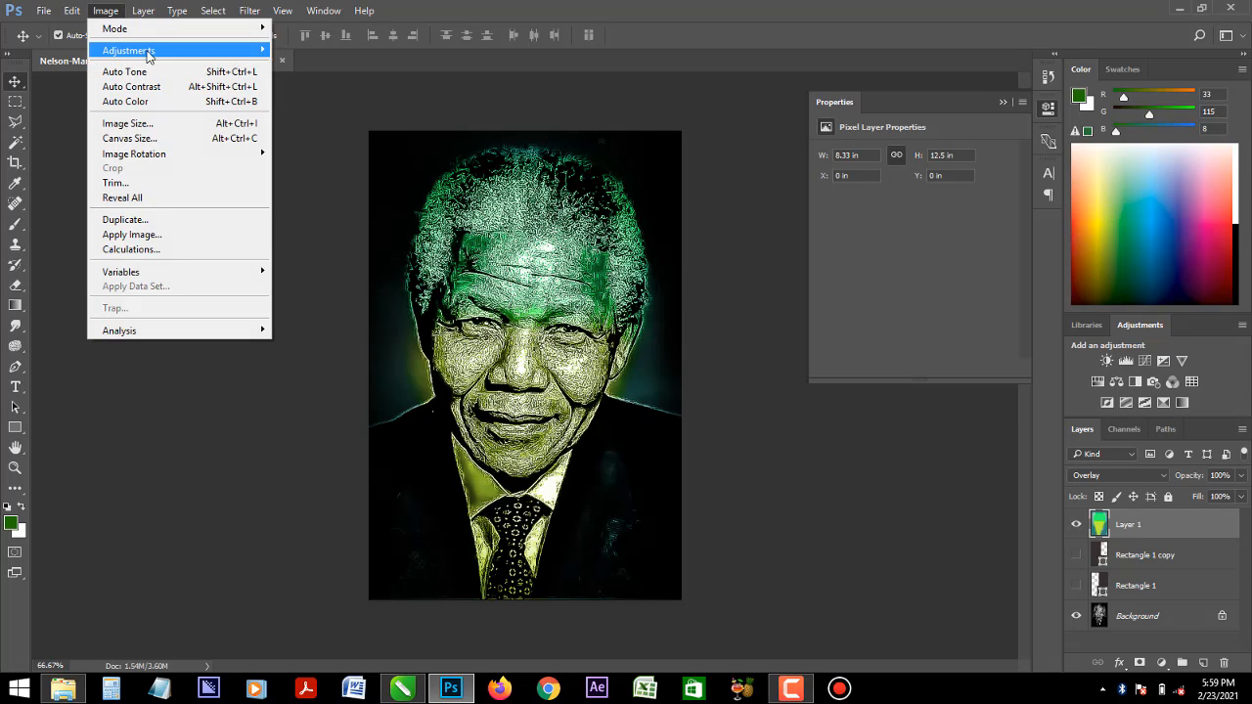
mouse_move(146, 50)
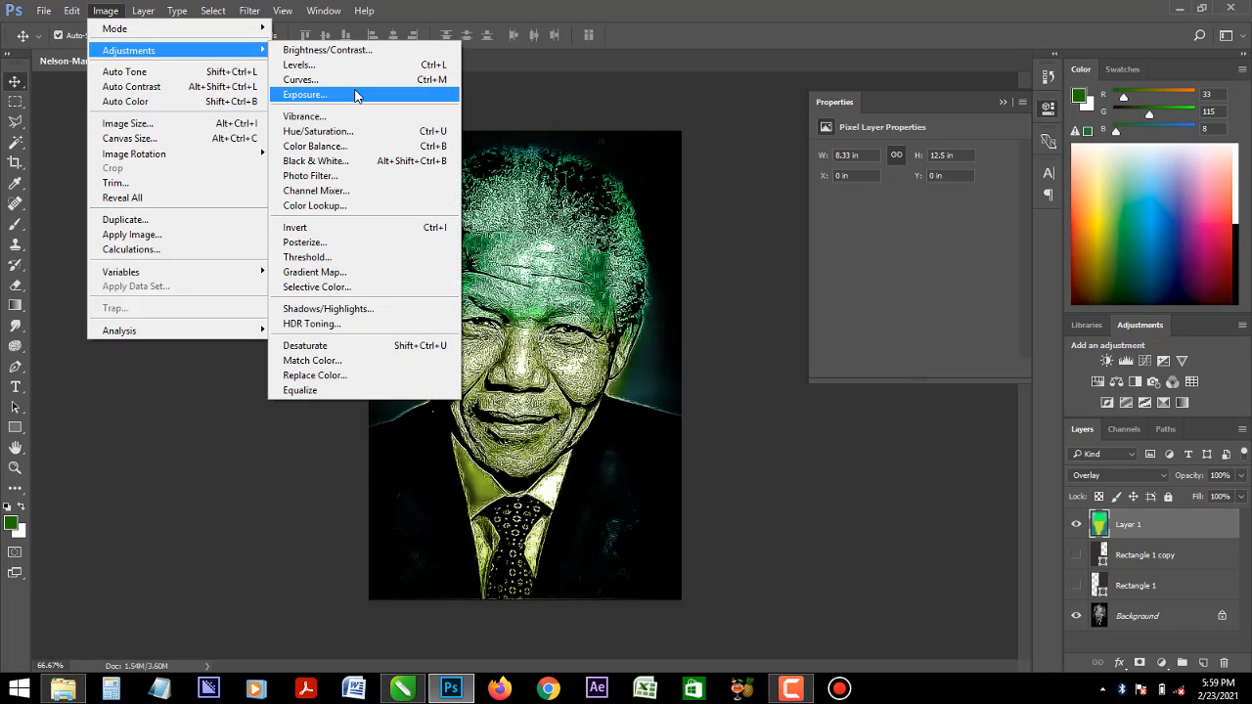
click(355, 147)
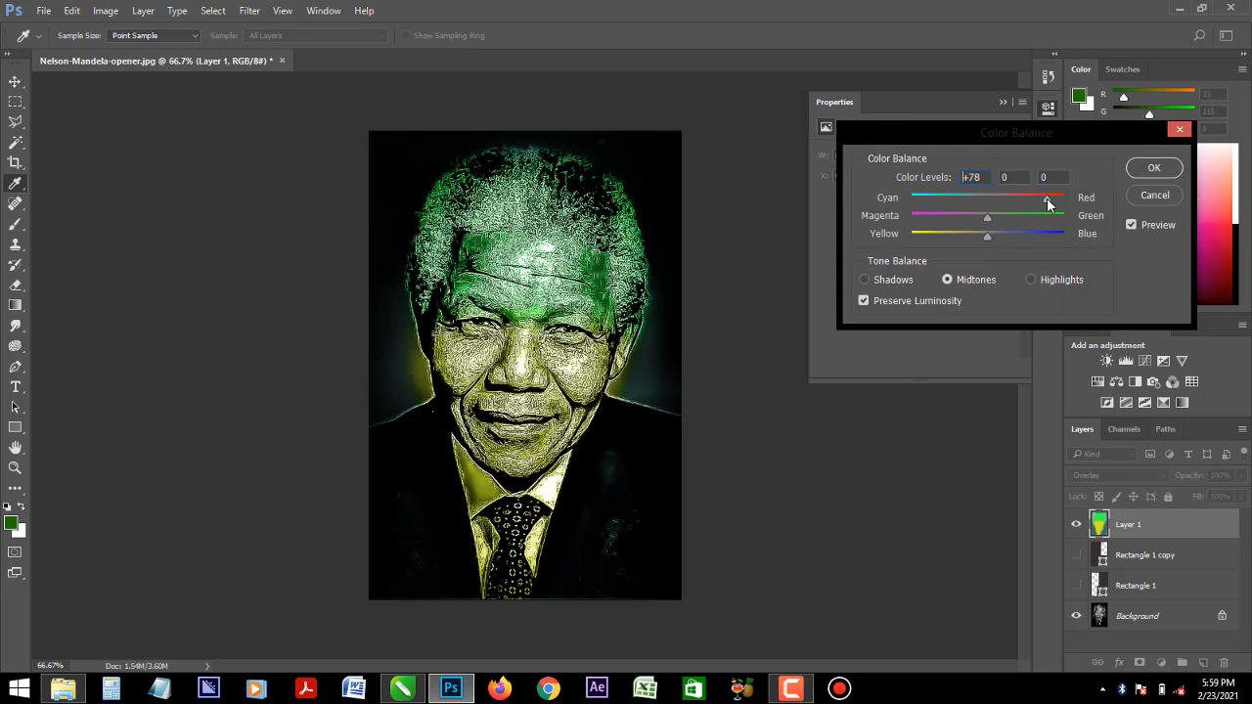
drag(1047, 202, 930, 252)
- Try shadow color levels of +95, +57 and -82 in Color Balance and readjust them to taste
click(875, 280)
drag(986, 202, 1031, 214)
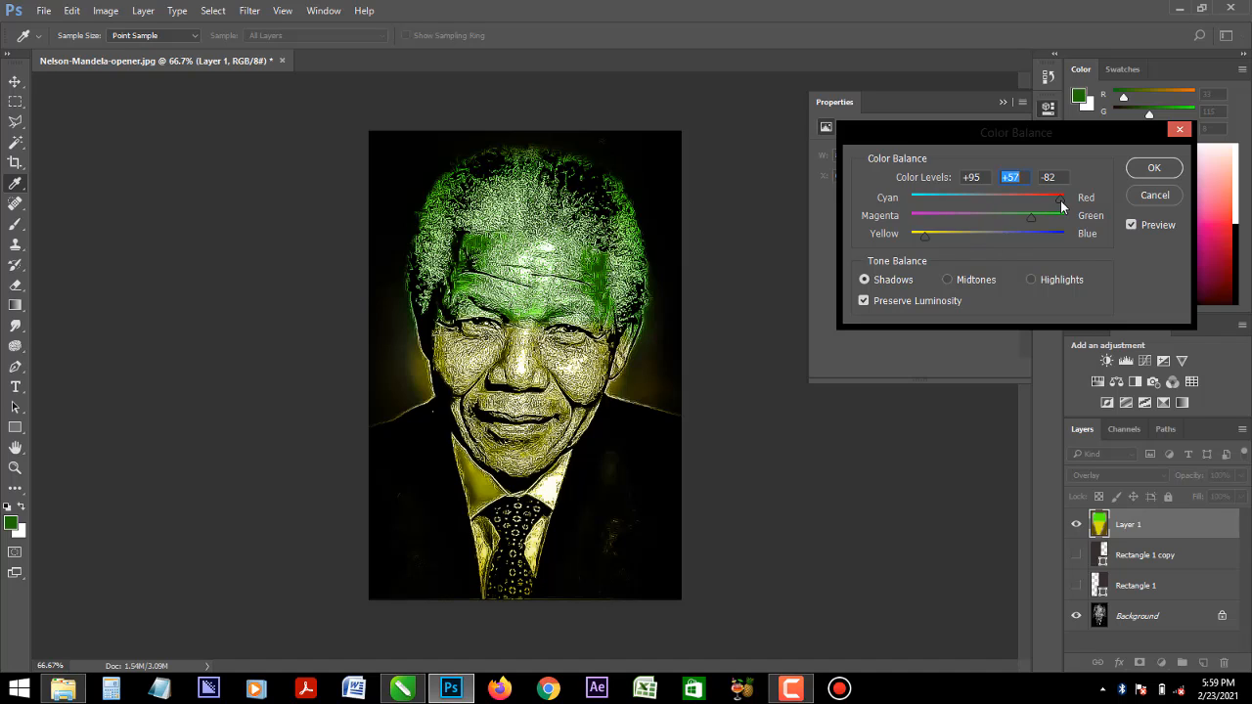
drag(1000, 206, 948, 234)
click(983, 219)
- Push the highlights to red +100, shift their yellow-blue balance, and apply the Color Balance adjustment
click(1050, 282)
drag(988, 204, 1070, 194)
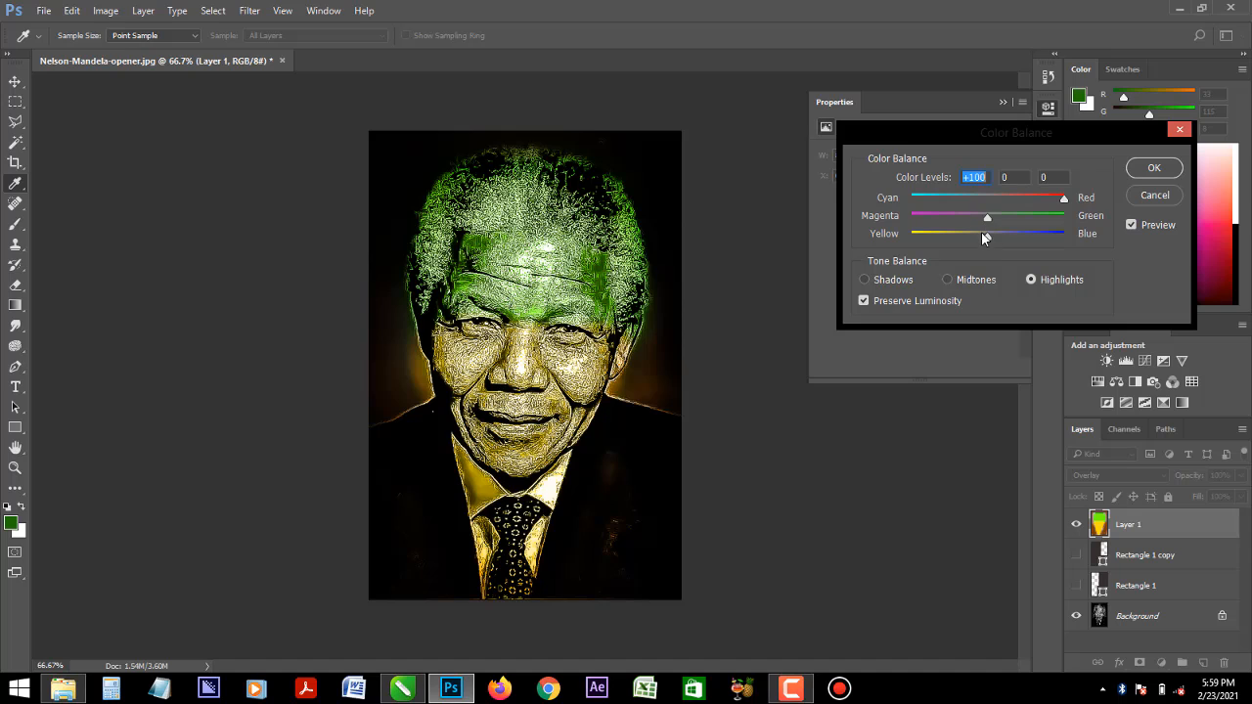
drag(983, 237, 1048, 241)
click(1152, 170)
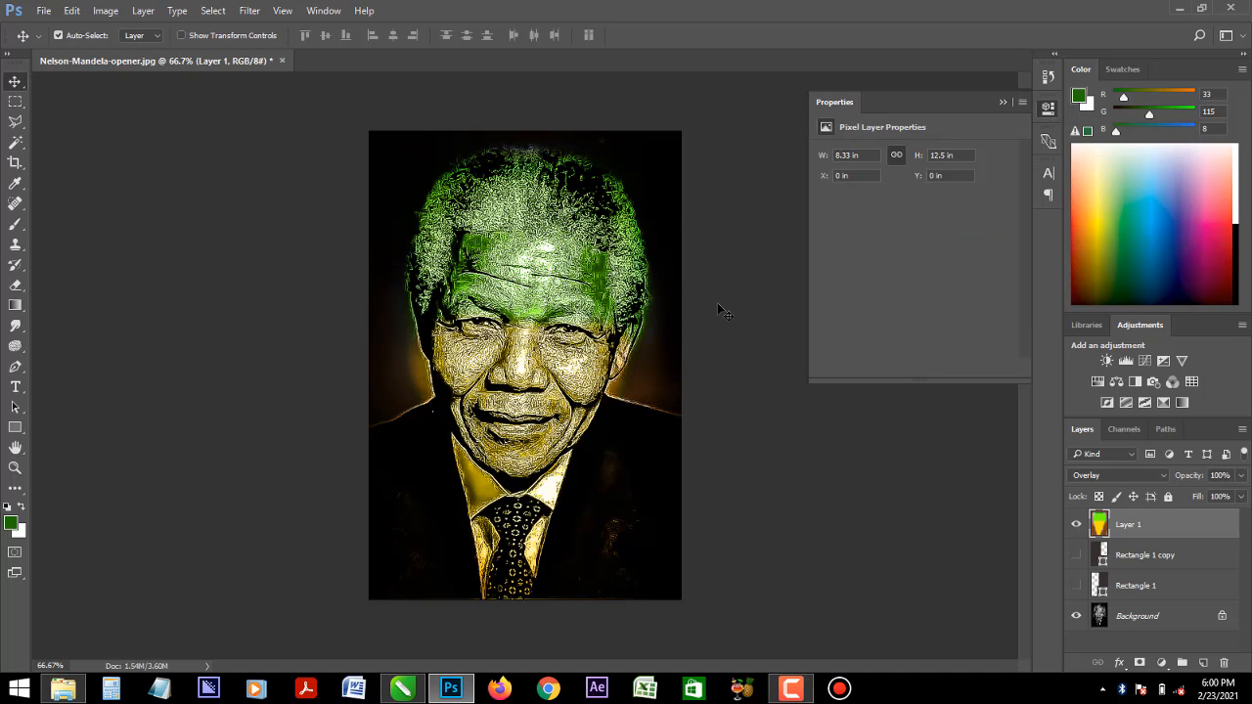
- Save the artwork in Downloads as a JPEG named Nelson-Mandela-opener1 with quality 12
key(ctrl)
key(ctrl+shift+s)
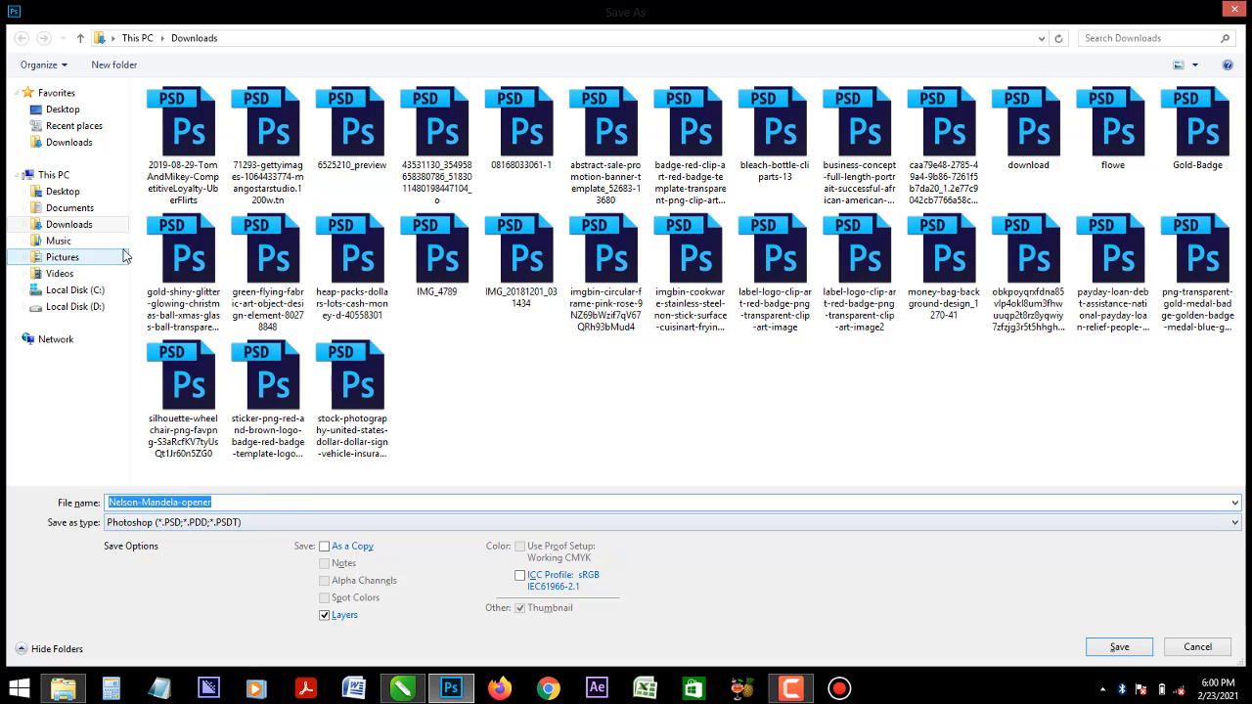
click(230, 522)
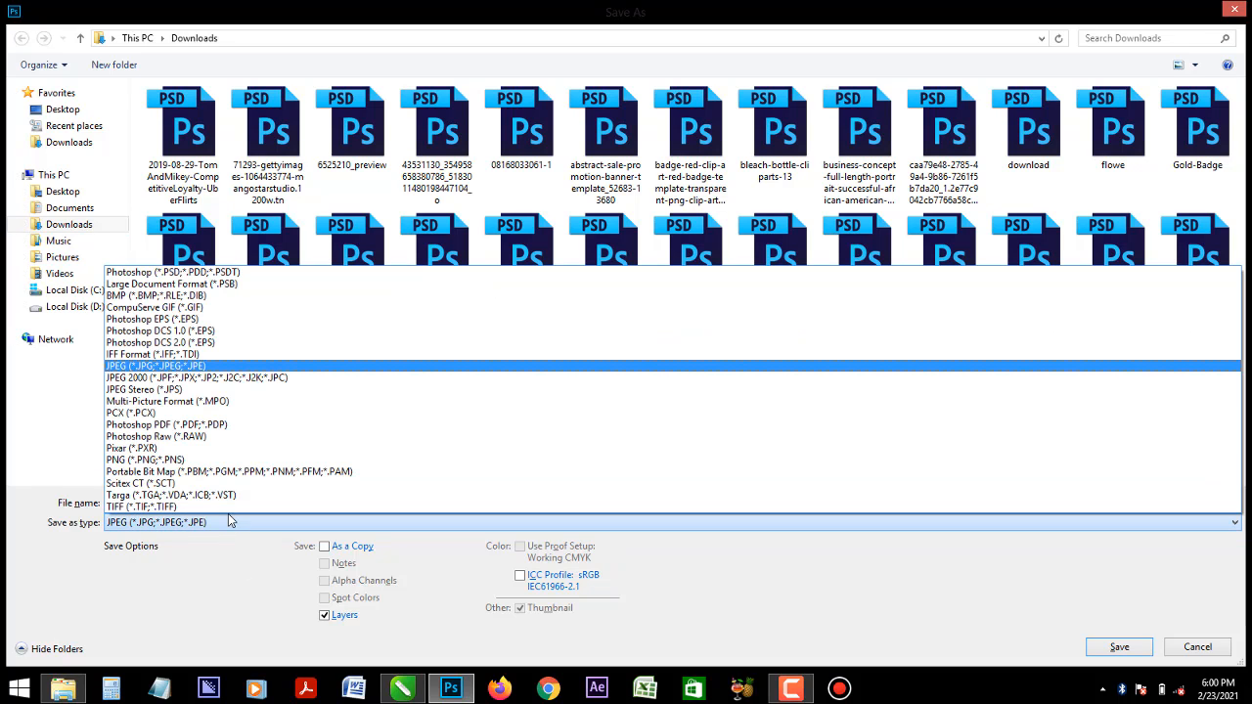
click(215, 367)
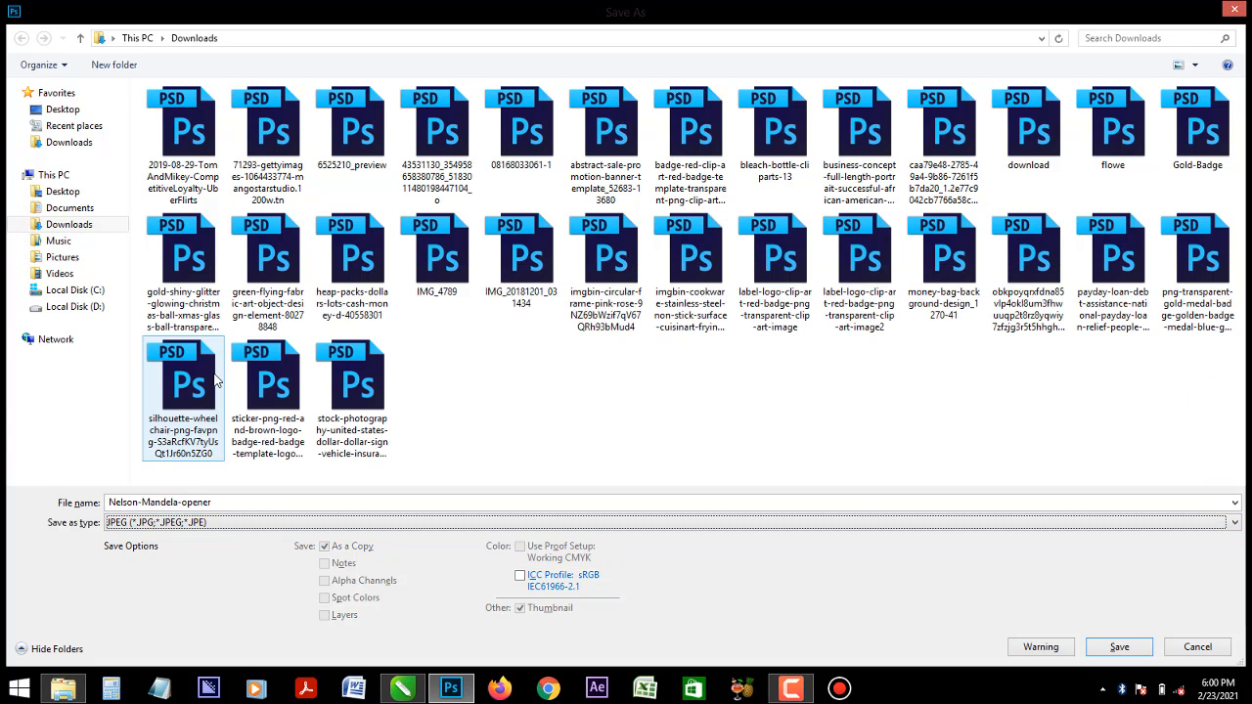
click(272, 501)
click(273, 501)
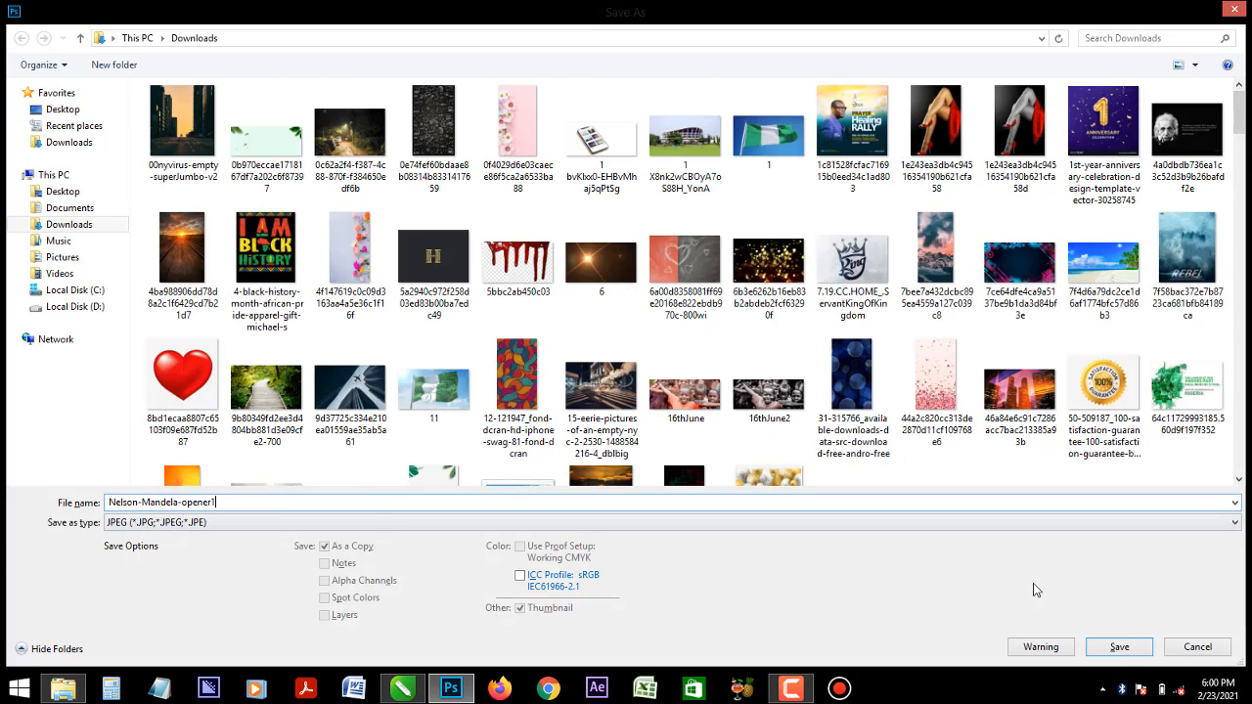
click(1119, 647)
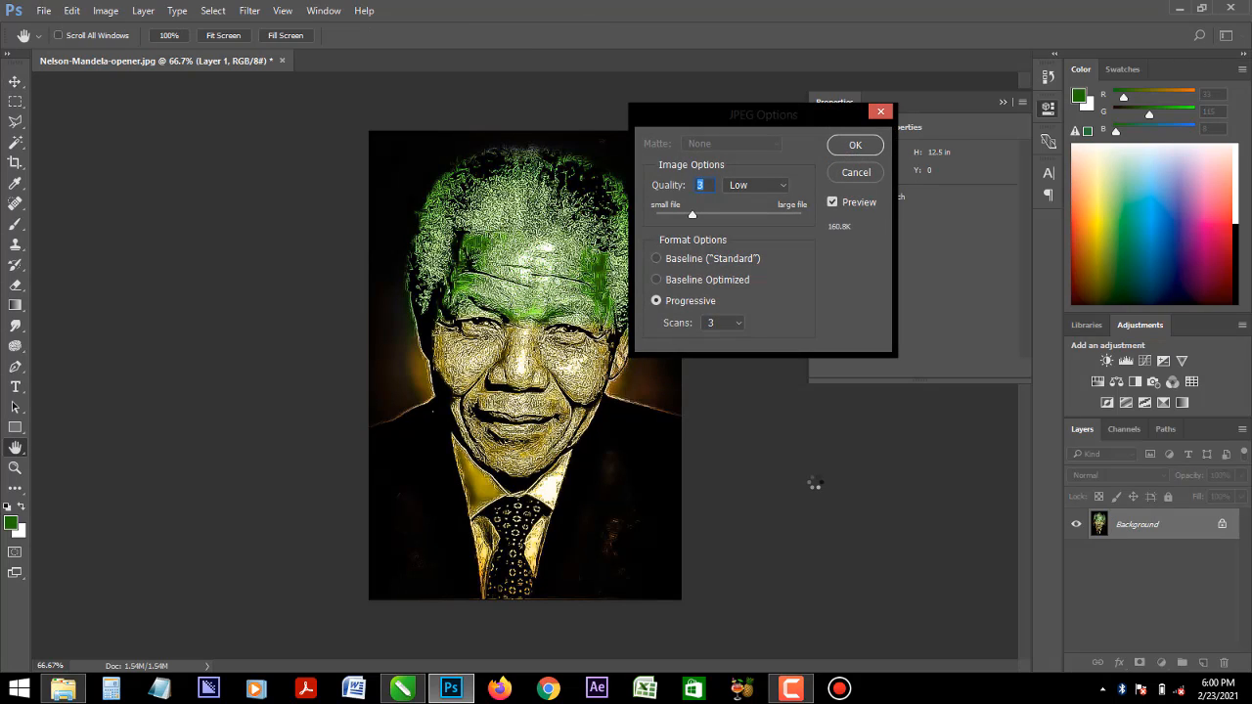
text(12)
click(853, 146)
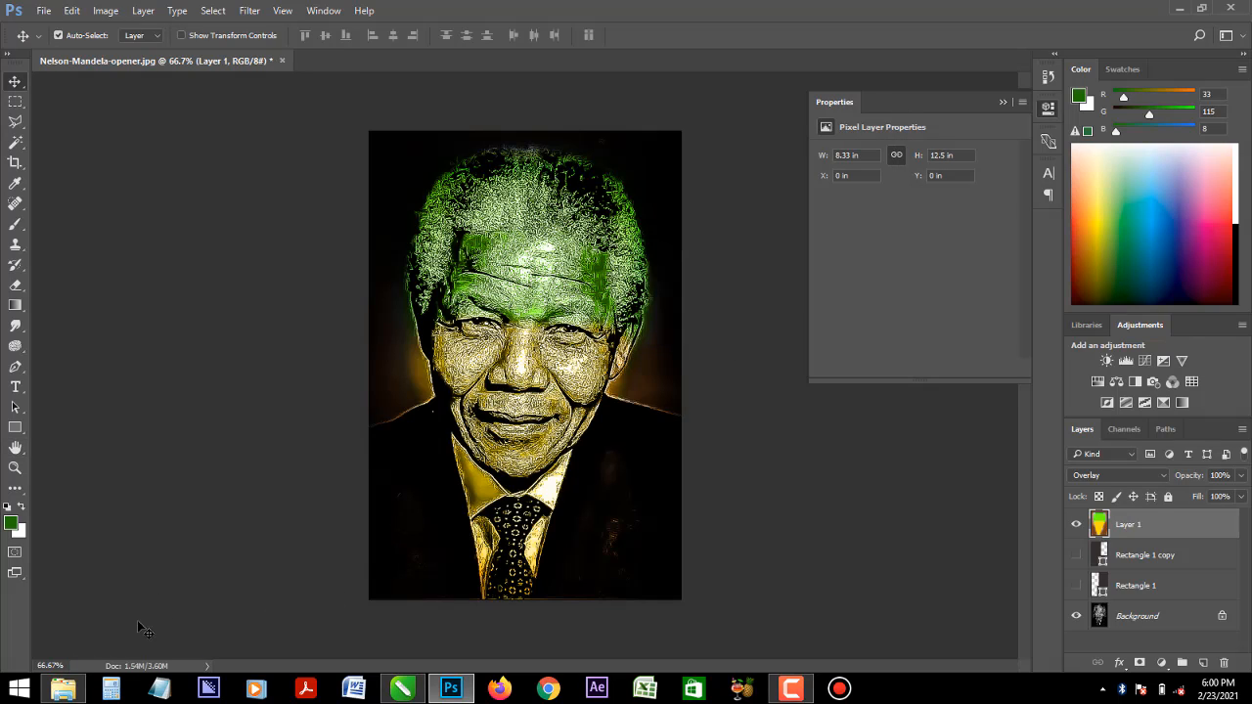
- Switch to File Explorer and preview the exported Nelson-Mandela-opener1 image from the Downloads folder
click(63, 688)
click(453, 416)
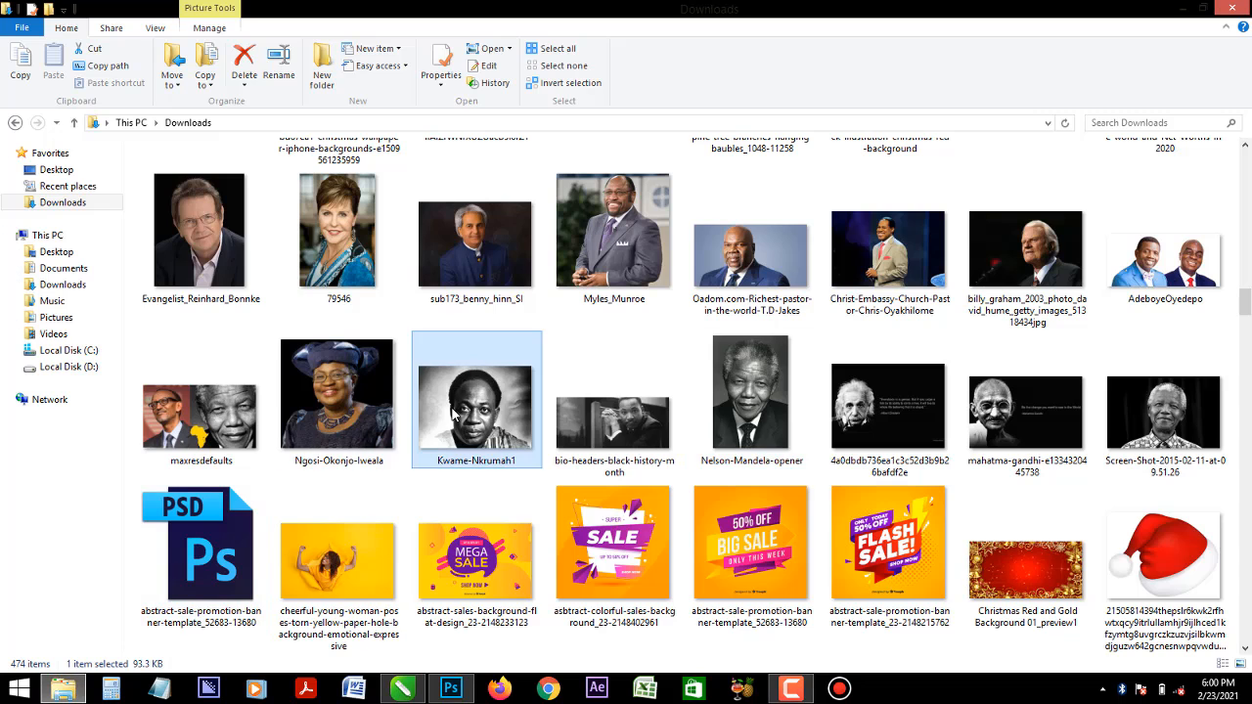
scroll(453, 415, down, 20)
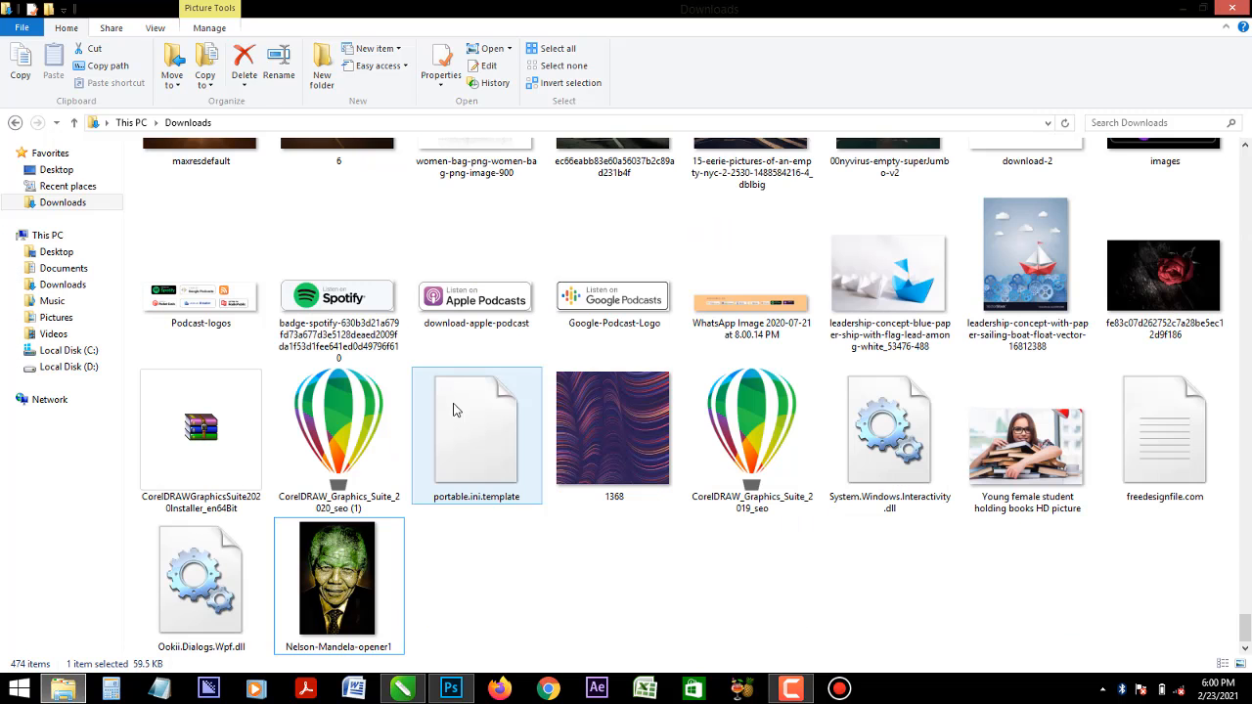
right_click(337, 587)
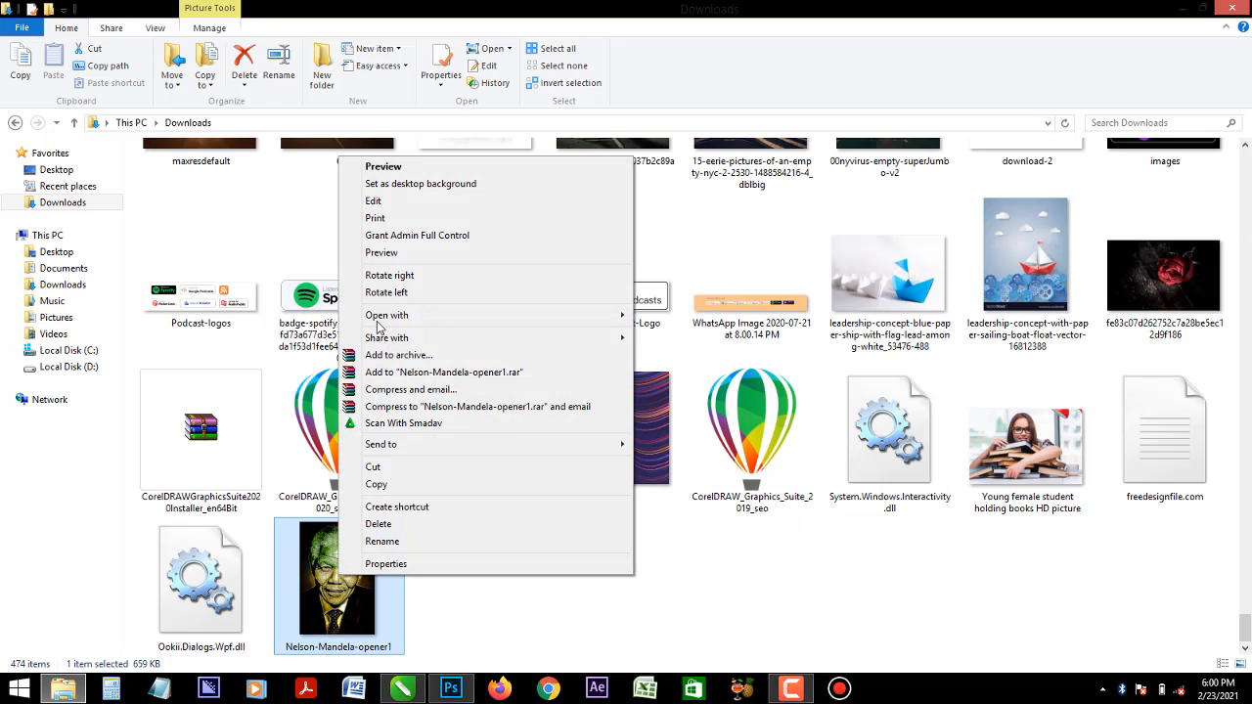
click(383, 166)
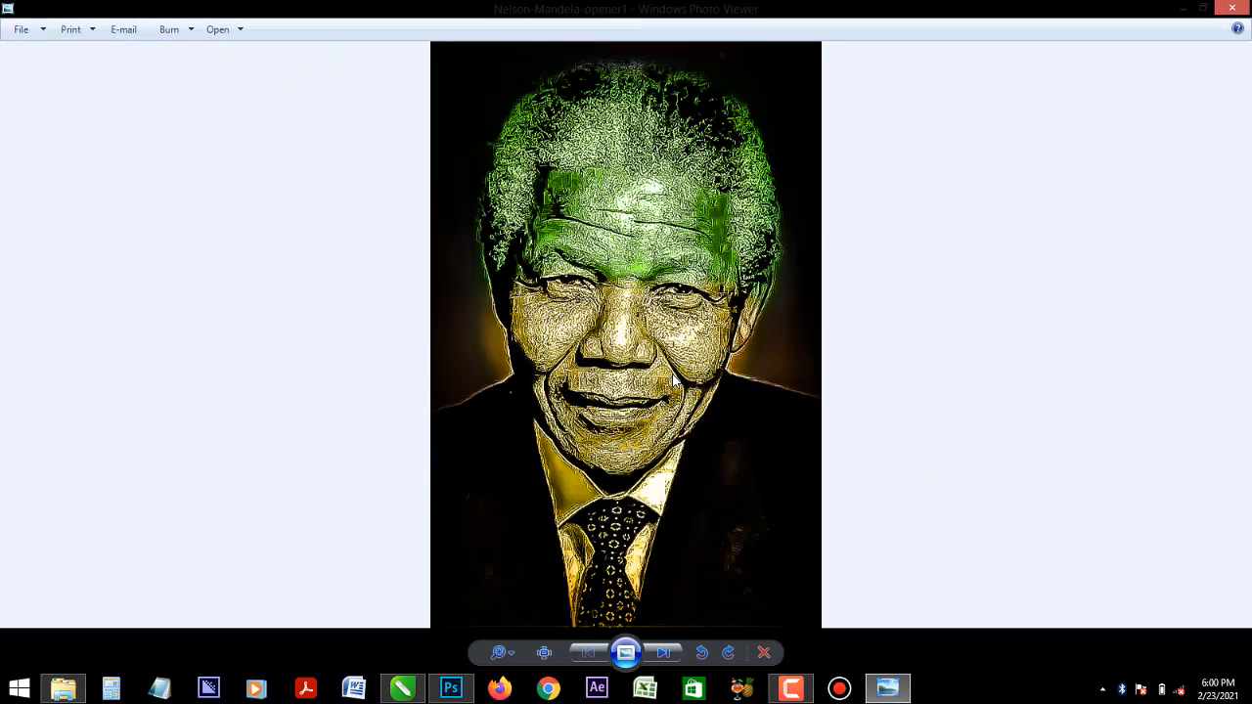
- Examine the exported portrait's texture and colours up close and at full view, close the preview and return to Photoshop
scroll(716, 259, up, 4)
scroll(717, 259, down, 4)
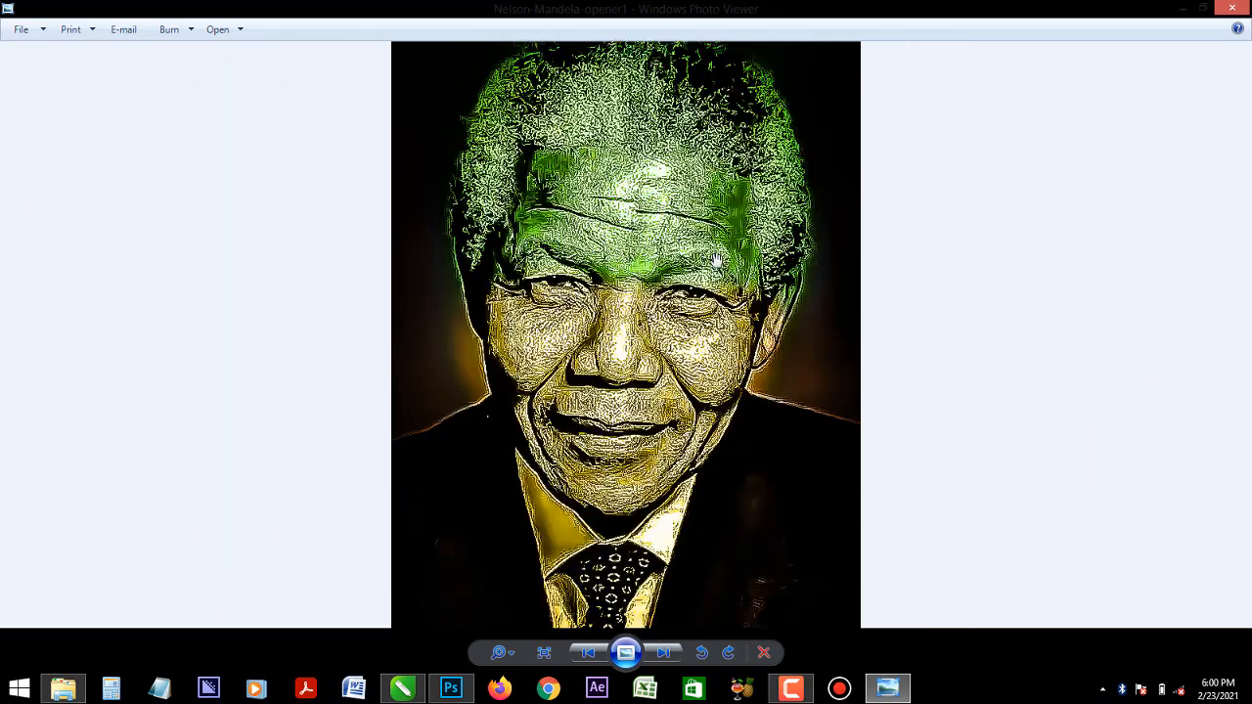
scroll(720, 266, up, 4)
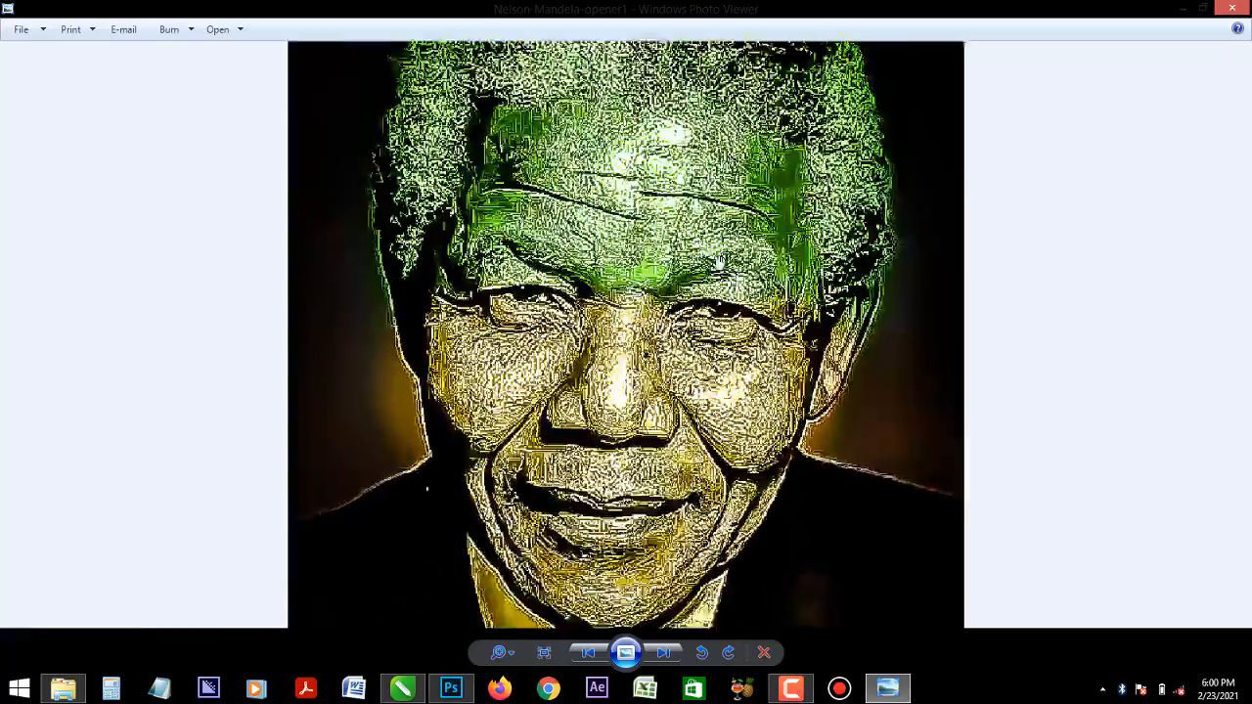
scroll(720, 266, down, 4)
scroll(720, 266, up, 3)
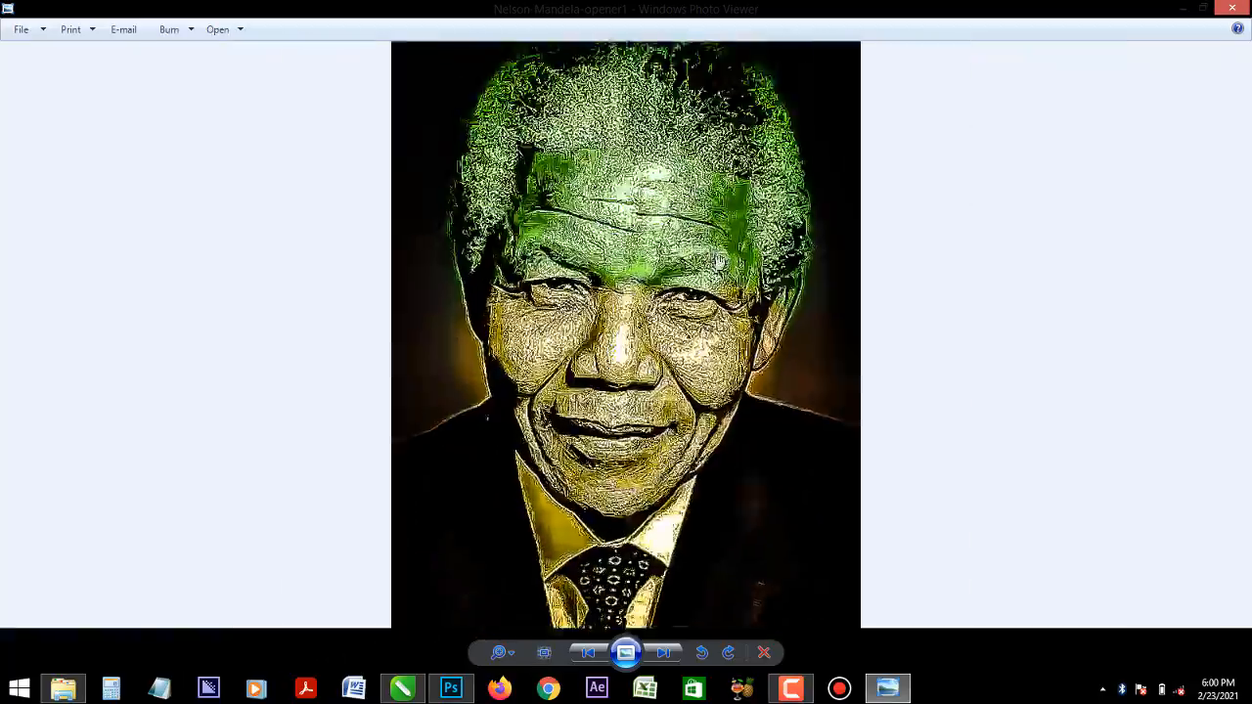
scroll(720, 266, down, 3)
scroll(664, 251, up, 4)
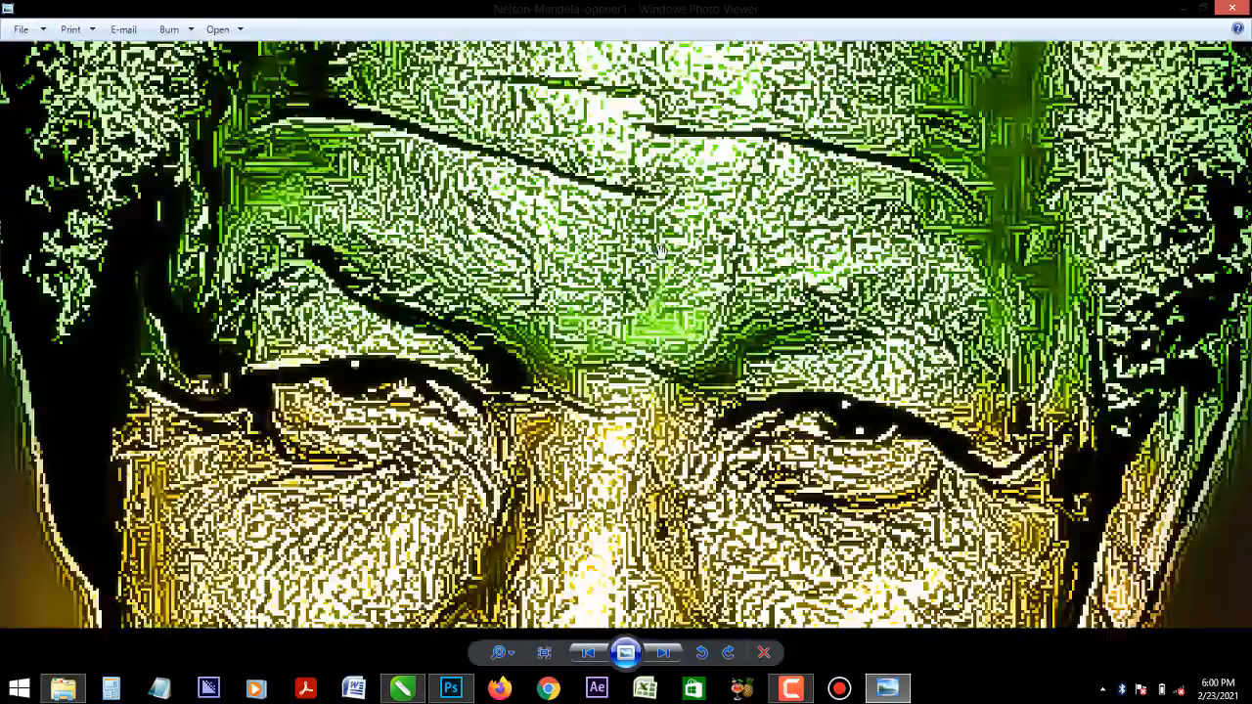
scroll(663, 251, down, 3)
scroll(663, 252, down, 1)
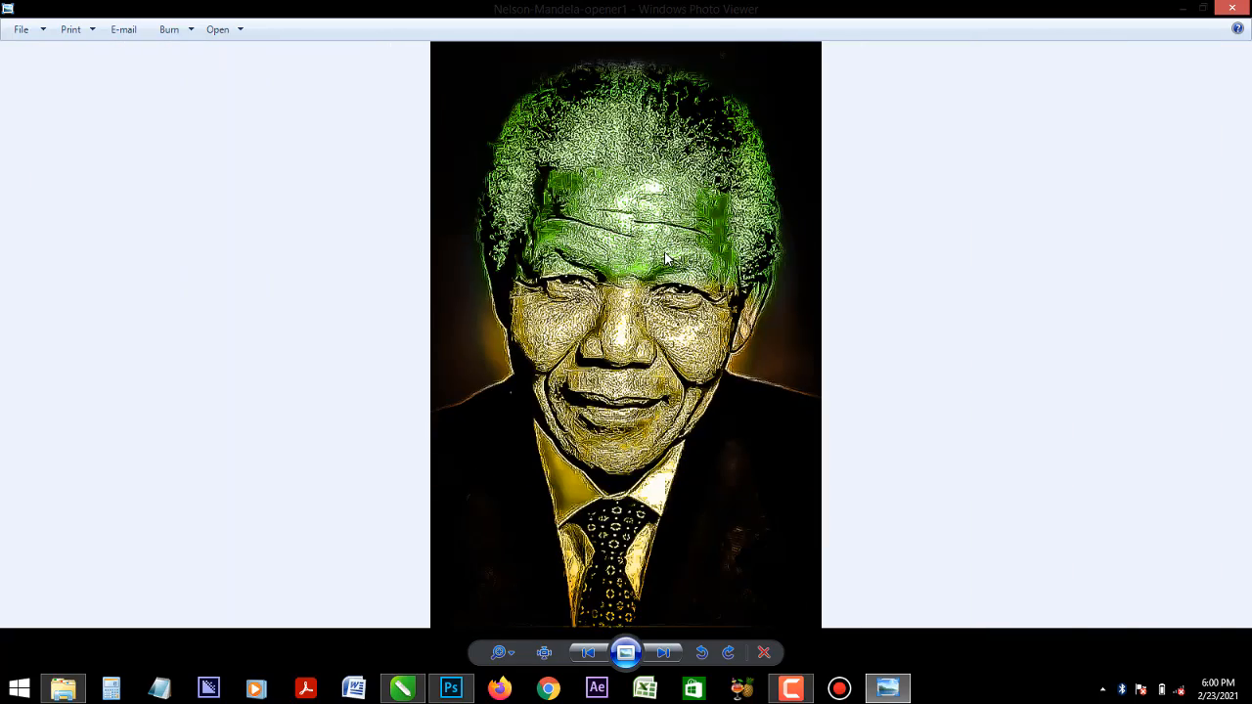
click(1241, 10)
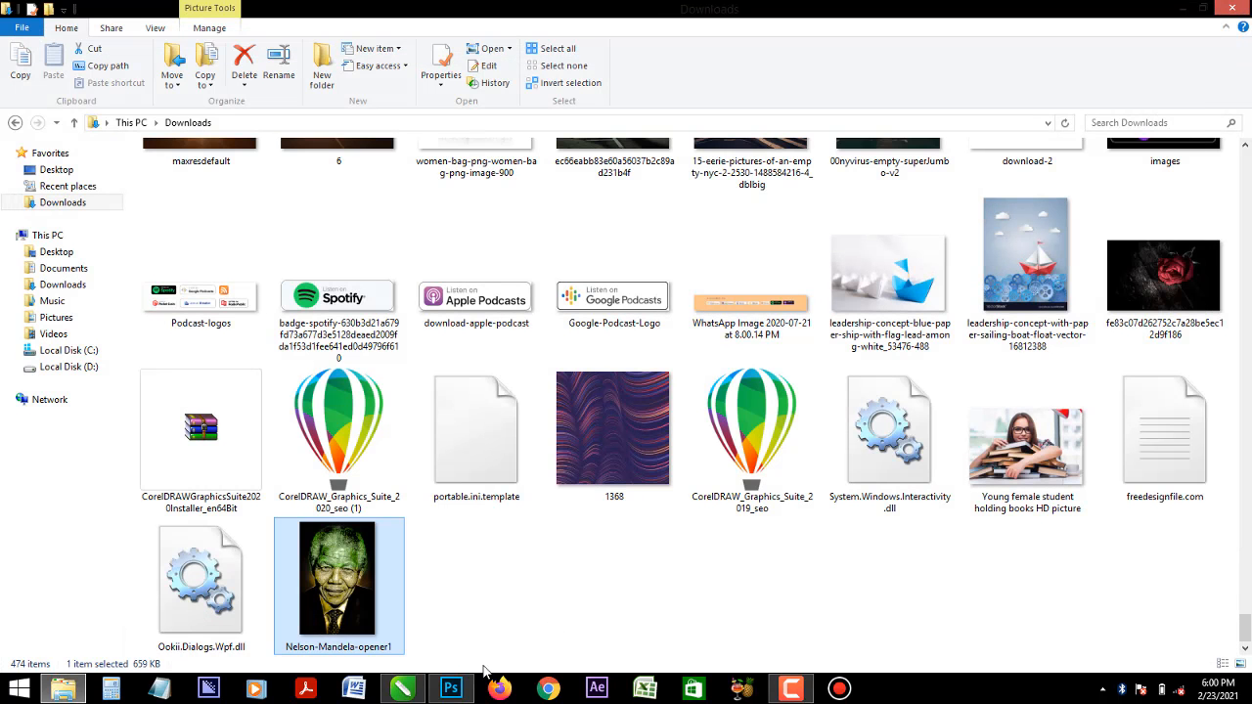
click(451, 688)
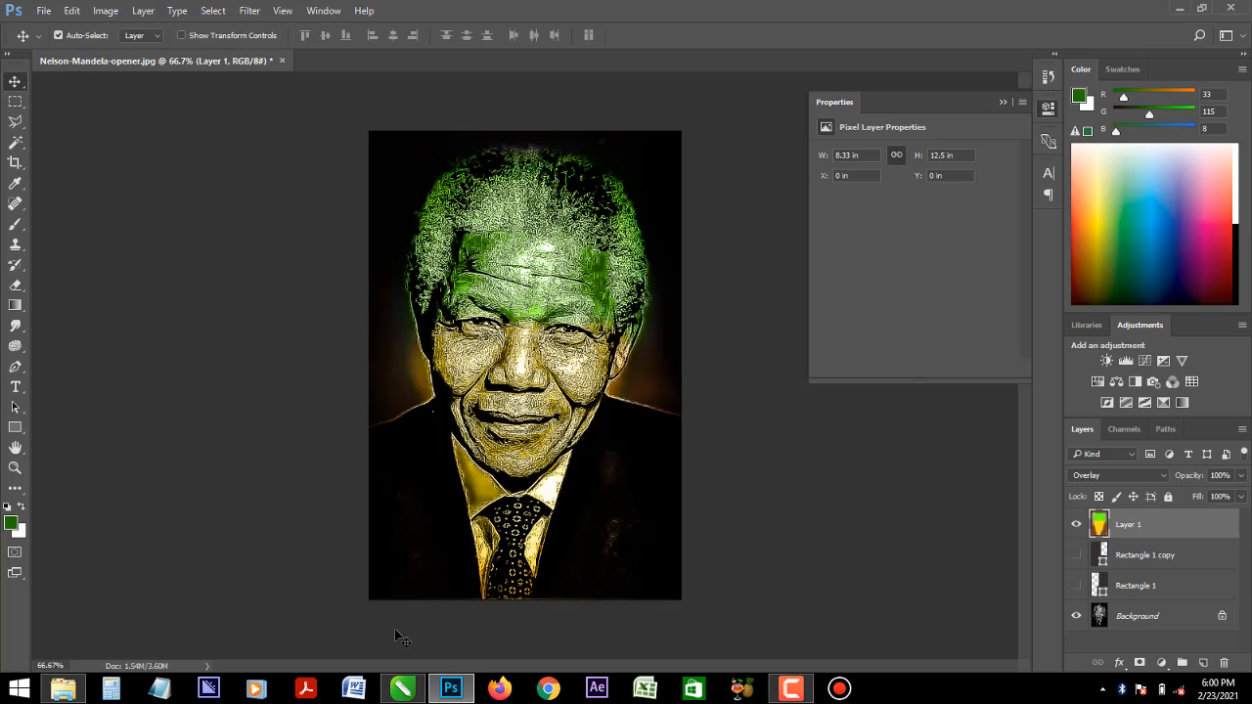
- Take the "THE TEST OF GIVING" passage from Word and place it in a text box about 6 by 8.3 in over the portrait
click(352, 689)
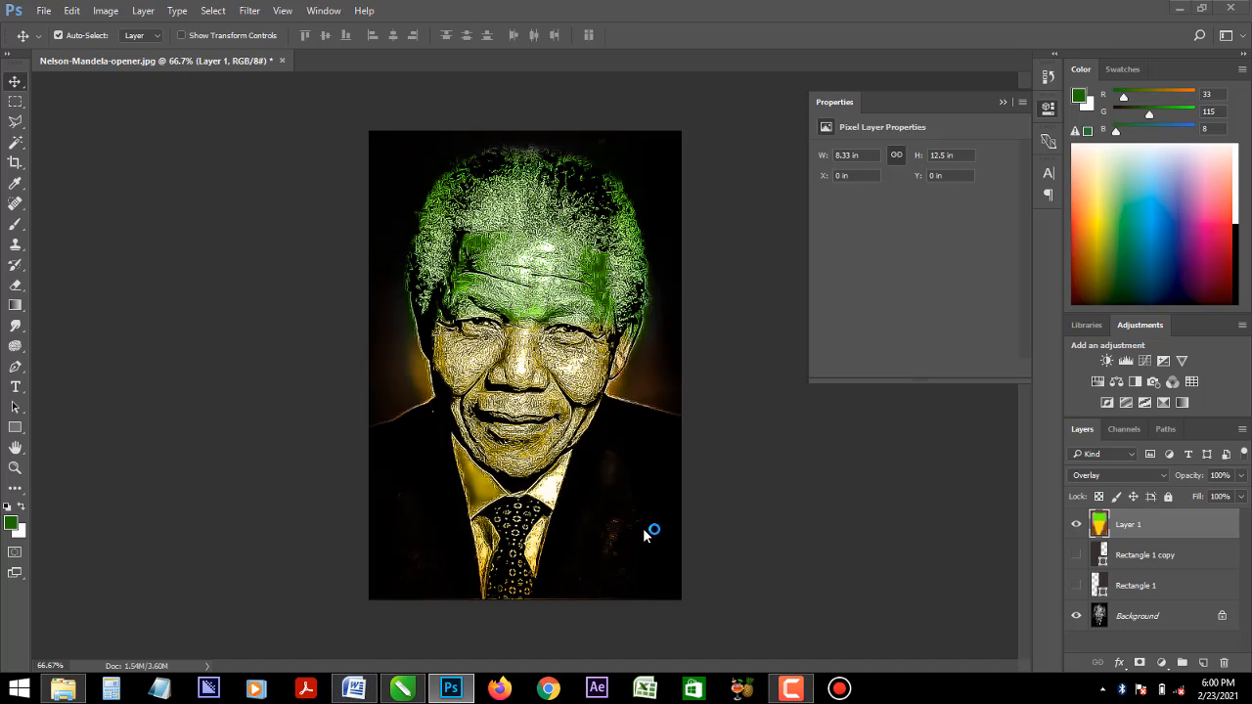
key(t)
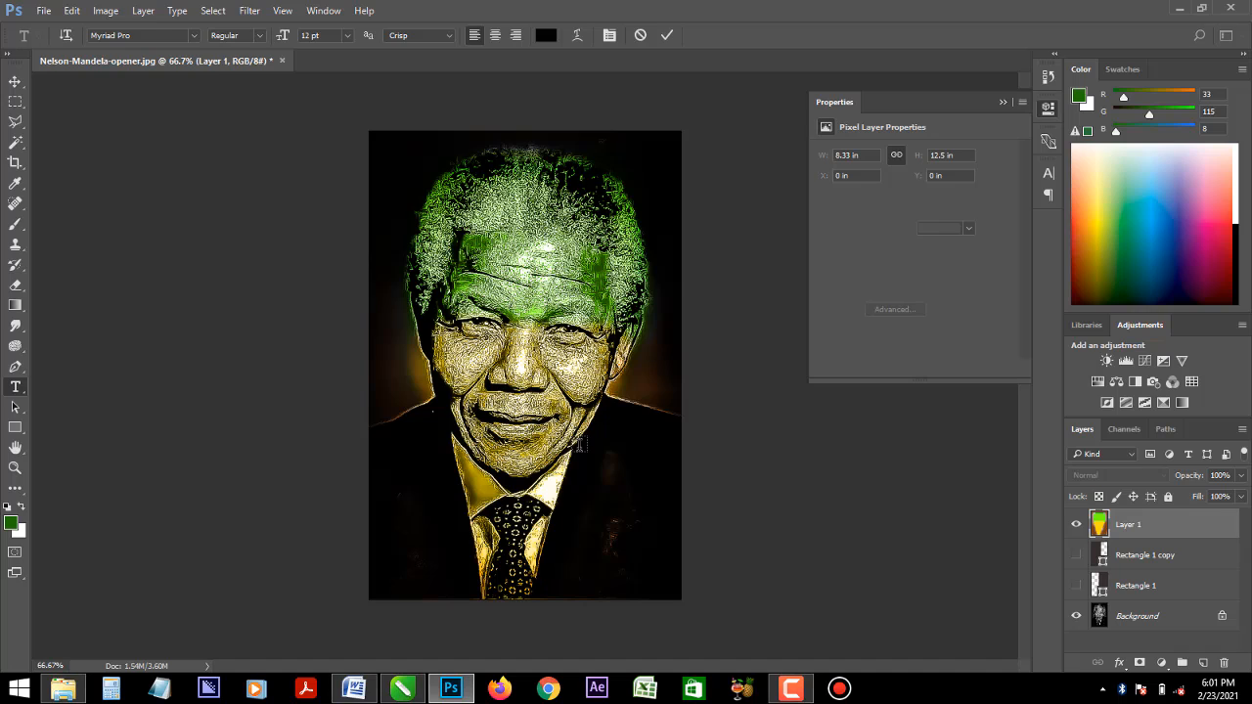
drag(410, 211, 636, 523)
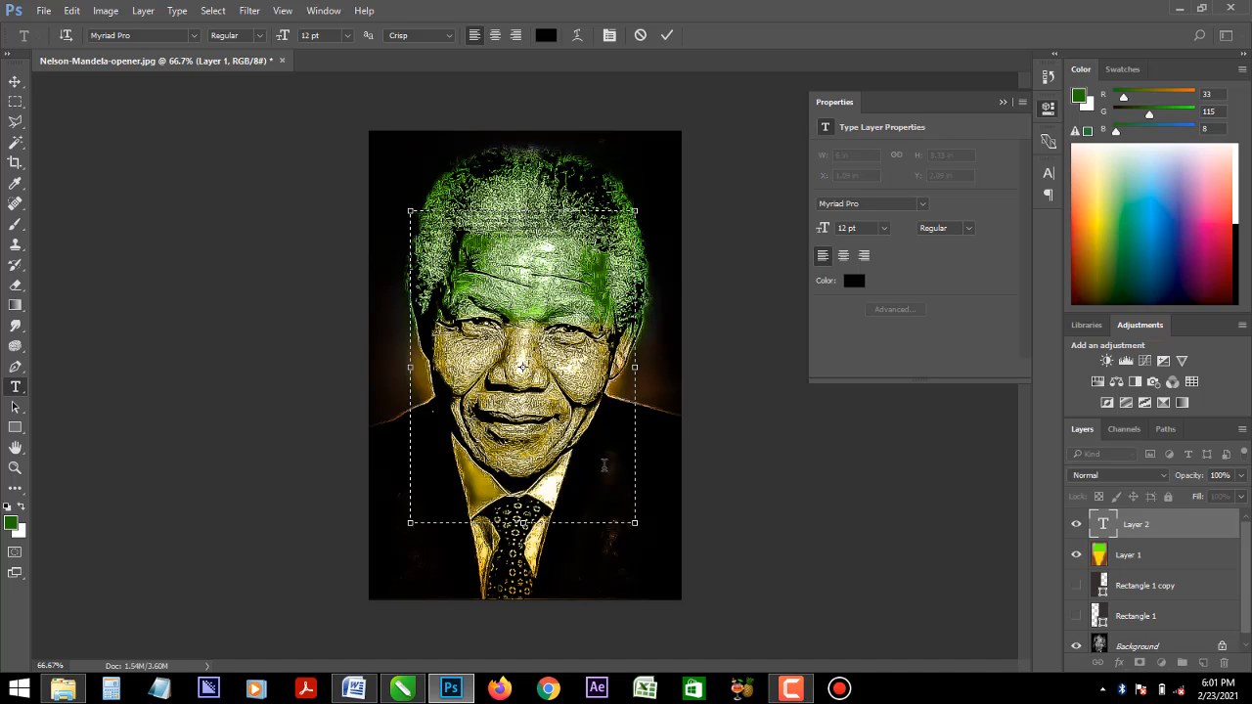
click(14, 82)
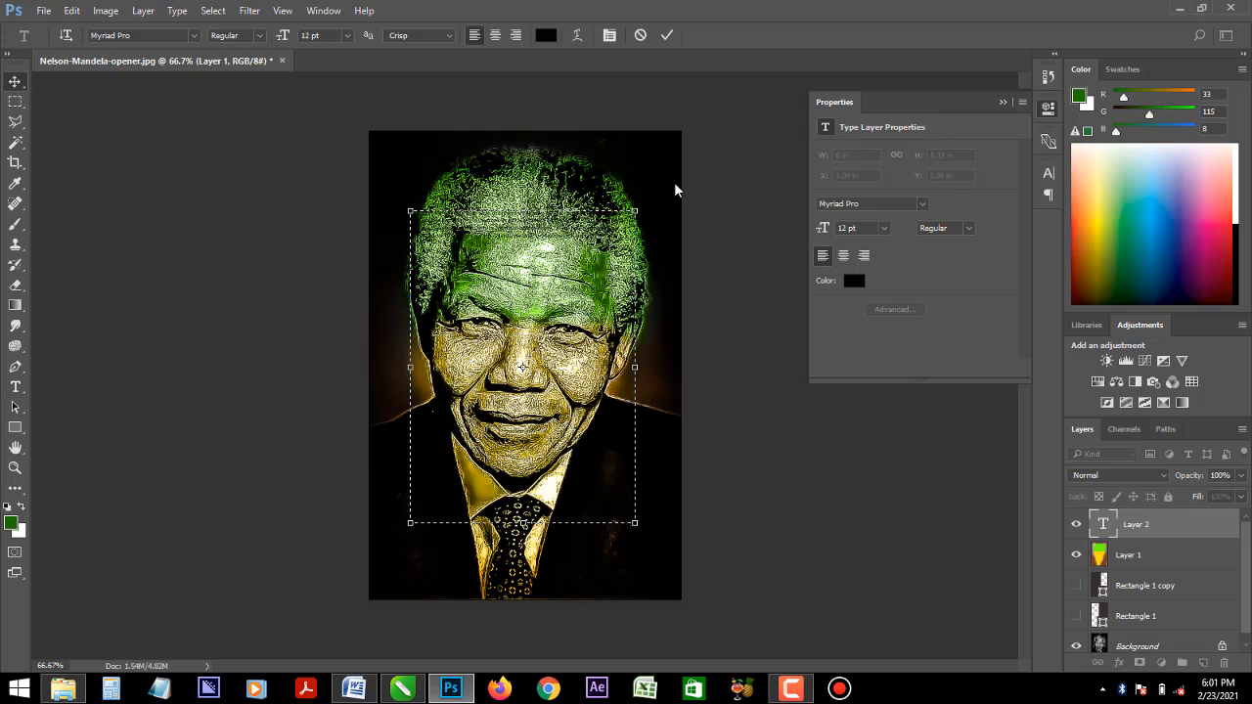
- Change the passage's text colour to white (ffffff)
click(1049, 176)
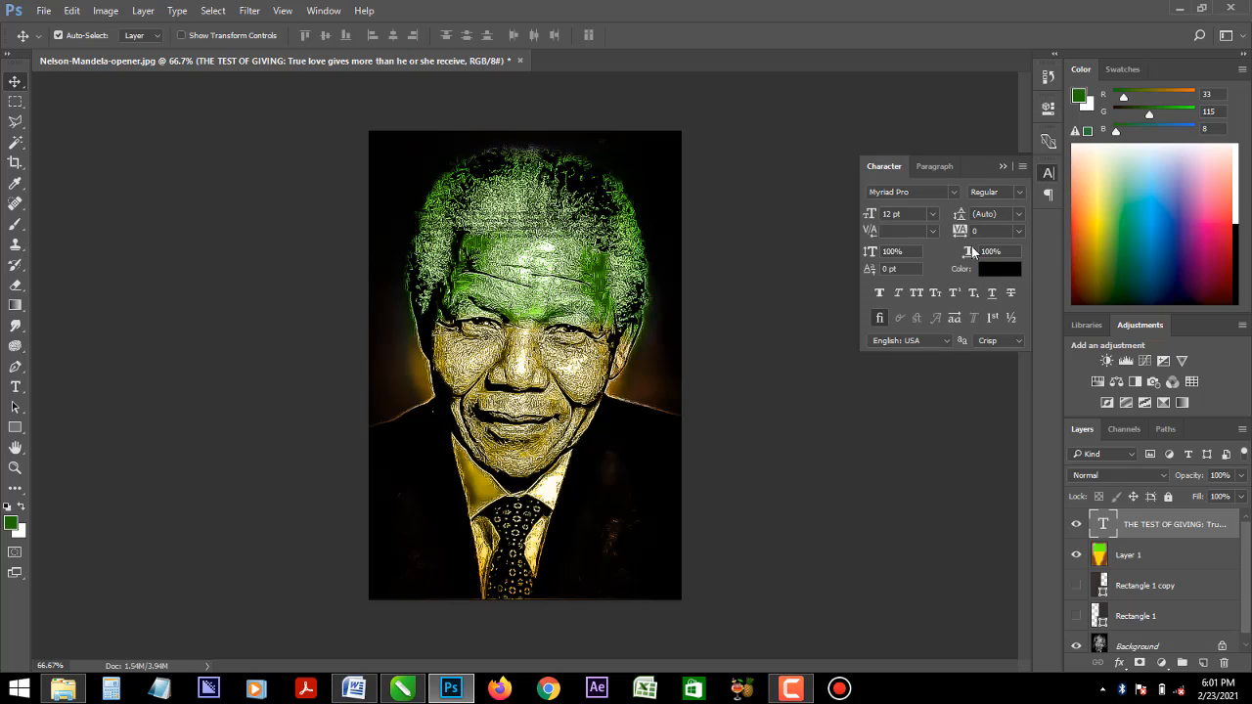
click(1000, 273)
drag(933, 204, 956, 199)
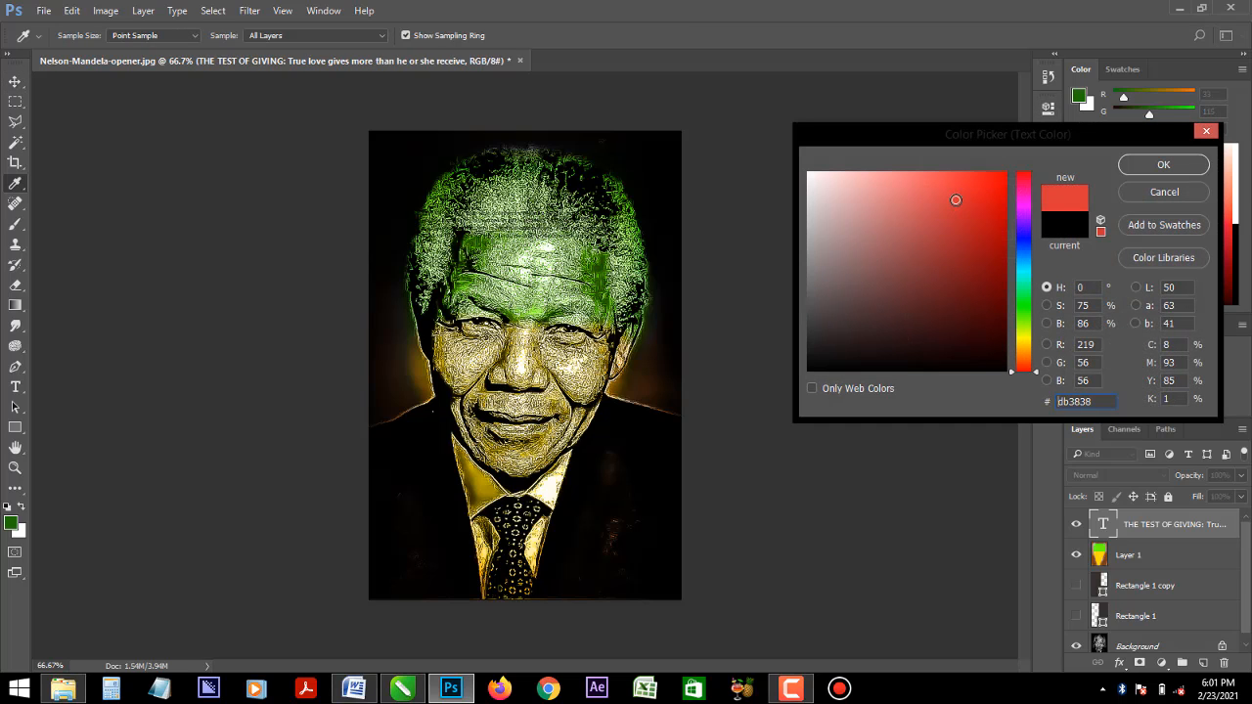
drag(864, 227, 786, 143)
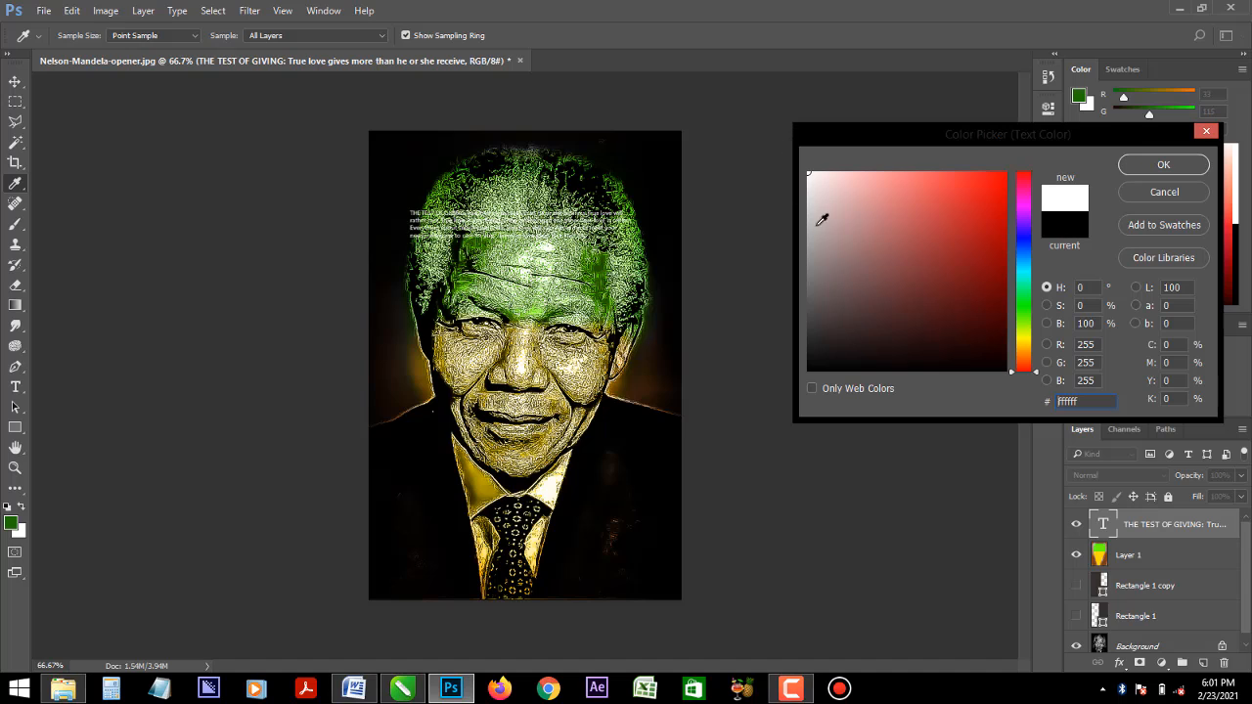
key(Return)
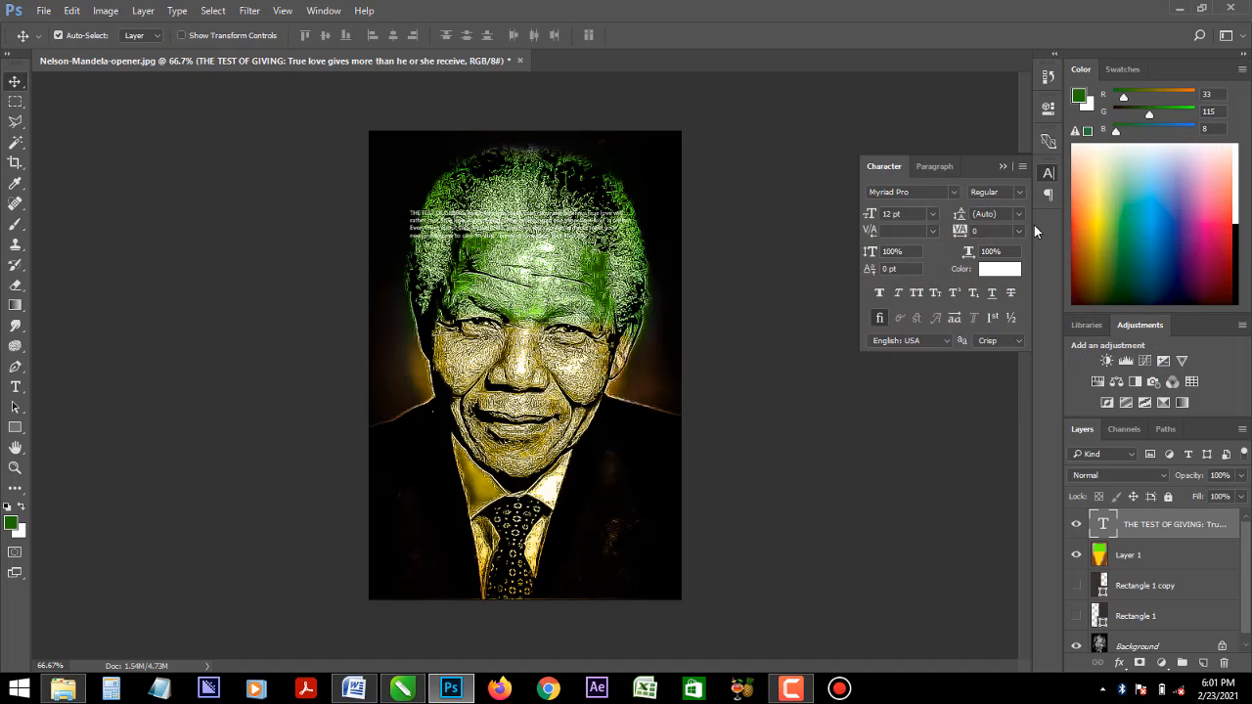
- Enlarge the passage's font size to 29 pt and move the text block up over the head
mouse_move(865, 219)
mouse_down()
mouse_move(931, 221)
mouse_move(849, 219)
mouse_move(887, 216)
mouse_up()
text(12)
key(Return)
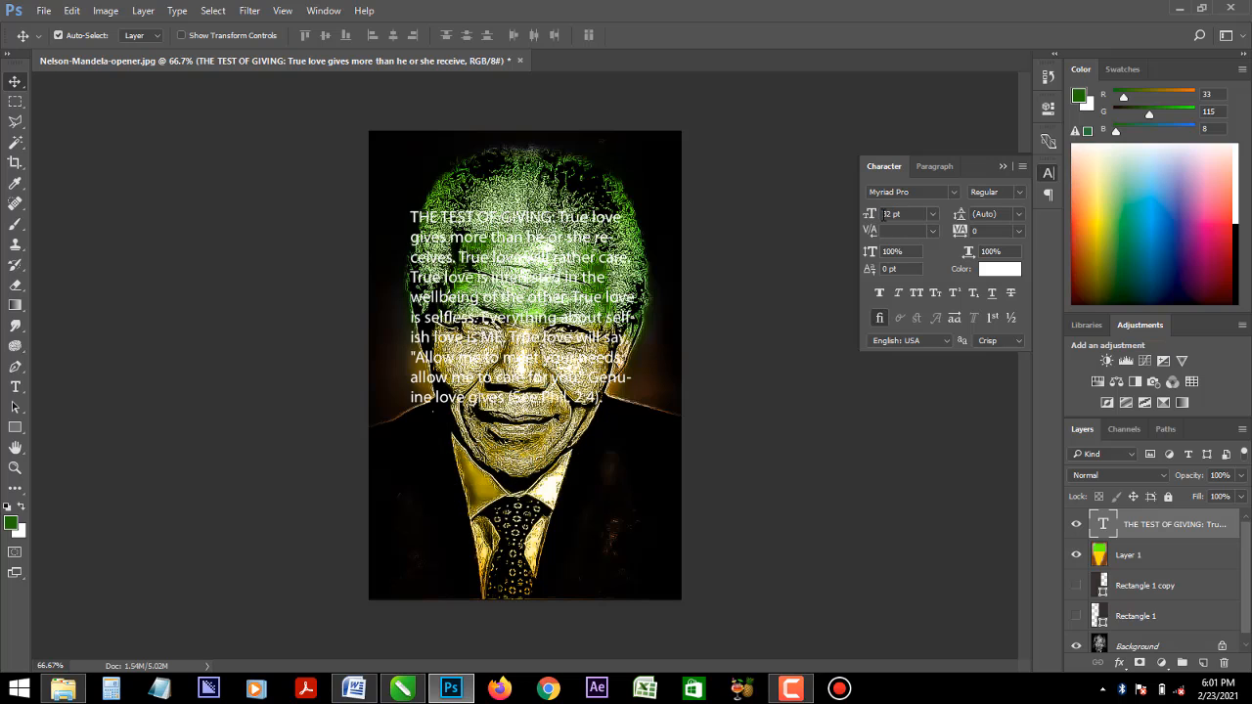
drag(544, 278, 553, 246)
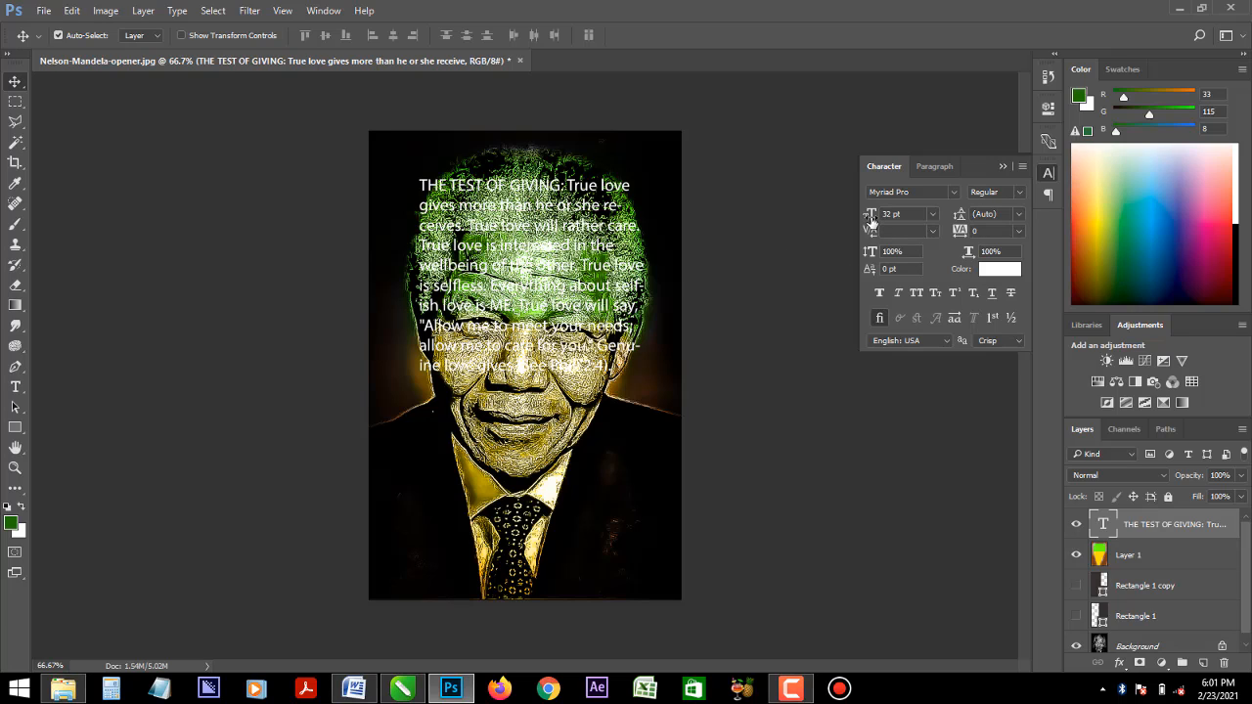
drag(871, 221, 880, 219)
- Justify the passage's paragraph with its last line aligned left
click(937, 167)
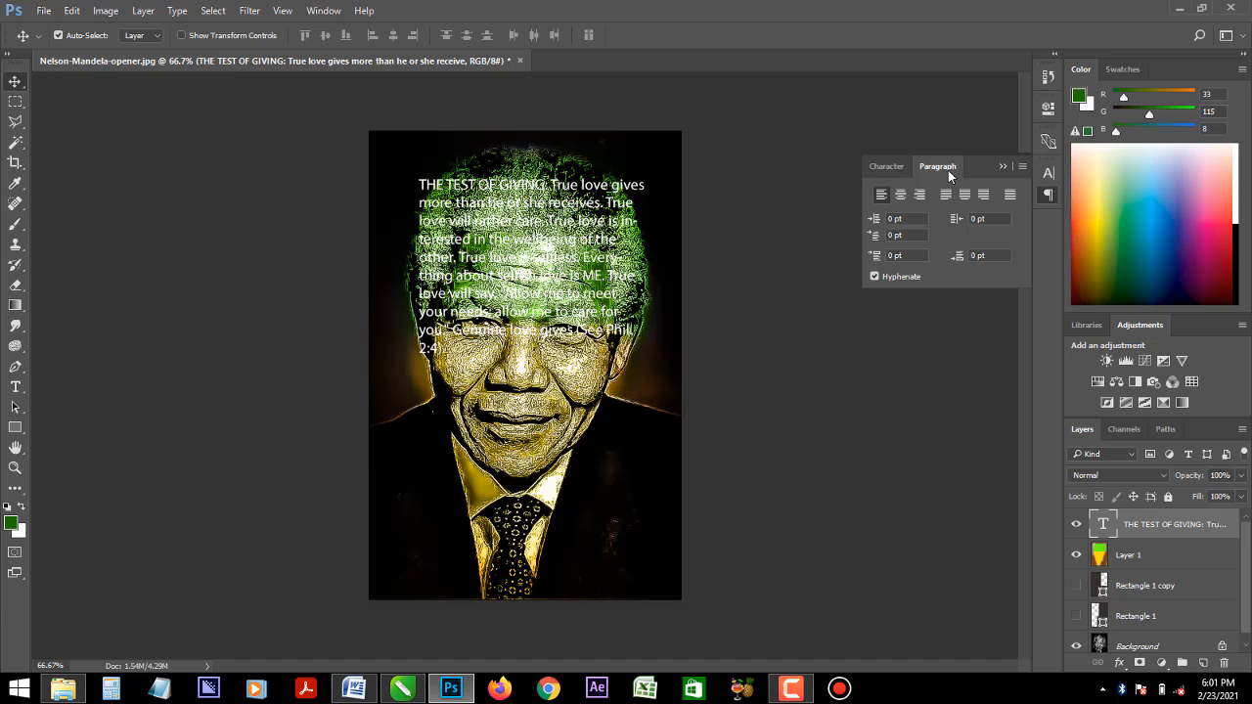
click(901, 195)
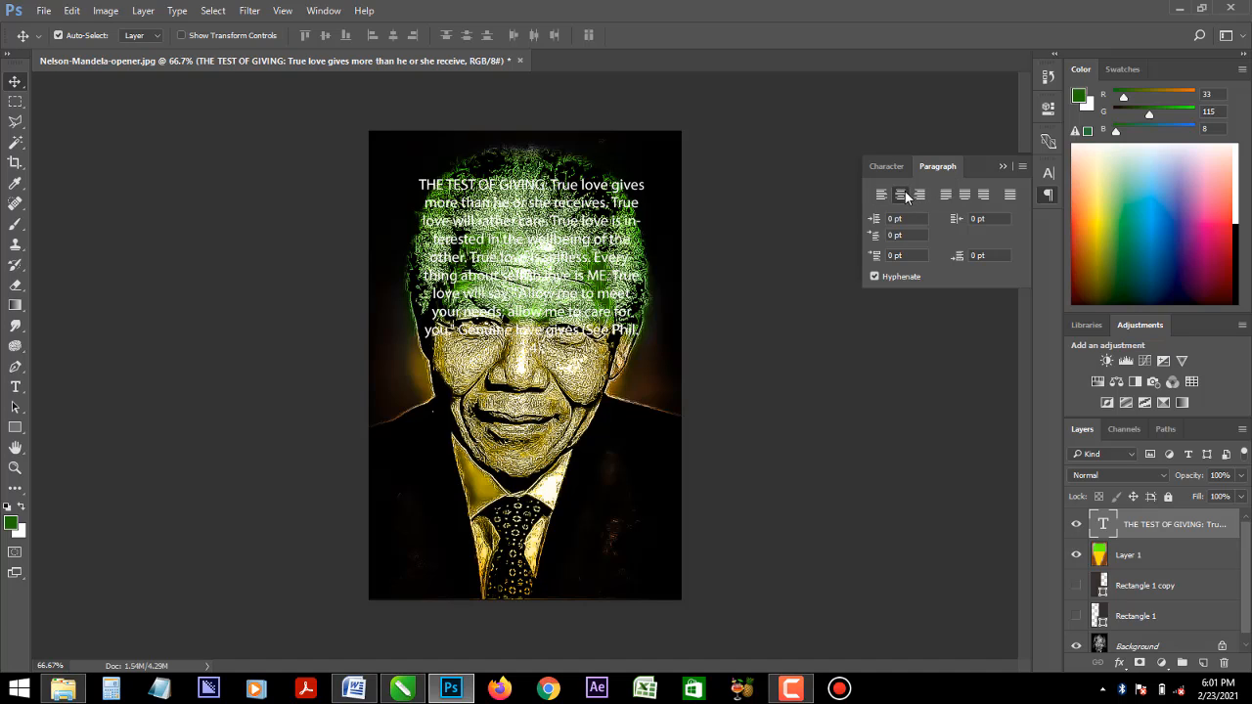
click(945, 197)
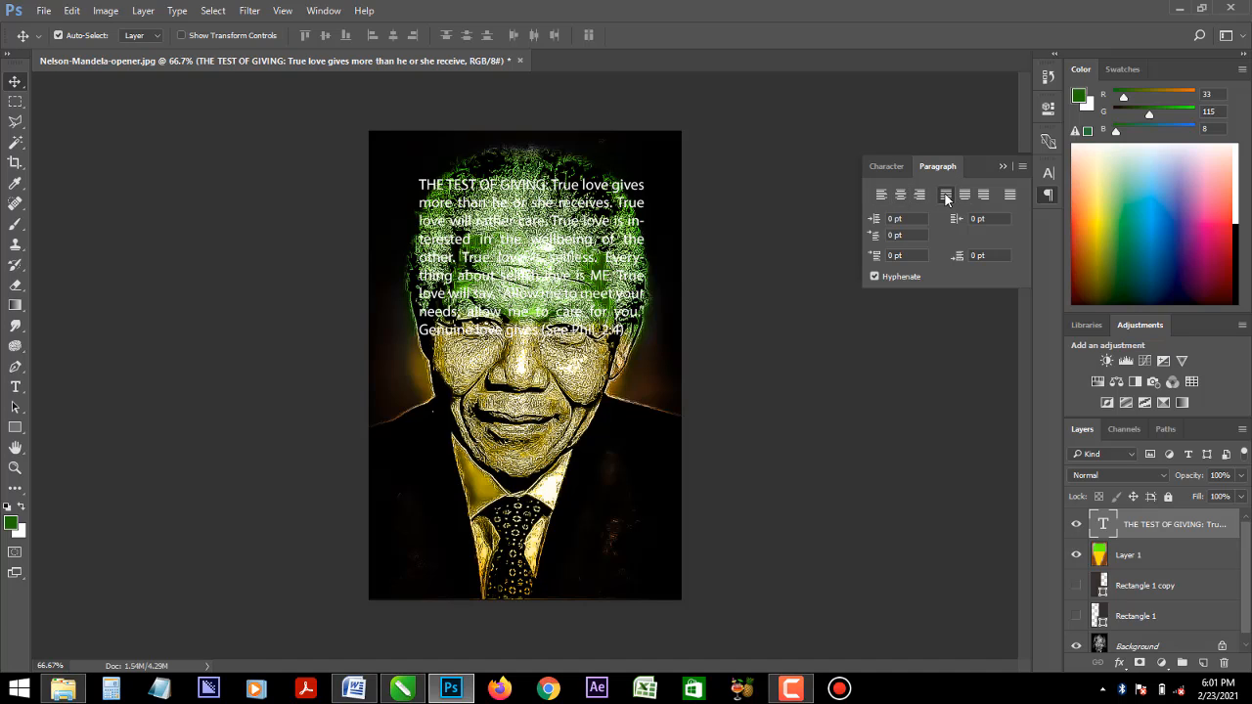
- Change the passage's text colour to black (000000)
click(891, 169)
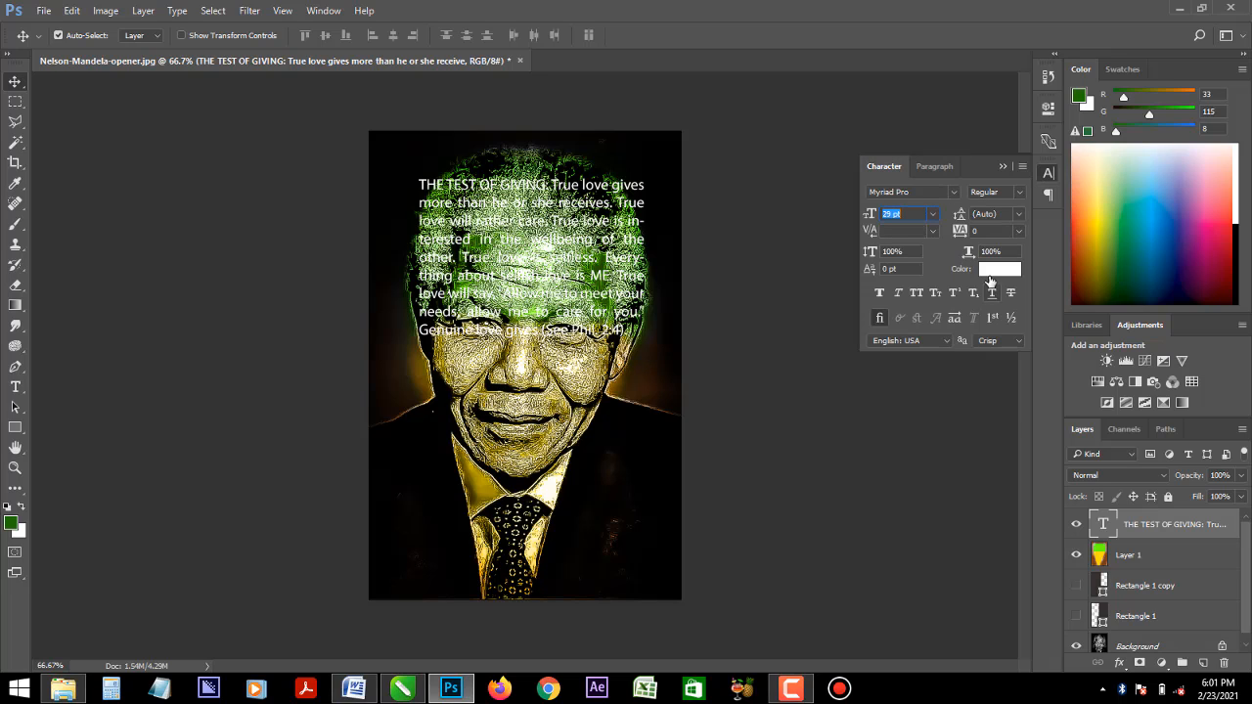
click(991, 274)
click(952, 371)
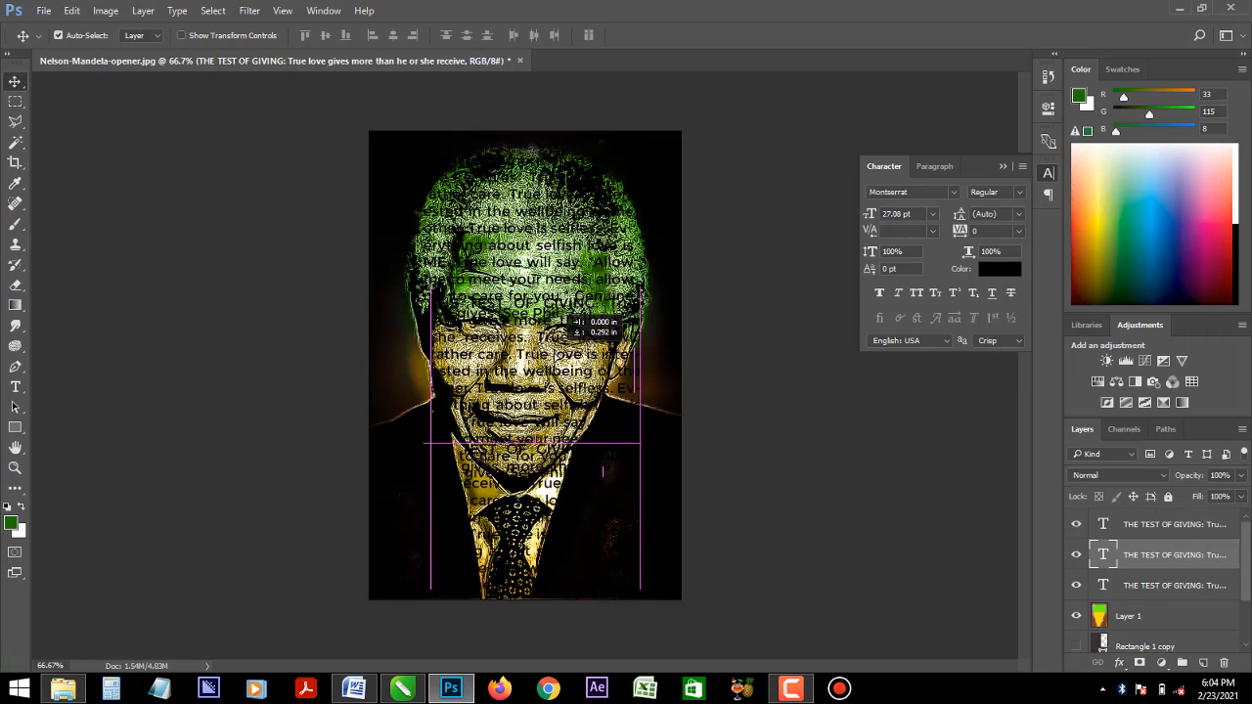
- Move the middle and lower copies of the text block down so the three blocks stack from the hair to the tie
drag(535, 304, 553, 310)
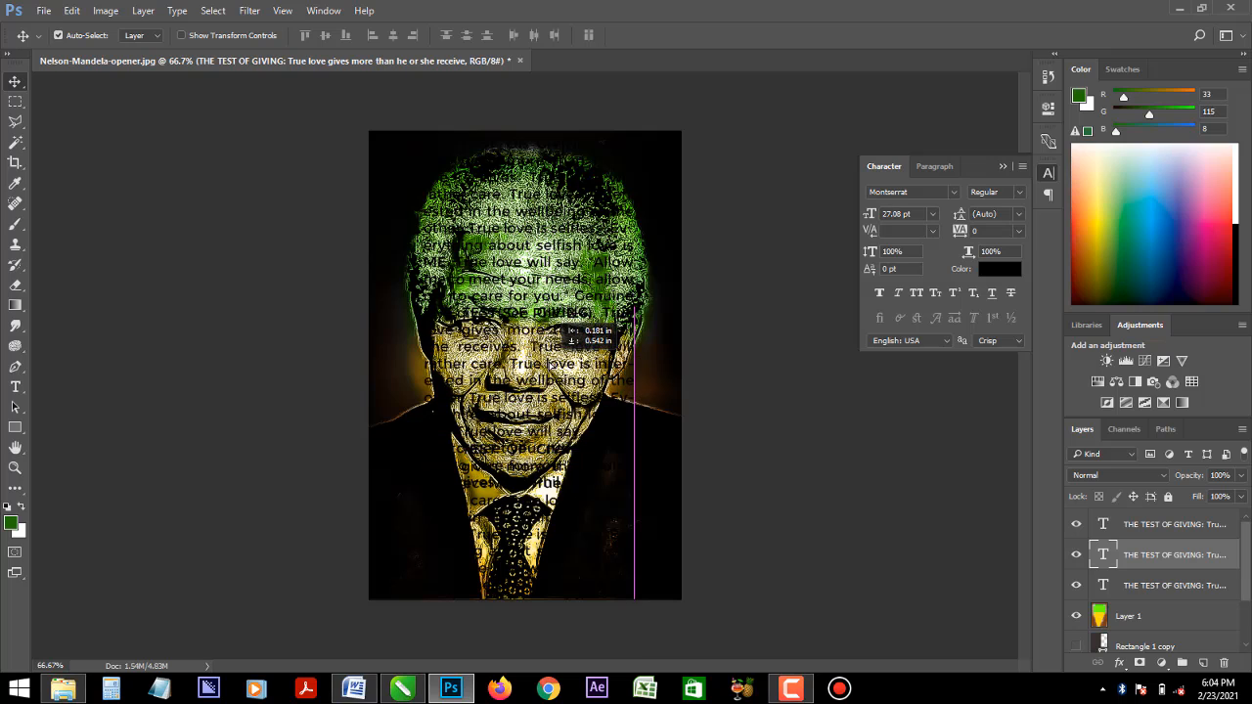
drag(550, 365, 551, 384)
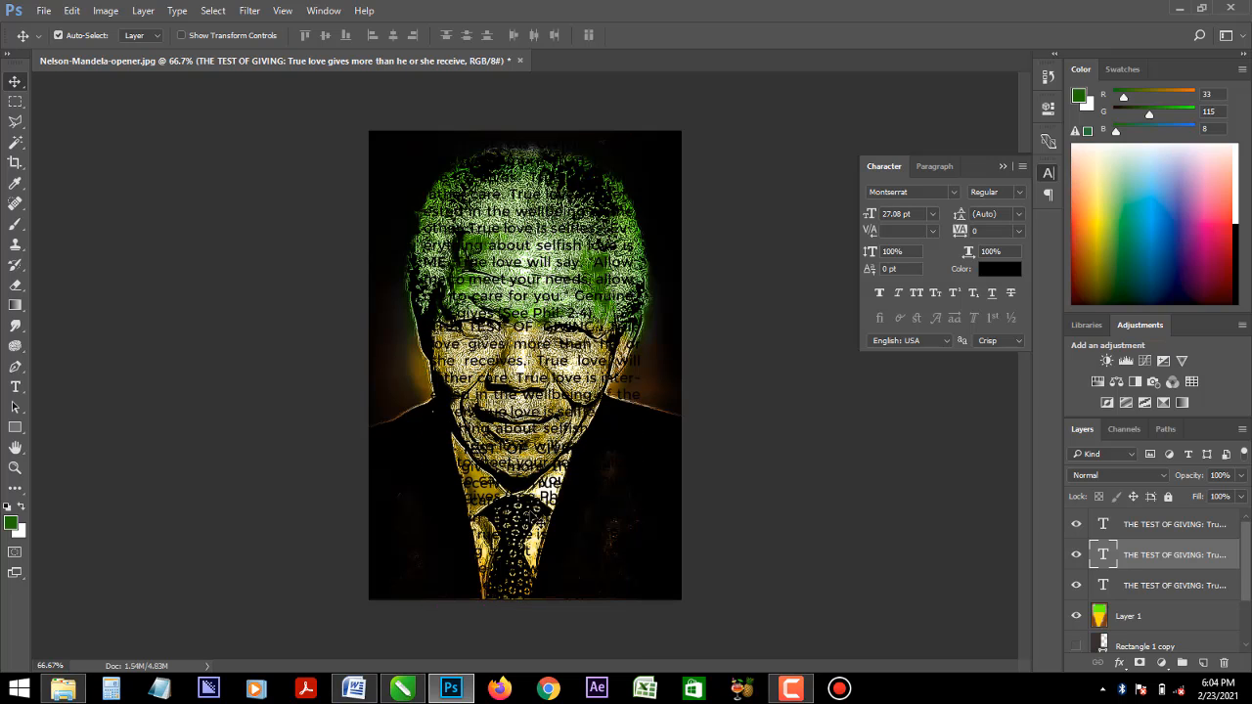
click(554, 508)
drag(554, 509, 549, 566)
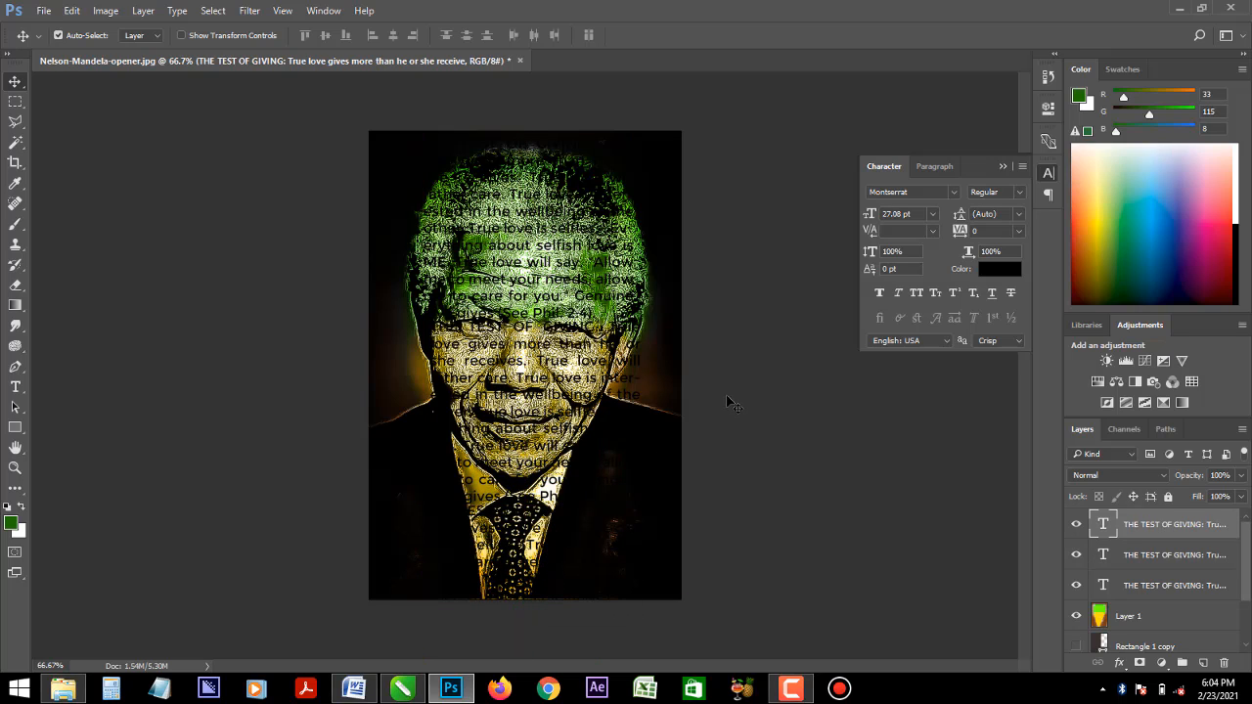
- Set all three text layers to the Hard Light blending mode and reduce their opacity to 76%
shift+click(1181, 555)
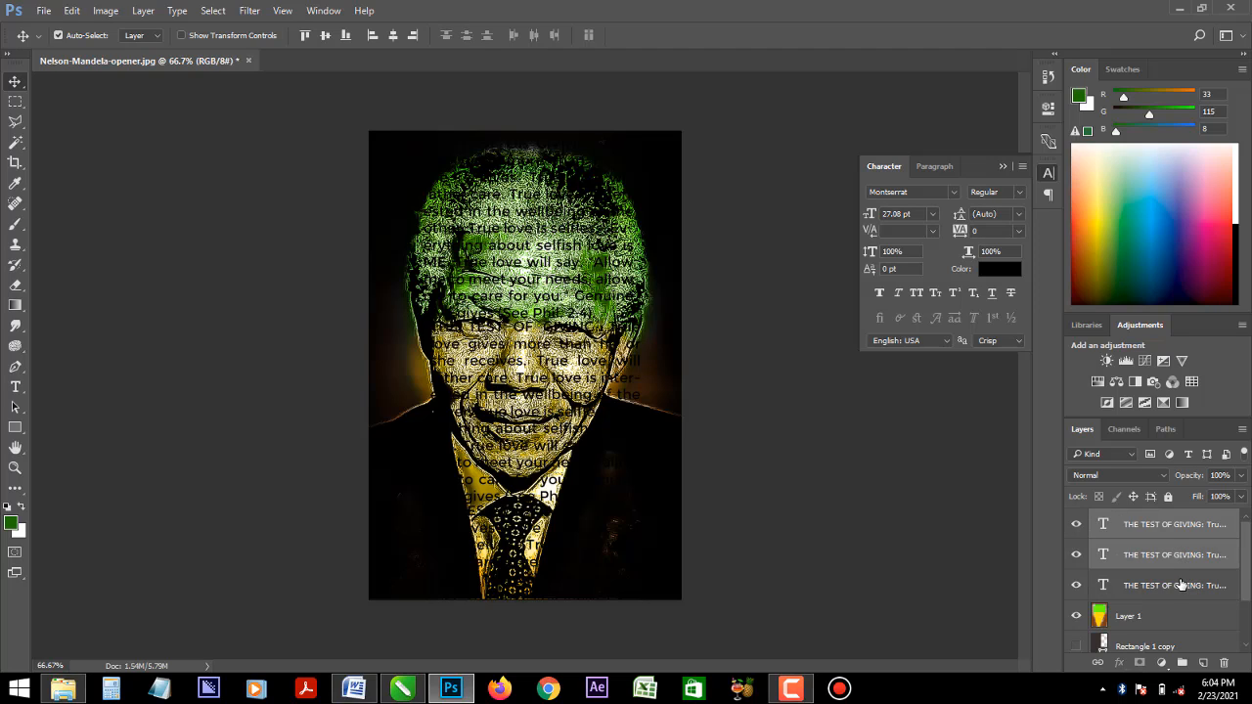
shift+click(1181, 585)
click(1157, 477)
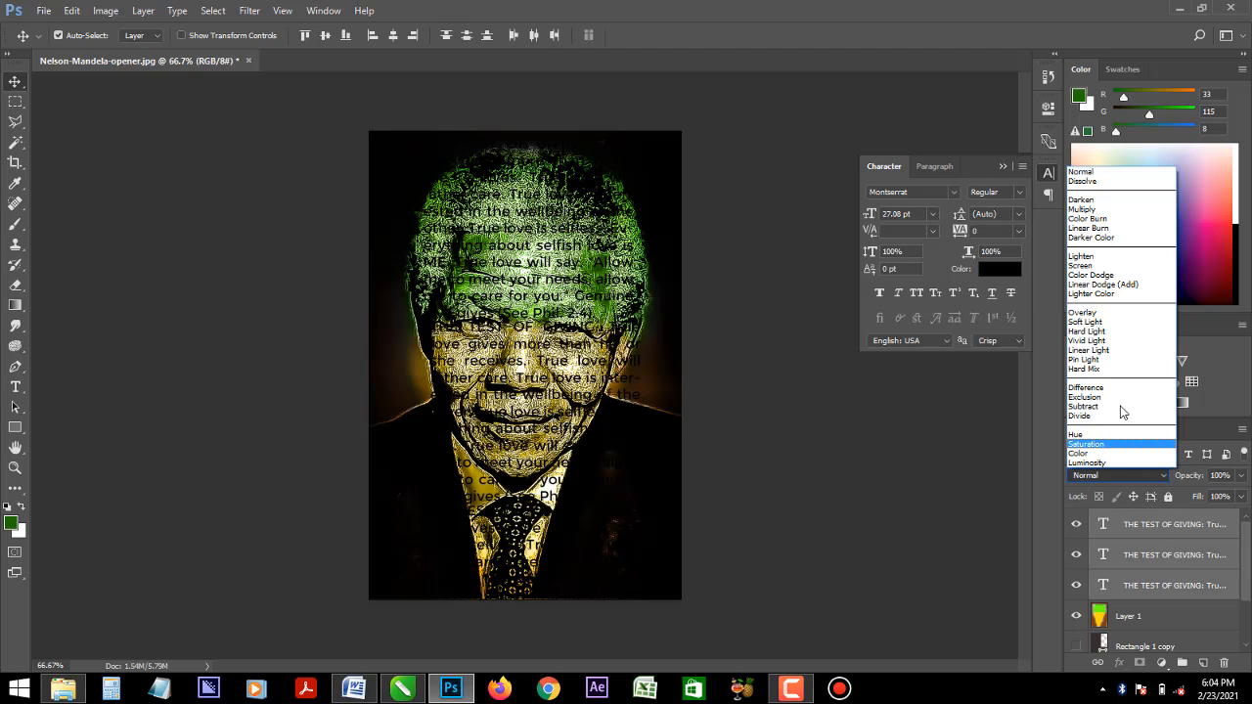
click(1105, 341)
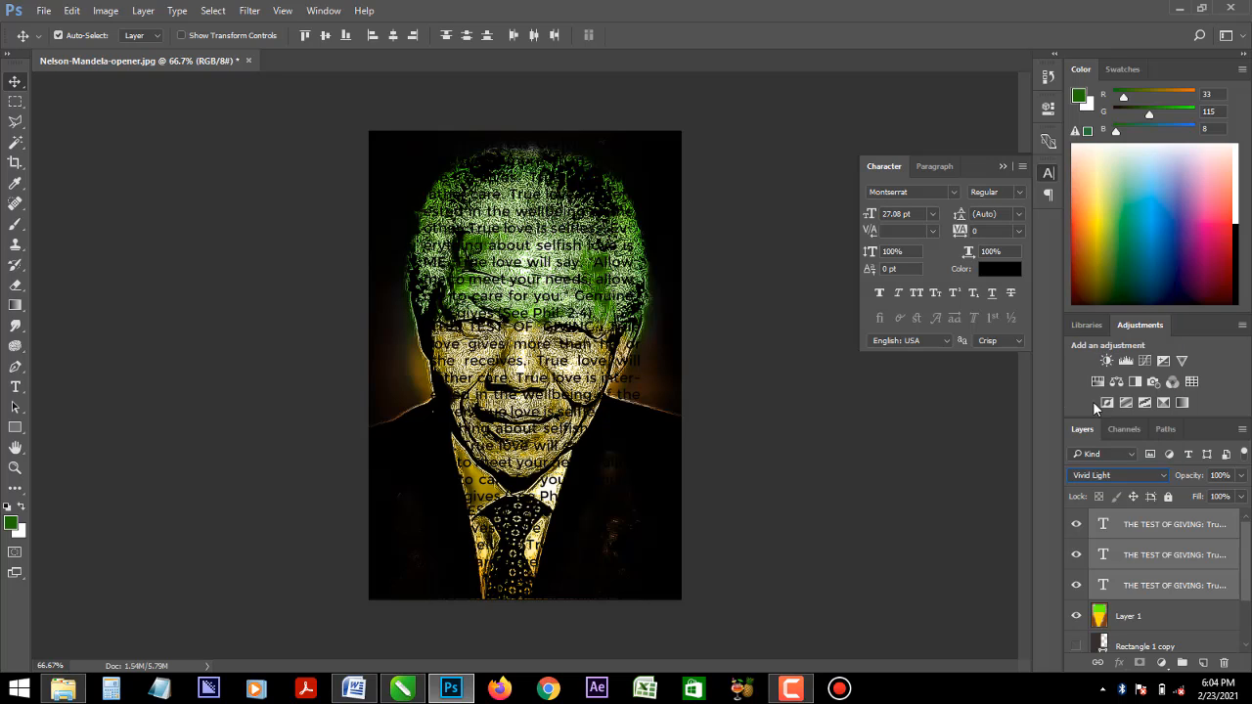
click(1125, 483)
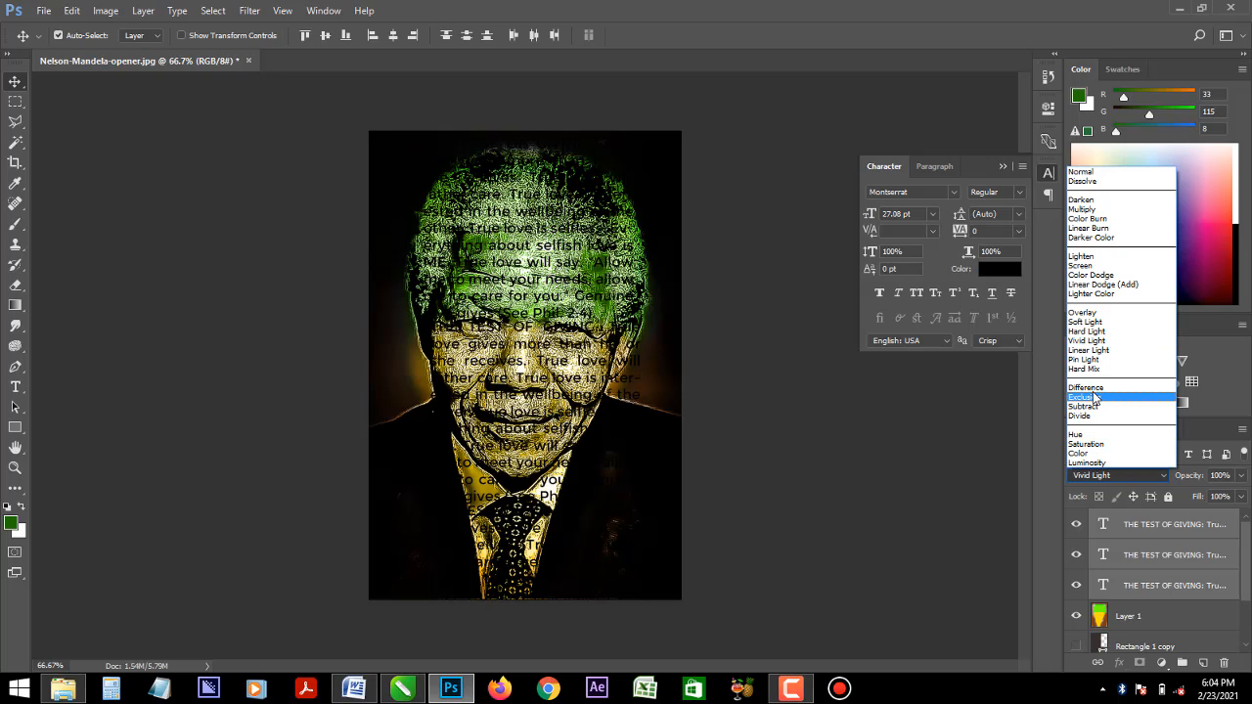
click(1090, 333)
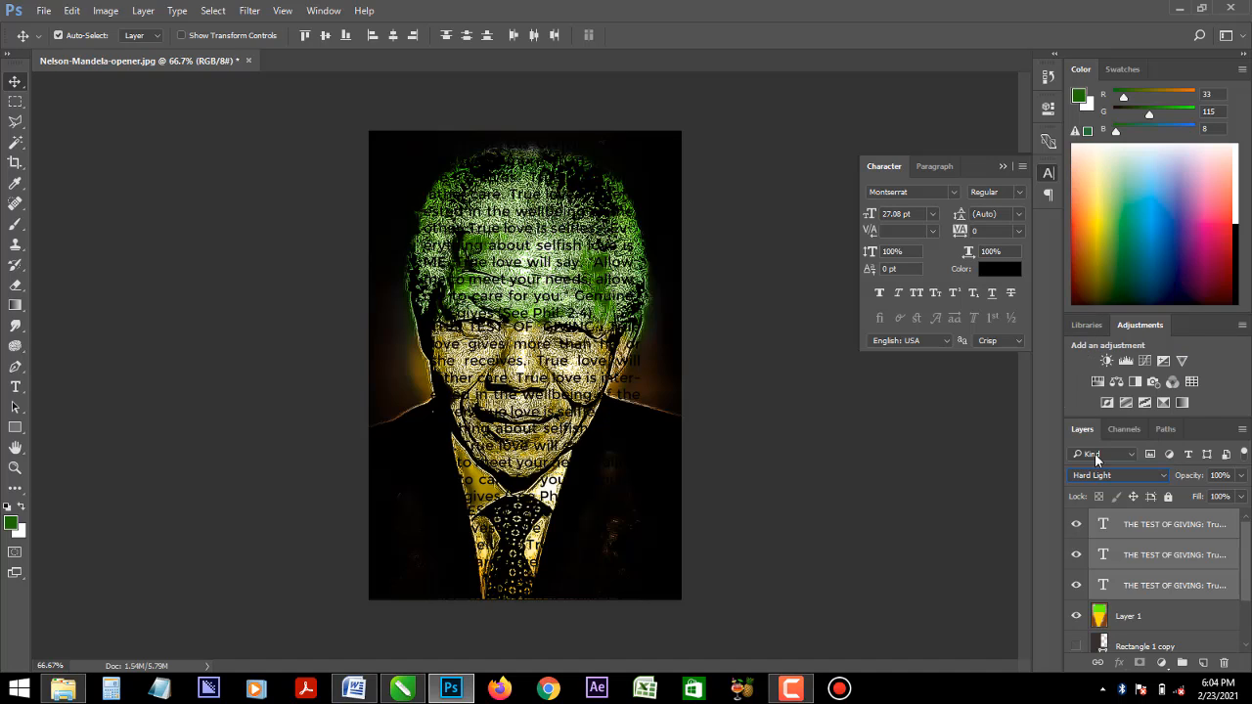
click(1241, 478)
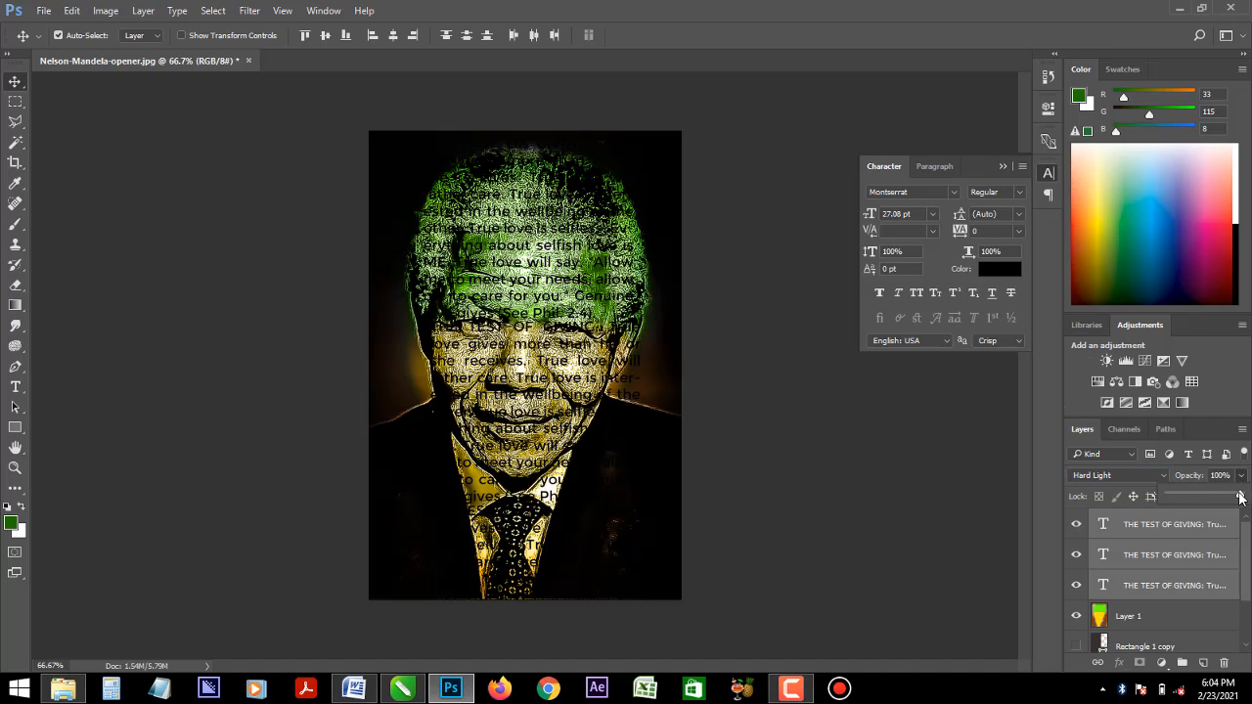
mouse_move(1241, 497)
mouse_down()
mouse_move(1211, 505)
mouse_move(1249, 503)
mouse_move(1223, 515)
mouse_up()
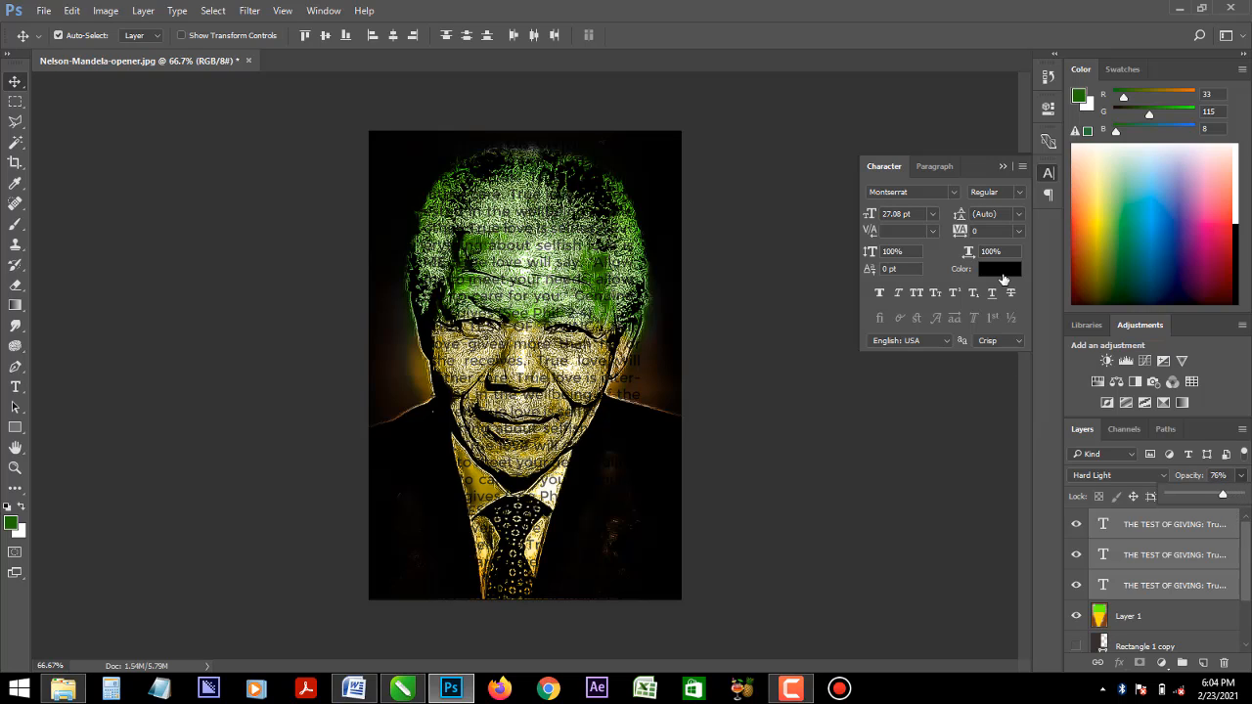
- Try white (ffffff) as the text colour of the three text layers, then undo the colour change
click(1000, 270)
text(ffffff)
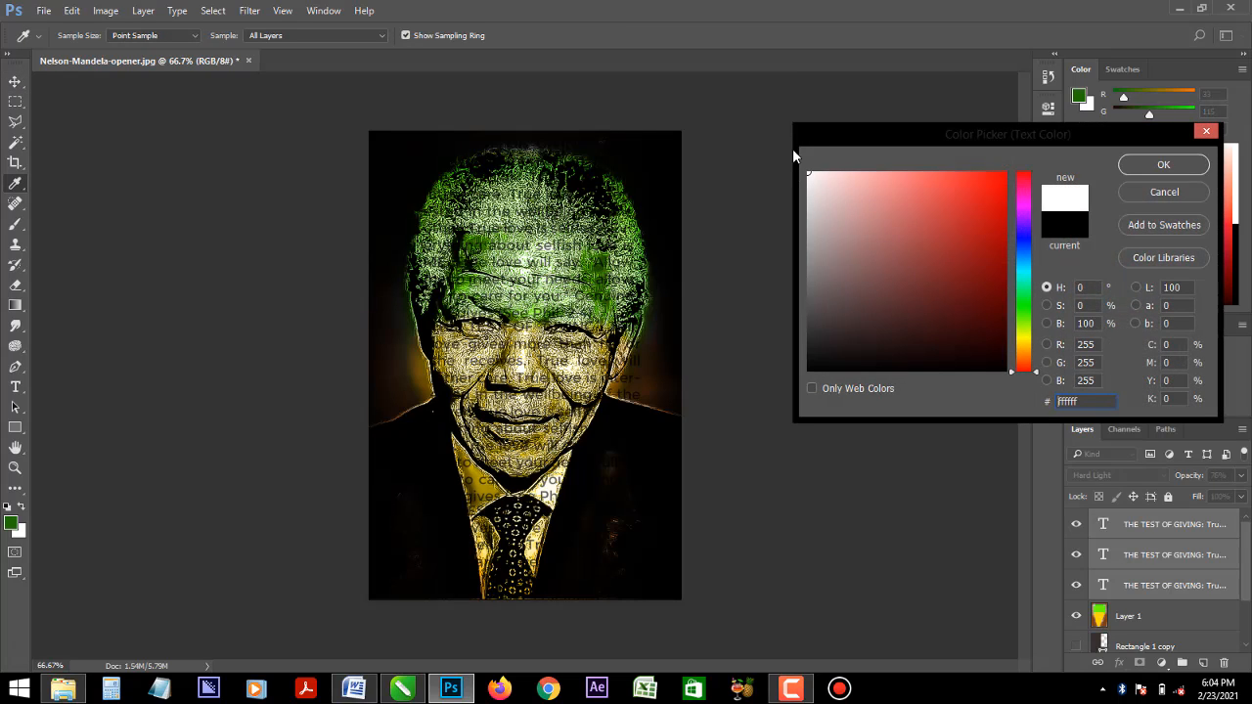
click(1150, 173)
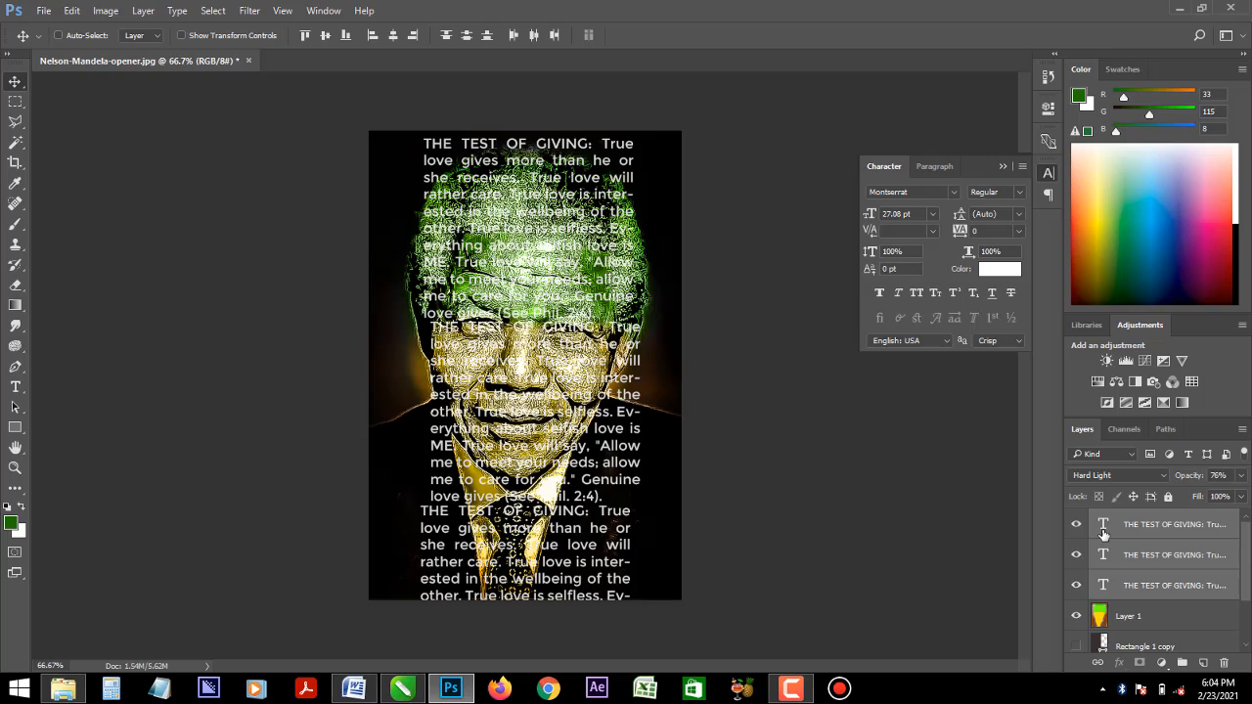
key(ctrl+z)
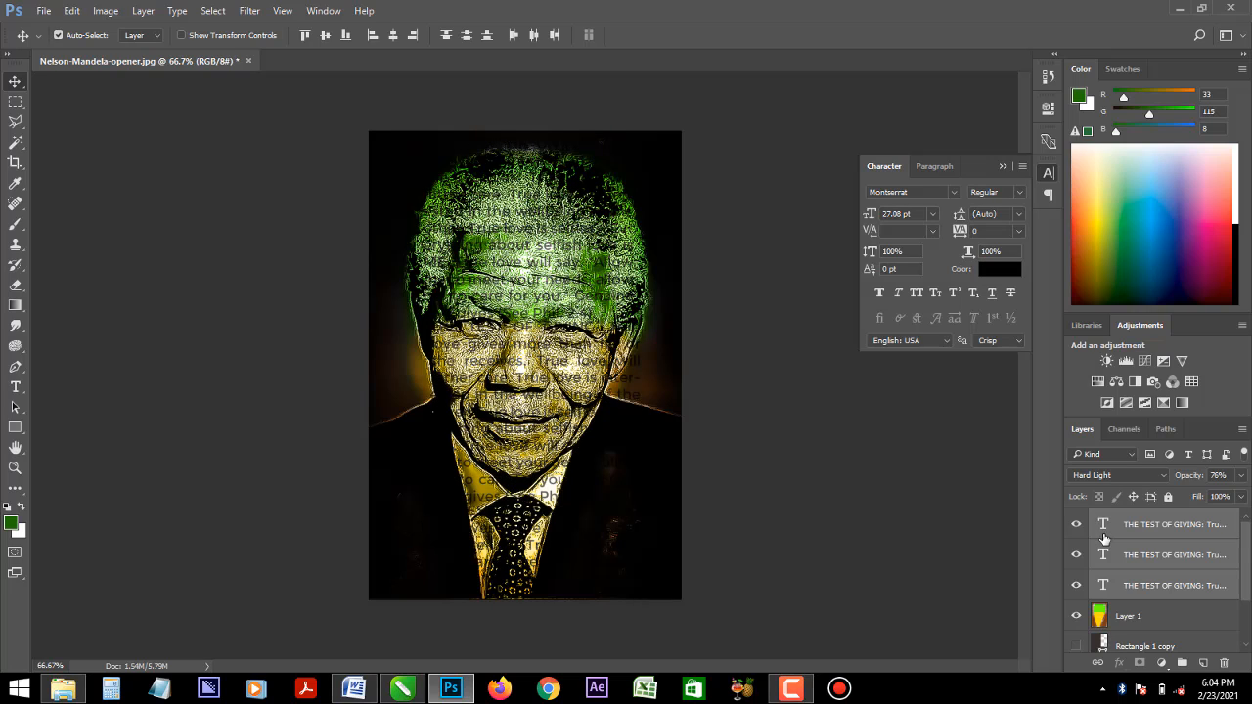